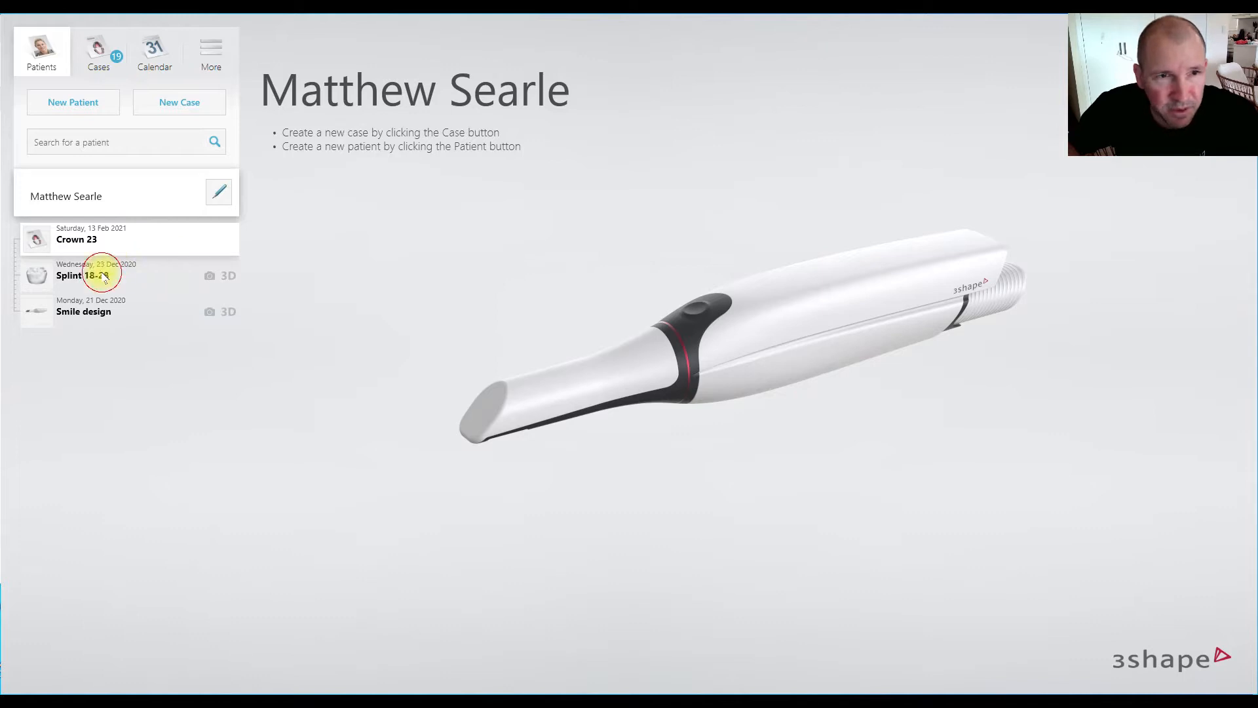
Open the patient's Splint 18-28 case and inspect the splint and jaw scans in 3D.
click(105, 278)
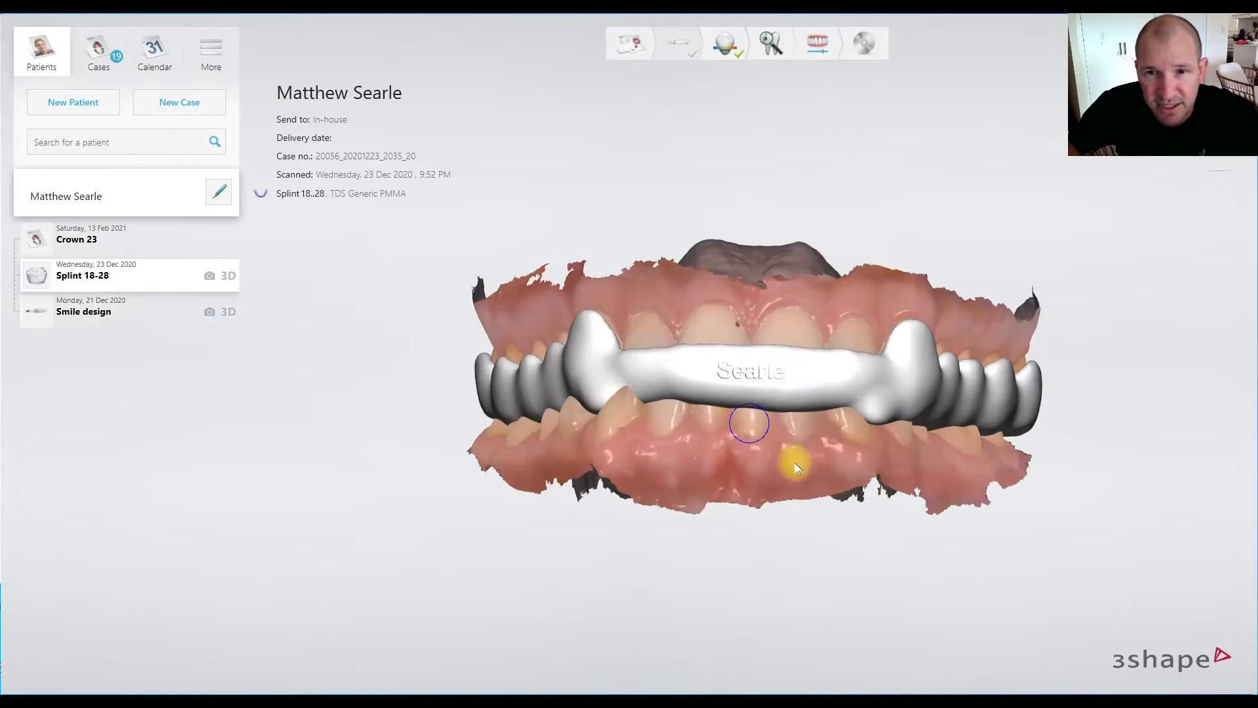
right_drag(758, 456, 736, 358)
scroll(843, 357, up, 4)
scroll(842, 358, down, 4)
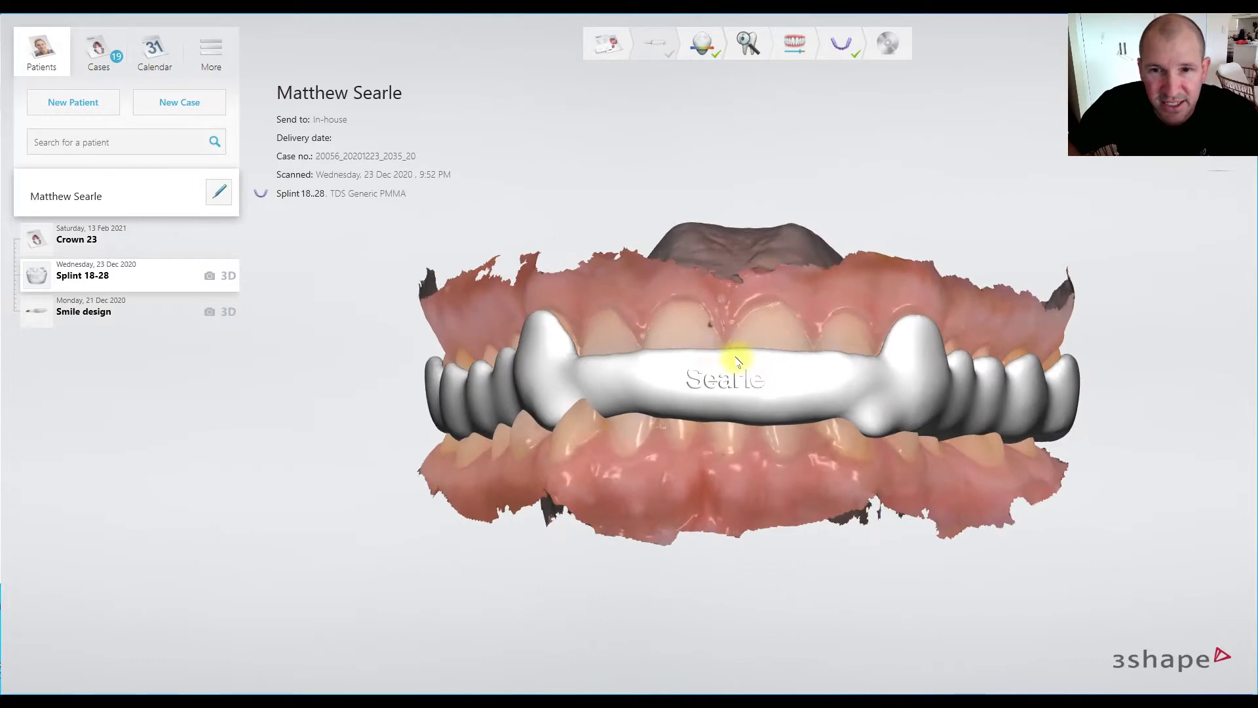
Export the Splint 18-28 case's scans to the Desktop in STL format under the file name "model for otho case".
right_click(104, 278)
mouse_move(192, 331)
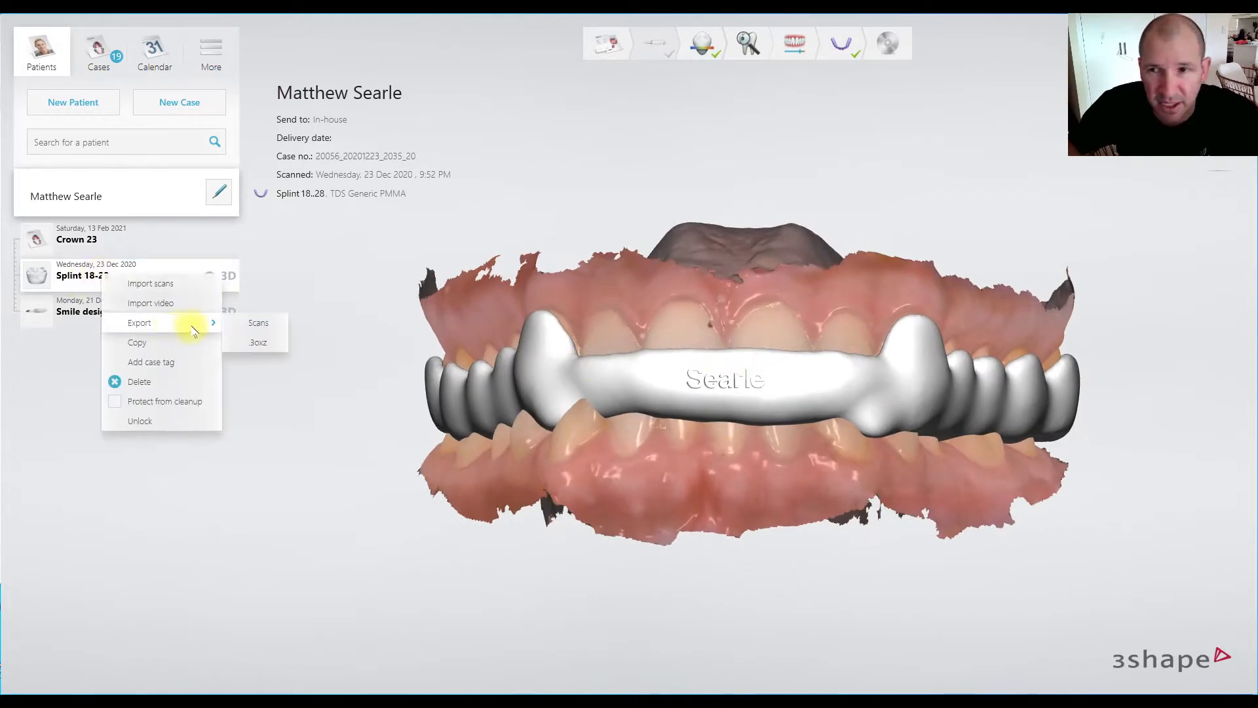
click(270, 328)
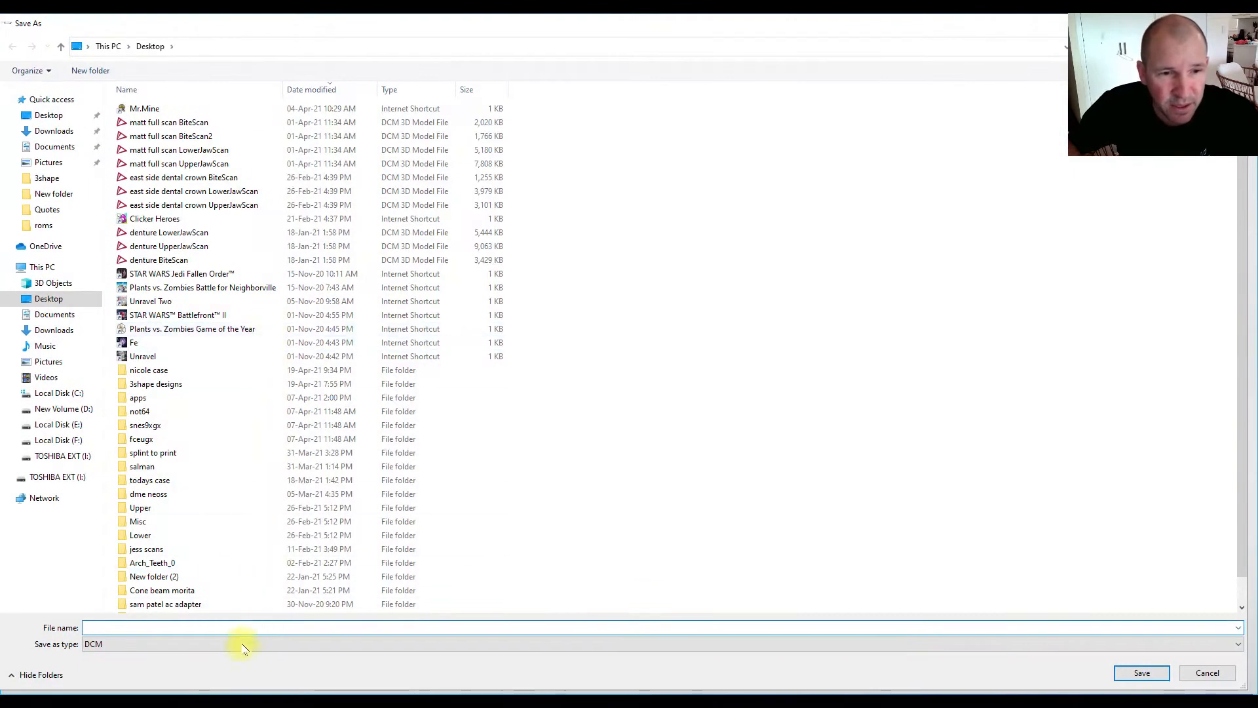
click(241, 646)
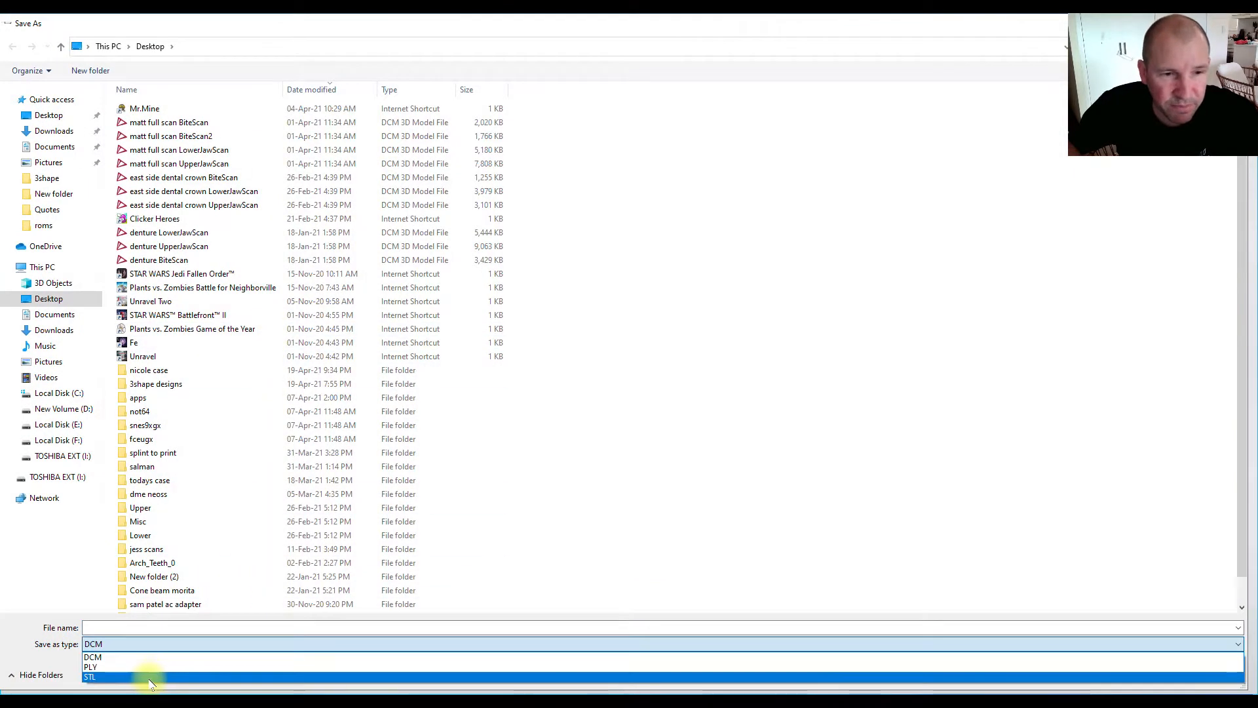
click(152, 681)
scroll(210, 458, down, 4)
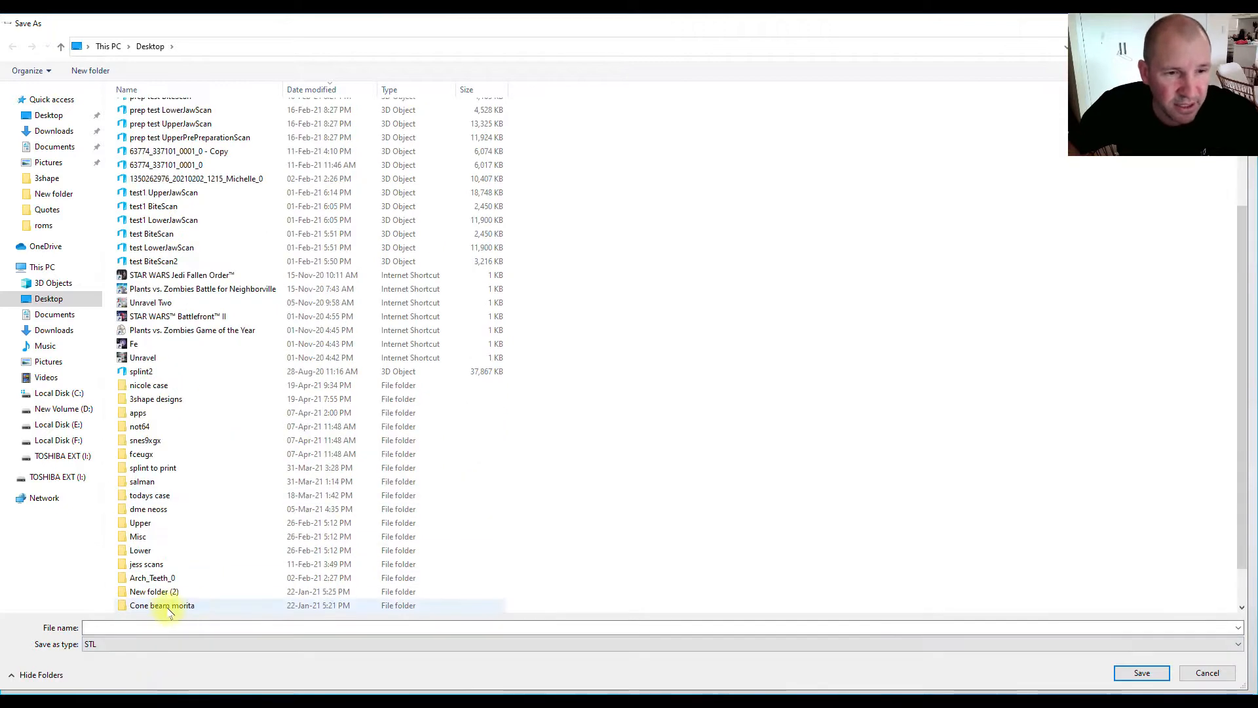
click(155, 626)
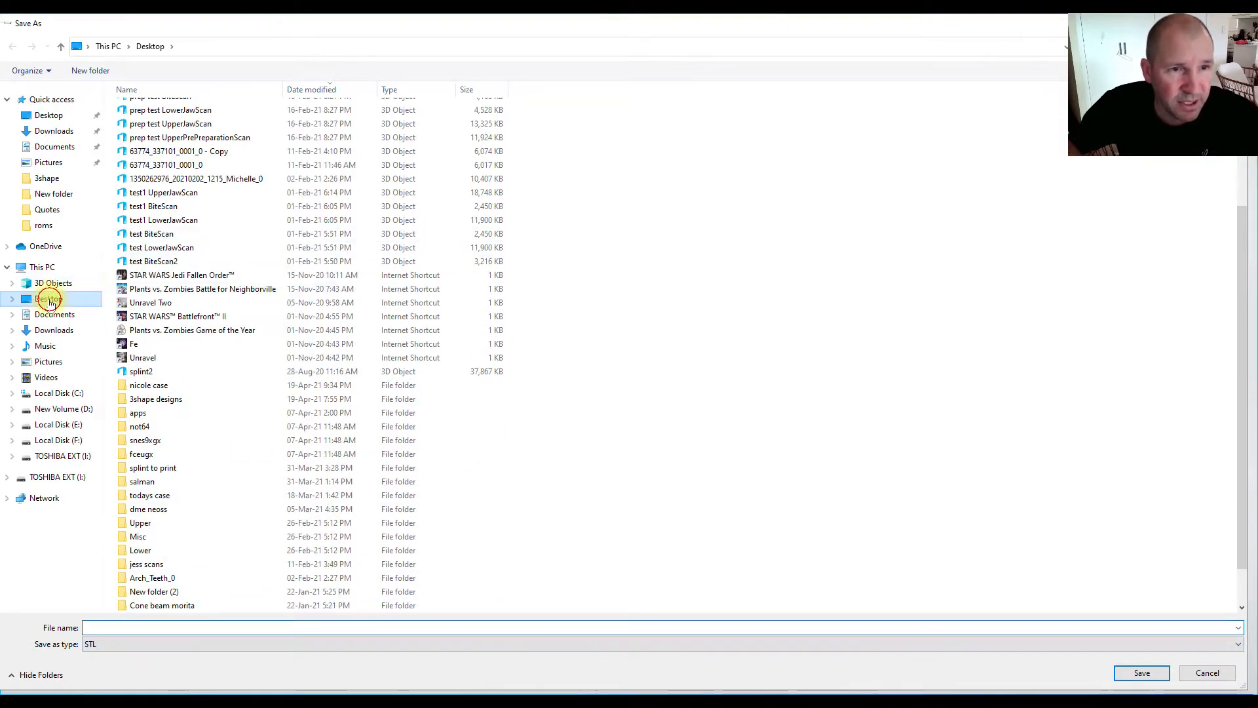
scroll(131, 459, up, 4)
text(model for otho ca)
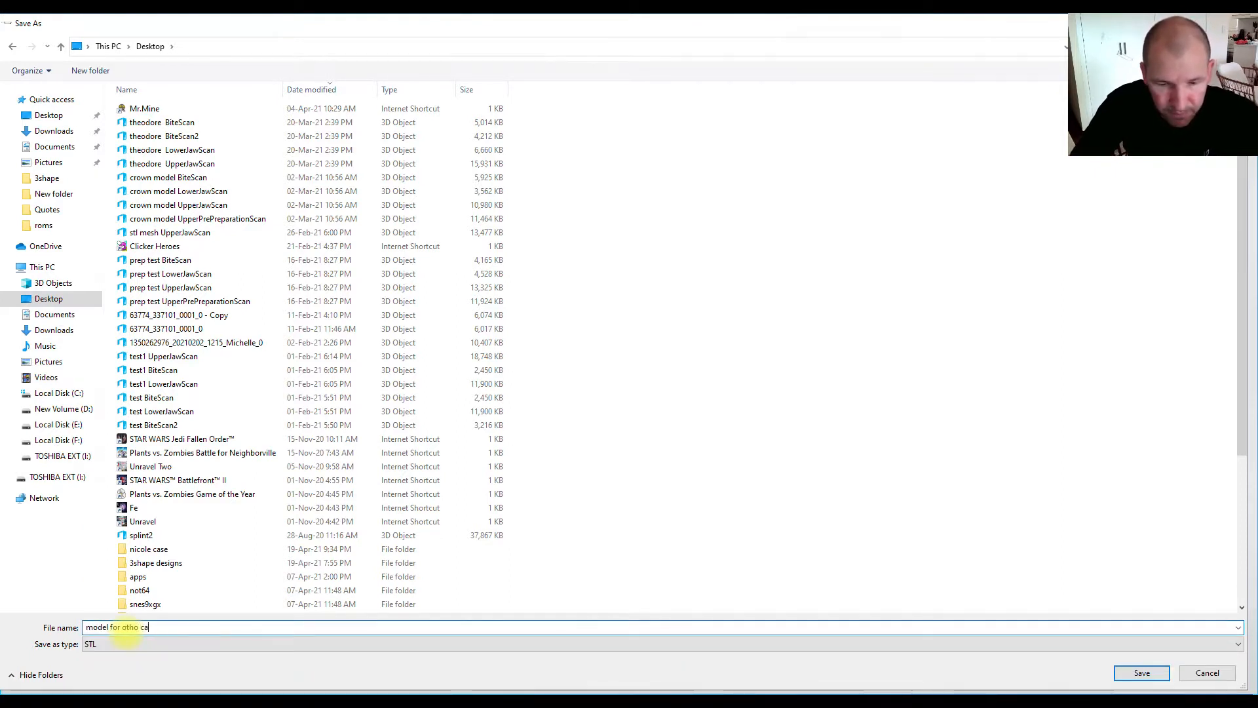
text(se model)
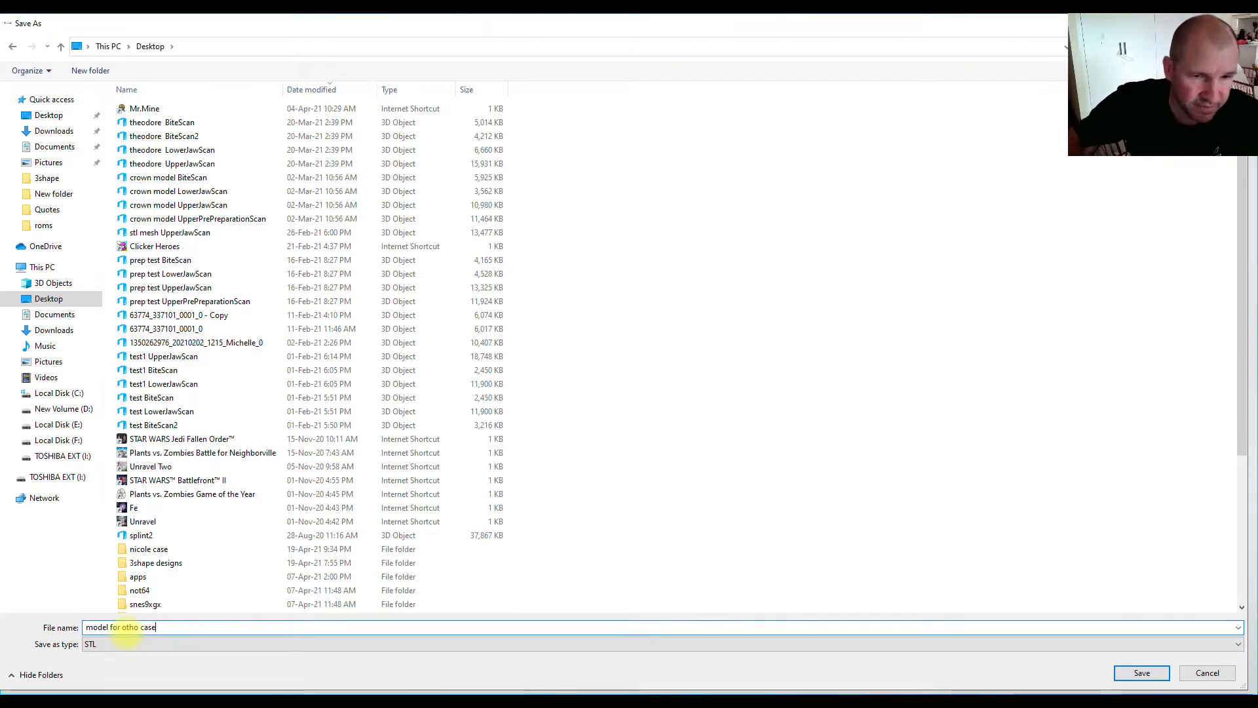
click(1142, 673)
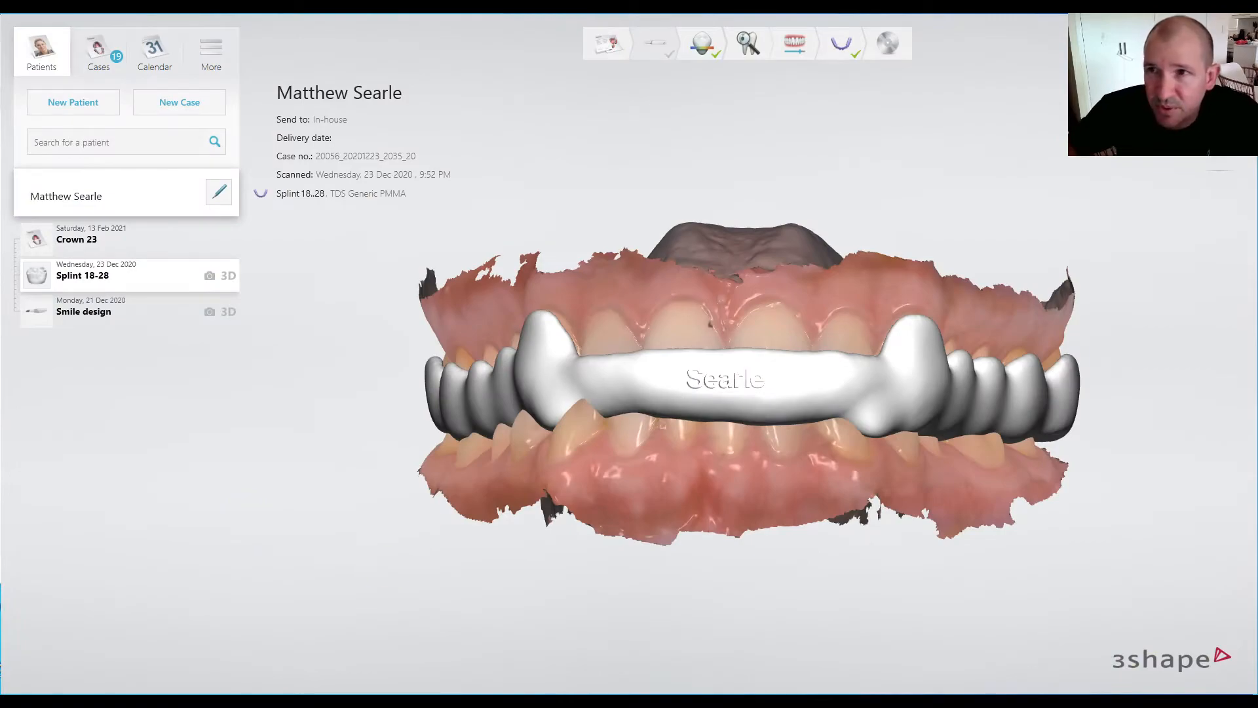
Launch 3Shape OrthoAnalyzer from the desktop, accept its licence terms and list the stored patients in the maximized case window.
key(super+d)
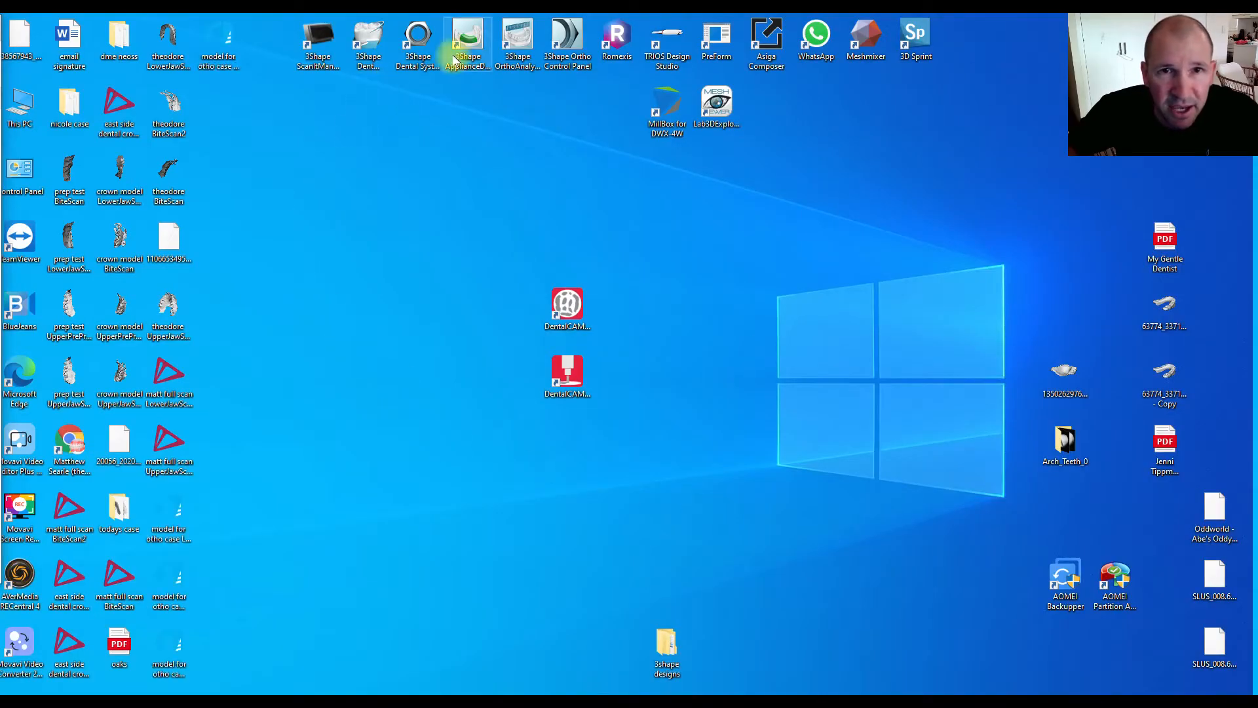
click(521, 41)
double_click(521, 40)
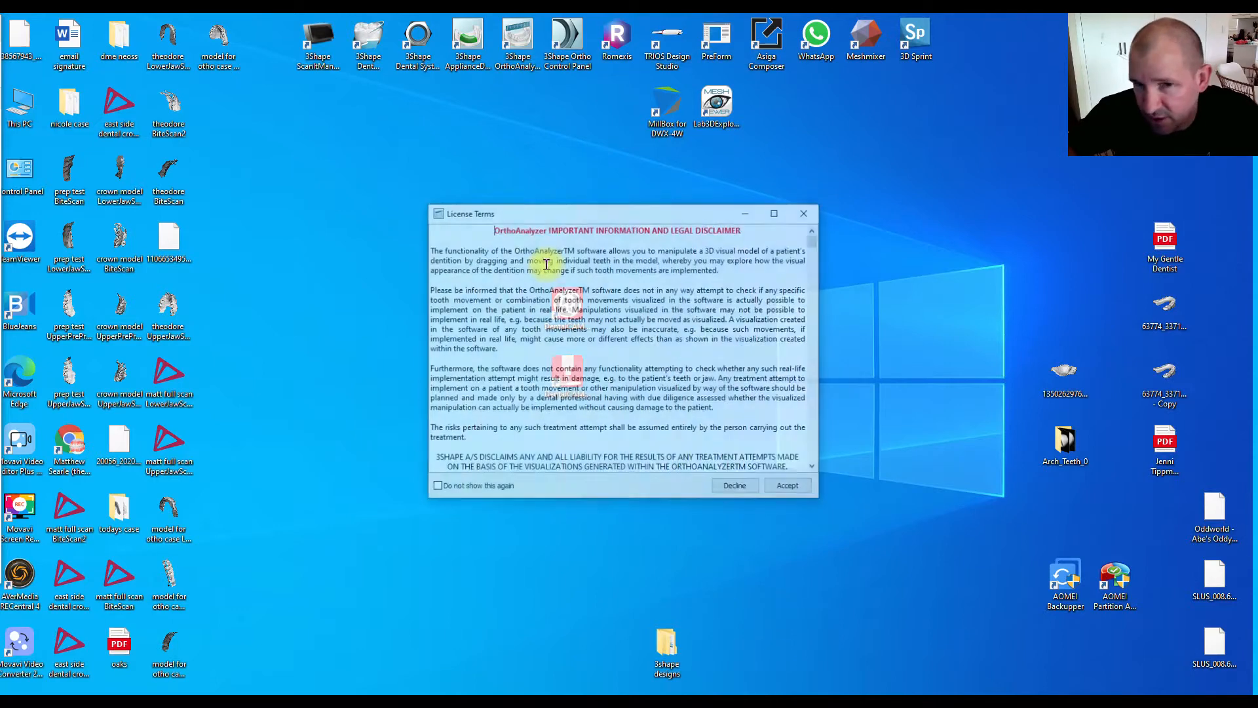
click(790, 488)
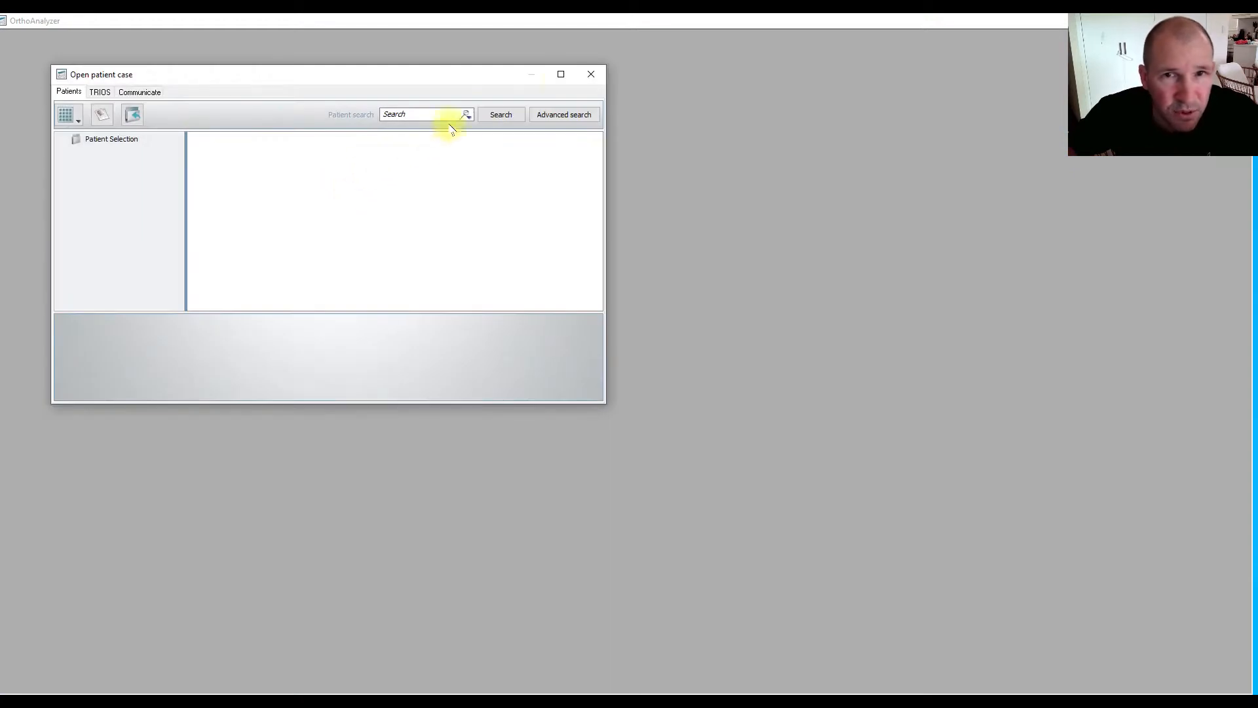
click(561, 74)
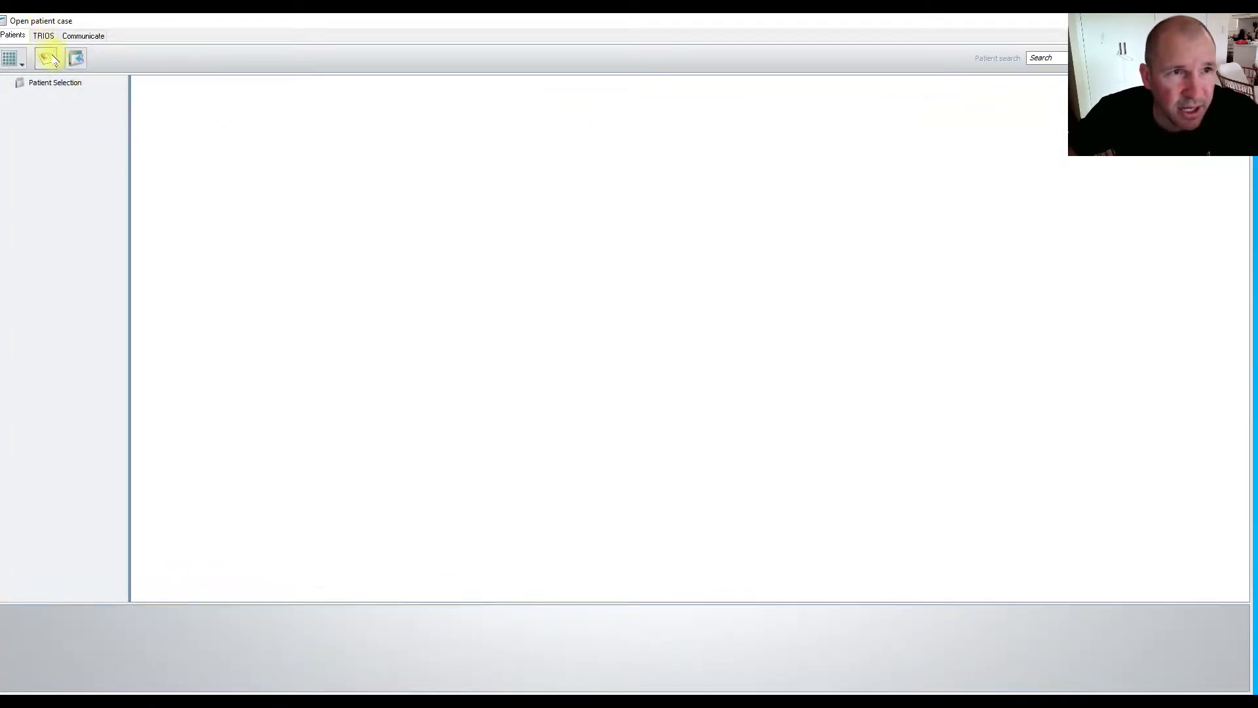
click(56, 83)
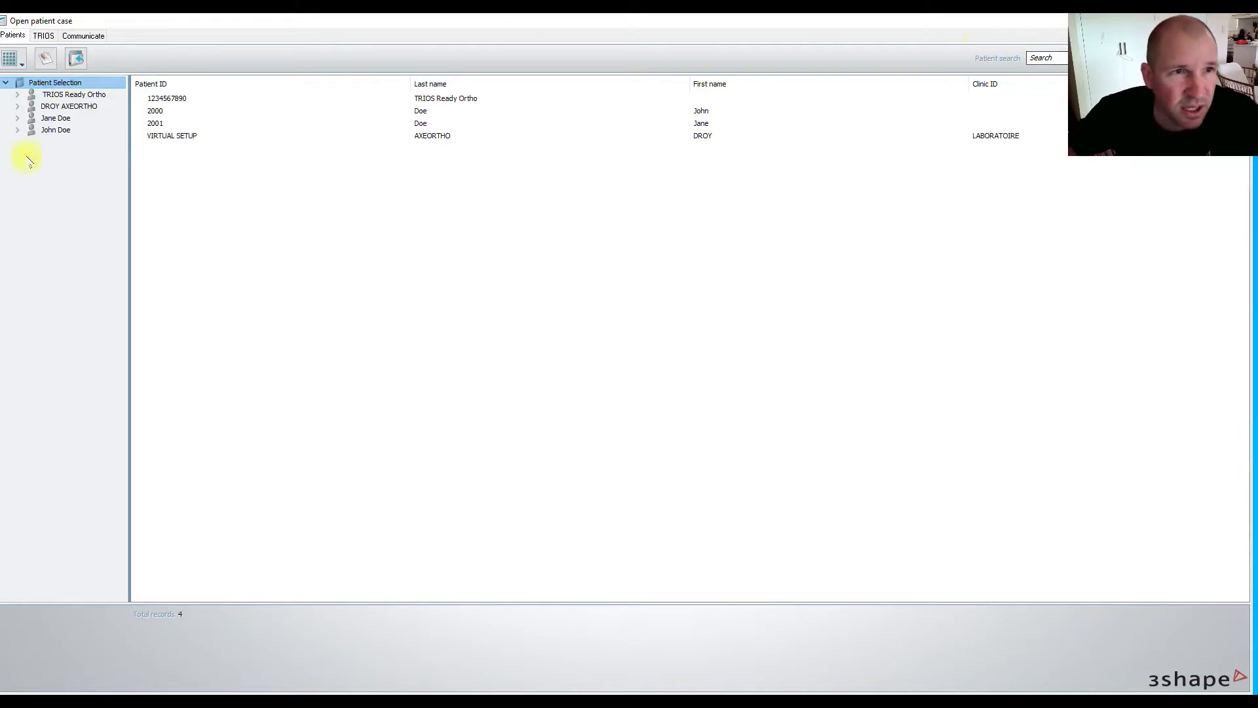
right_click(199, 186)
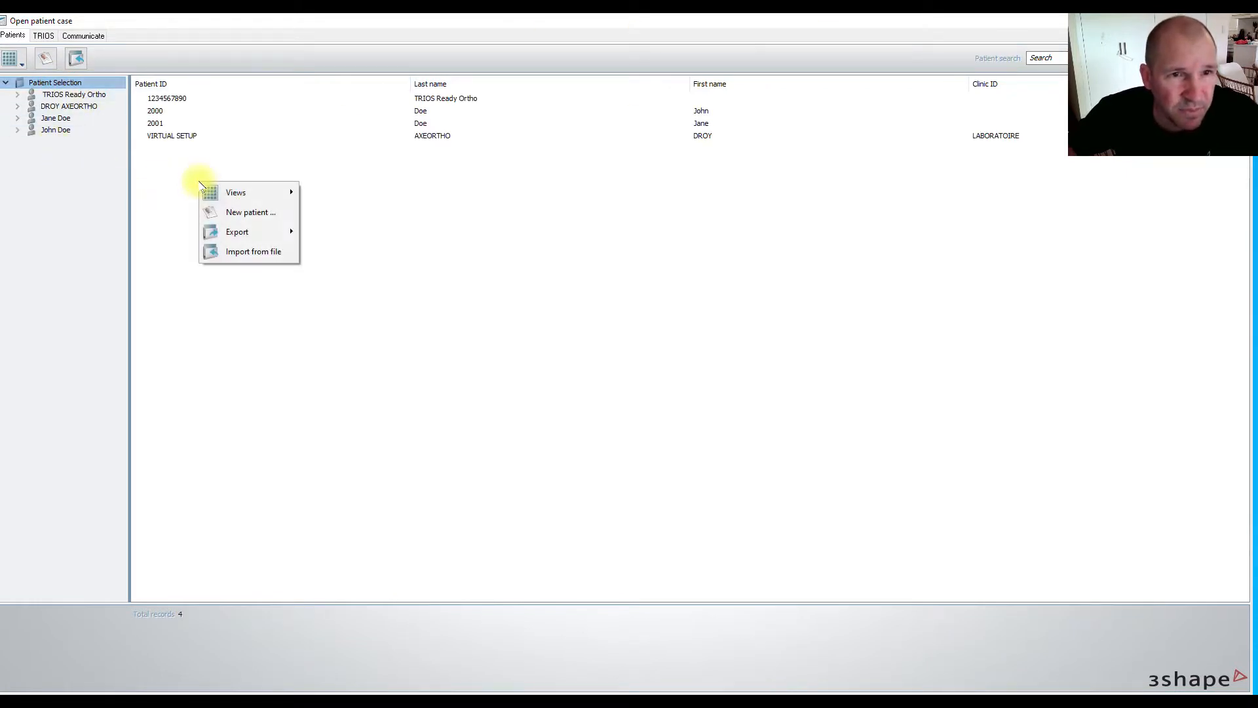
right_click(54, 167)
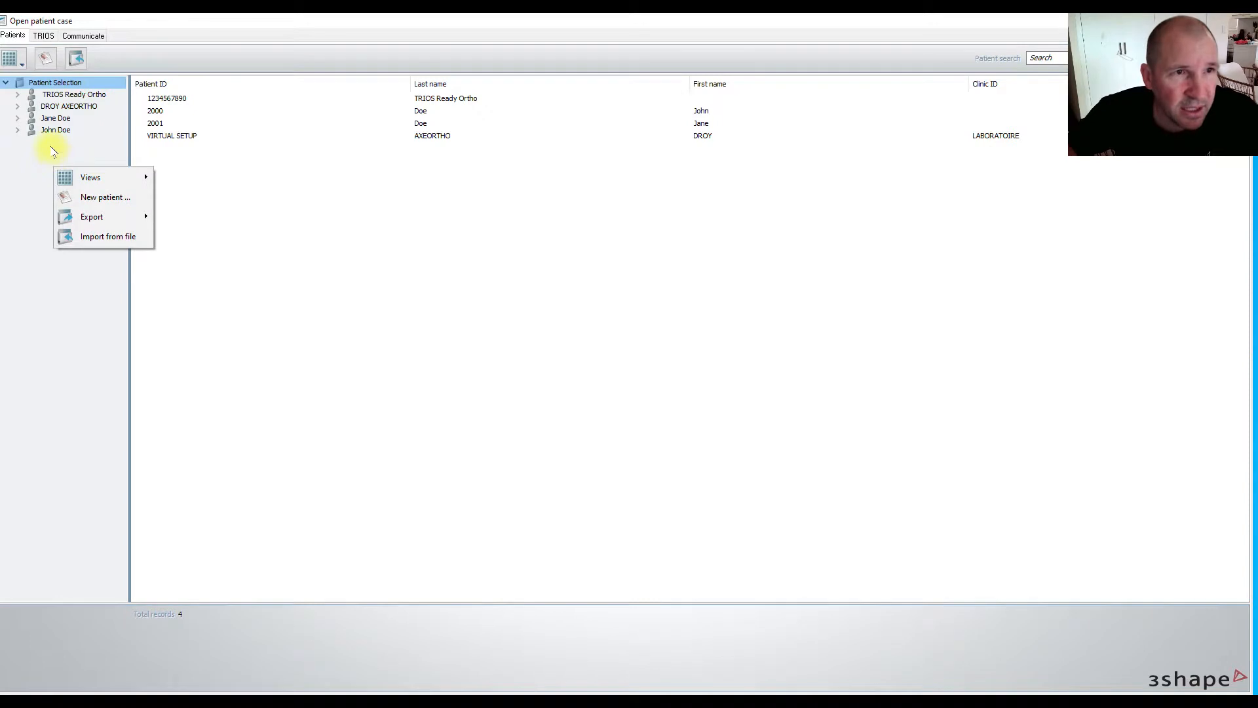
click(54, 152)
Create a new patient, filling in the patient ID, first name and last name.
click(45, 57)
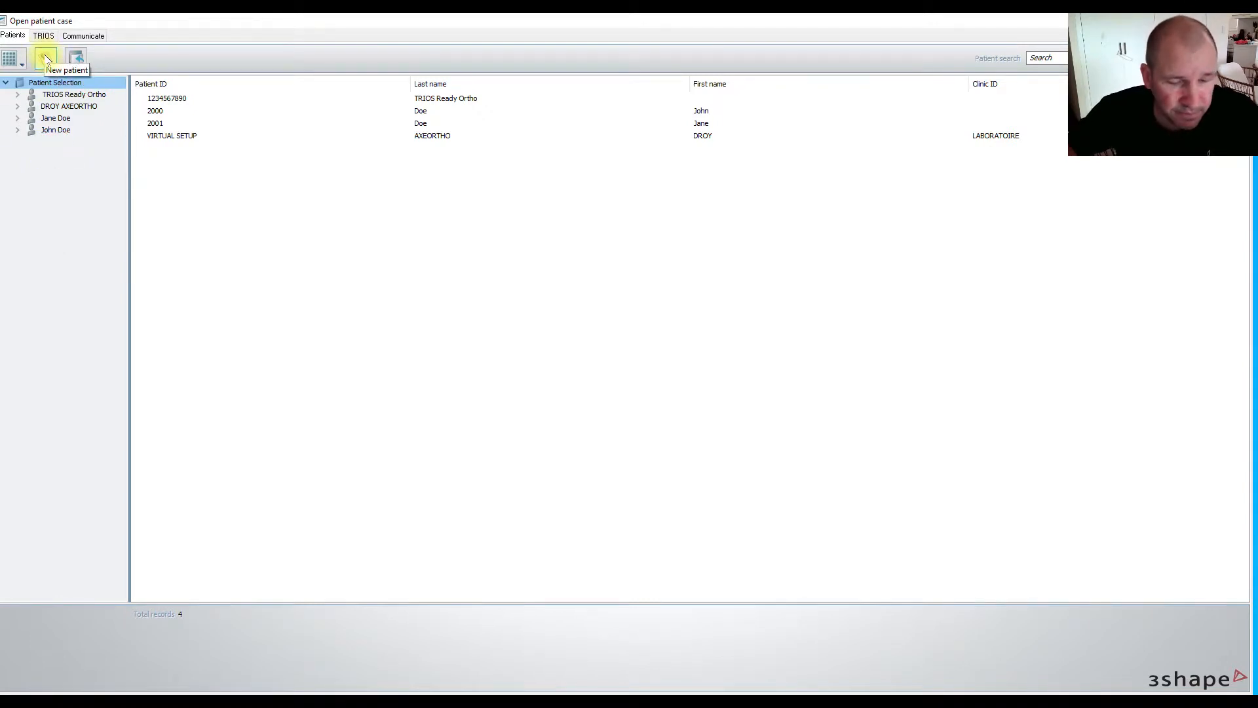
click(46, 57)
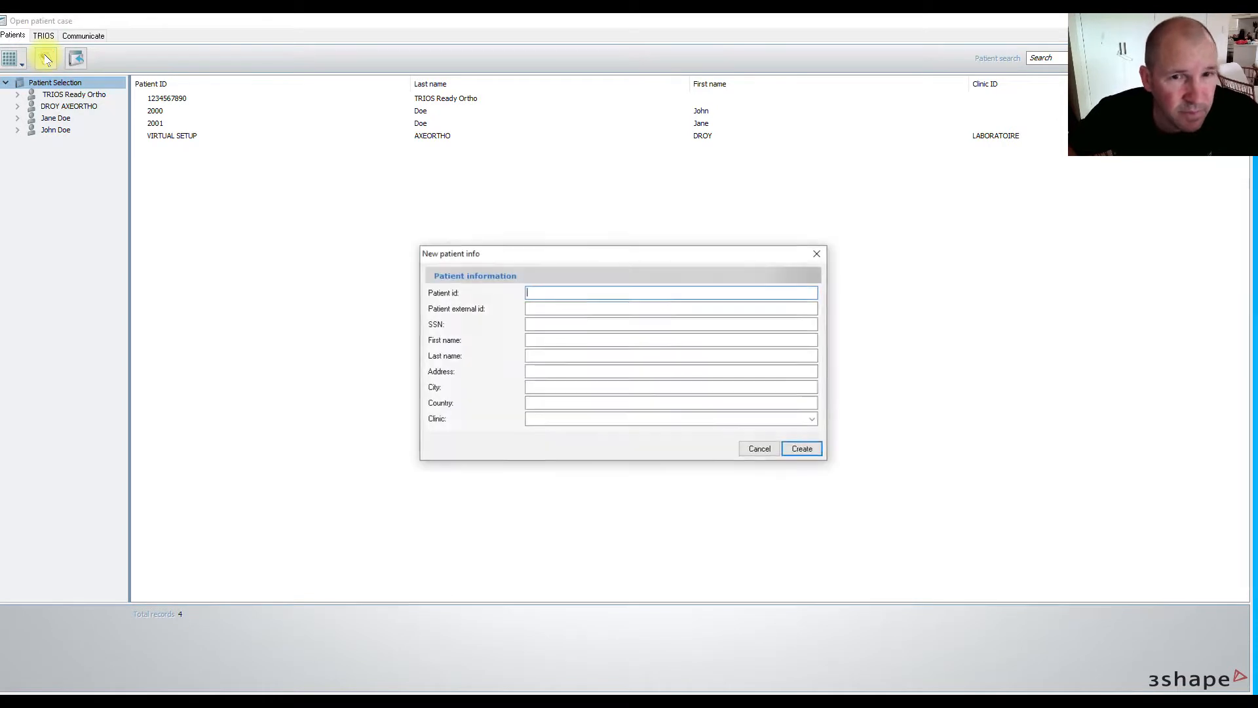
text(srgSDRgh)
click(550, 339)
text(SXfgSDg)
click(563, 355)
text(sdfgbDb)
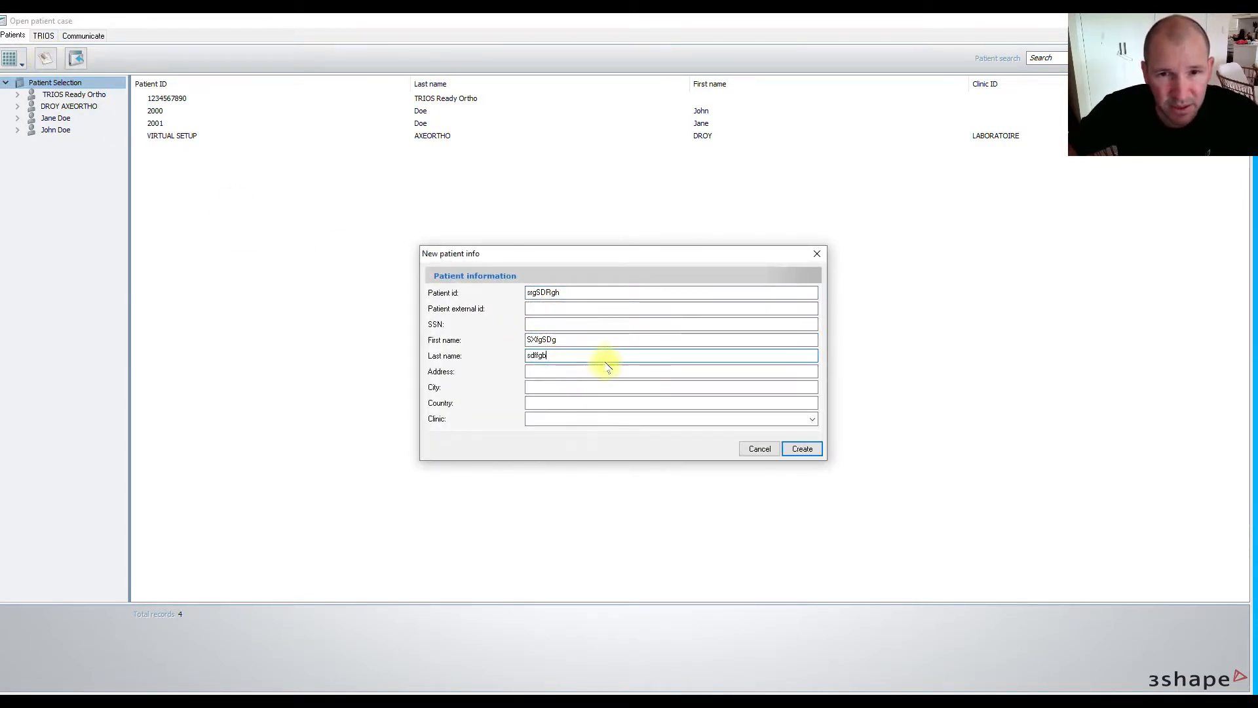
click(799, 450)
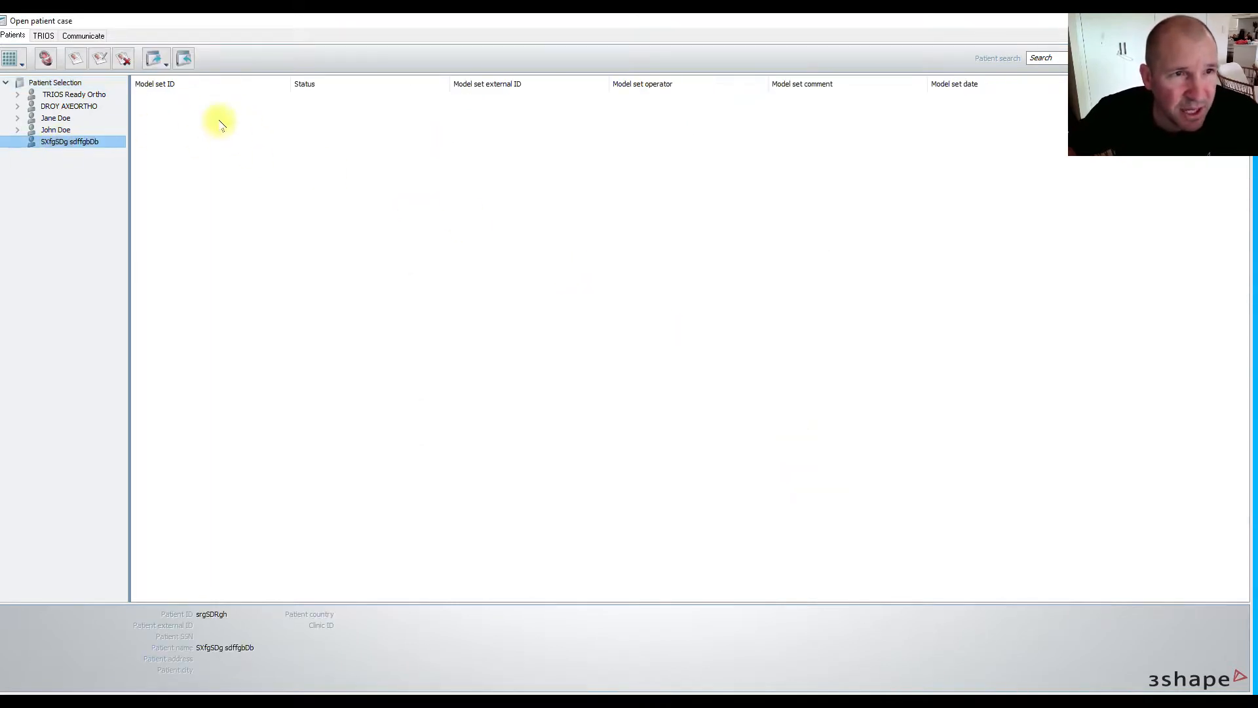
Create a model set for the new patient with ID sdfgsFDgb, external ID xcvfbzxcv and comment xcvbzxcfvb.
click(48, 59)
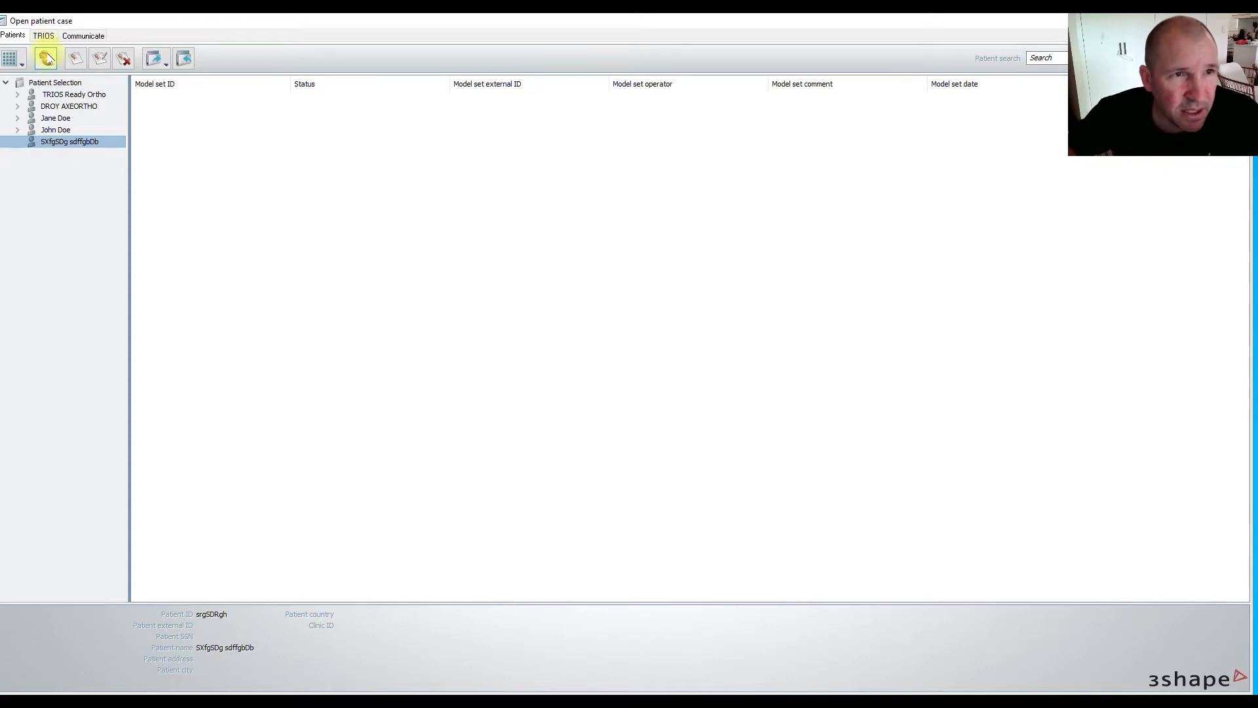
click(46, 59)
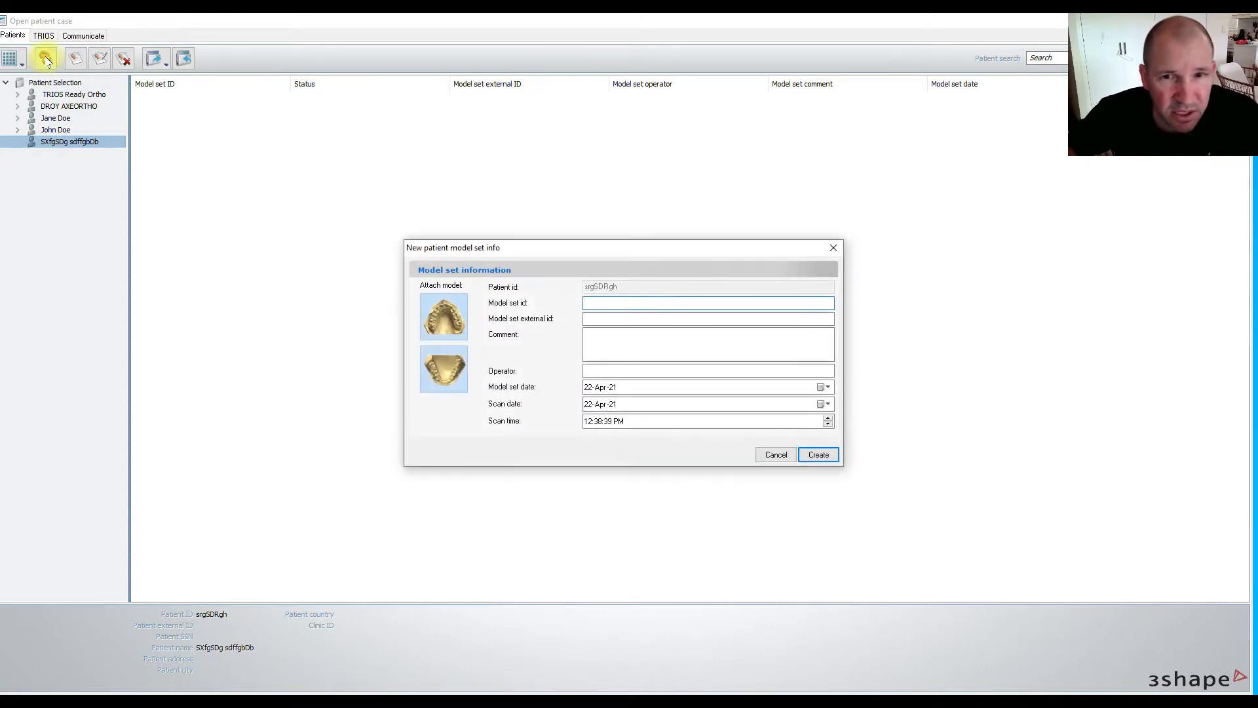
text(sdfgsFDgb)
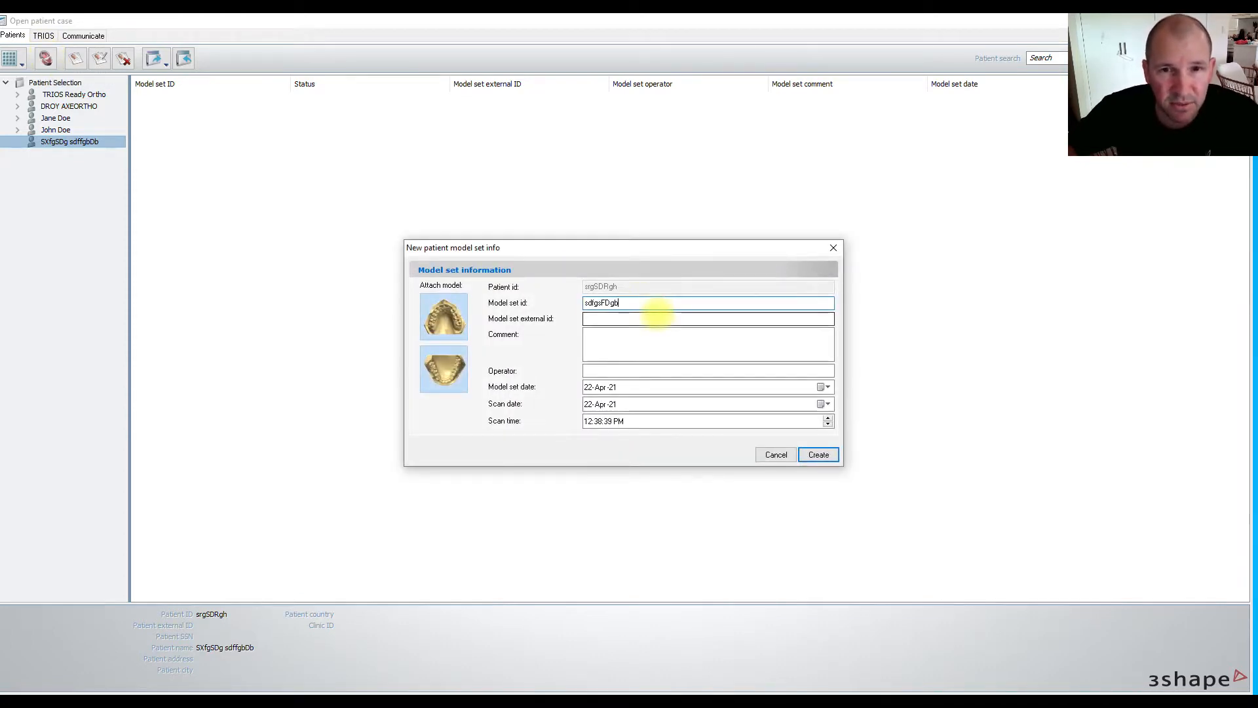
click(643, 319)
text(xcvfbzxcv)
click(662, 340)
text(xcvbzxcfvb)
click(819, 456)
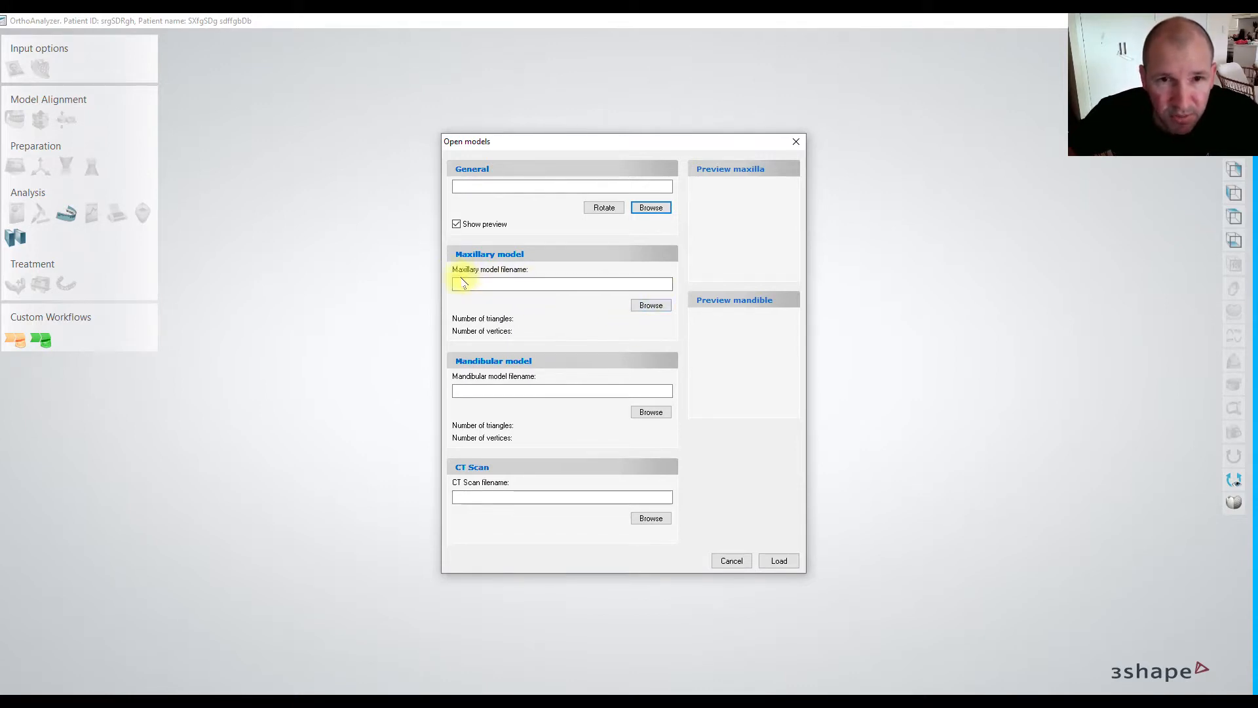
Choose "model for otho case UpperJawScan" from the Desktop as the maxillary model, declining the bracket library update.
click(660, 307)
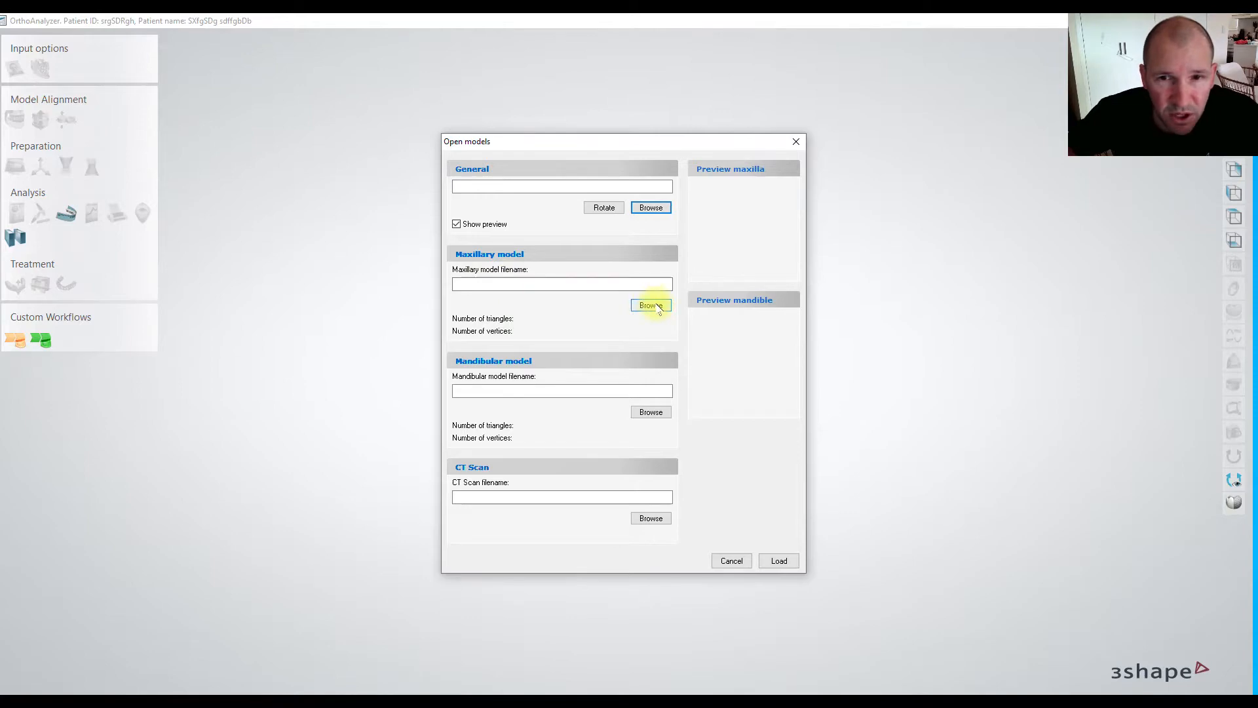
click(421, 260)
double_click(823, 166)
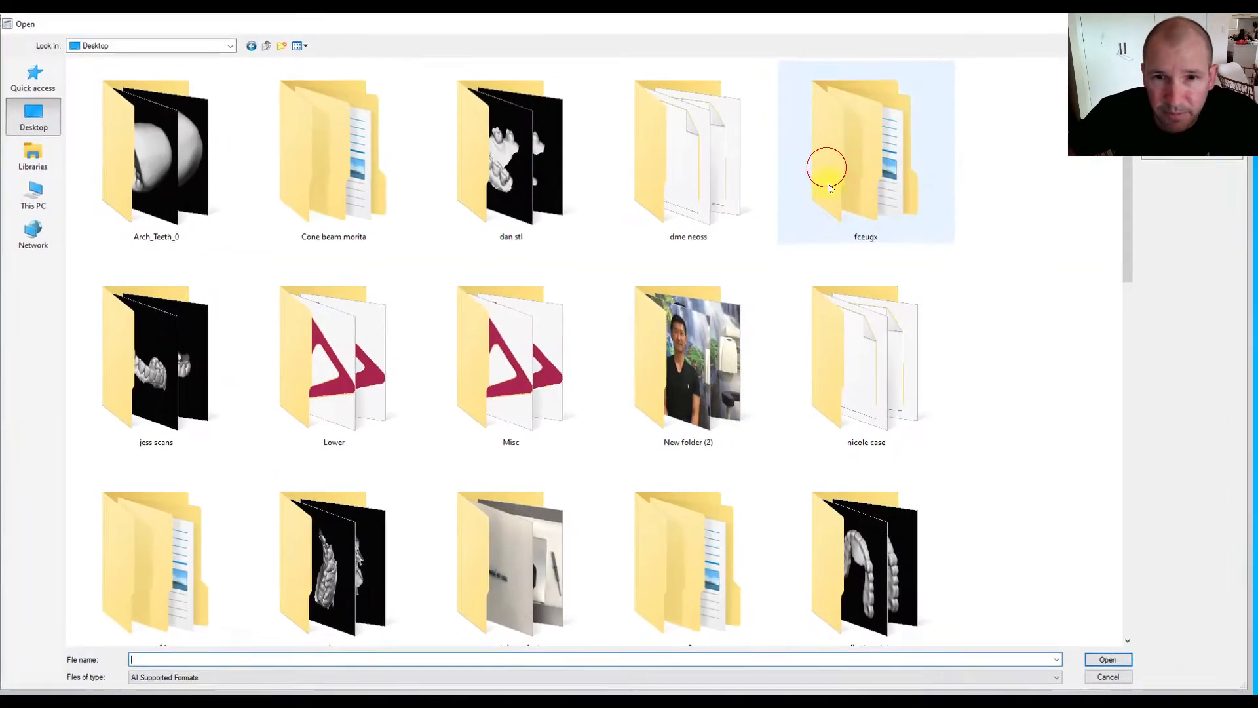
scroll(739, 305, down, 15)
scroll(750, 252, up, 5)
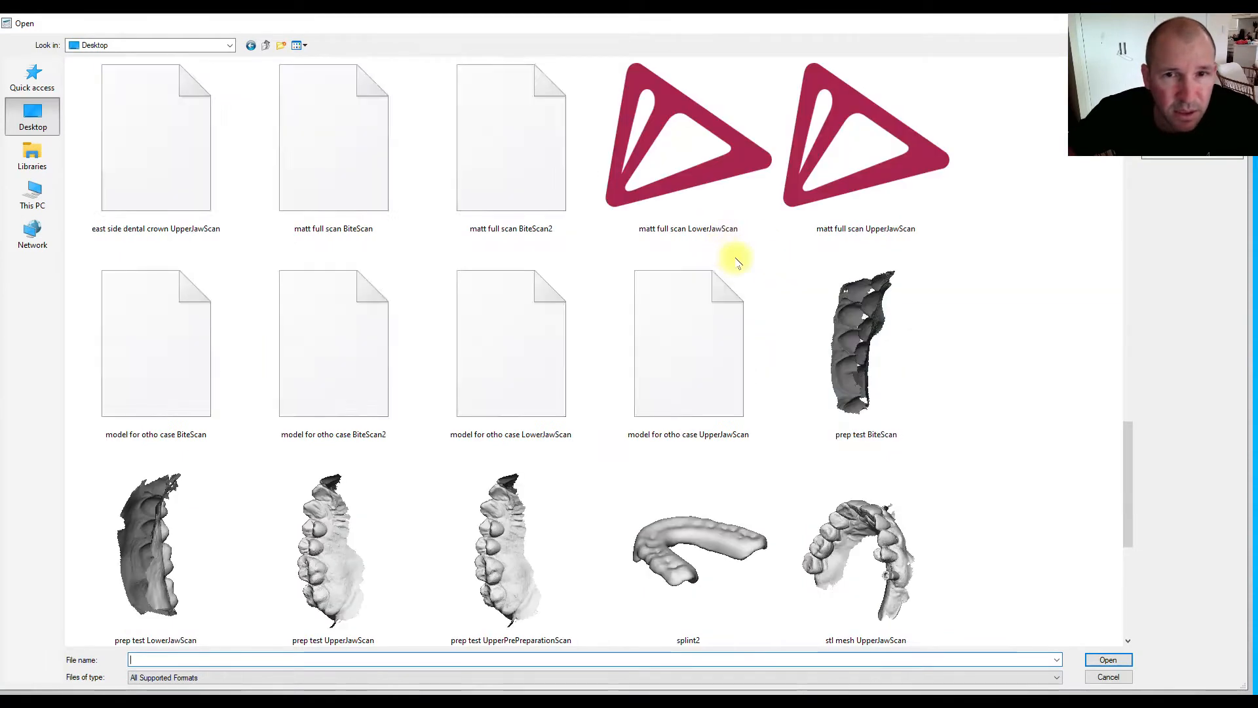
scroll(997, 268, up, 10)
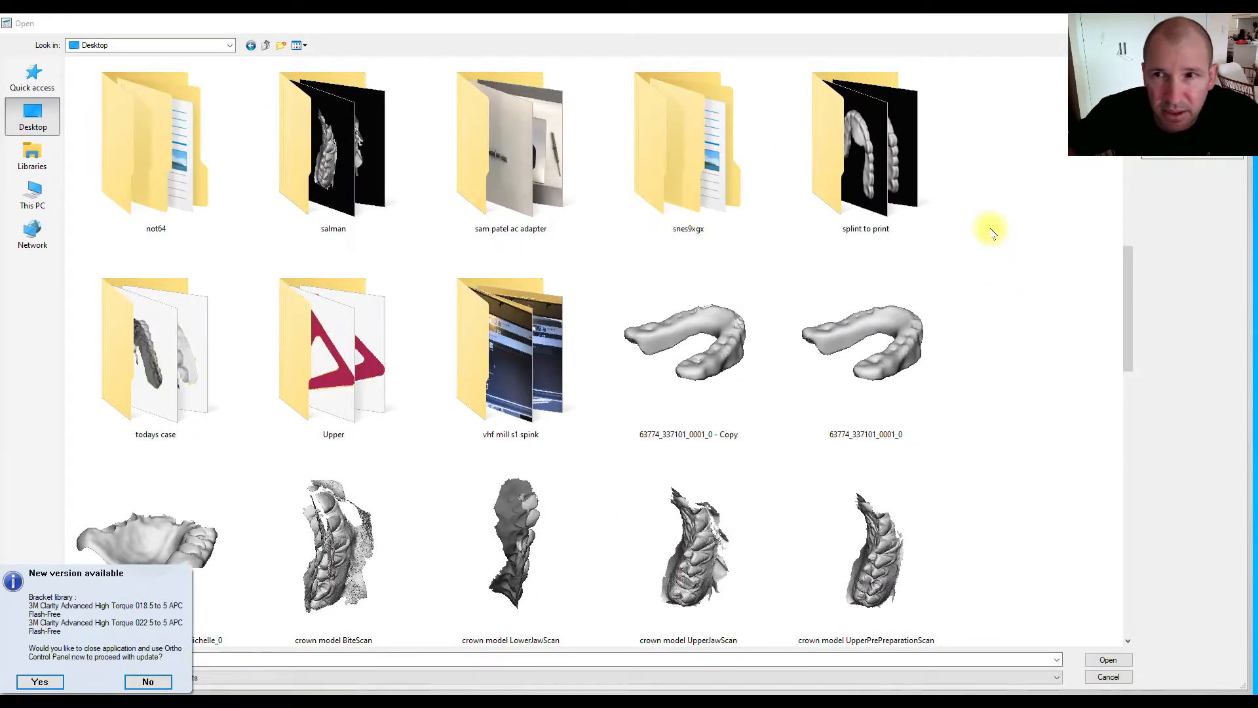
scroll(1046, 152, up, 5)
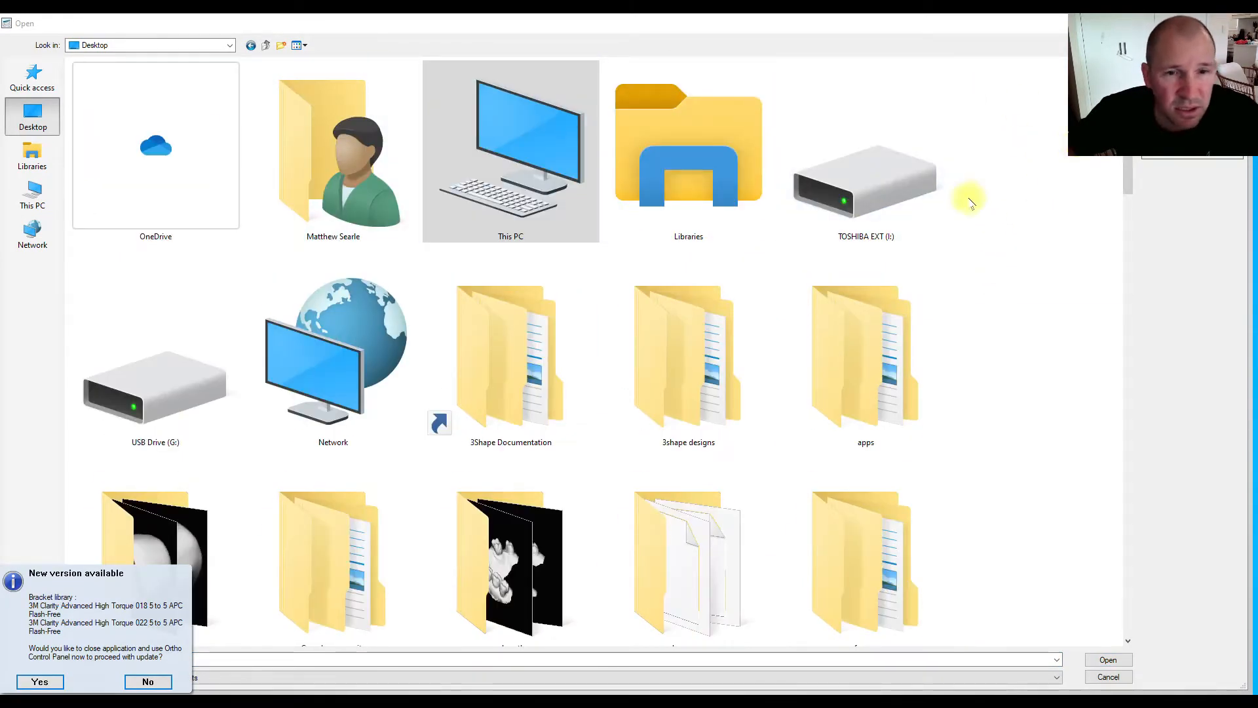
scroll(1013, 205, down, 15)
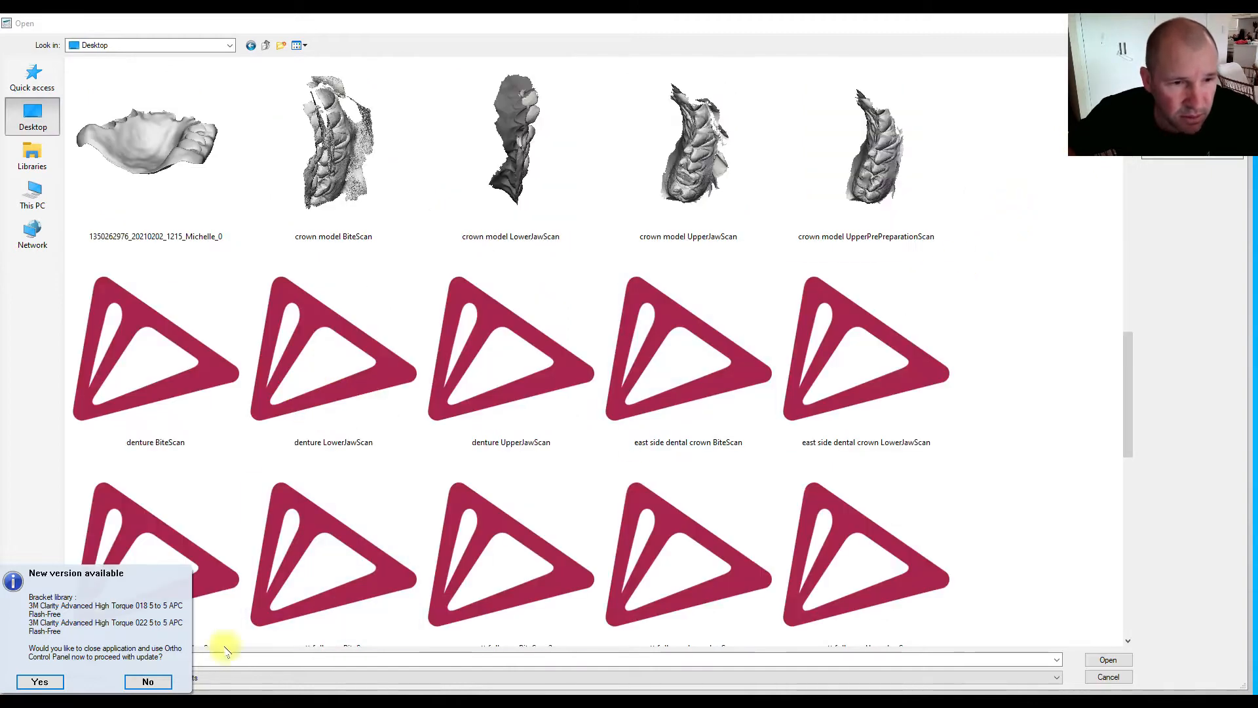
click(148, 682)
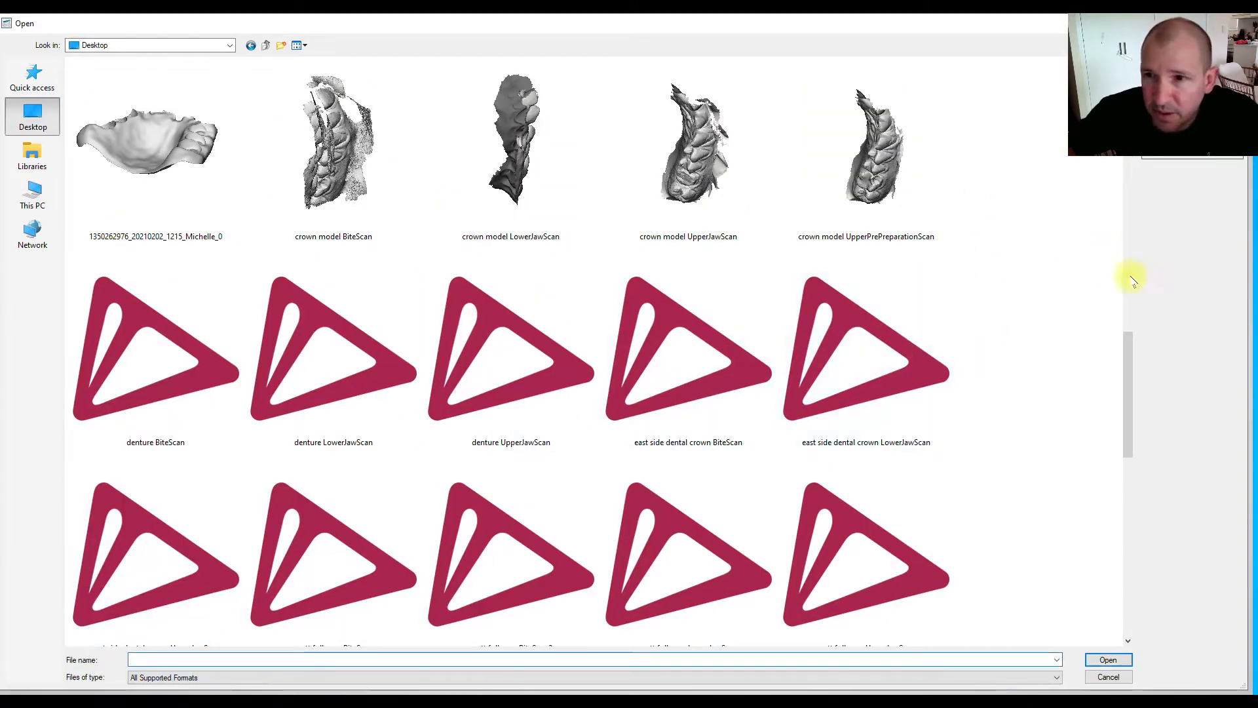
drag(1126, 359, 1149, 559)
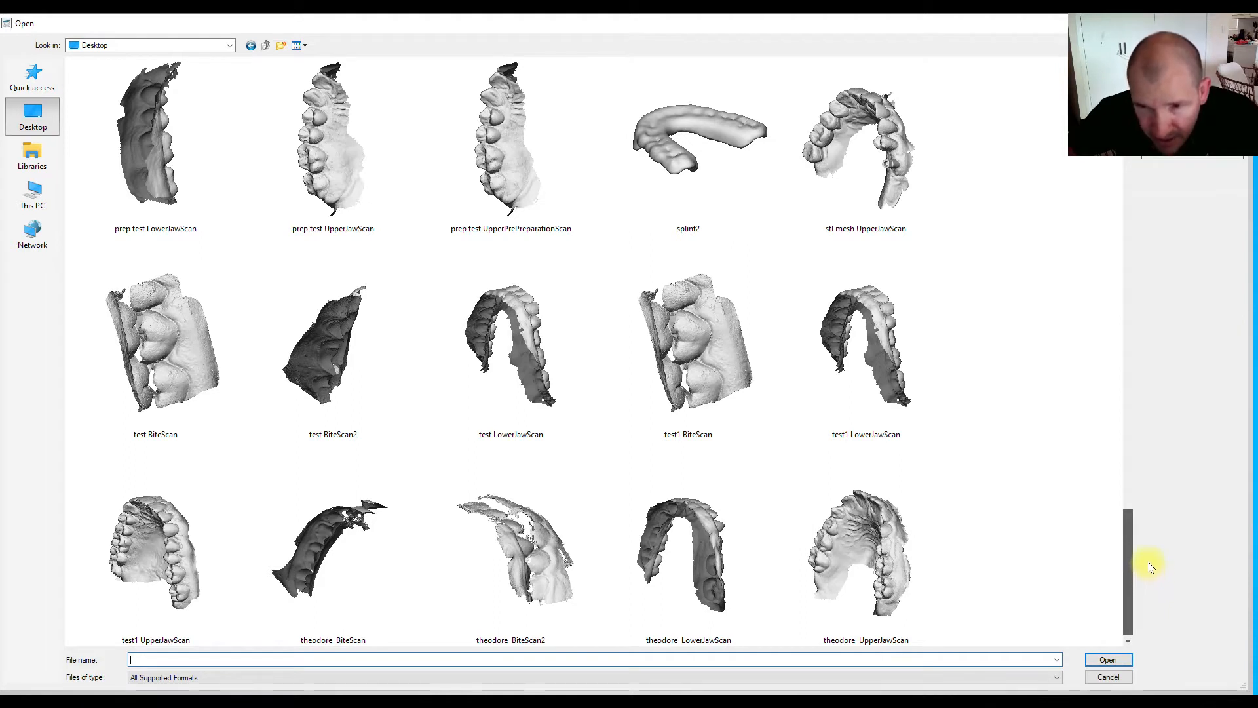
drag(1151, 555, 1147, 467)
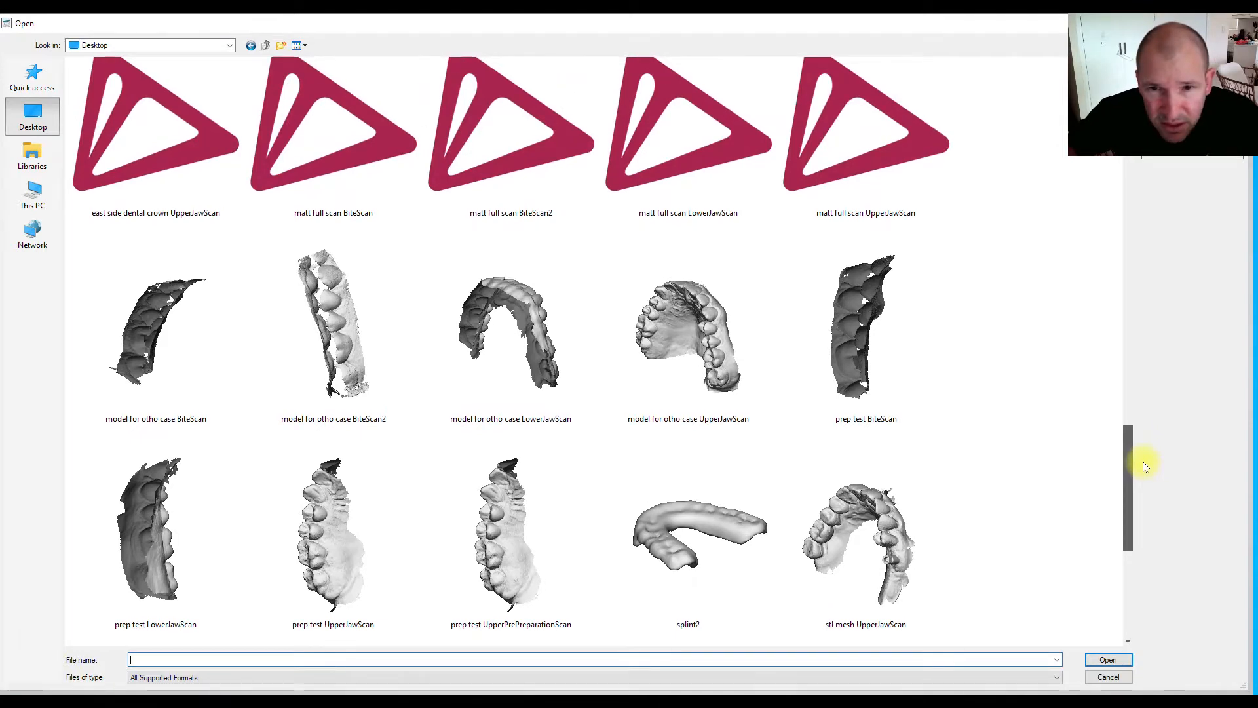
double_click(699, 312)
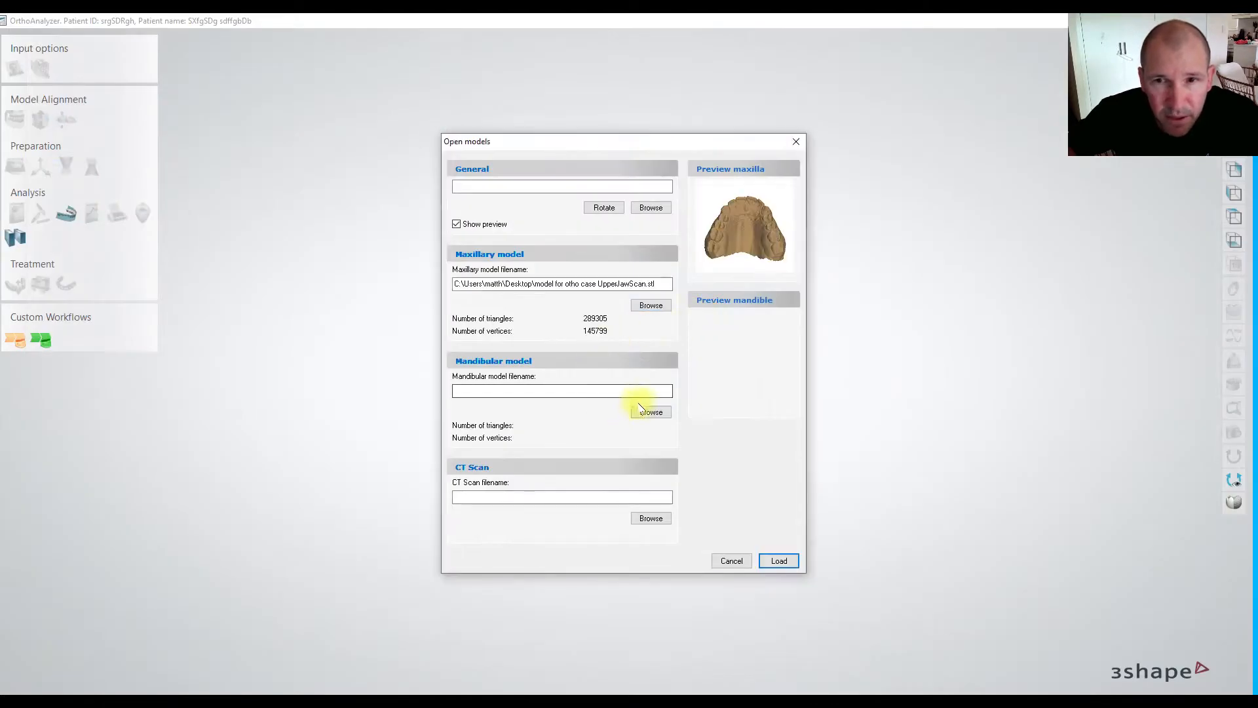
Choose "model for otho case LowerJawScan" from the Desktop as the mandibular model and load both jaw models.
click(658, 414)
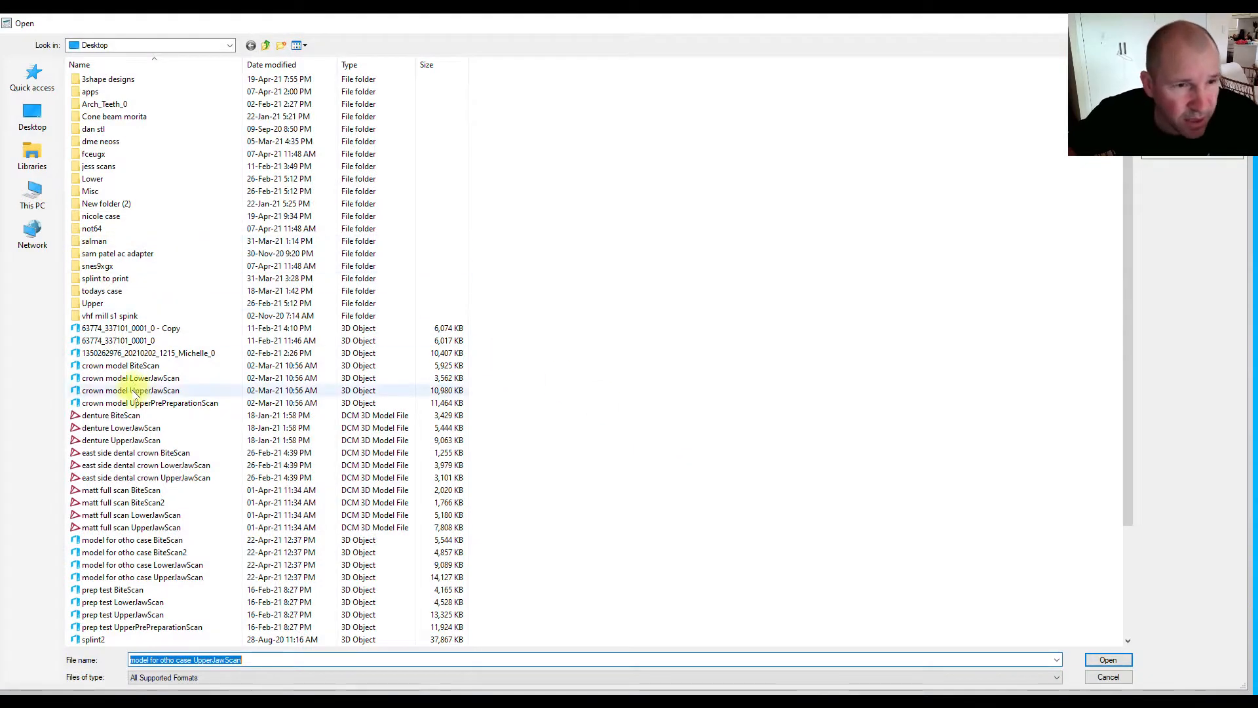
scroll(125, 452, down, 2)
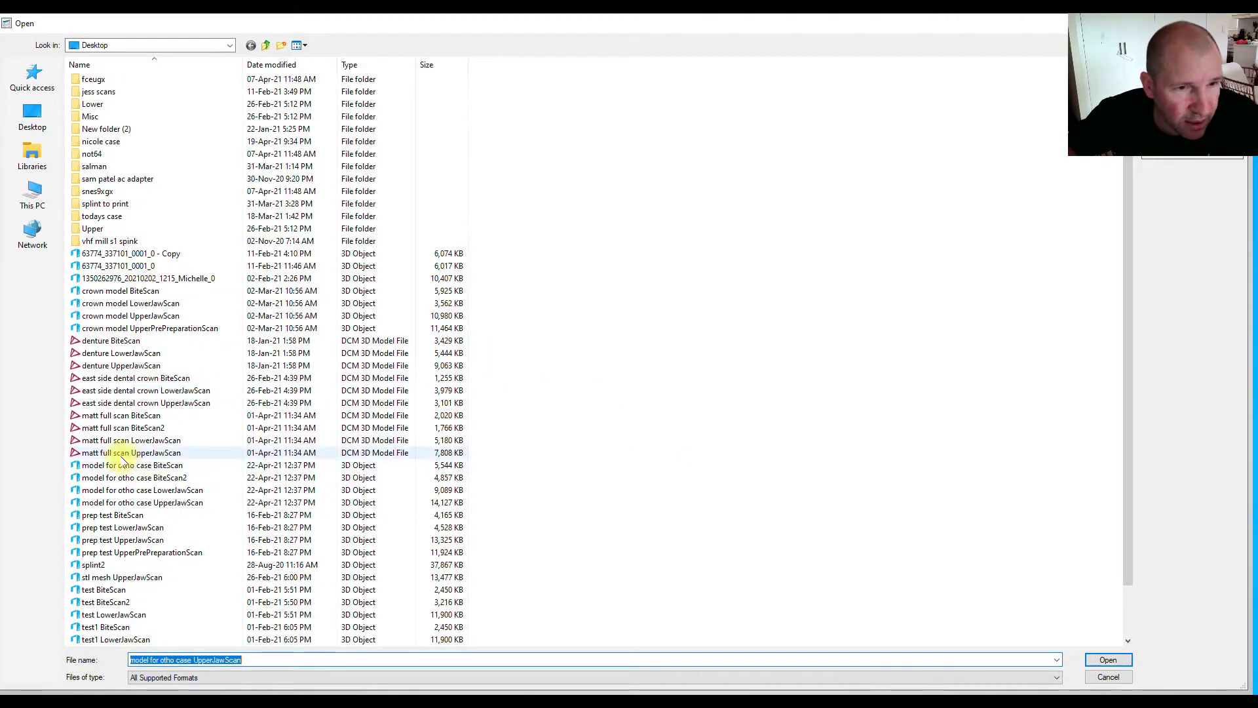
double_click(146, 493)
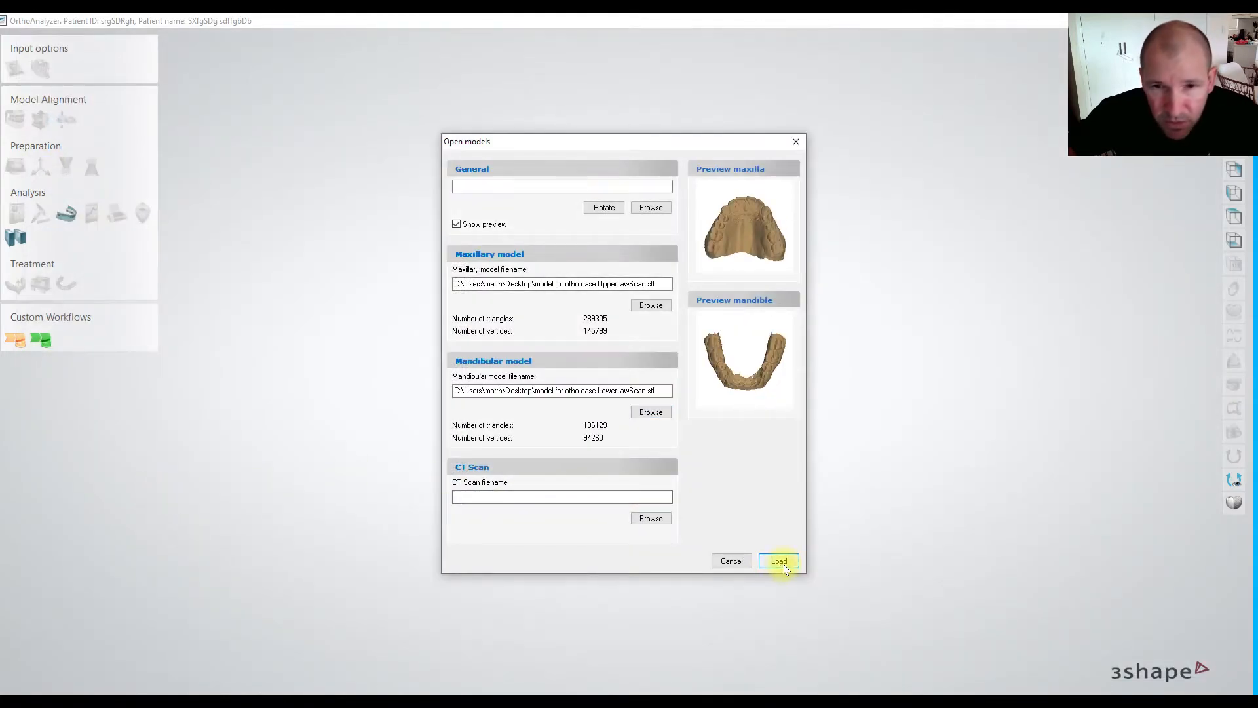
click(779, 561)
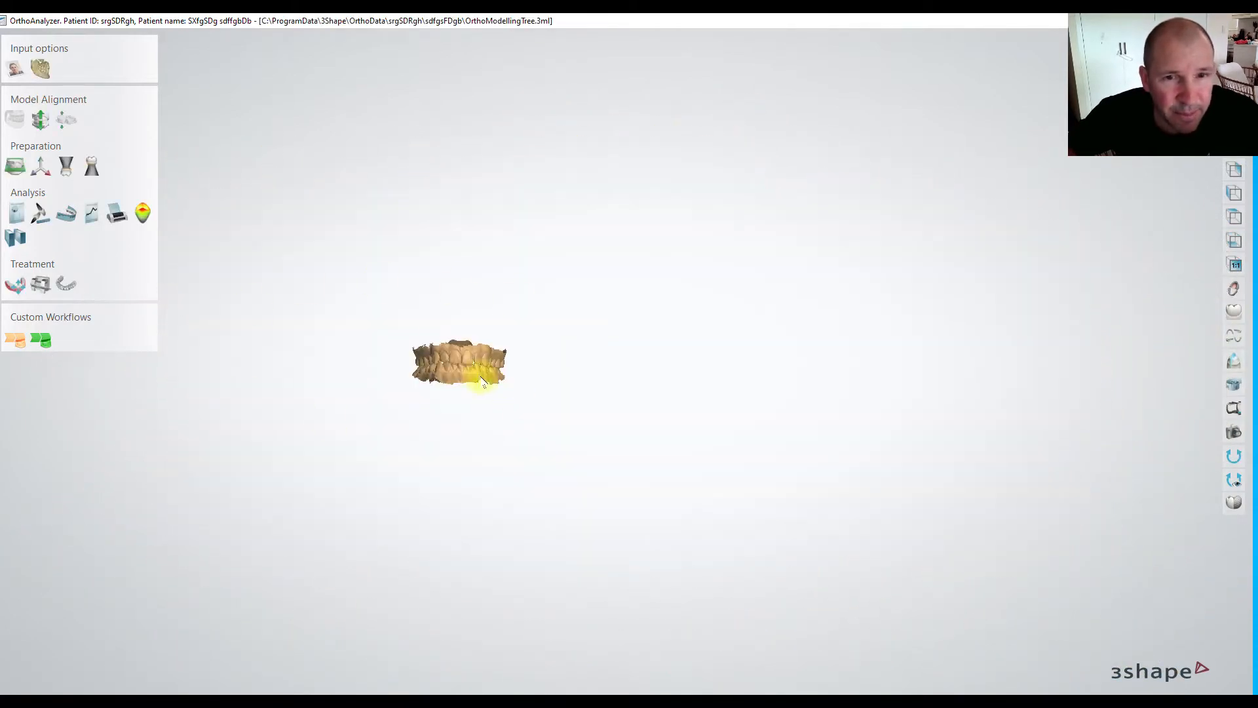
Inspect the bite of the loaded maxillary and mandibular models up close from an angled view.
scroll(455, 359, up, 10)
scroll(446, 358, down, 3)
right_drag(451, 360, 364, 386)
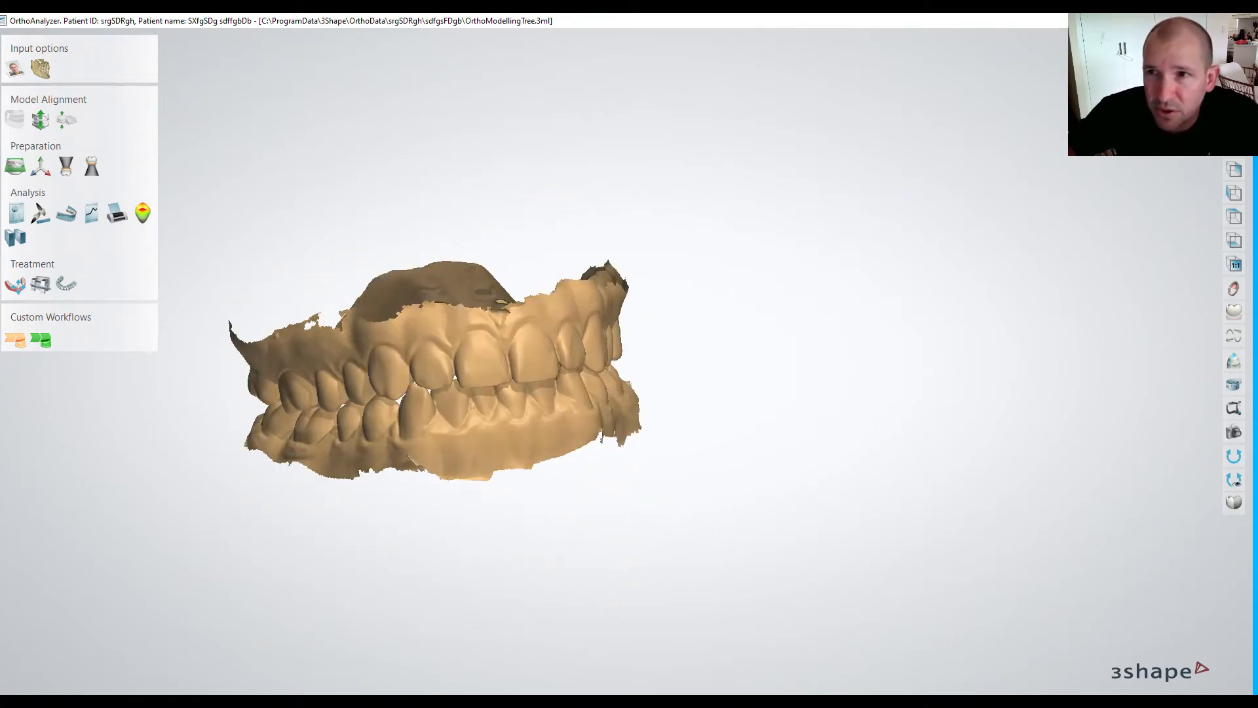
click(1232, 74)
click(1232, 73)
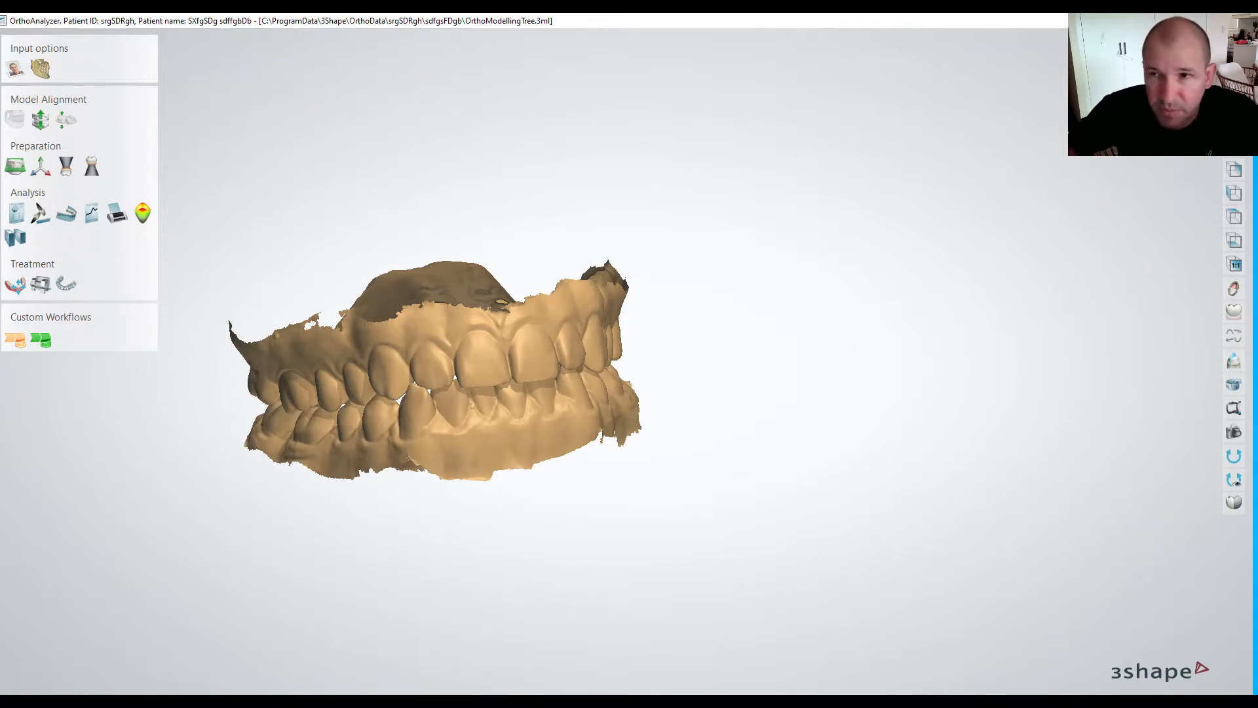
click(1232, 55)
click(1232, 55)
click(1232, 55)
click(1232, 55)
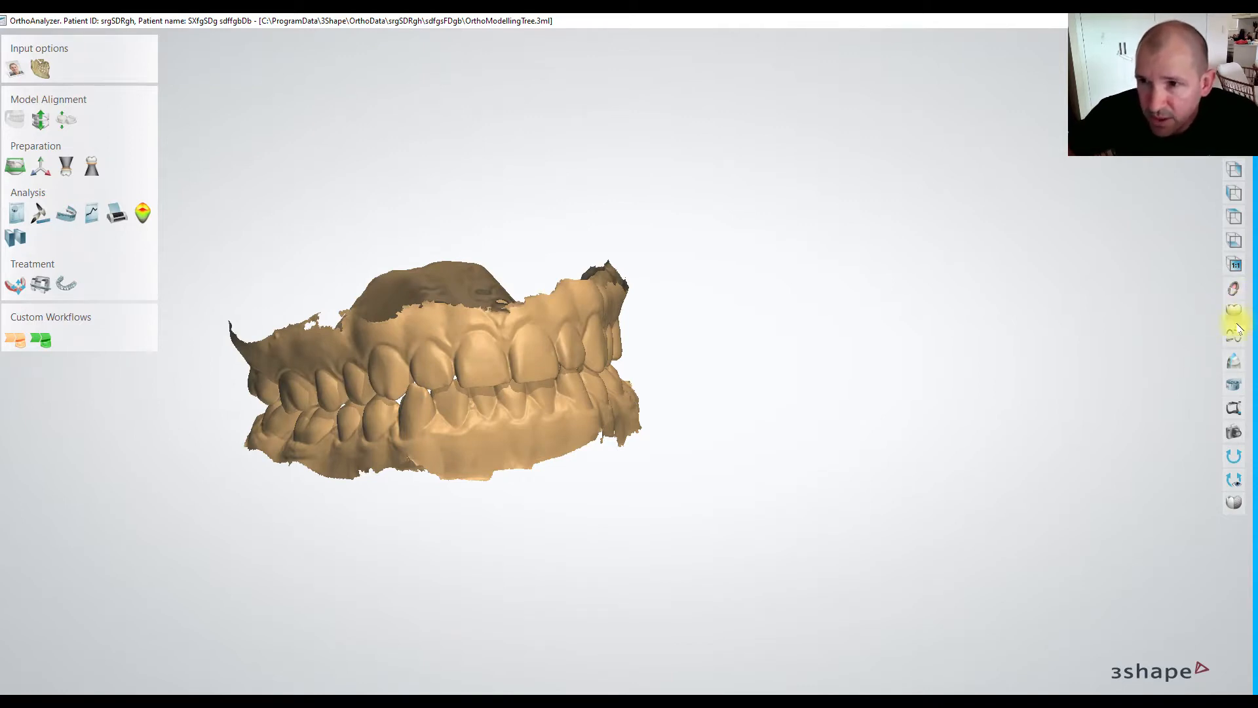
Cut a temporary 2D cross section through an upper front tooth, measure the distance between the upper and lower incisors, and close the section.
click(1234, 362)
right_drag(1174, 362, 428, 265)
drag(463, 173, 525, 494)
scroll(1034, 585, up, 5)
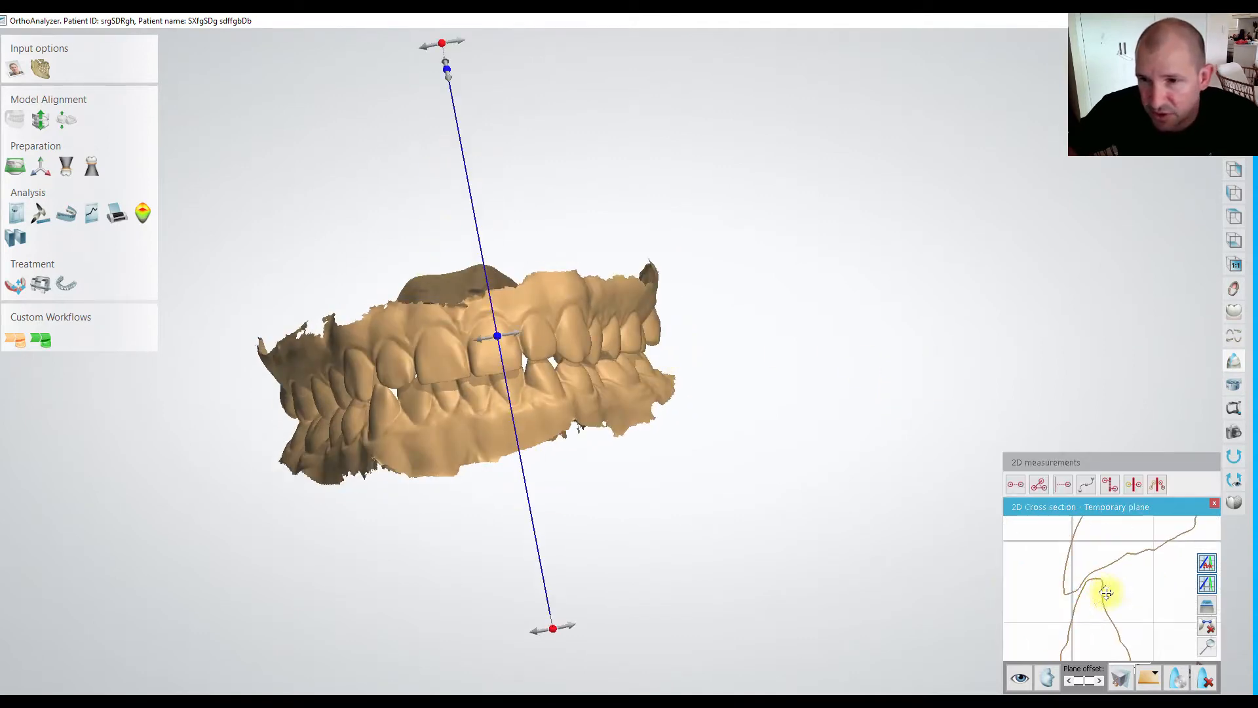
scroll(1070, 621, down, 3)
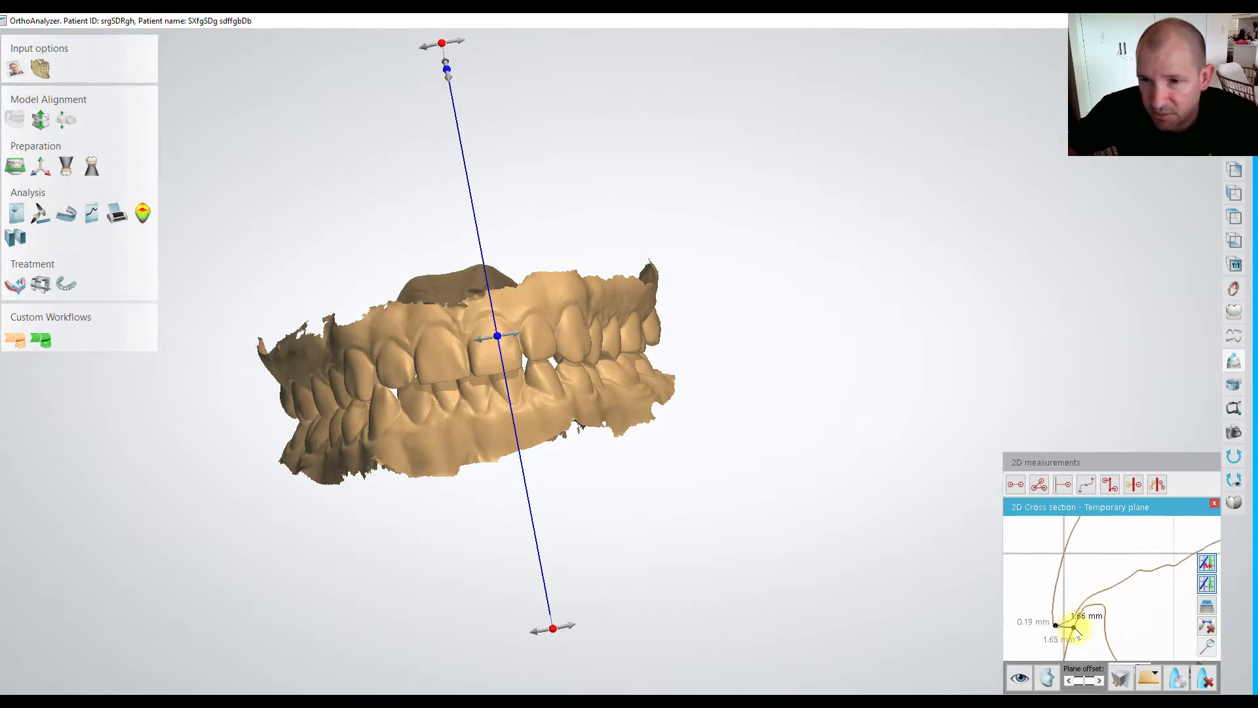
right_drag(522, 426, 561, 415)
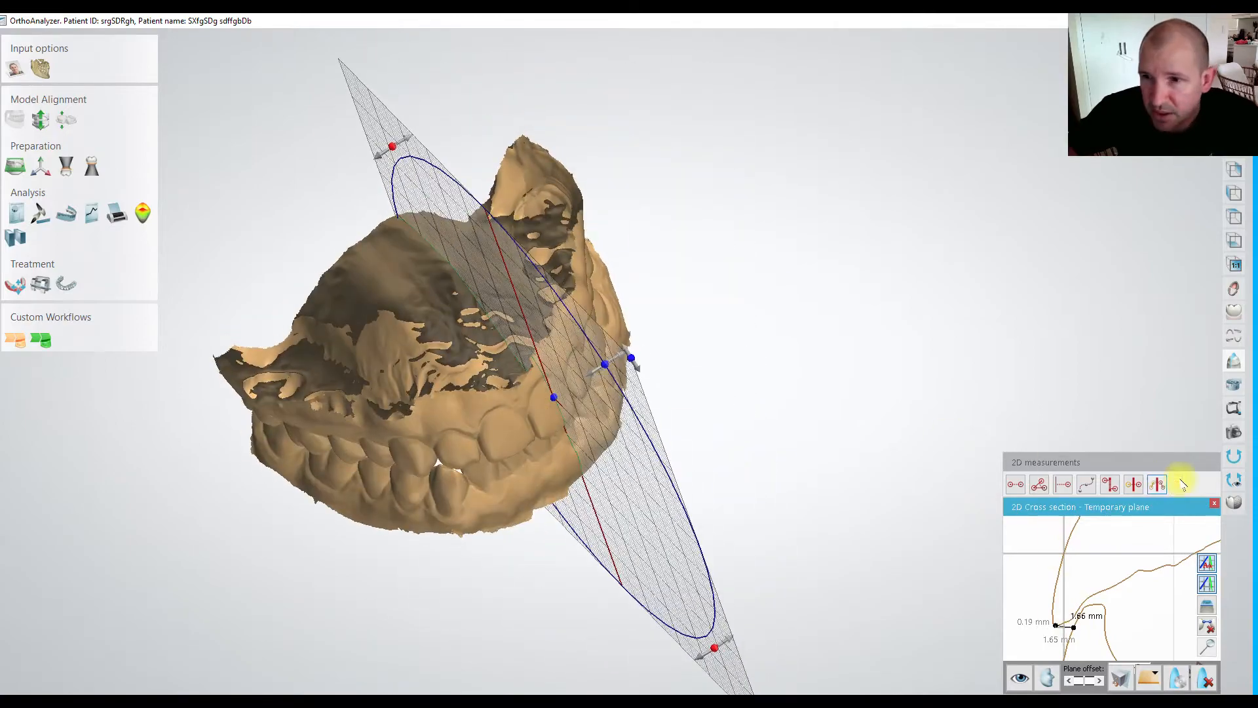
click(1214, 502)
right_drag(720, 426, 640, 428)
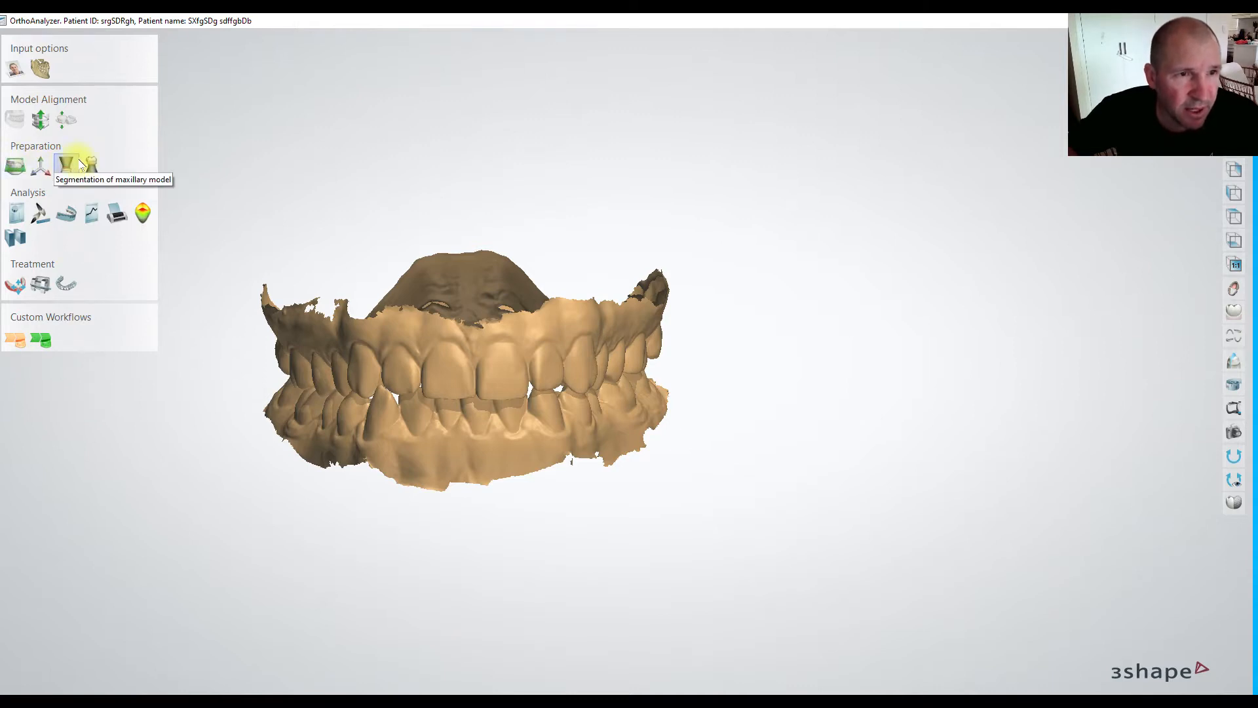
Set up the occlusion plane with landmarks on tooth 16, between teeth 11 and 21, and on tooth 26.
click(15, 168)
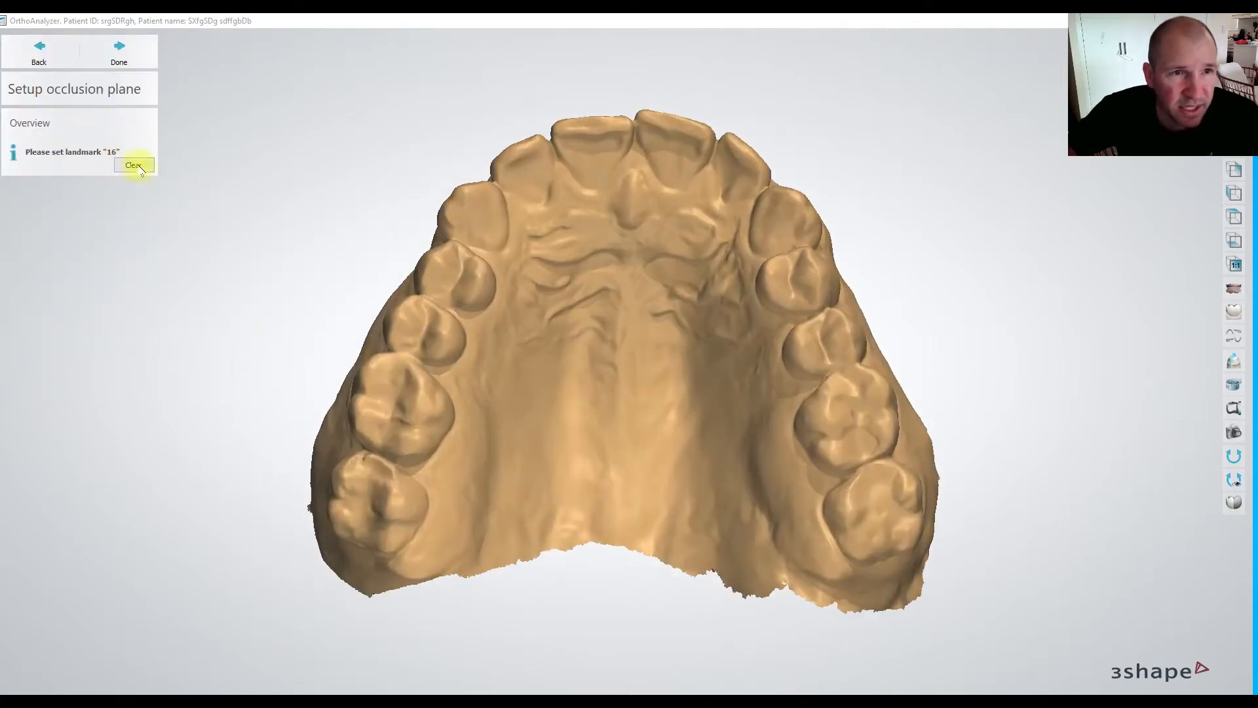
click(420, 404)
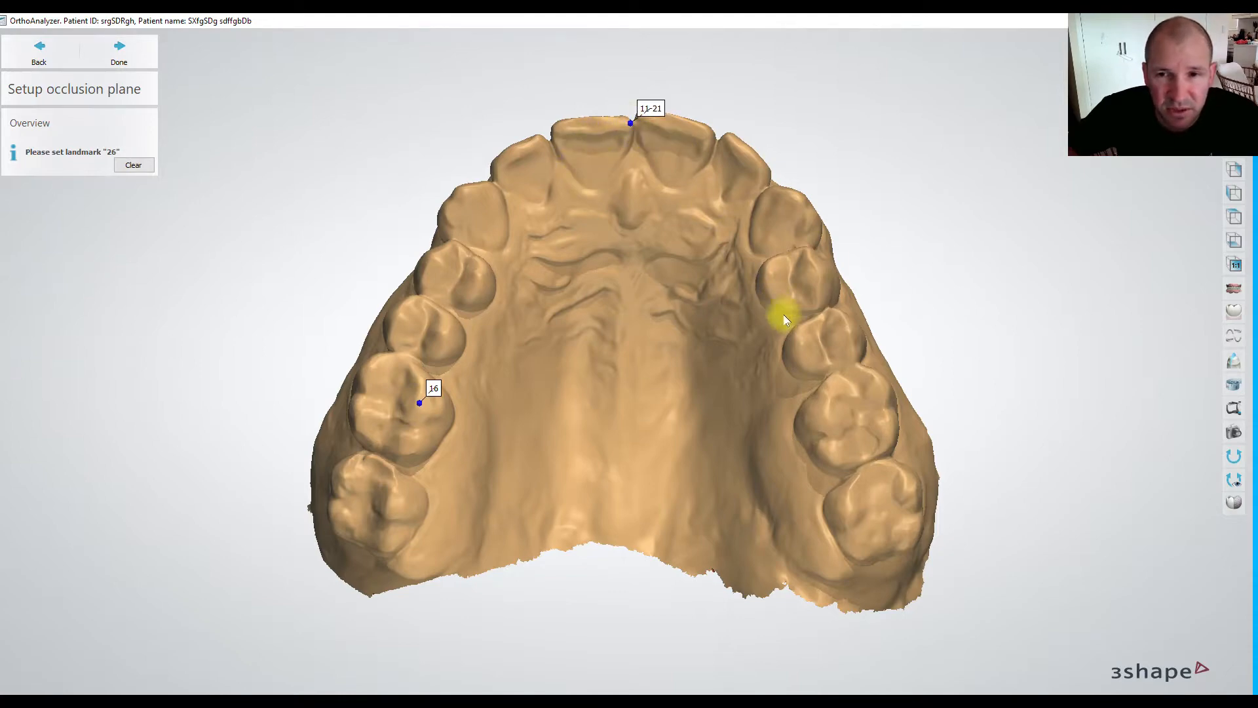
click(829, 419)
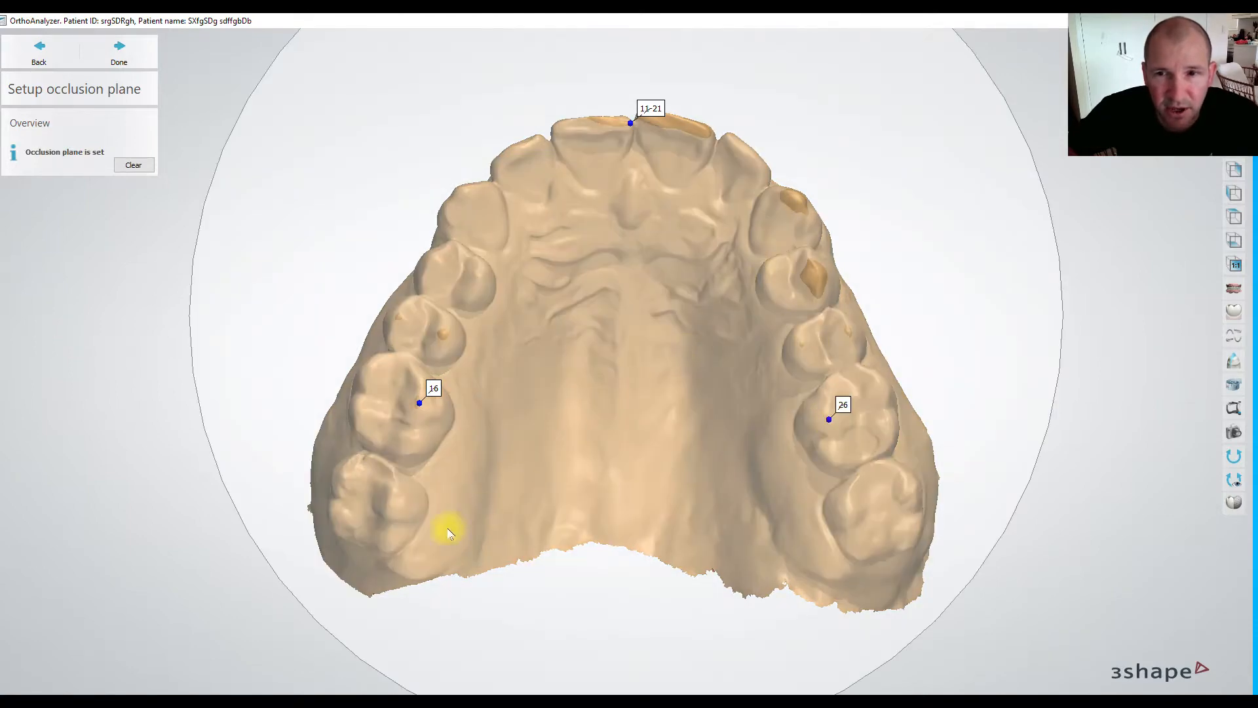
click(119, 50)
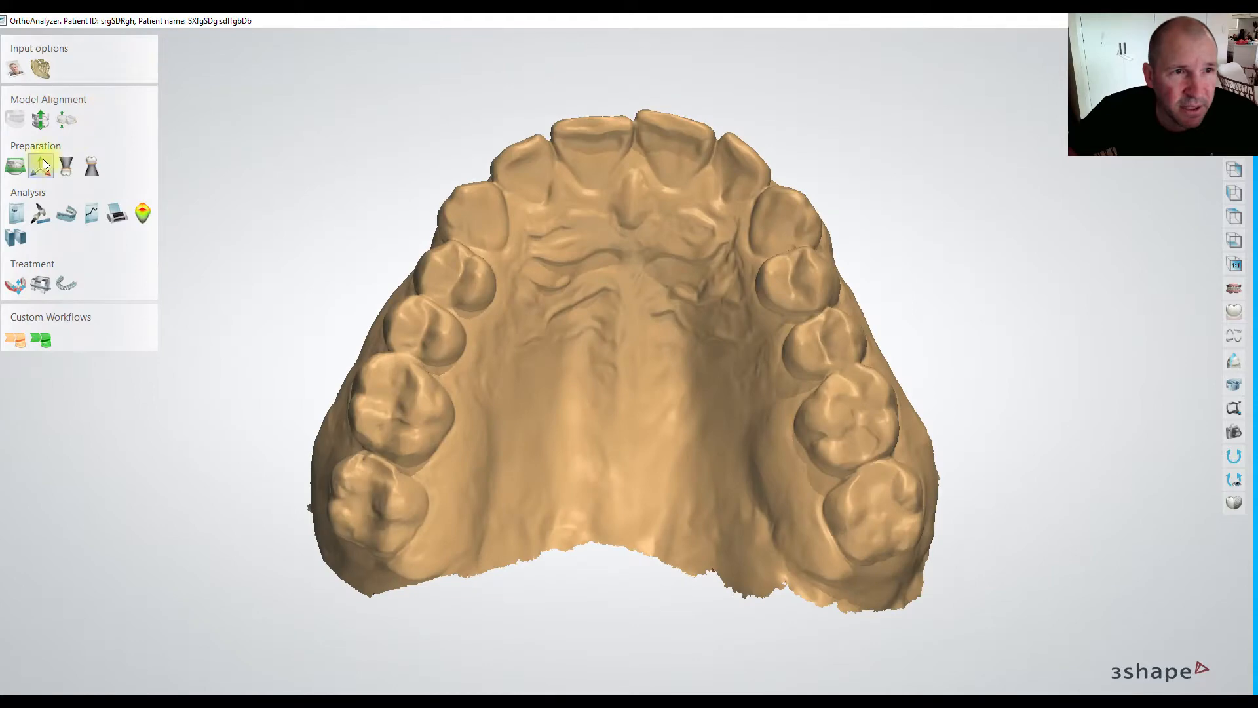
Start the standard planes setup and place its origin on the midline of the anterior palate, moved slightly posteriorly.
click(38, 168)
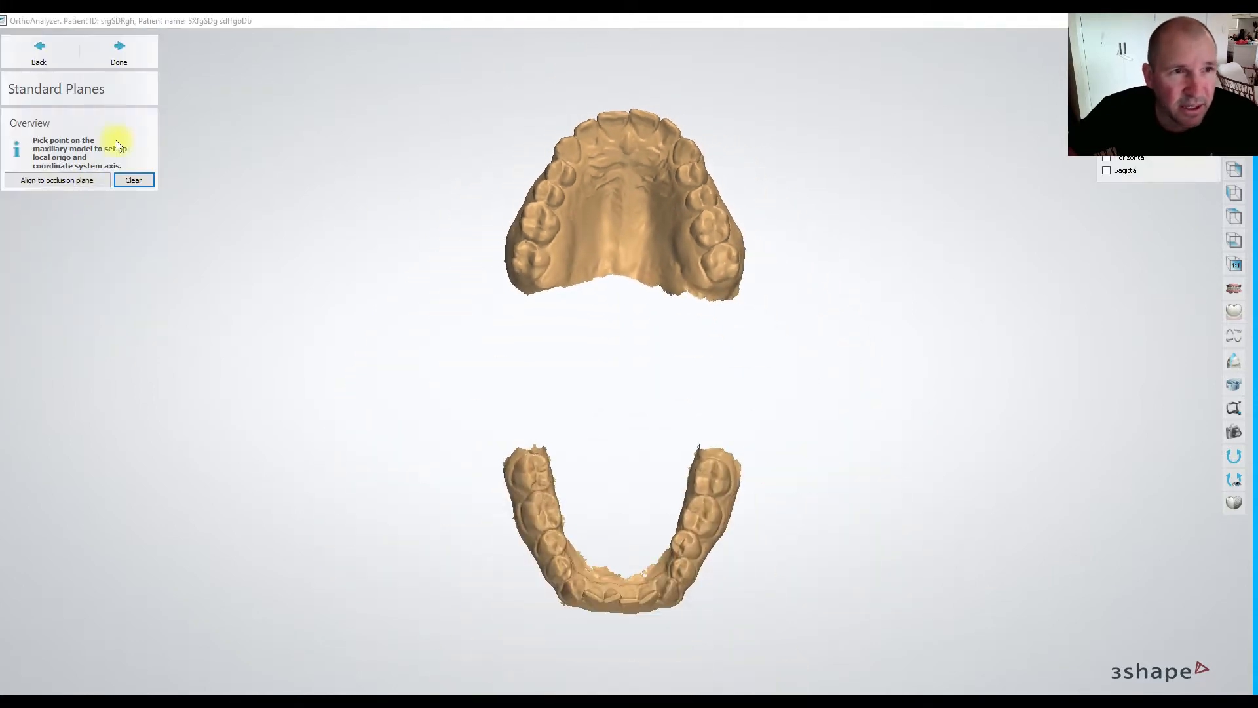
scroll(599, 217, up, 2)
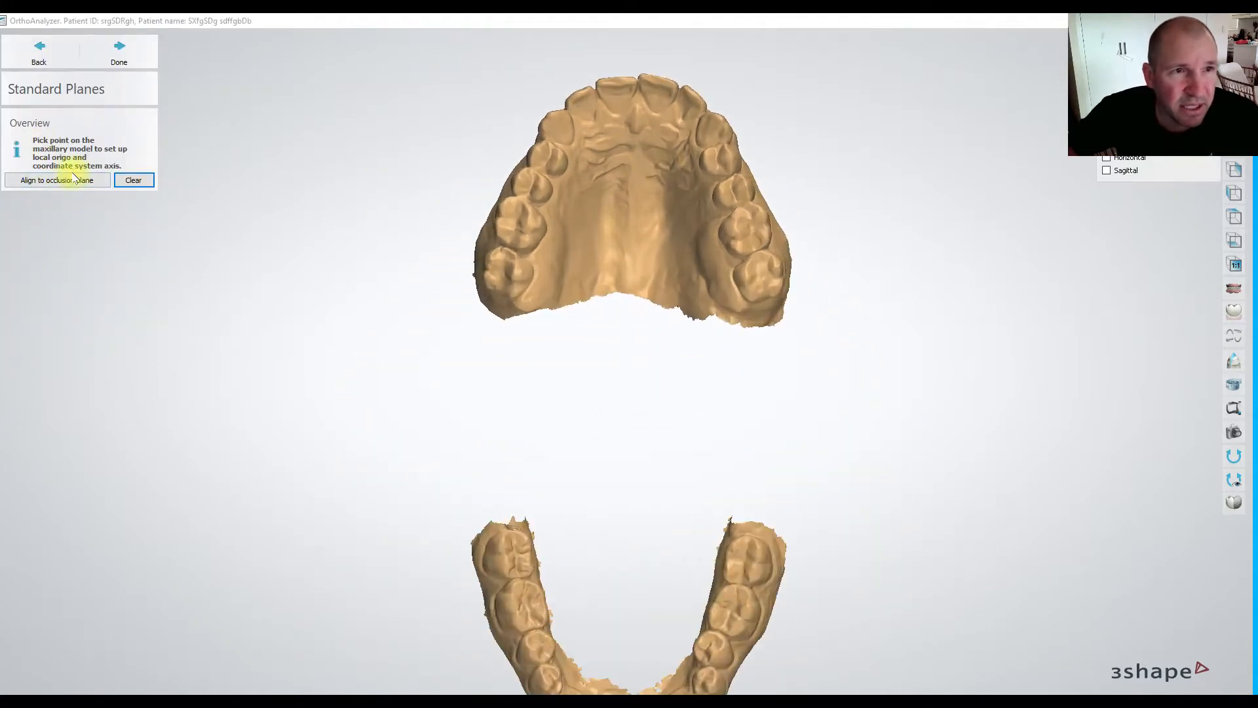
scroll(638, 199, up, 3)
scroll(639, 200, down, 3)
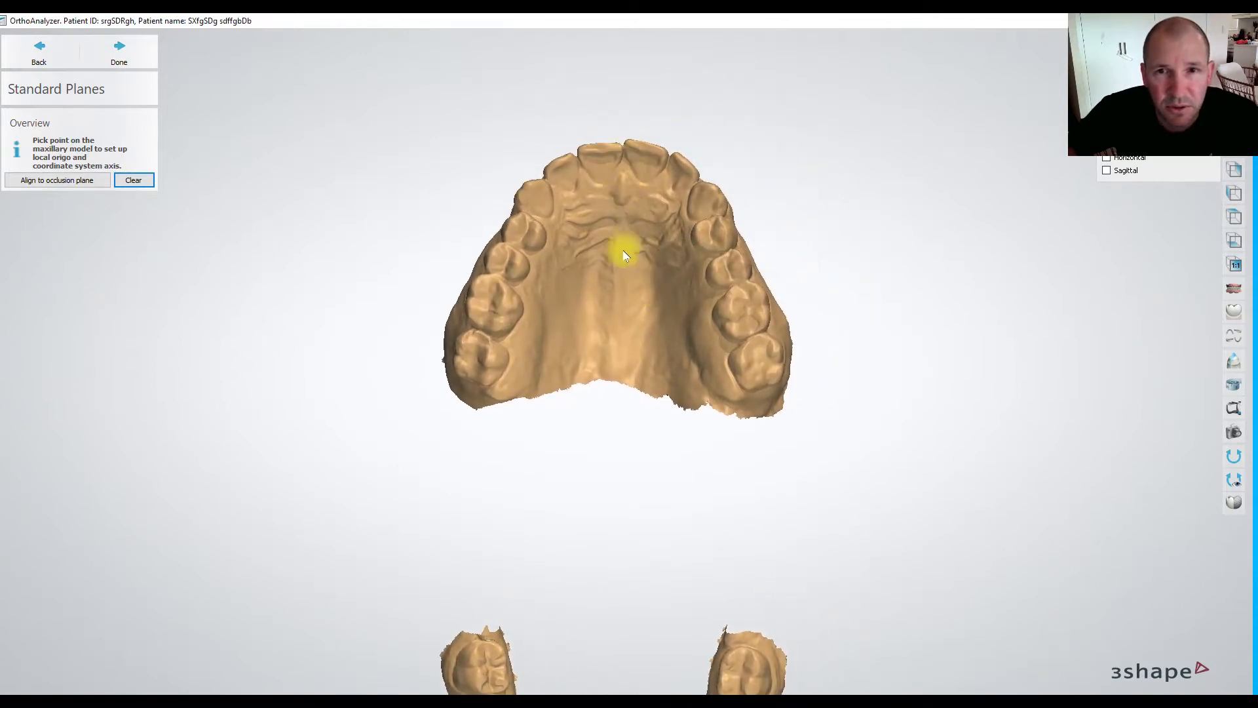
click(615, 195)
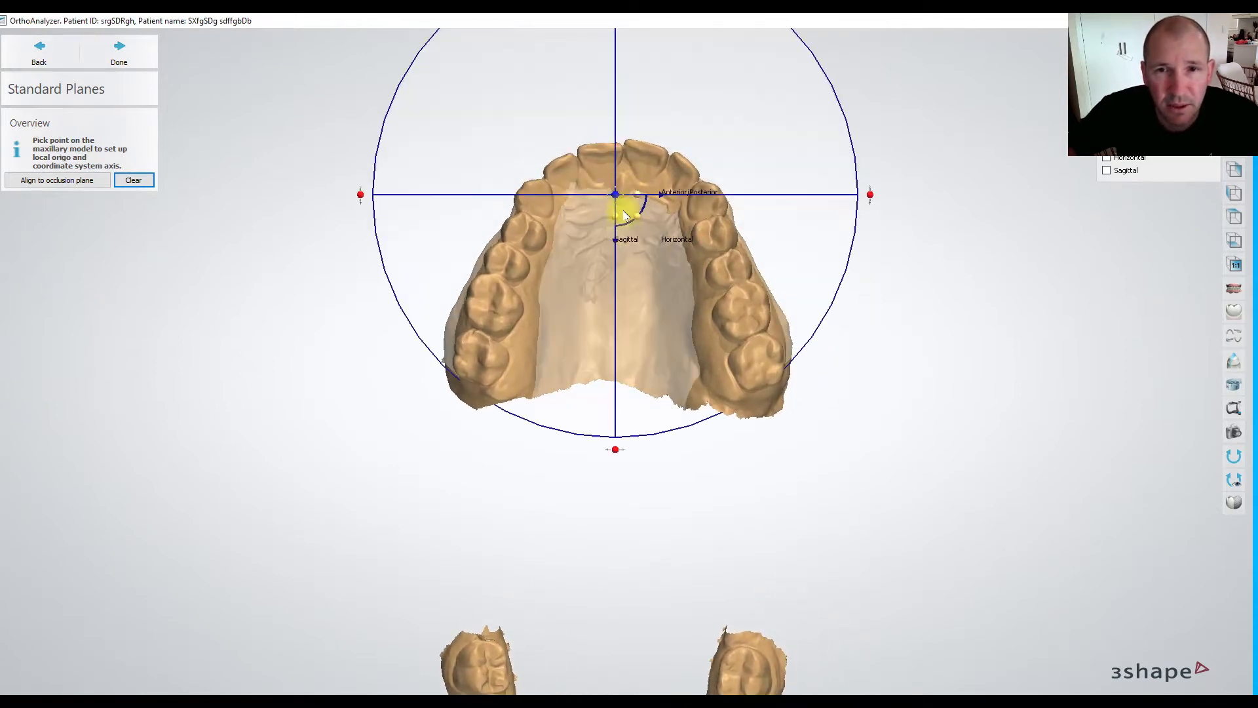
drag(615, 194, 616, 219)
Tilt the standard planes in side view to follow the inclination of the maxillary model.
scroll(760, 277, down, 3)
right_drag(705, 304, 823, 306)
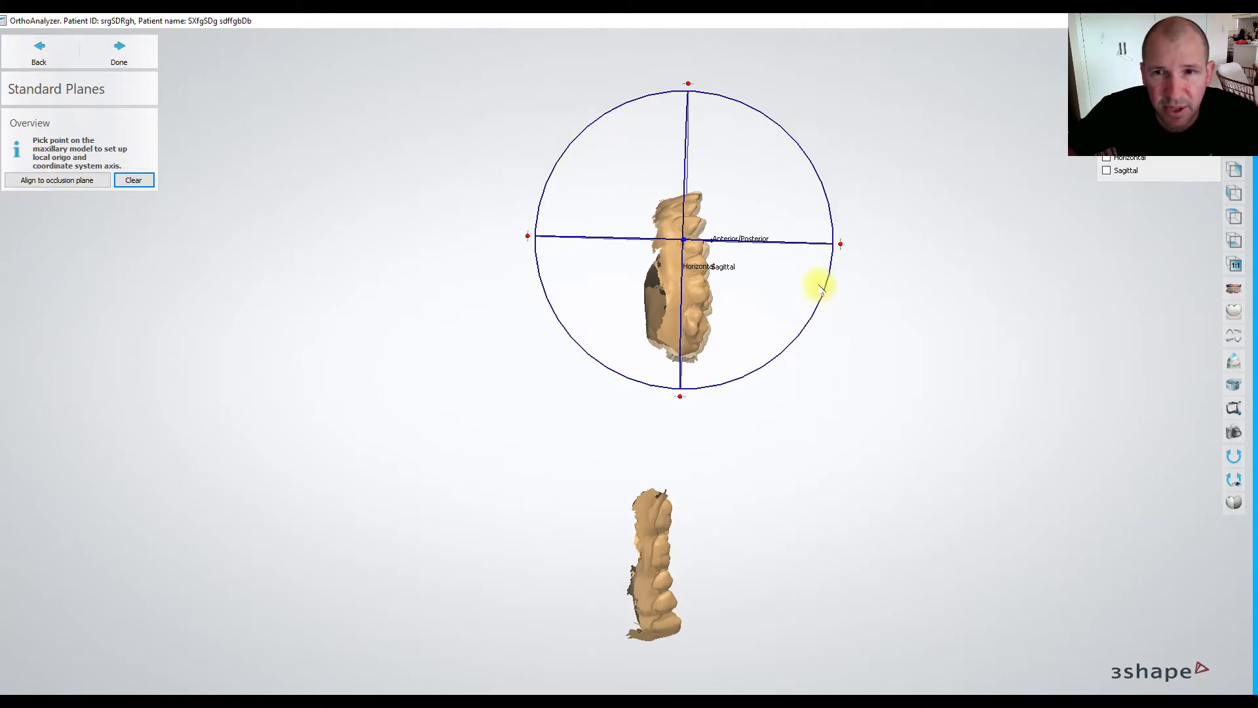
drag(688, 84, 673, 84)
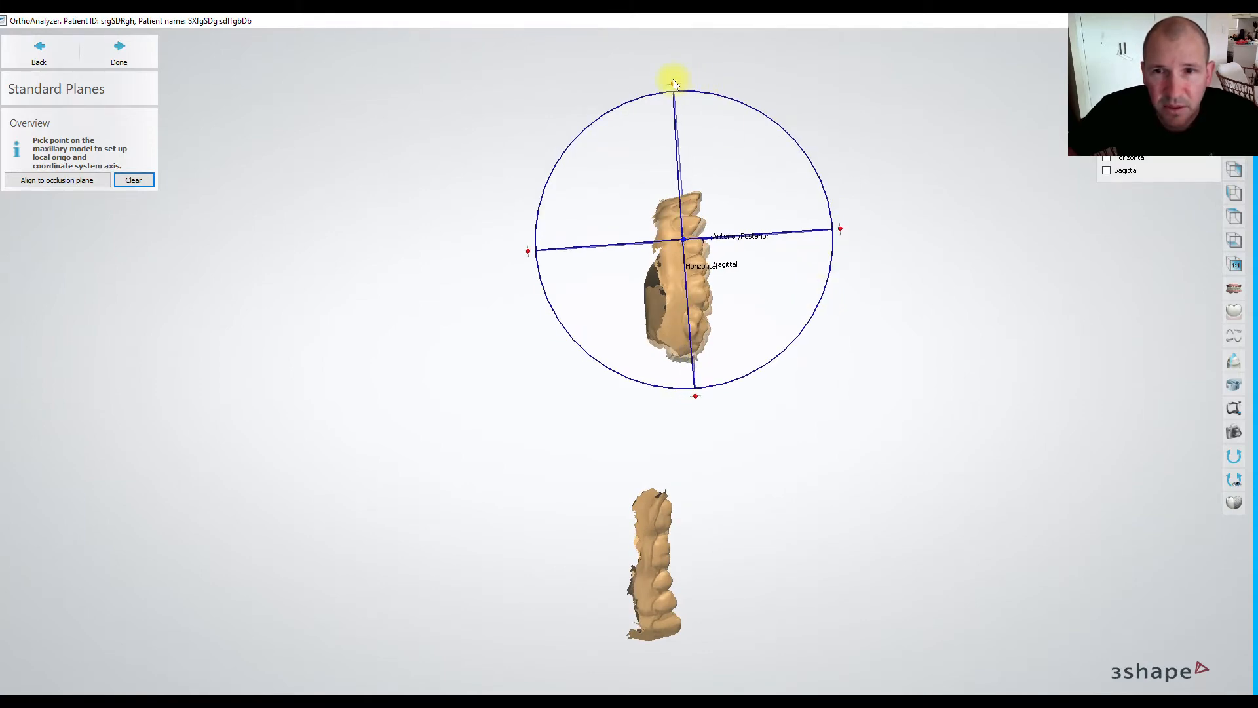
Recentre the planes' origin on the palatal midline, rotate the sagittal plane slightly along that midline, and accept the standard planes.
right_drag(896, 224, 823, 260)
scroll(640, 259, up, 5)
click(718, 211)
drag(717, 211, 726, 218)
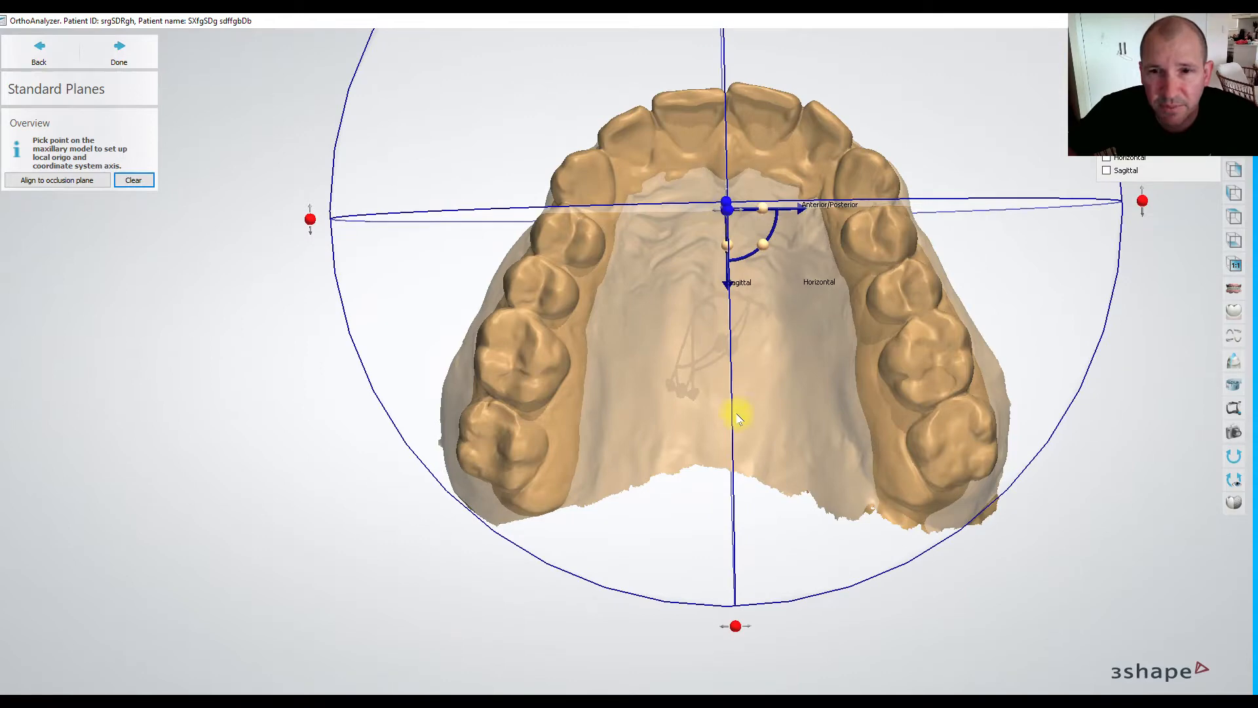
scroll(736, 410, down, 3)
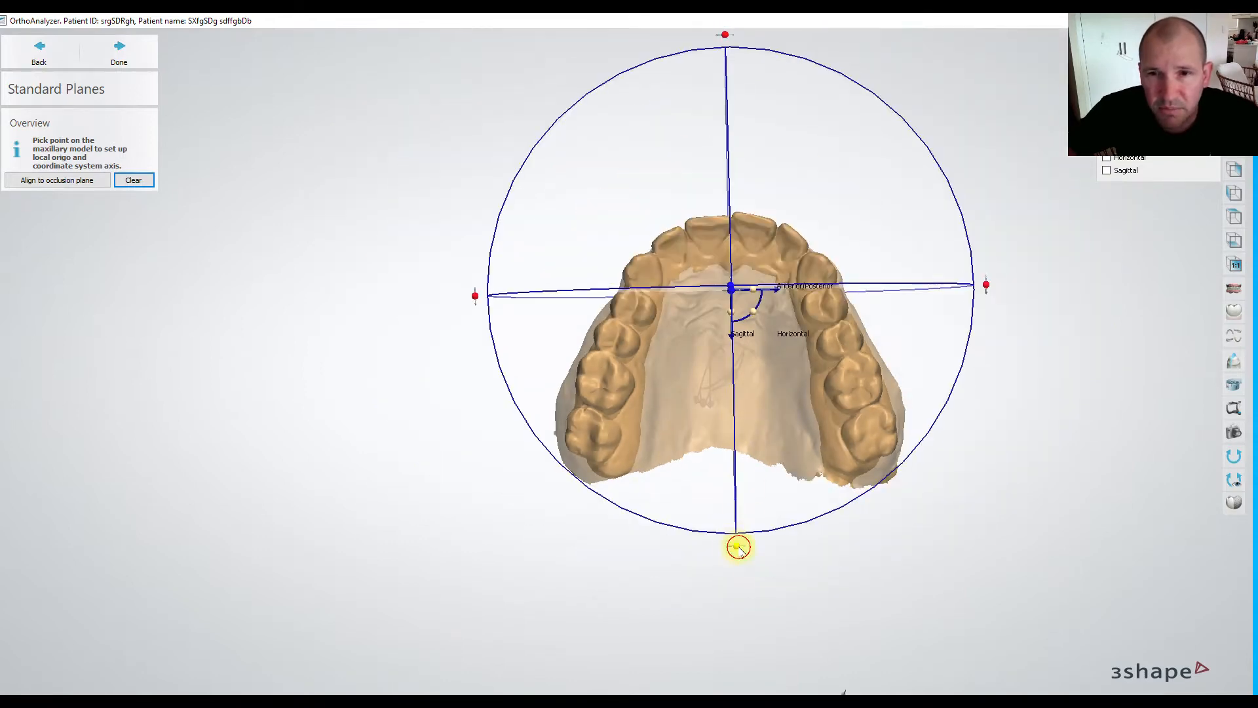
drag(738, 547, 735, 550)
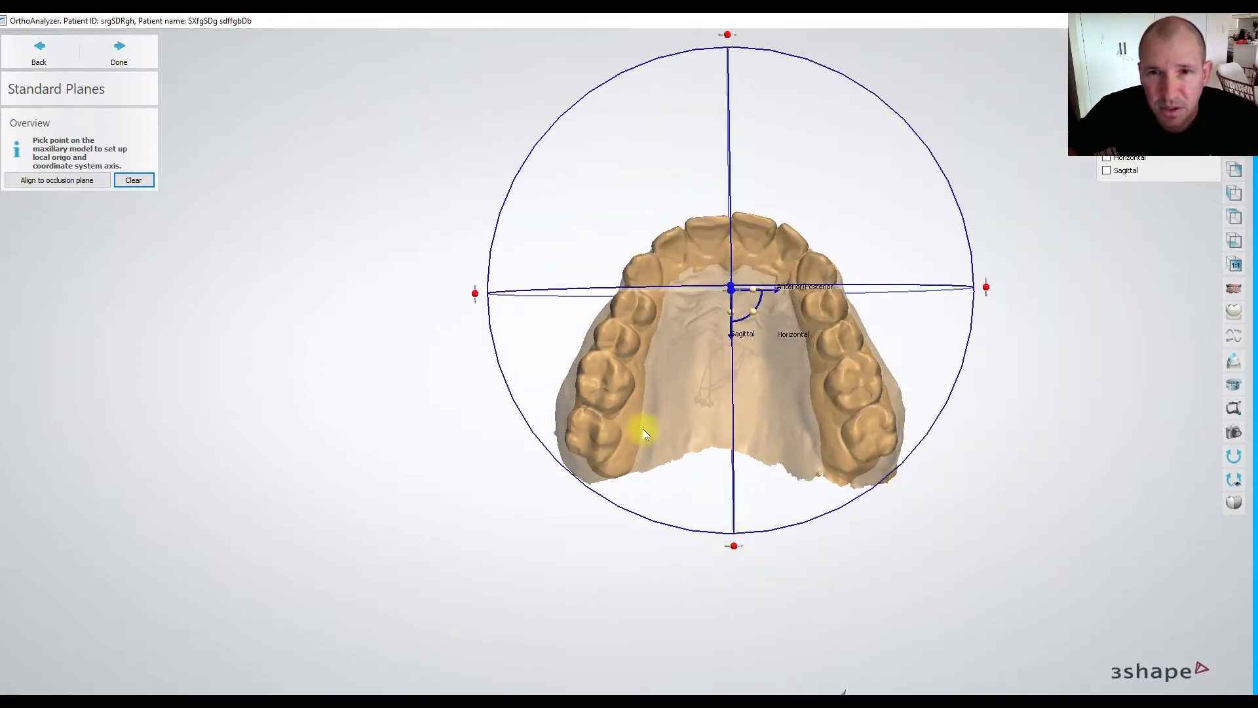
click(124, 49)
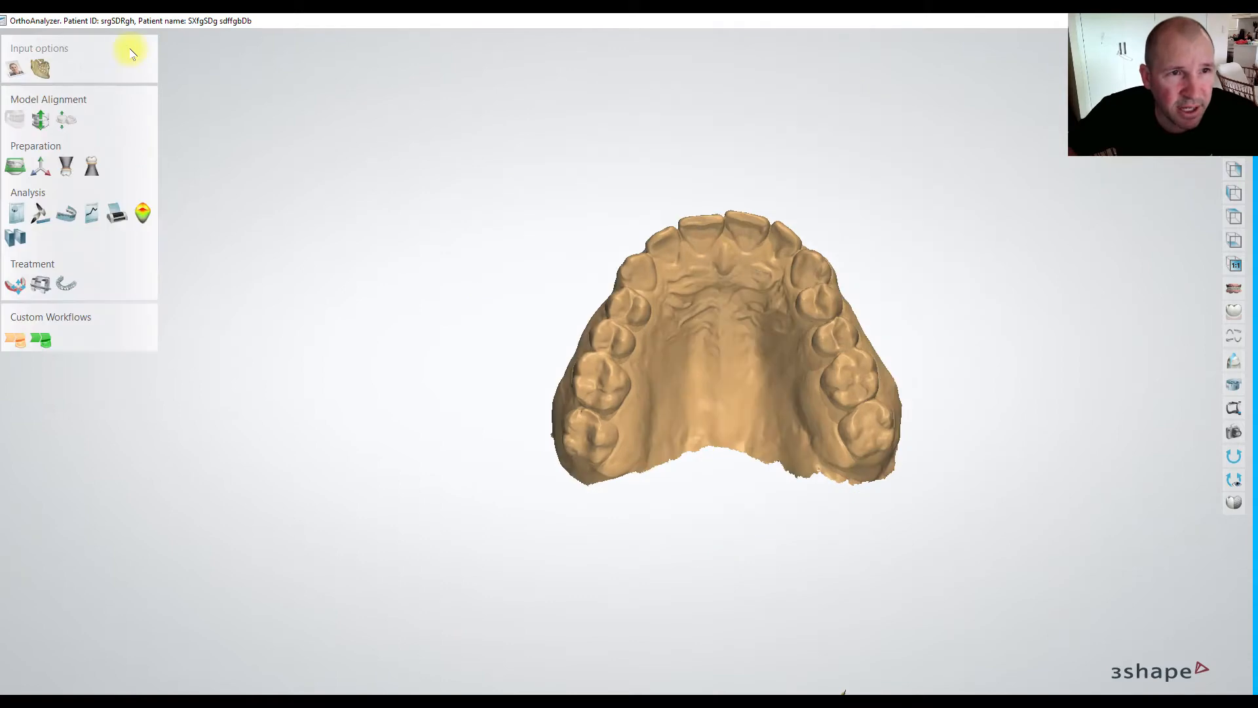
Start segmentation of the maxillary model and mark teeth 18 and 28 as missing.
click(68, 166)
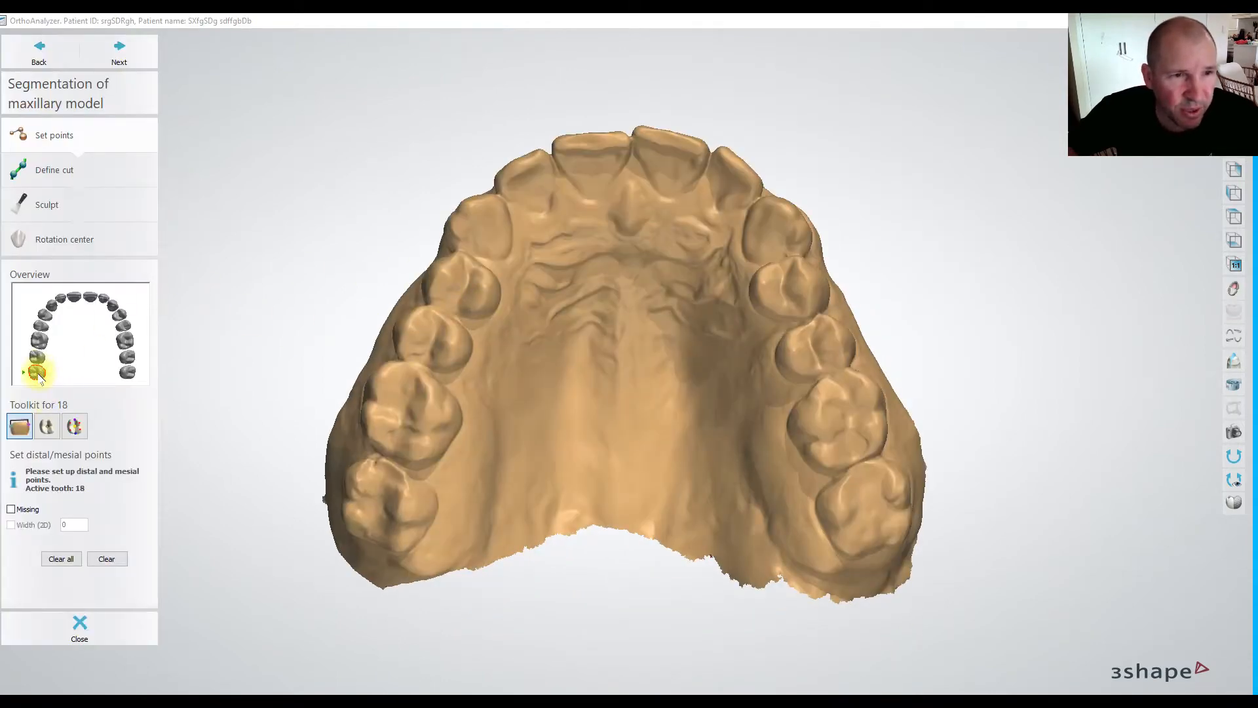
right_click(39, 375)
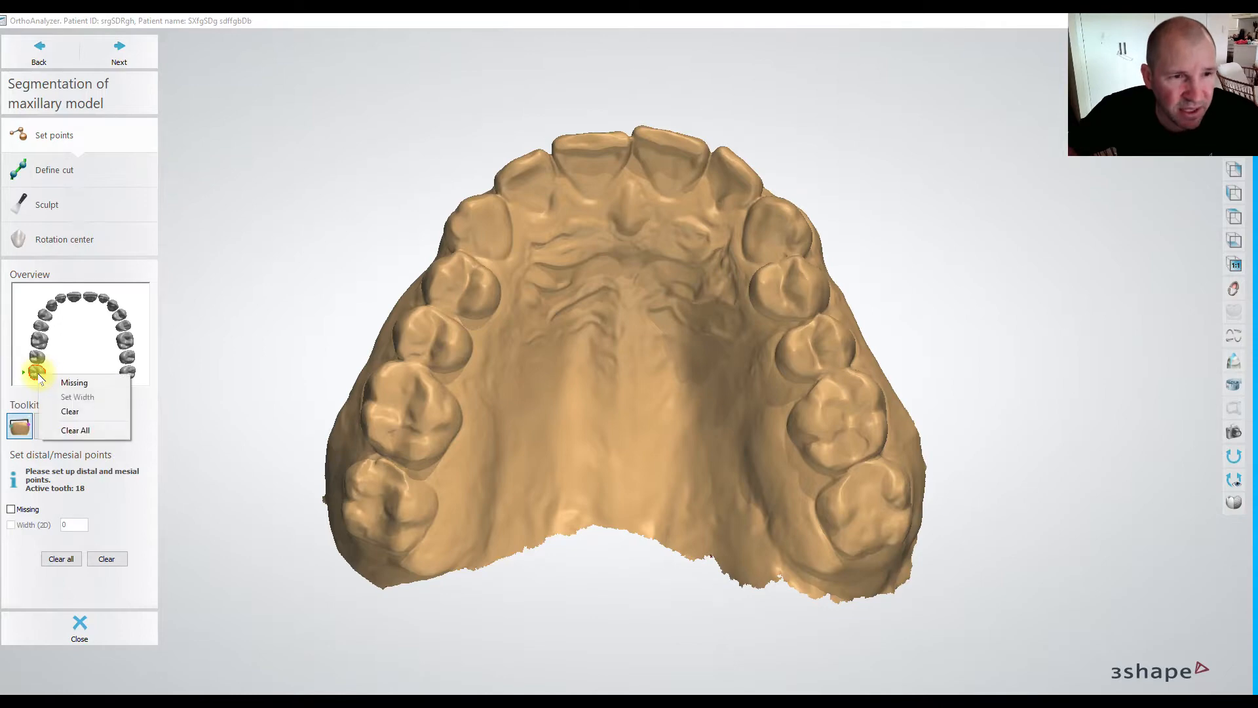
click(75, 383)
right_click(129, 373)
click(165, 380)
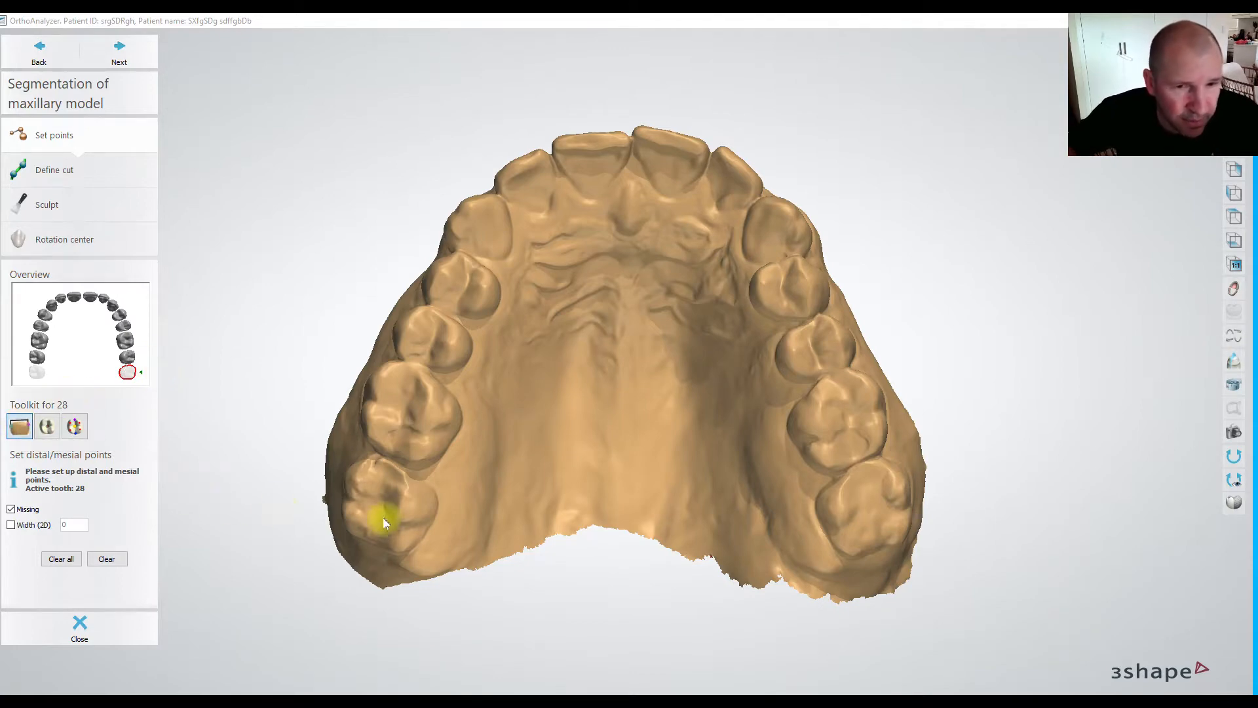
Set the distal and mesial points of teeth 17, 16, 15 and 14, beginning with tooth 17.
click(38, 357)
click(372, 541)
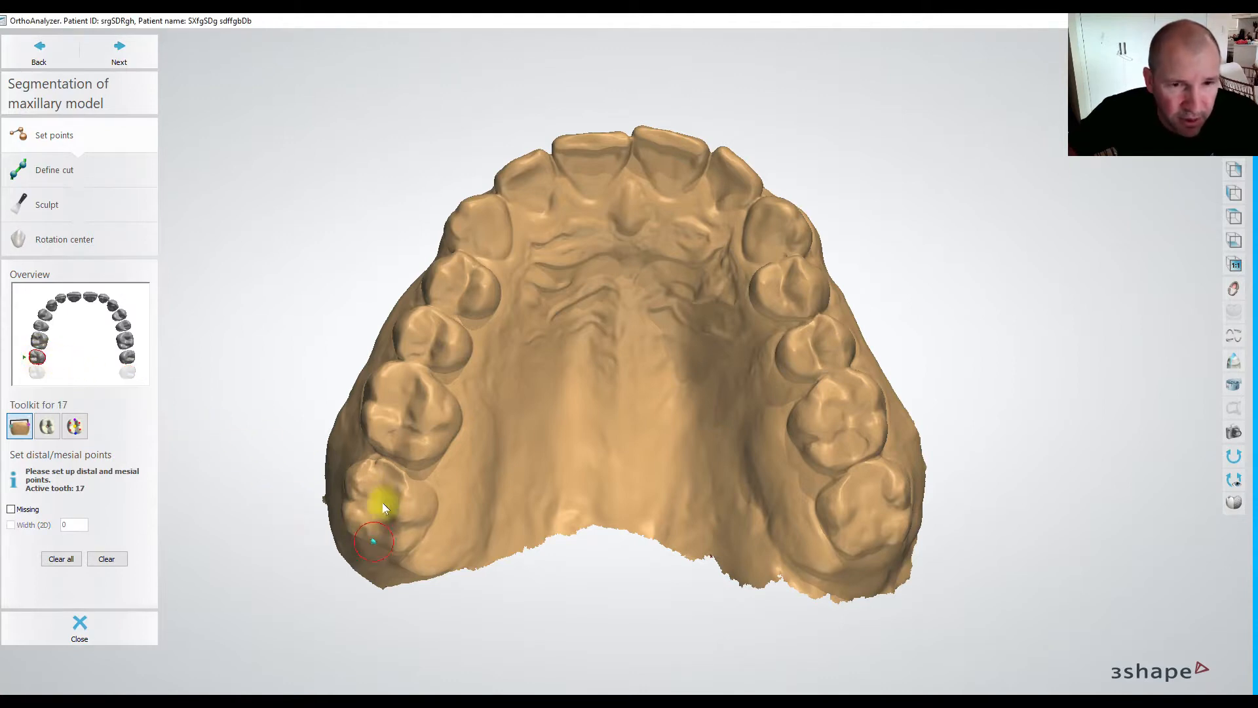
click(394, 462)
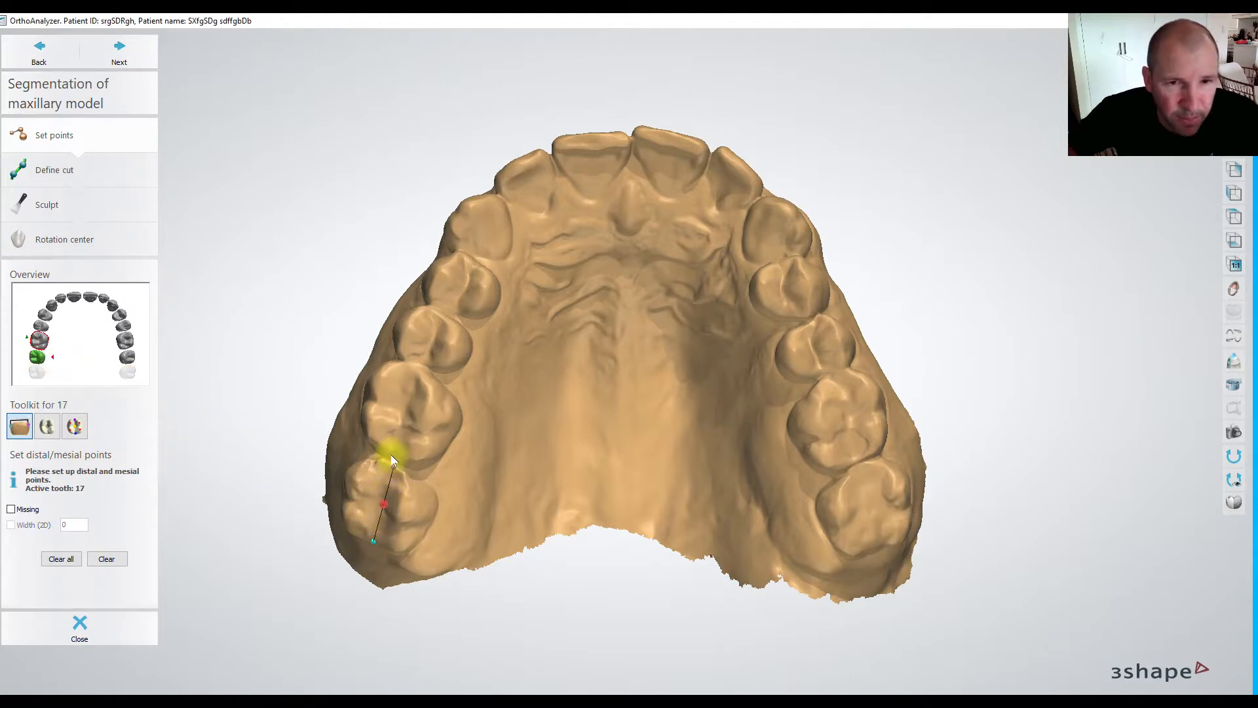
click(418, 372)
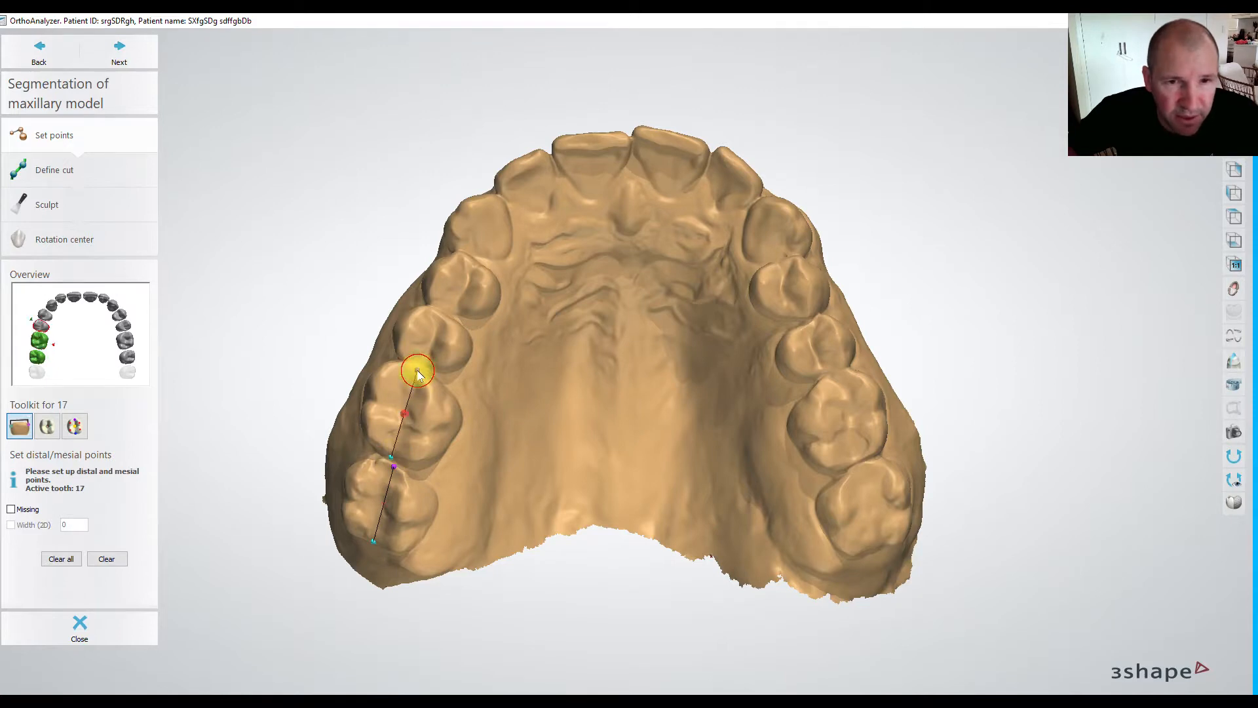
click(436, 333)
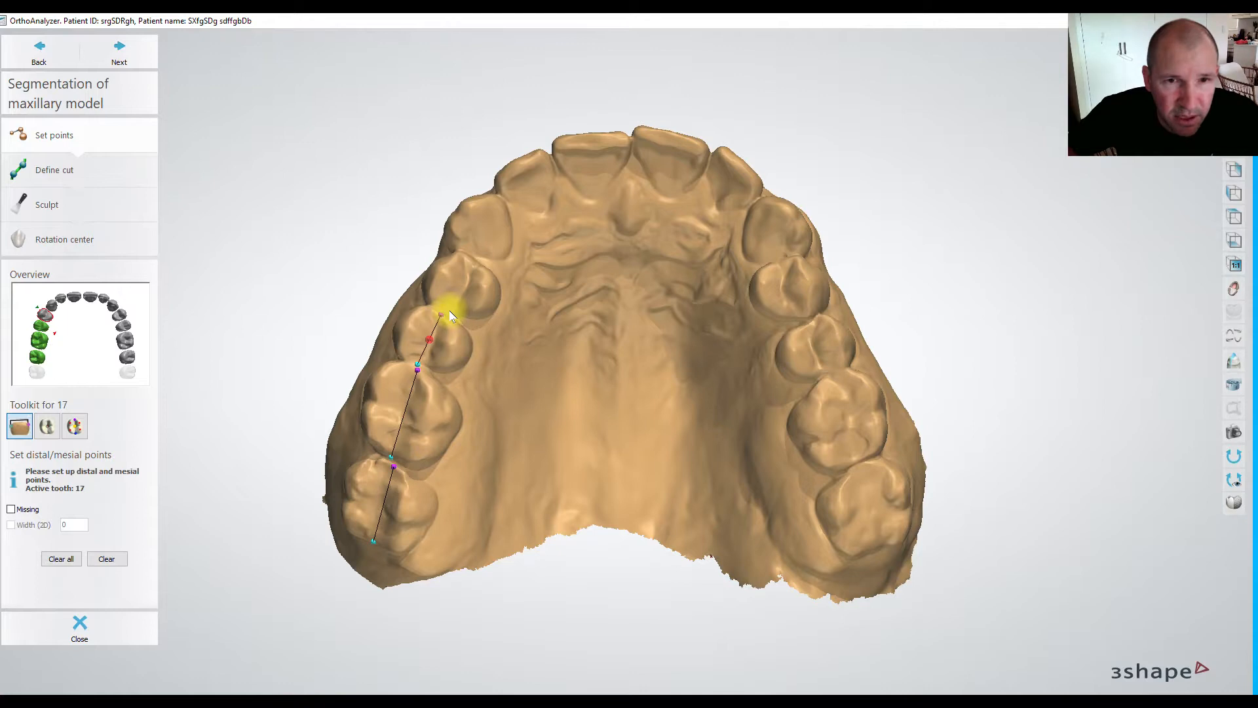
click(449, 311)
click(473, 262)
Set the distal and mesial points of teeth 13, 12 and 11 along their incisal edges.
click(451, 231)
click(505, 204)
click(500, 184)
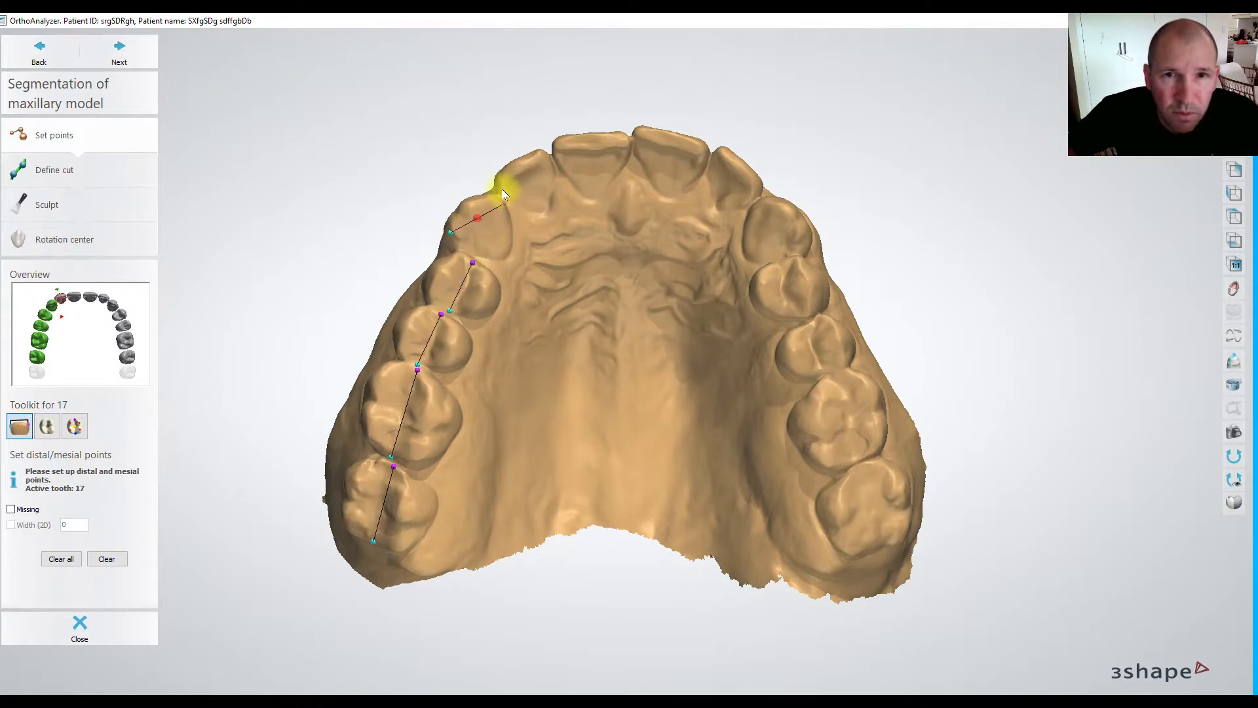
click(555, 149)
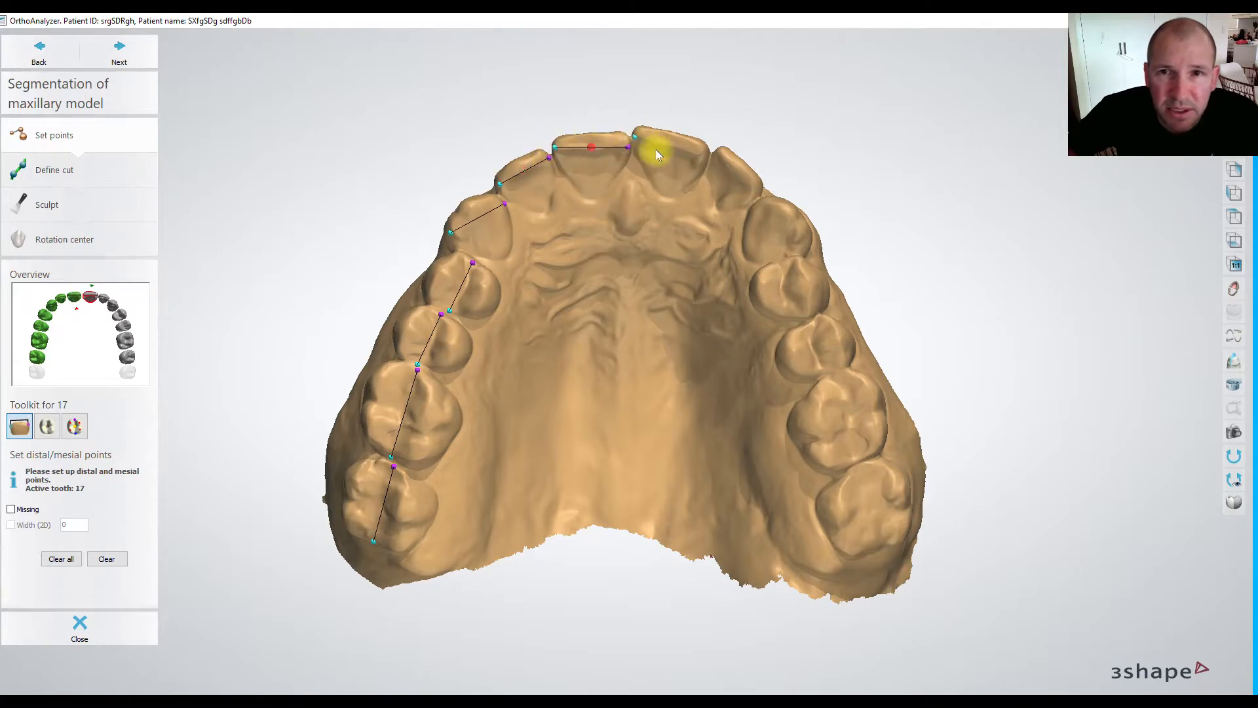
Set the remaining distal and mesial points of teeth 21 through 27, finishing with the distal point of tooth 27.
click(758, 187)
click(758, 201)
click(803, 250)
click(799, 318)
click(804, 323)
click(826, 370)
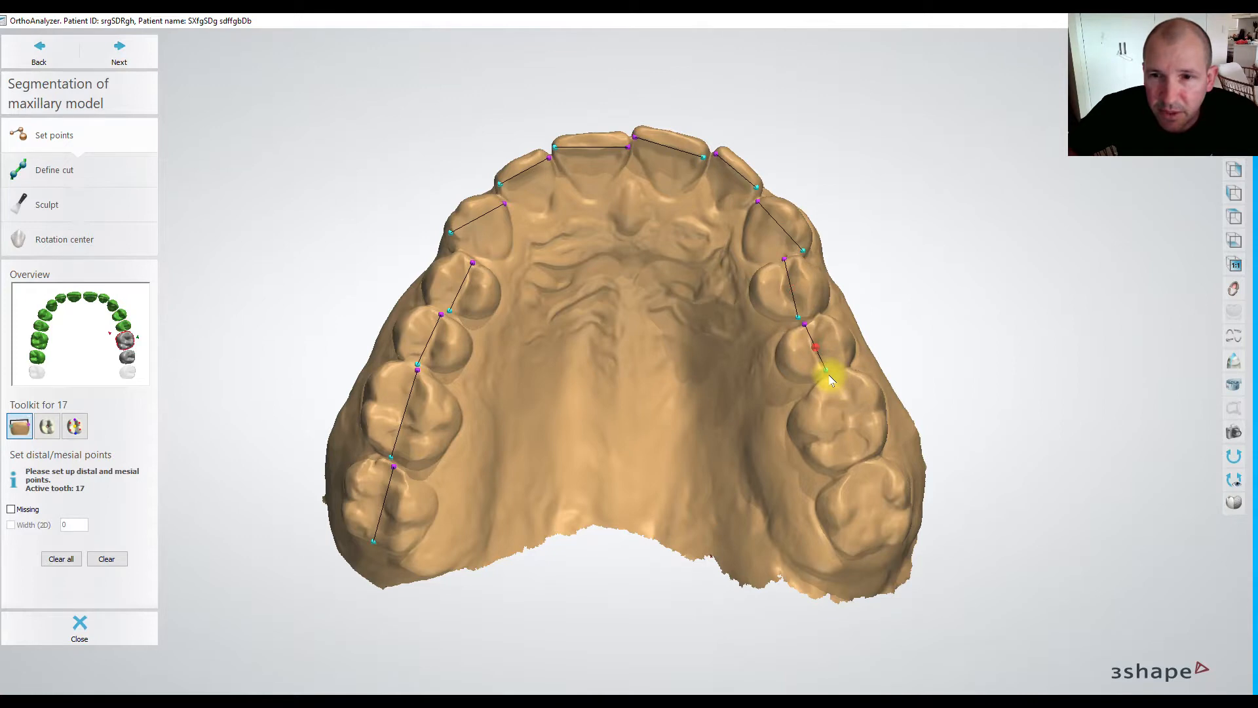
click(829, 375)
click(858, 463)
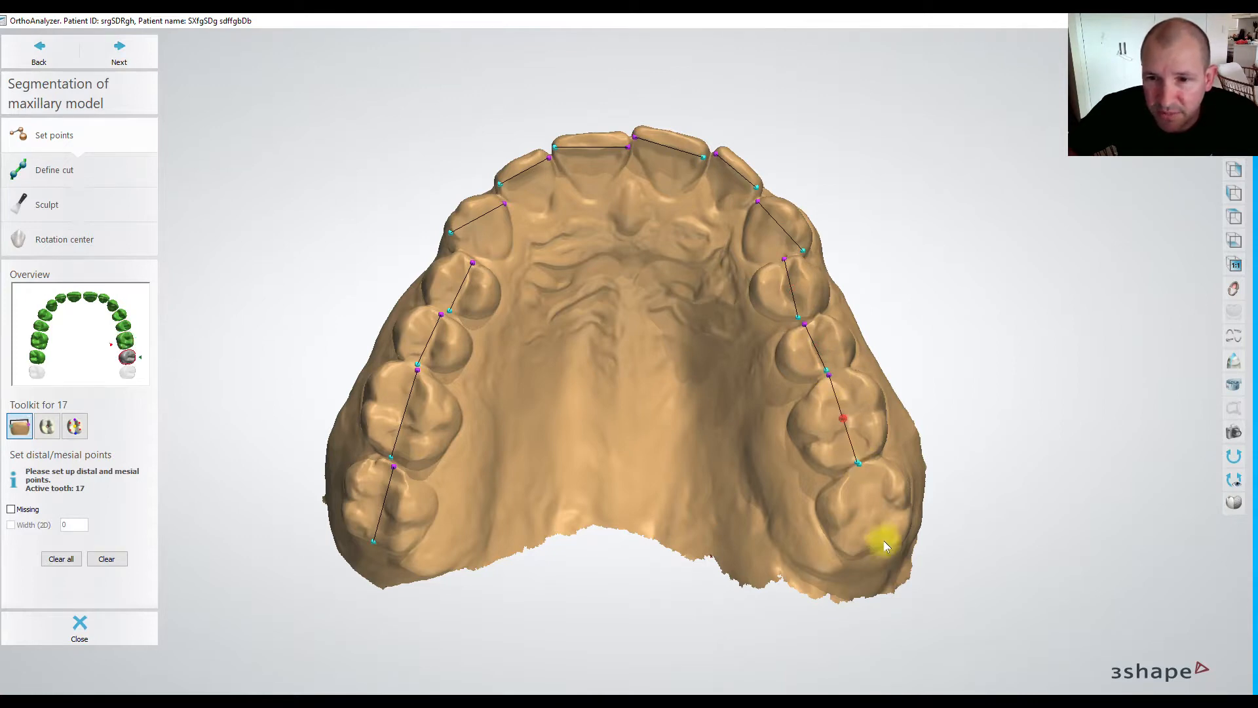
click(878, 545)
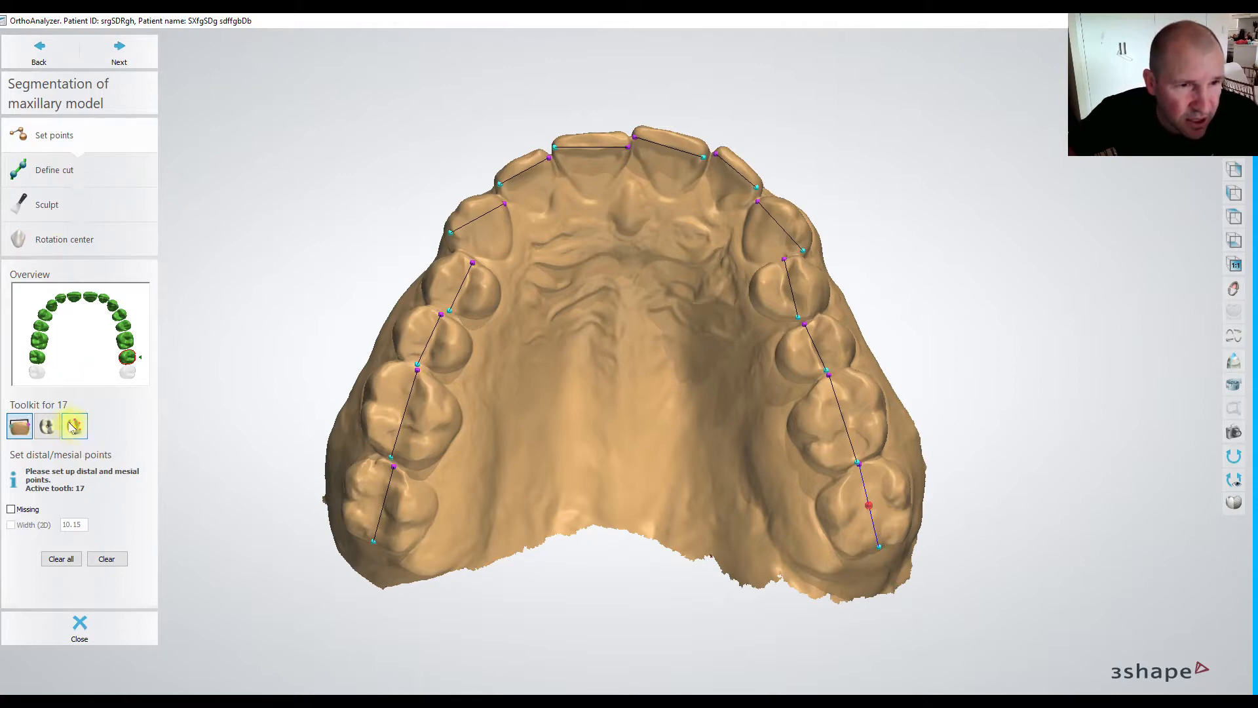
Begin tooth-axis adjustment and correct the long axes of teeth 17 and 16 against their buccal surfaces.
click(49, 427)
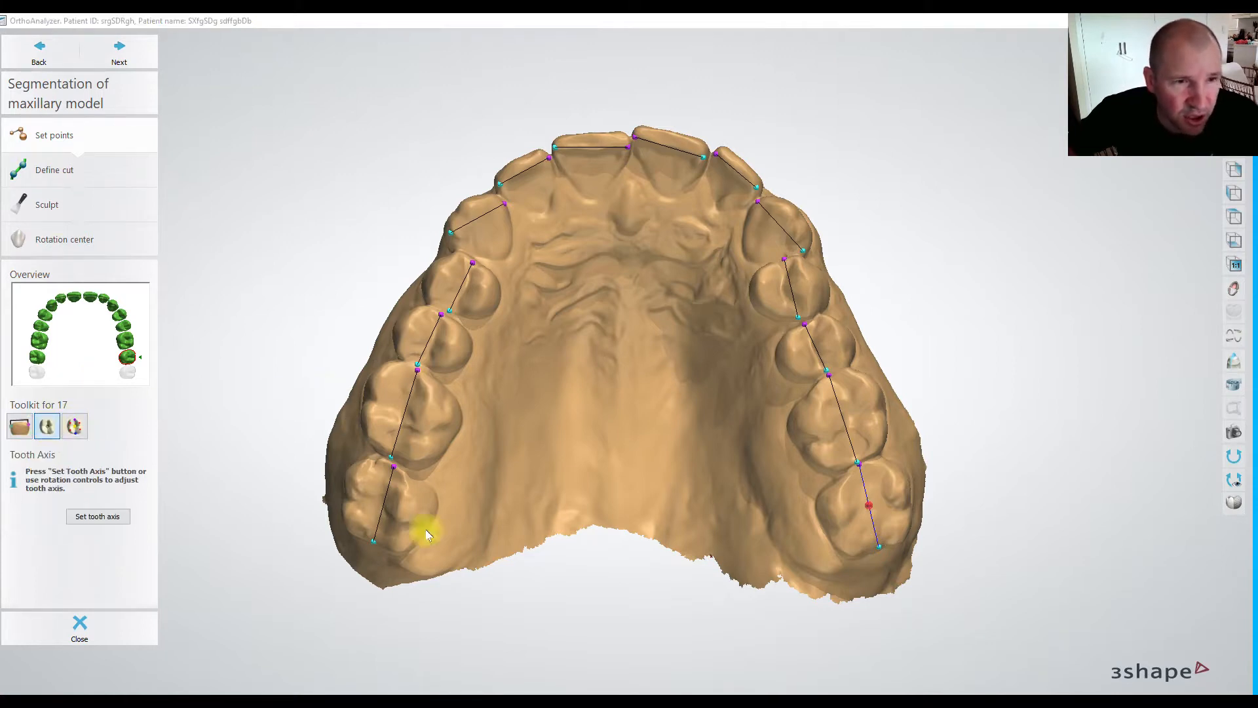
click(40, 361)
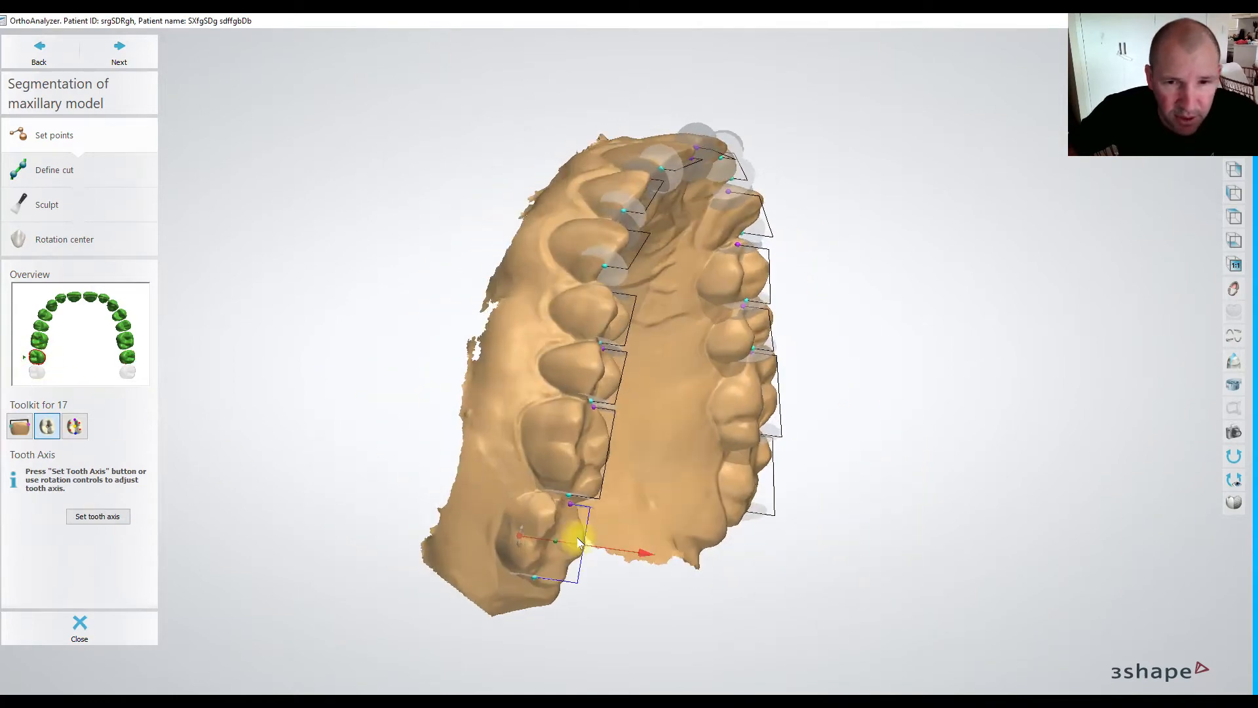
scroll(714, 589, down, 1)
drag(566, 558, 576, 542)
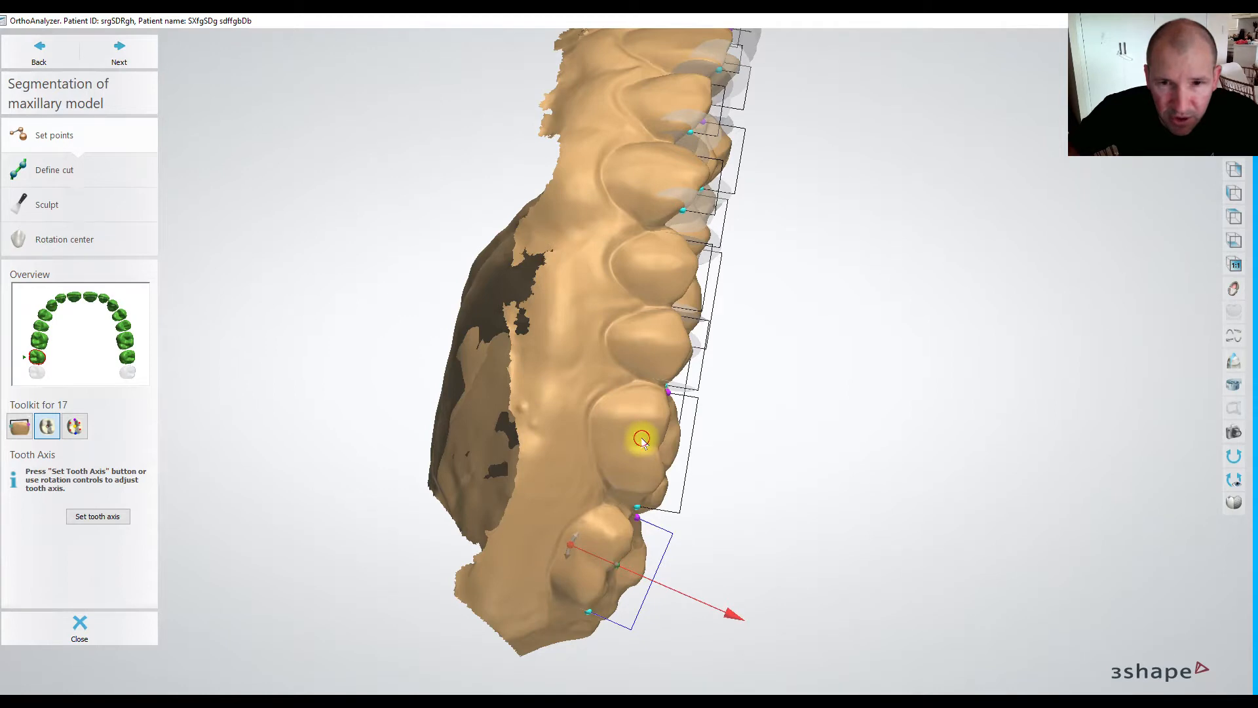
click(39, 339)
drag(602, 449, 593, 441)
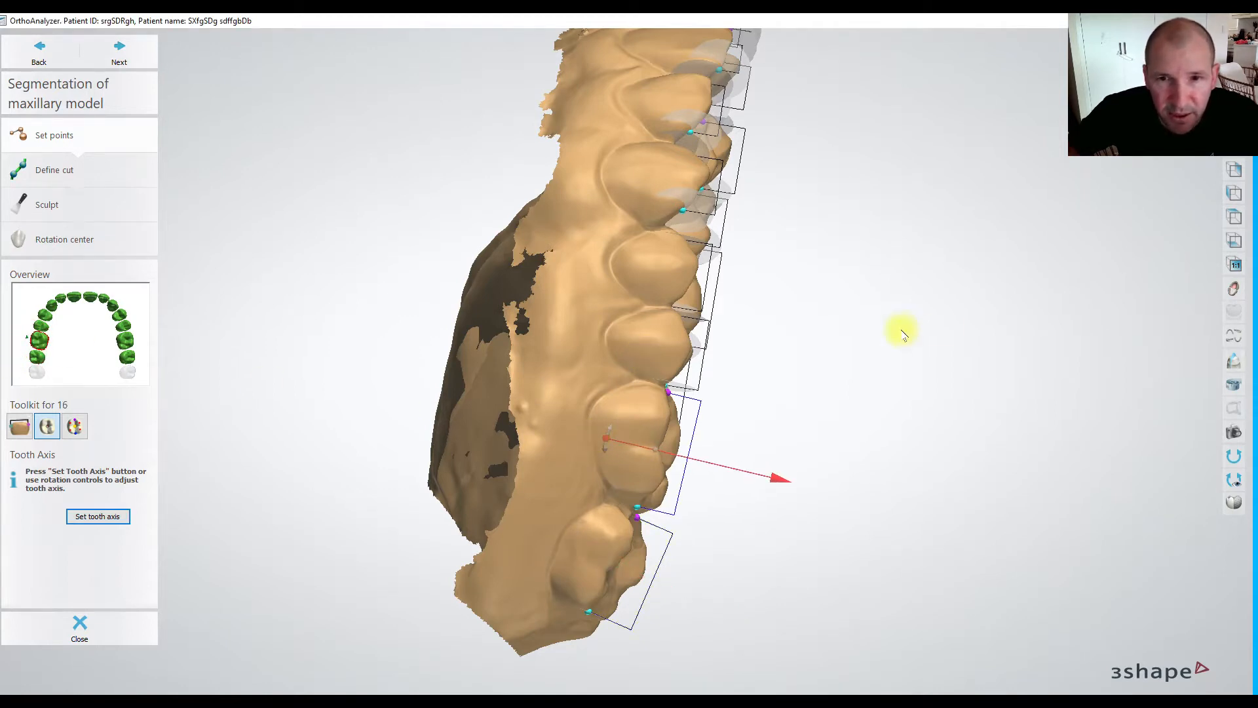
Adjust the tooth axes of molars 27 and 26, checking each from the buccal side.
scroll(844, 323, down, 4)
right_drag(844, 322, 574, 244)
click(127, 357)
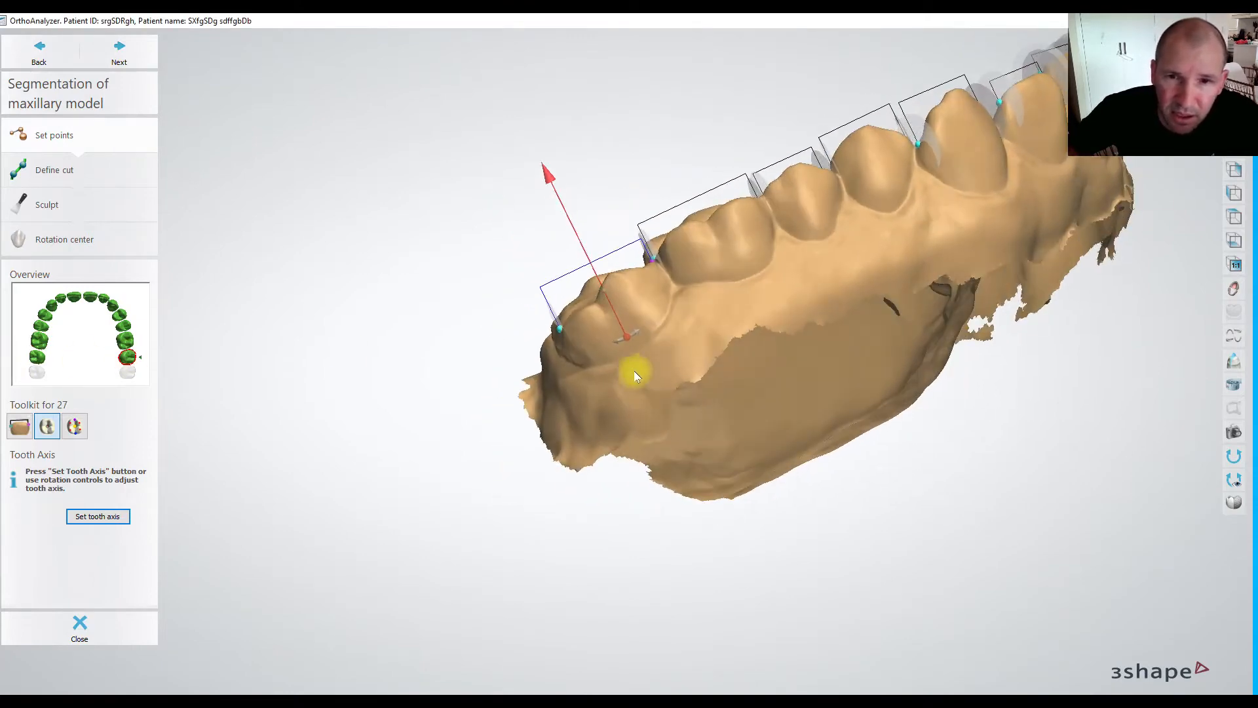
drag(629, 338, 637, 331)
right_drag(785, 265, 777, 293)
click(695, 362)
click(125, 339)
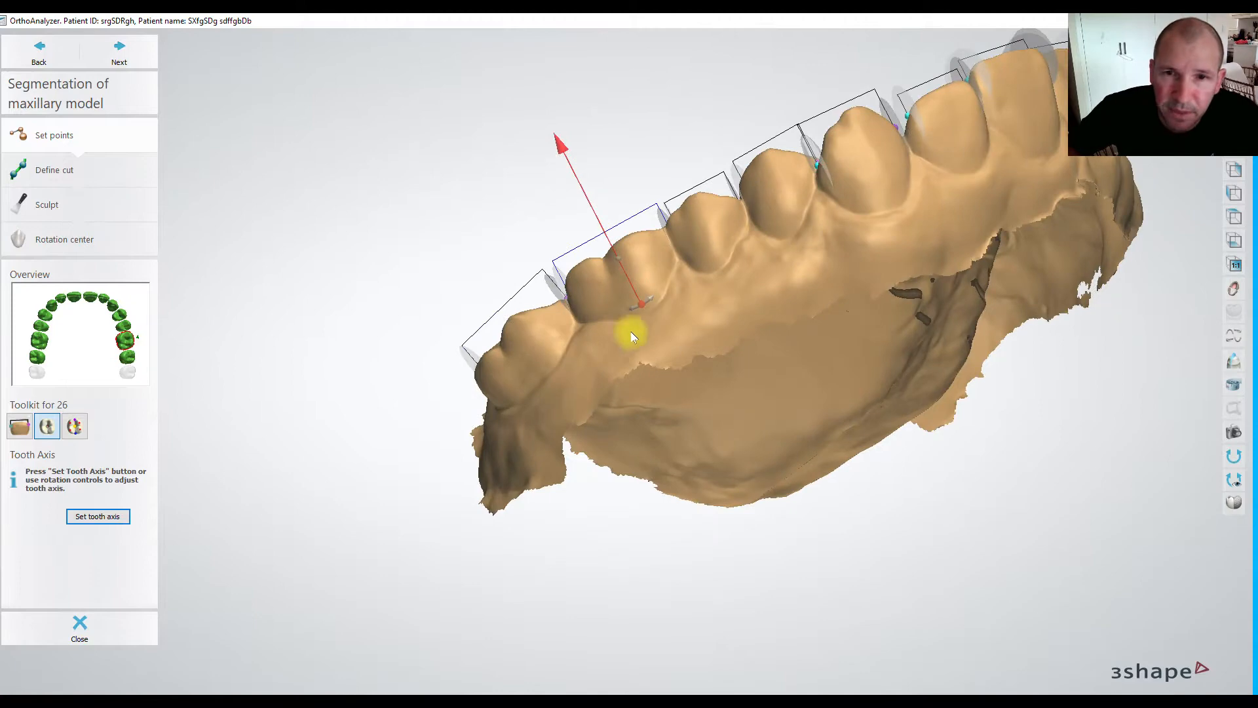
drag(667, 329, 670, 329)
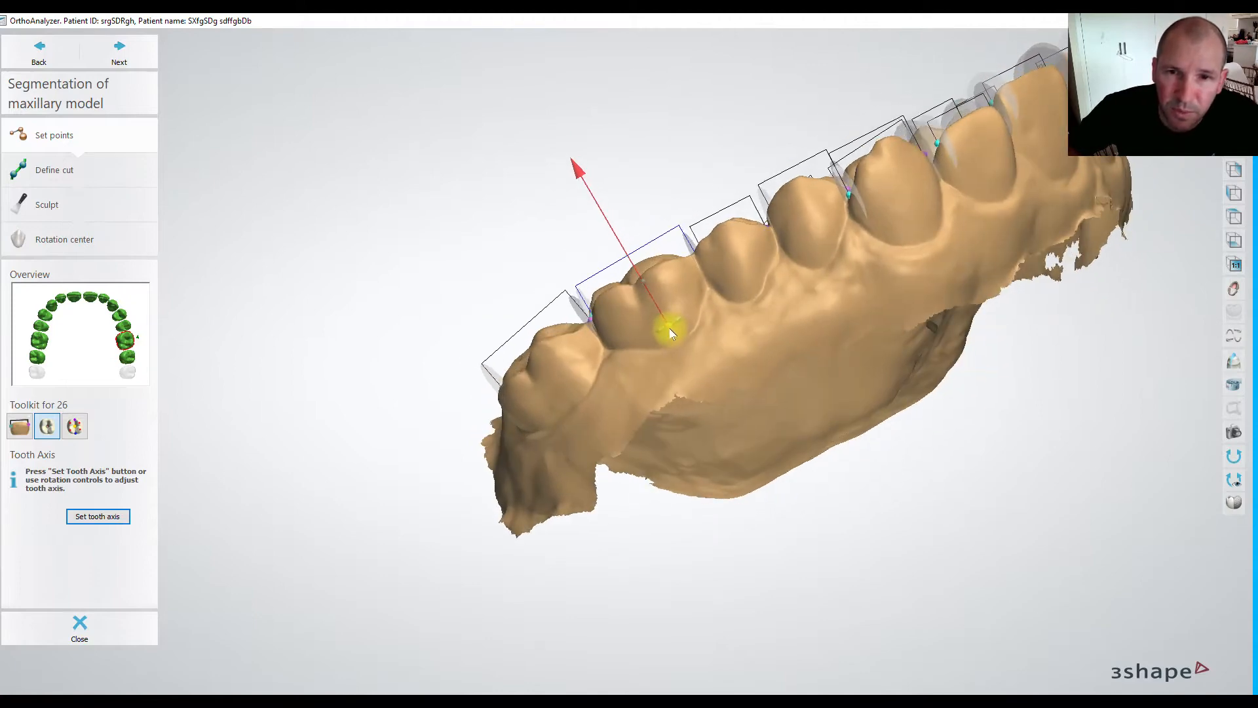
scroll(756, 307, down, 1)
right_drag(739, 309, 766, 356)
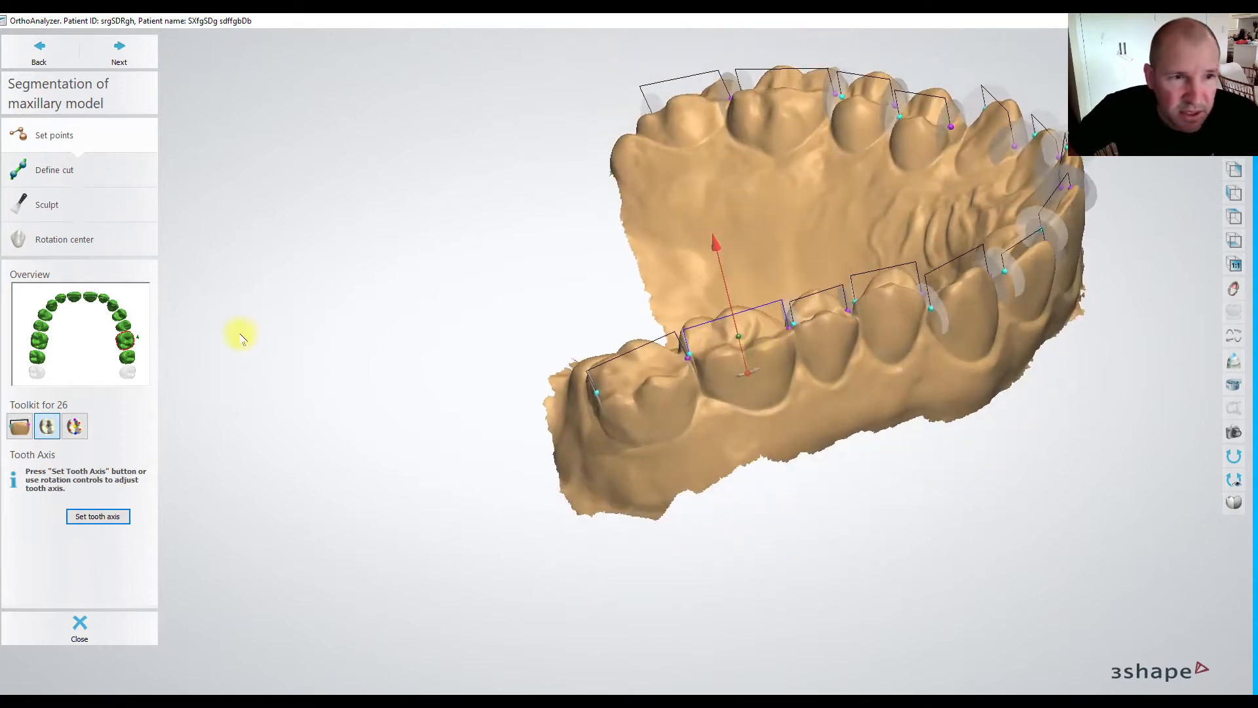
Try automatic cut definition, choose to redefine tooth 21, rerun the separation and skip that tooth's error.
click(115, 304)
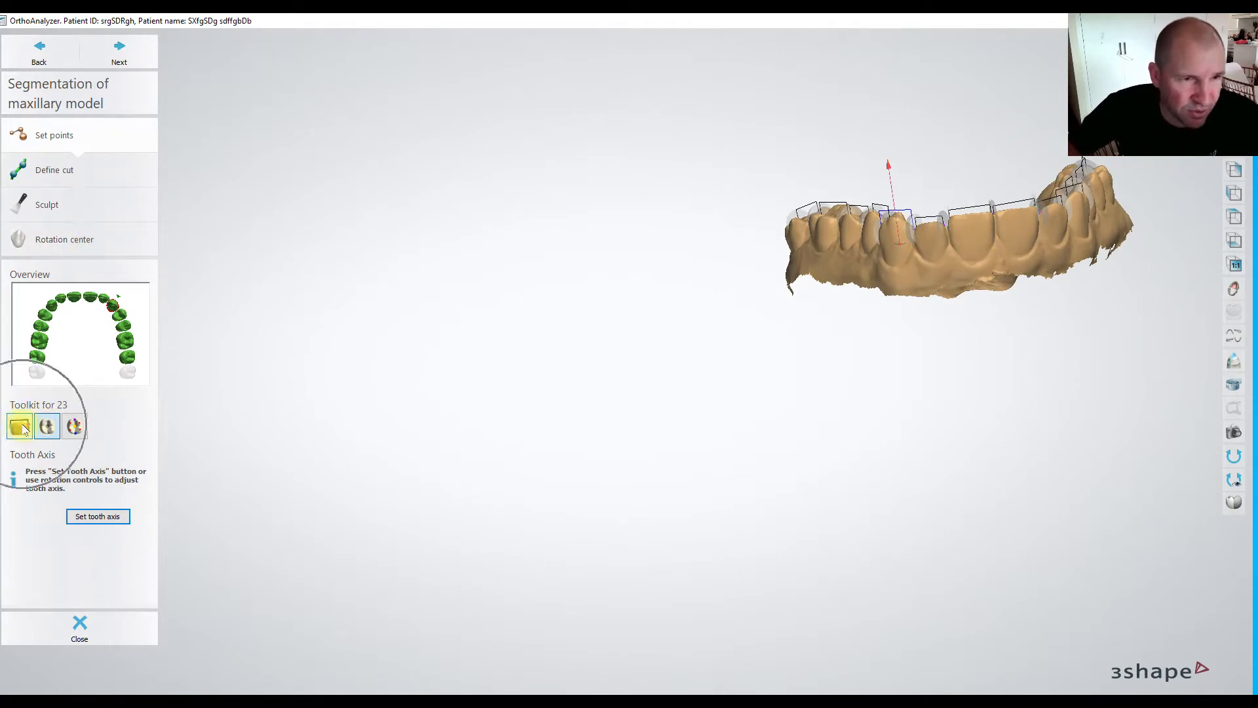
click(117, 55)
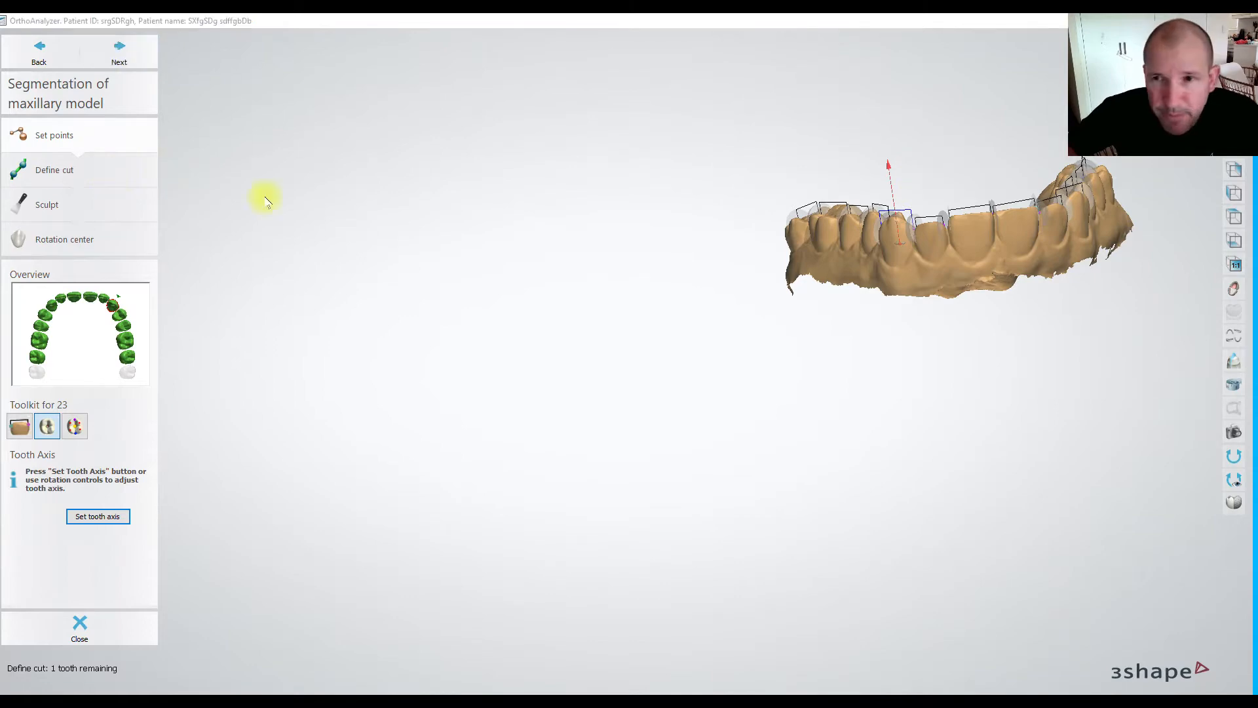
click(611, 381)
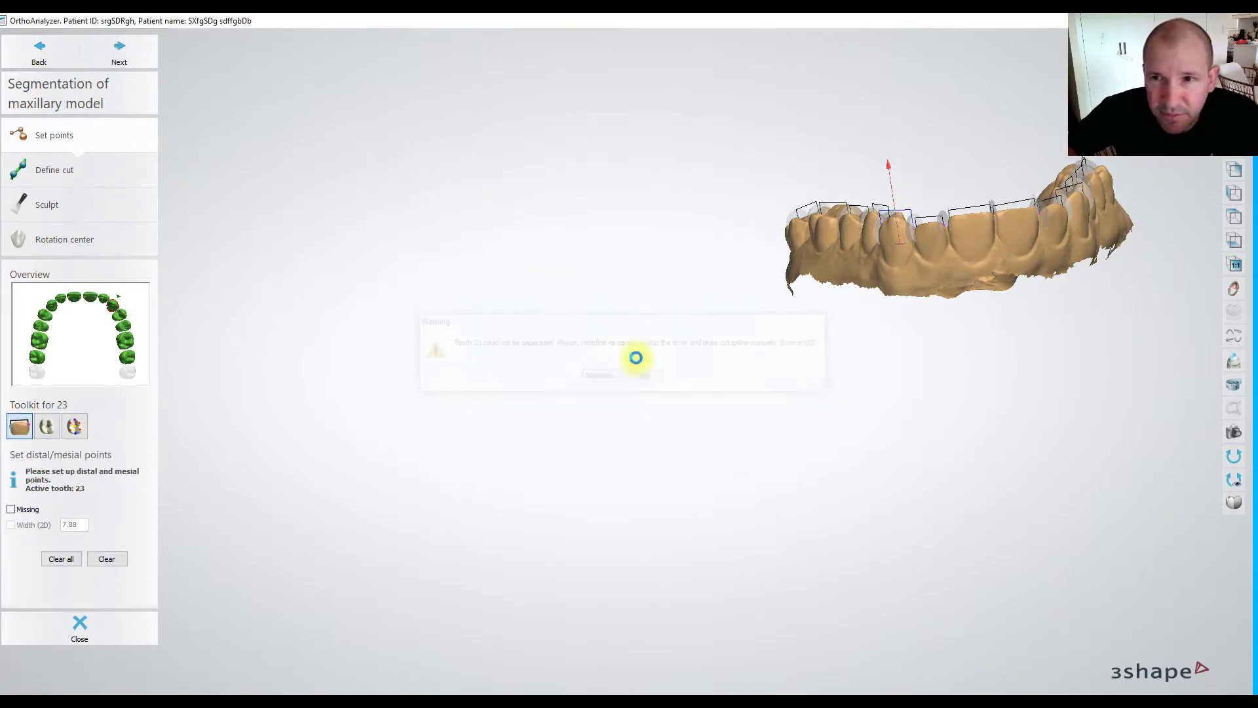
right_drag(811, 401, 989, 351)
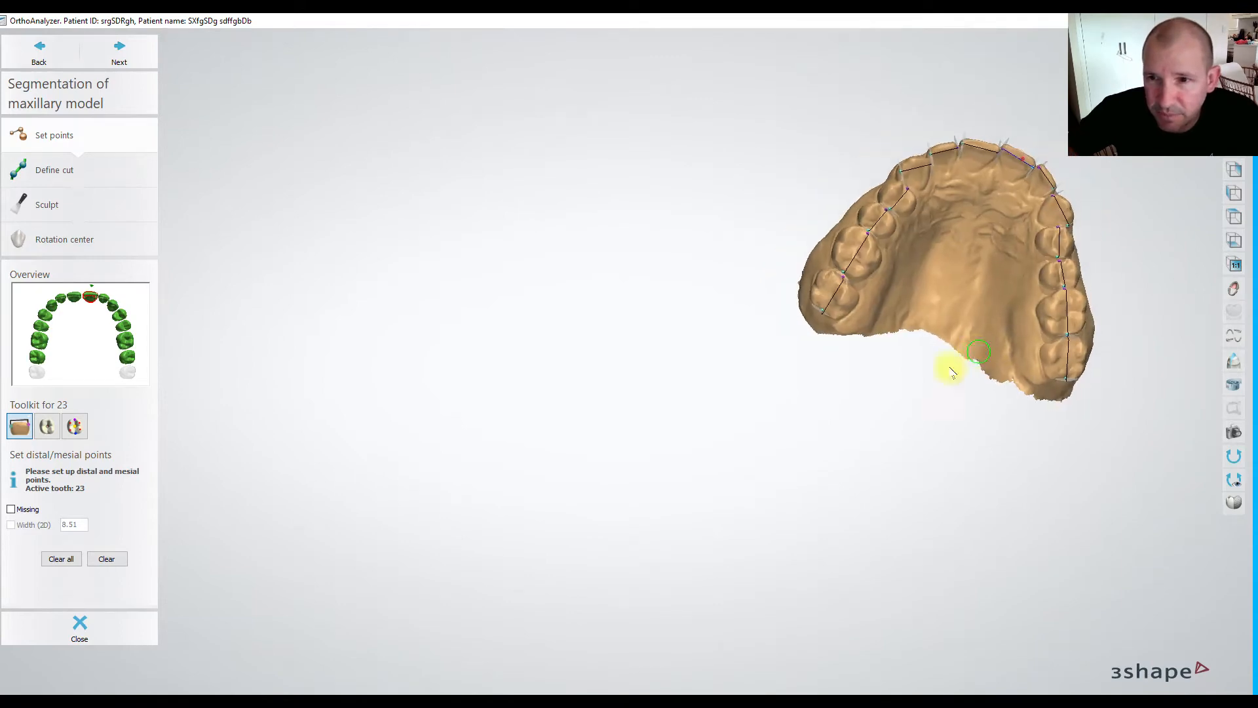
scroll(949, 365, up, 5)
click(125, 44)
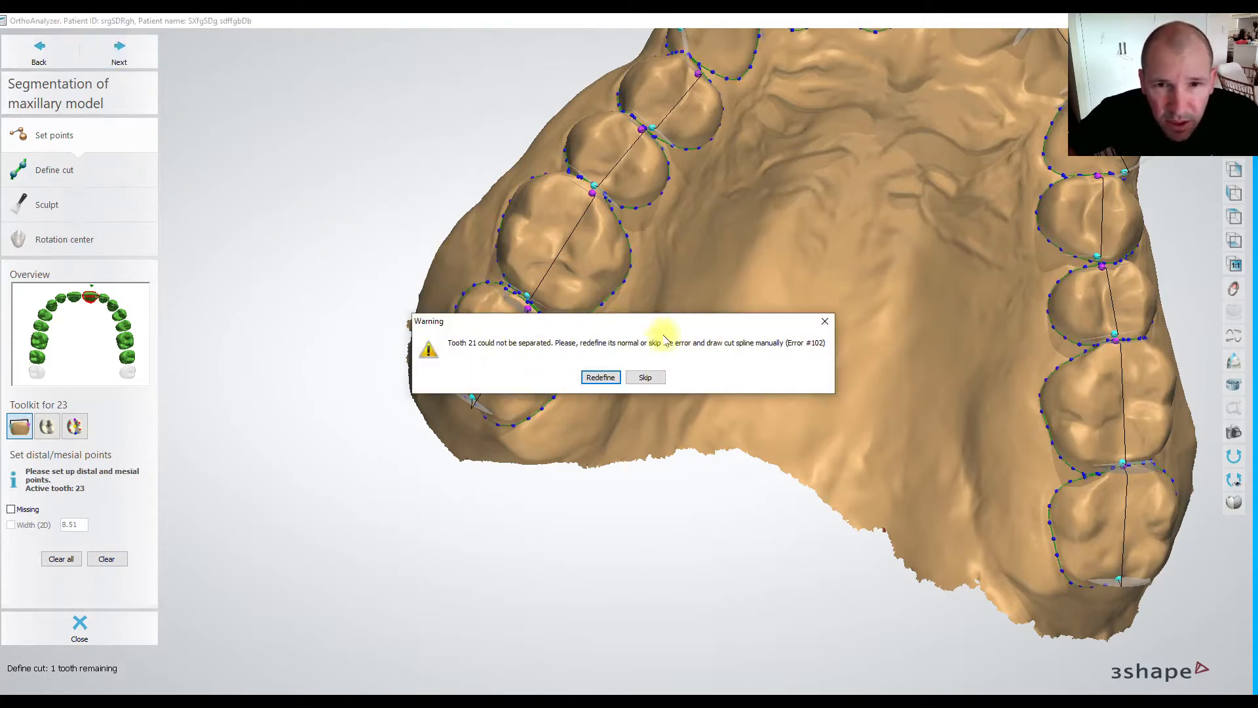
click(657, 386)
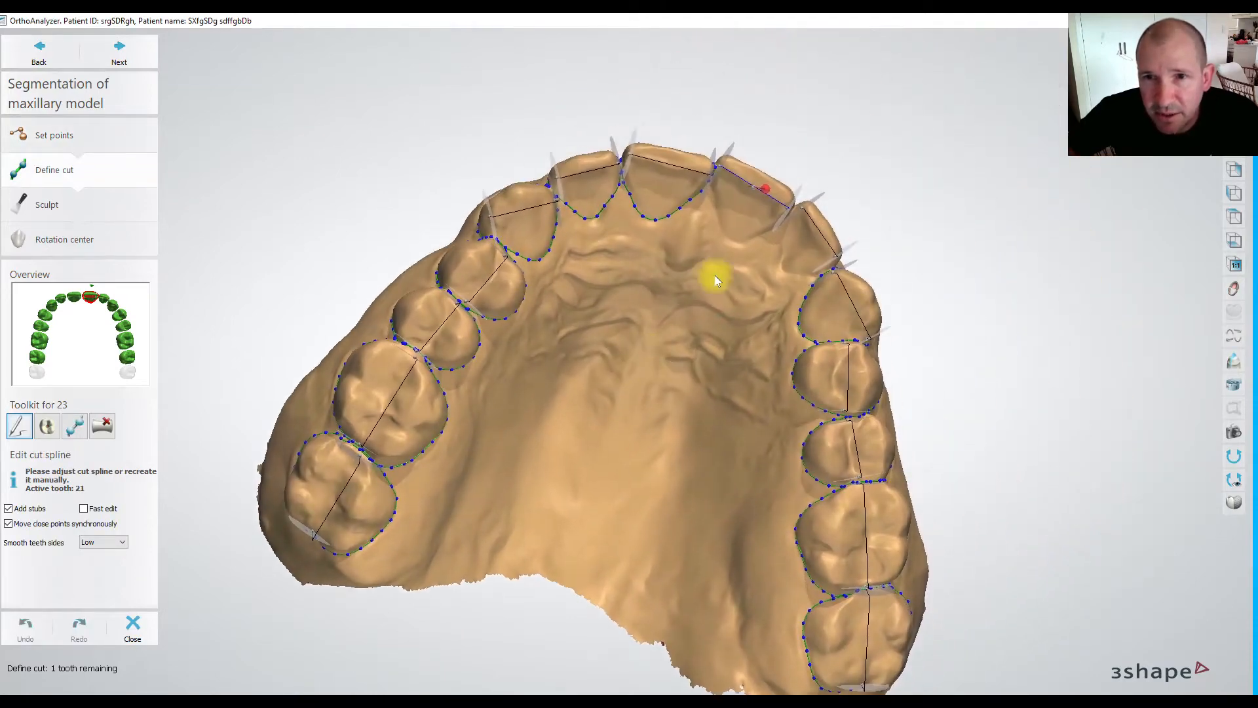
Return to point setting and reposition the distal point of tooth 21 and the distal and mesial points of tooth 22.
right_drag(716, 280, 719, 231)
scroll(719, 232, up, 5)
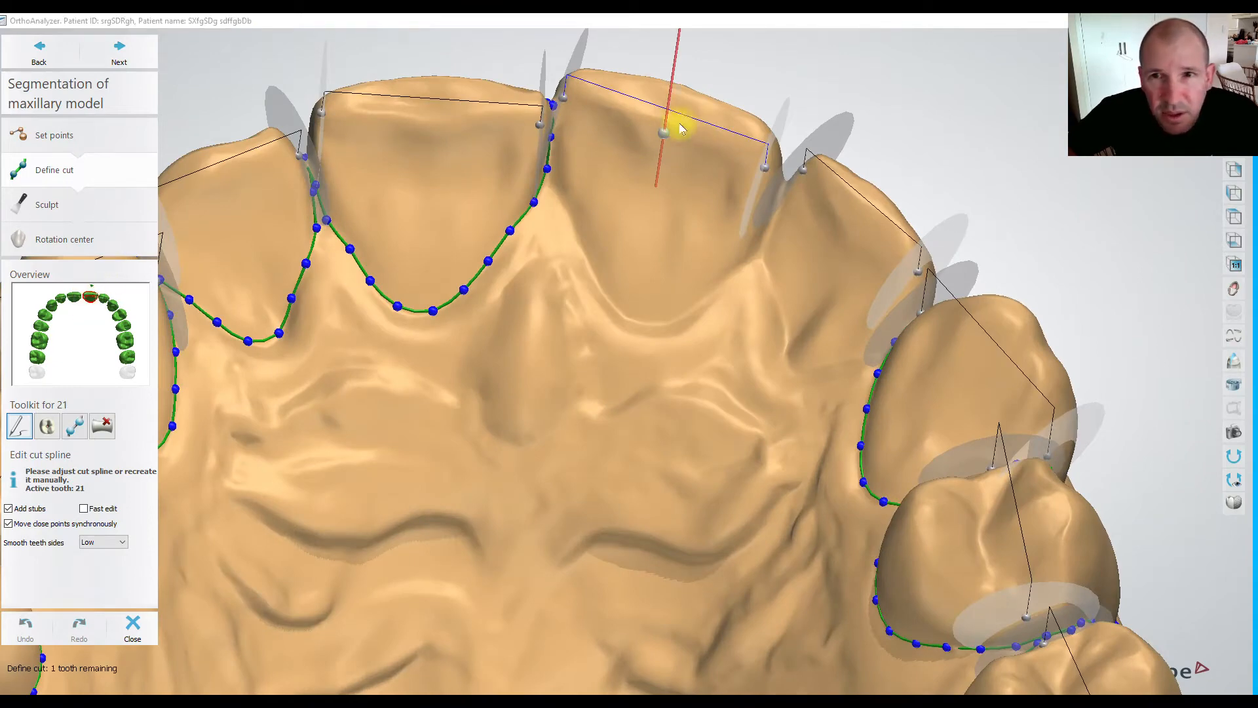
click(766, 169)
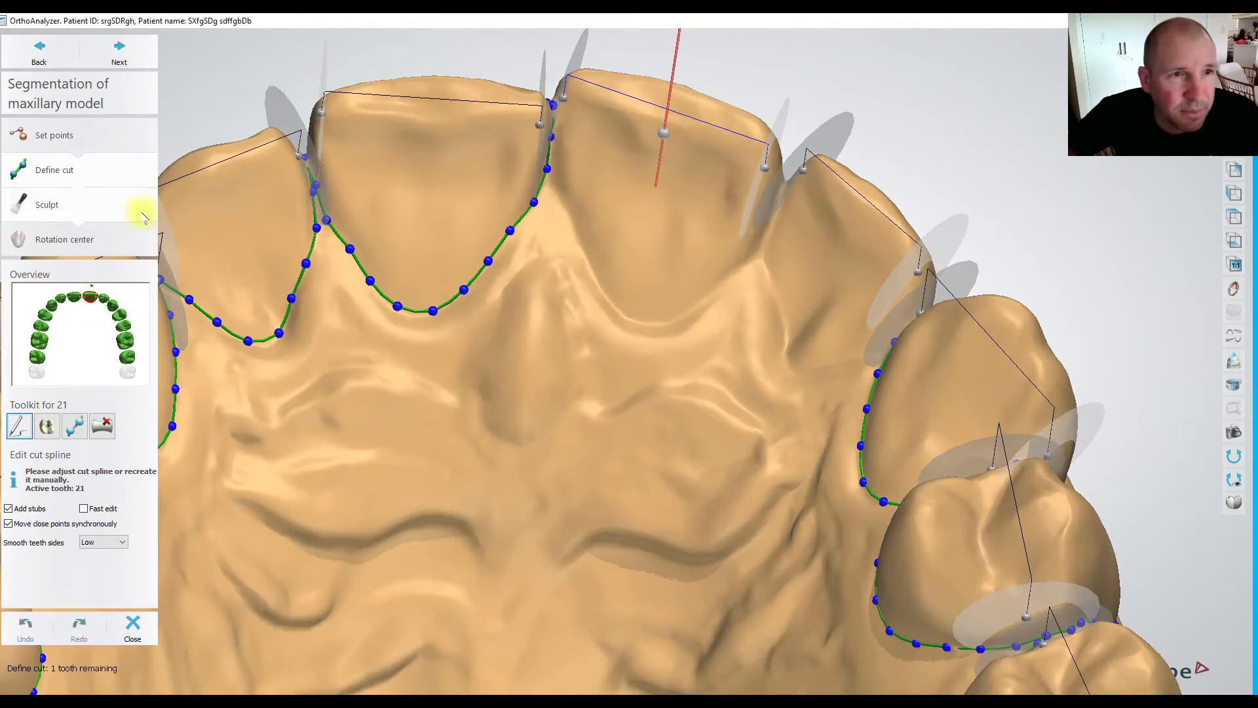
click(79, 133)
click(765, 167)
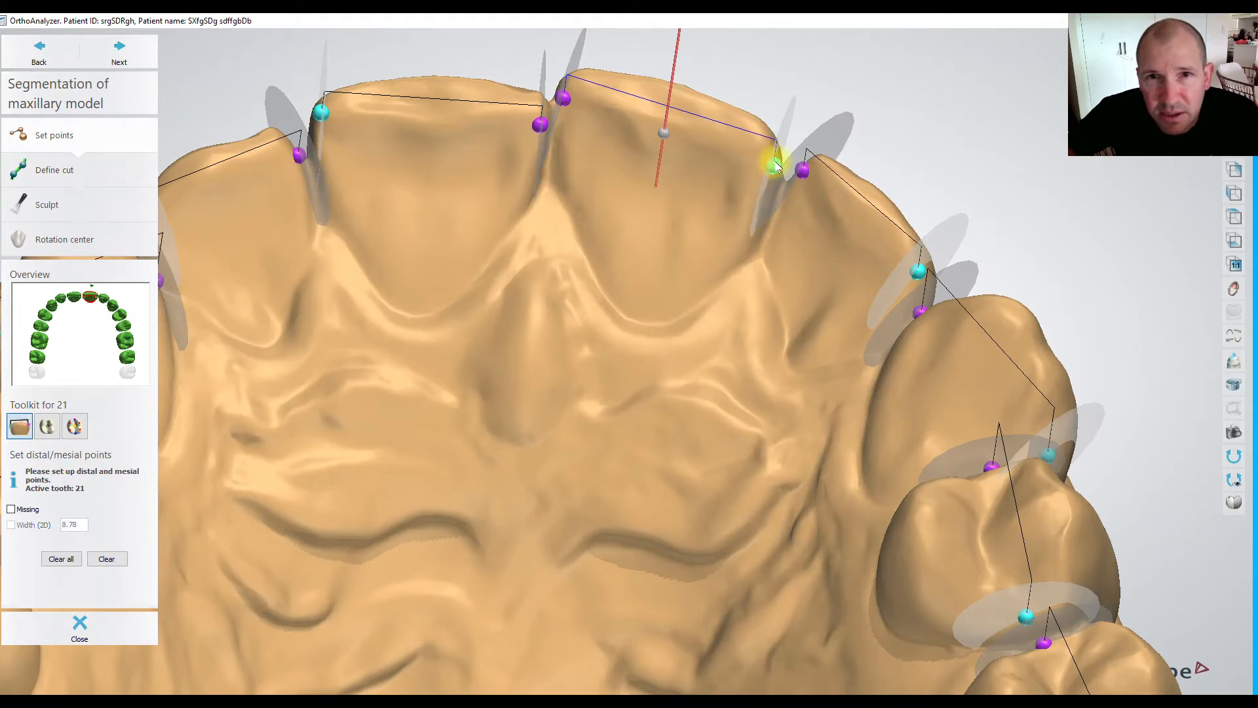
right_drag(842, 199, 912, 274)
drag(917, 262, 921, 274)
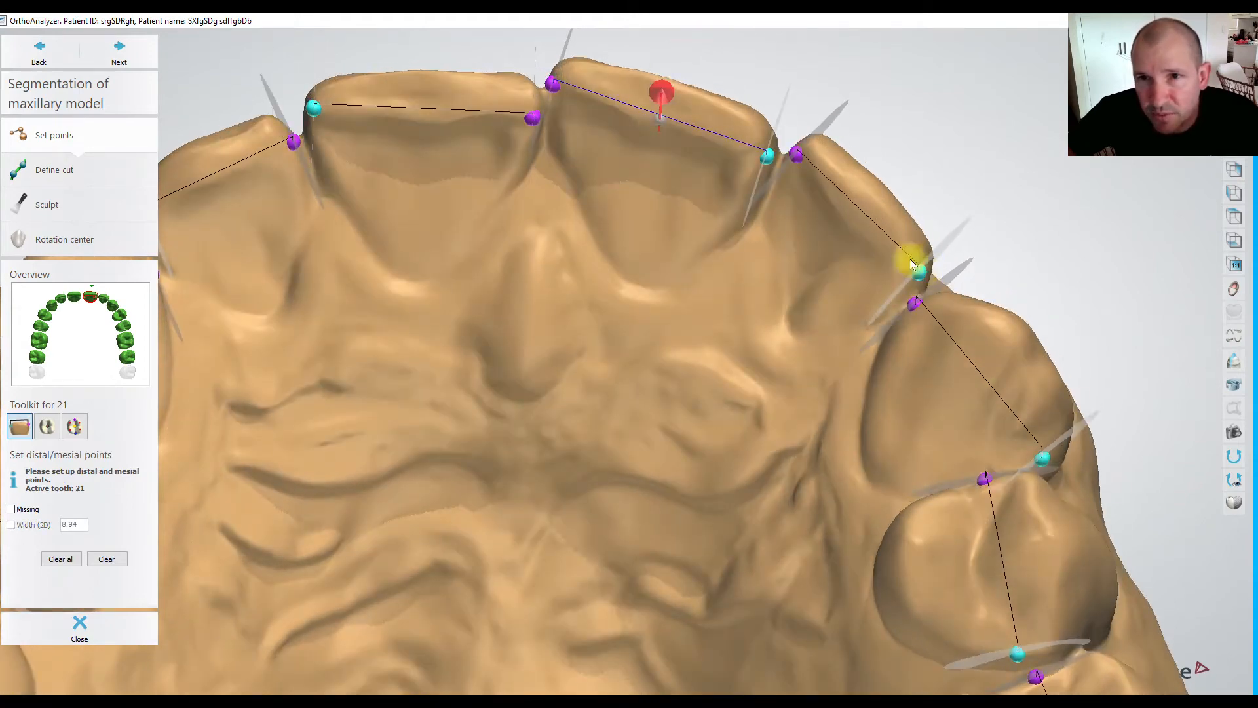
drag(796, 156, 796, 150)
Rerun the automatic cut definition, skip the error for tooth 21, and start manual segmentation of that tooth.
click(123, 46)
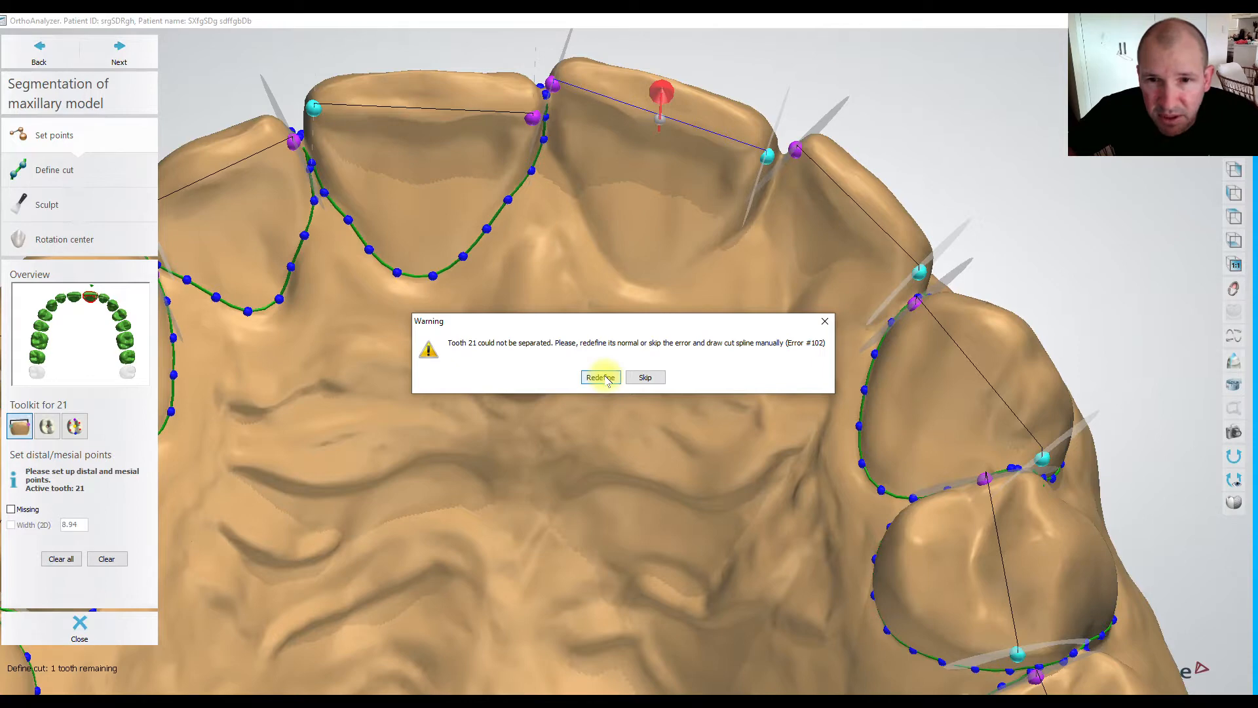
click(643, 378)
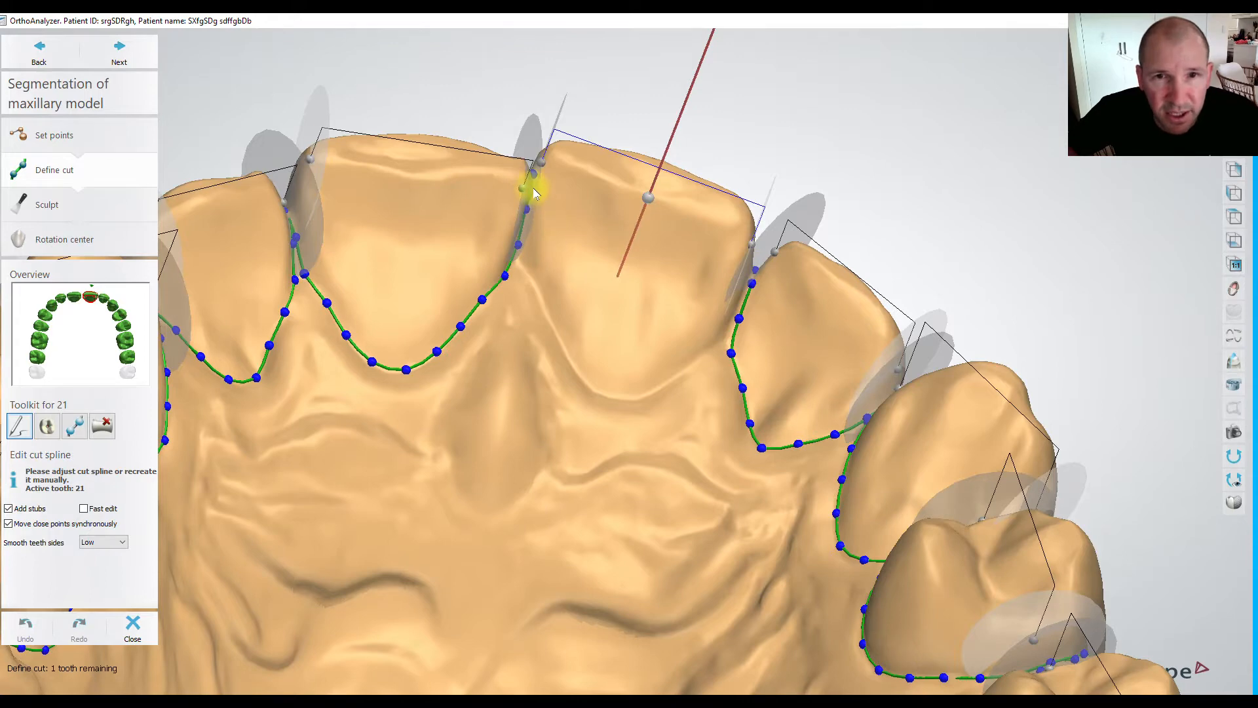
click(19, 429)
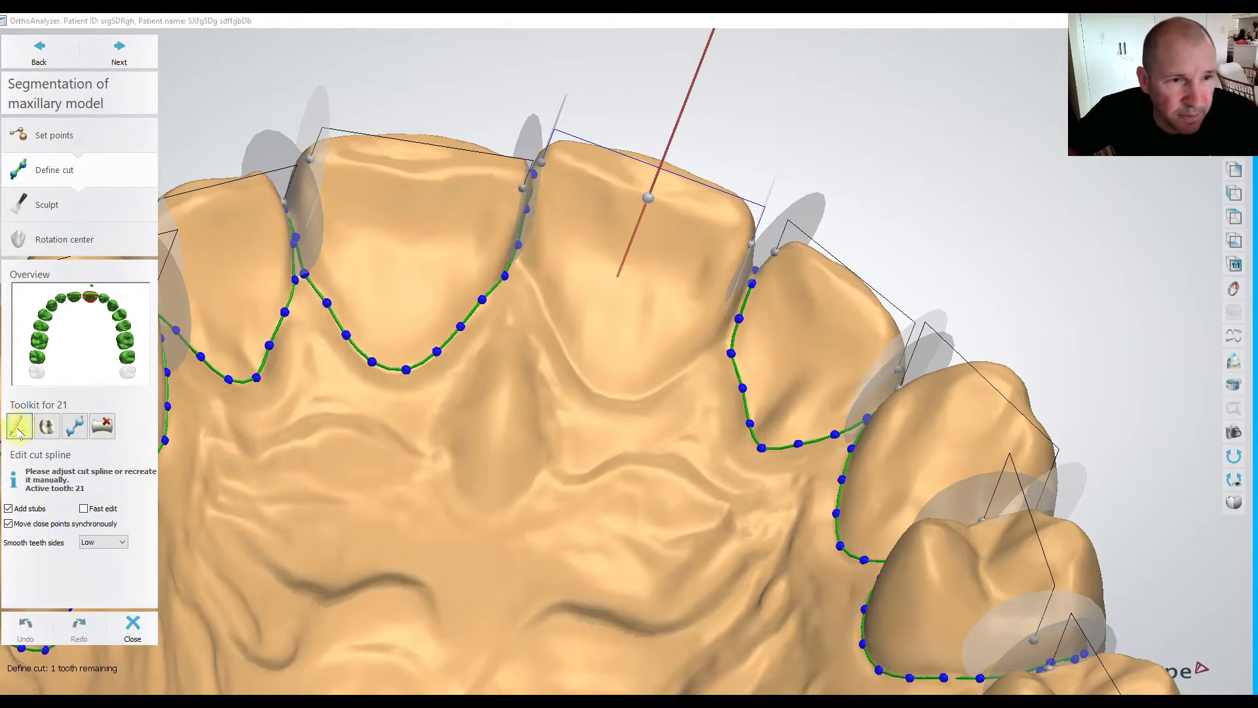
click(75, 426)
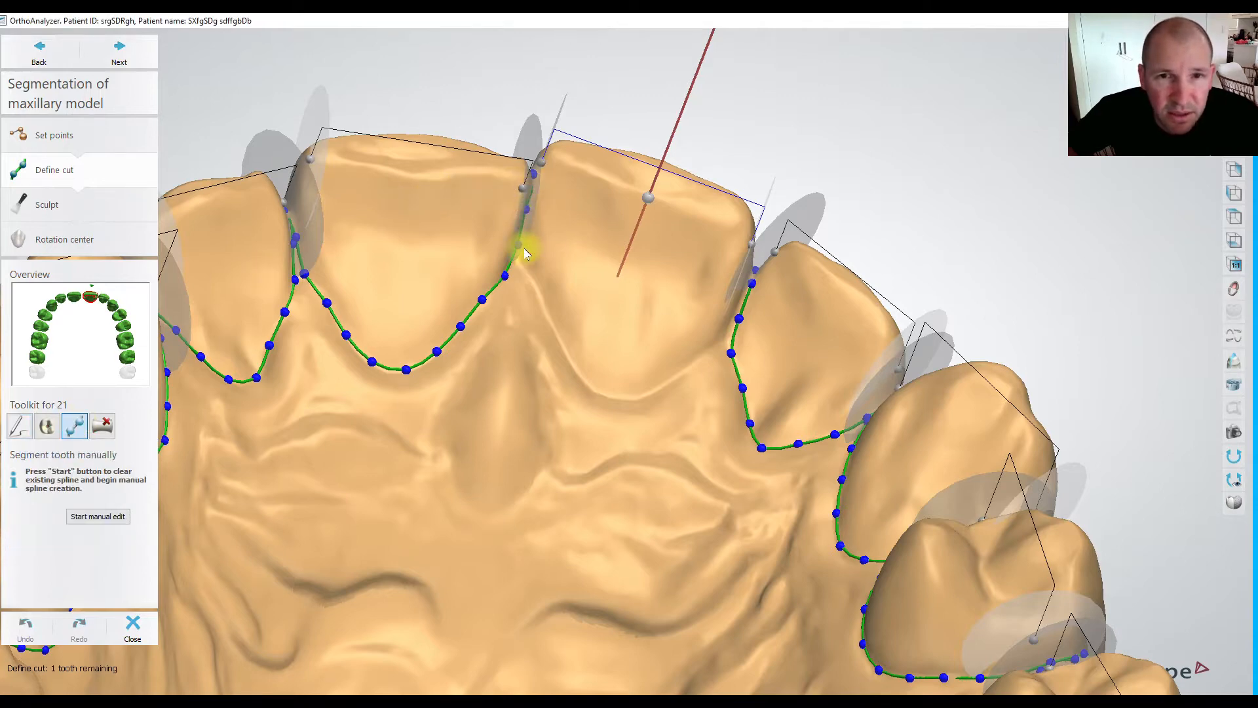
click(88, 515)
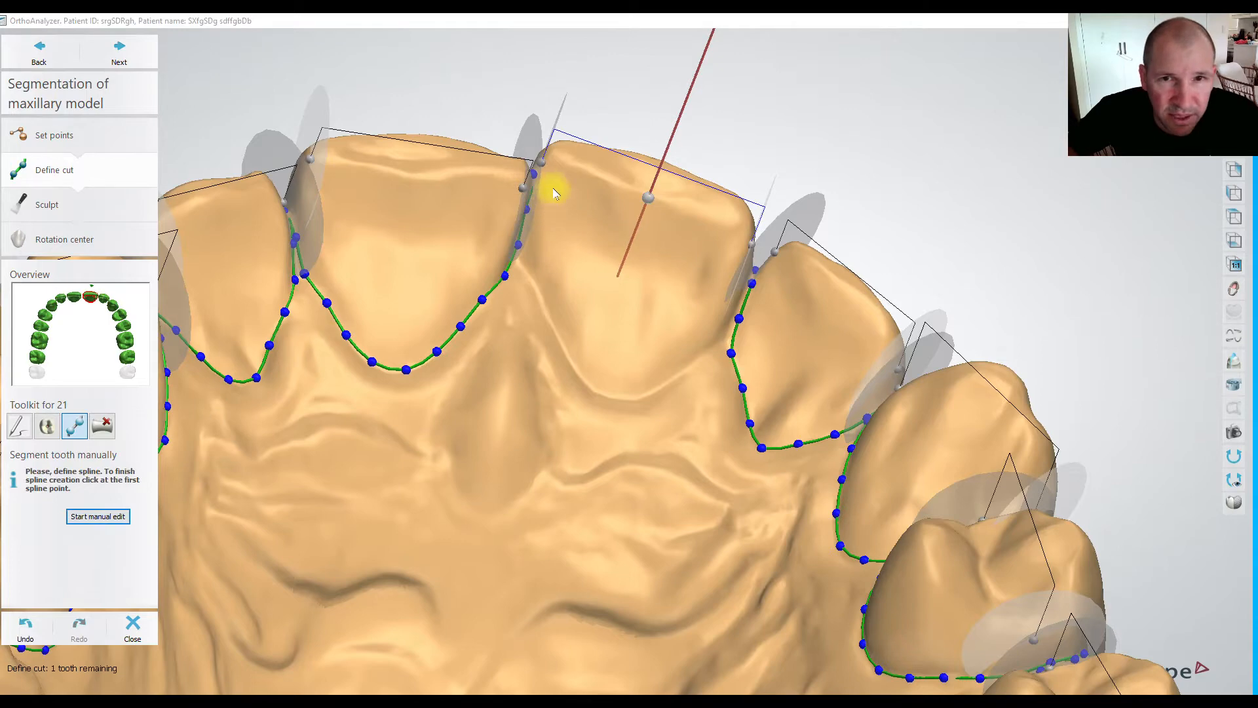
Place cut-spline points along the palatal gingival margin of tooth 21, from its mesial contact to its distal contact.
click(536, 180)
click(532, 213)
click(526, 247)
click(535, 277)
click(549, 310)
click(567, 352)
click(585, 379)
click(612, 393)
click(648, 391)
click(682, 371)
click(710, 352)
click(727, 331)
click(739, 302)
click(754, 270)
Continue tooth 21's cut spline along the labial gingival margin from the distal contact back to the mesial contact.
scroll(773, 246, down, 3)
right_drag(773, 247, 734, 370)
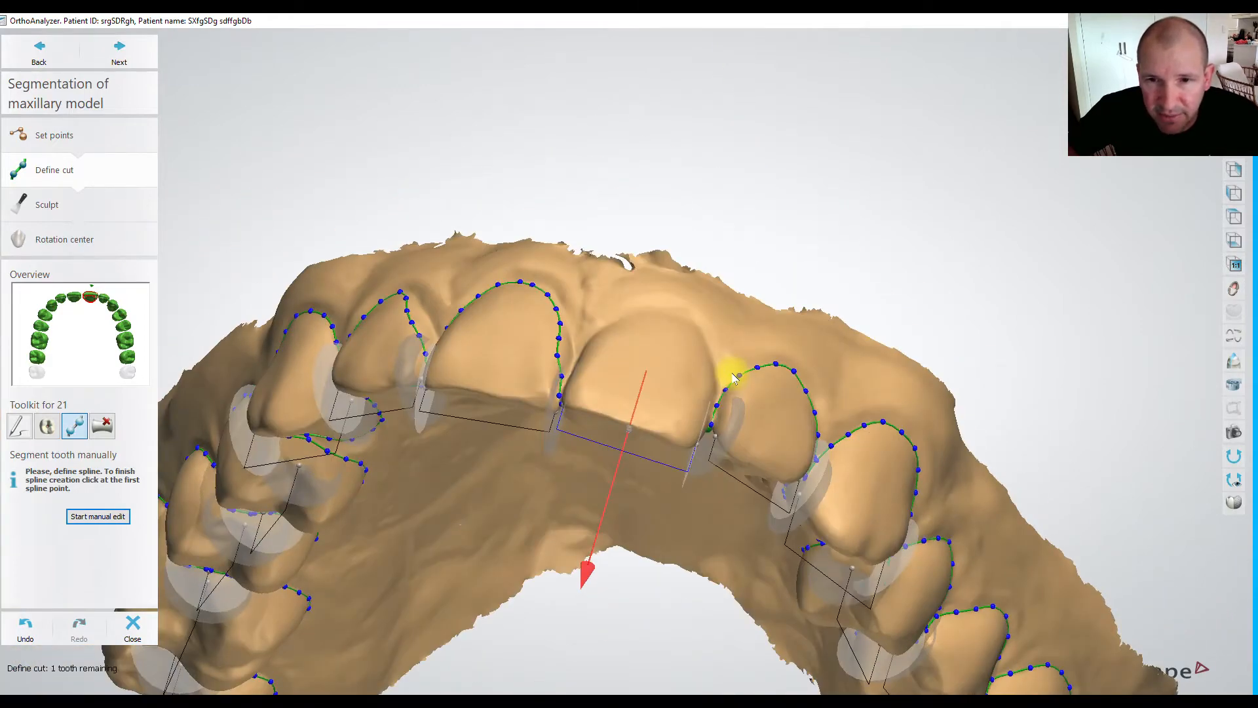
scroll(734, 371, up, 5)
click(676, 491)
click(693, 439)
click(692, 378)
click(661, 282)
click(628, 223)
click(589, 191)
click(538, 187)
click(478, 200)
click(384, 242)
right_drag(337, 300, 365, 309)
click(623, 389)
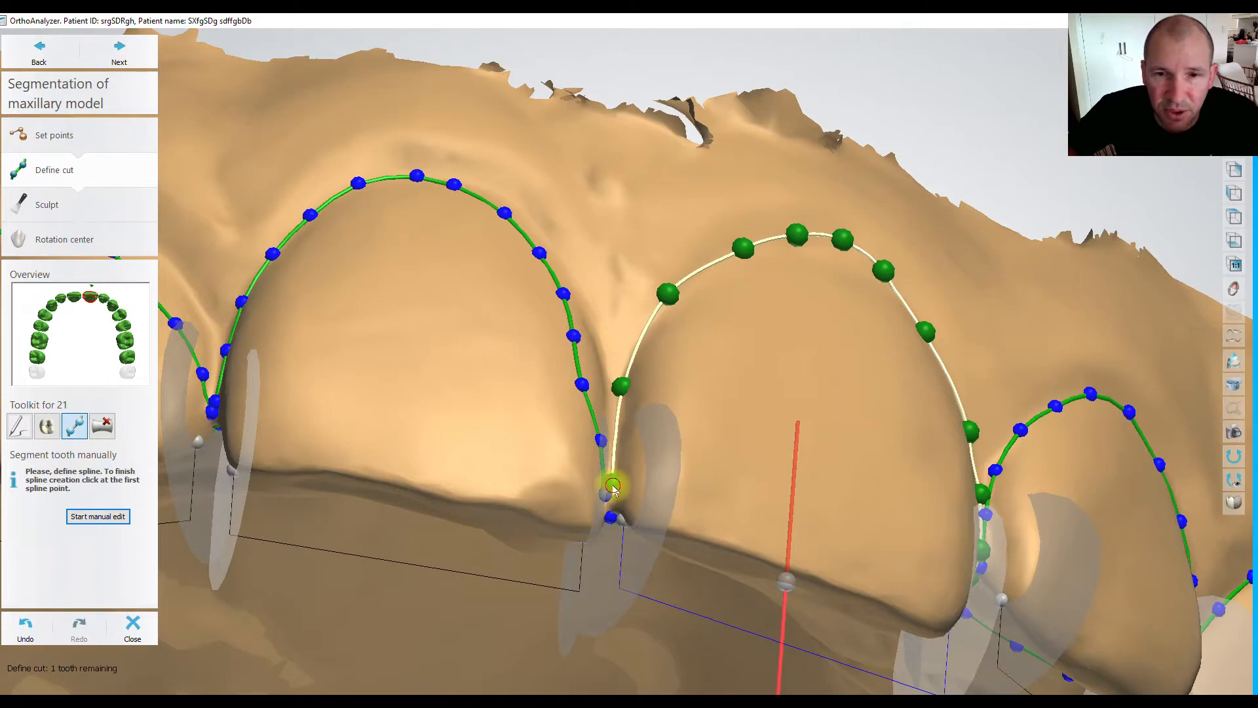
Close tooth 21's cut spline at its first point beside the contact with tooth 11.
right_drag(637, 488, 592, 89)
middle_drag(592, 89, 564, 301)
scroll(576, 206, up, 3)
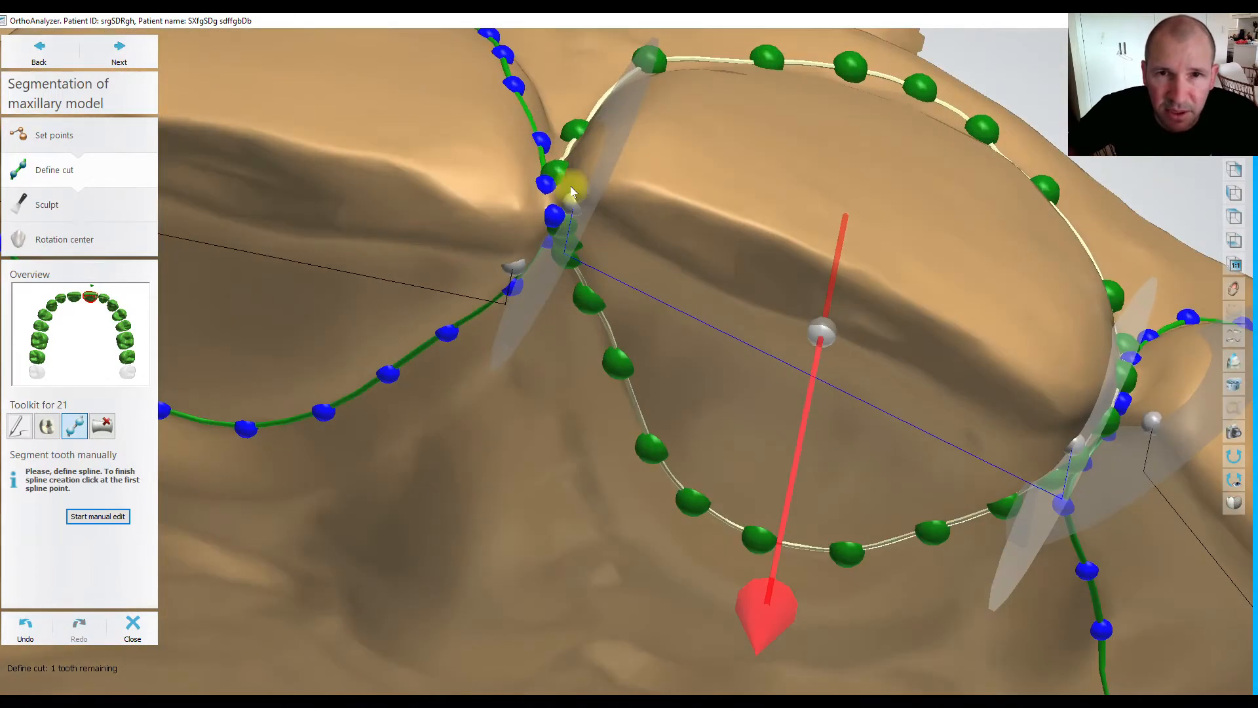
click(567, 227)
Edit tooth 11's cut spline so its mesial labial points follow the gingival margin.
scroll(562, 148, down, 3)
right_drag(561, 140, 393, 273)
click(73, 296)
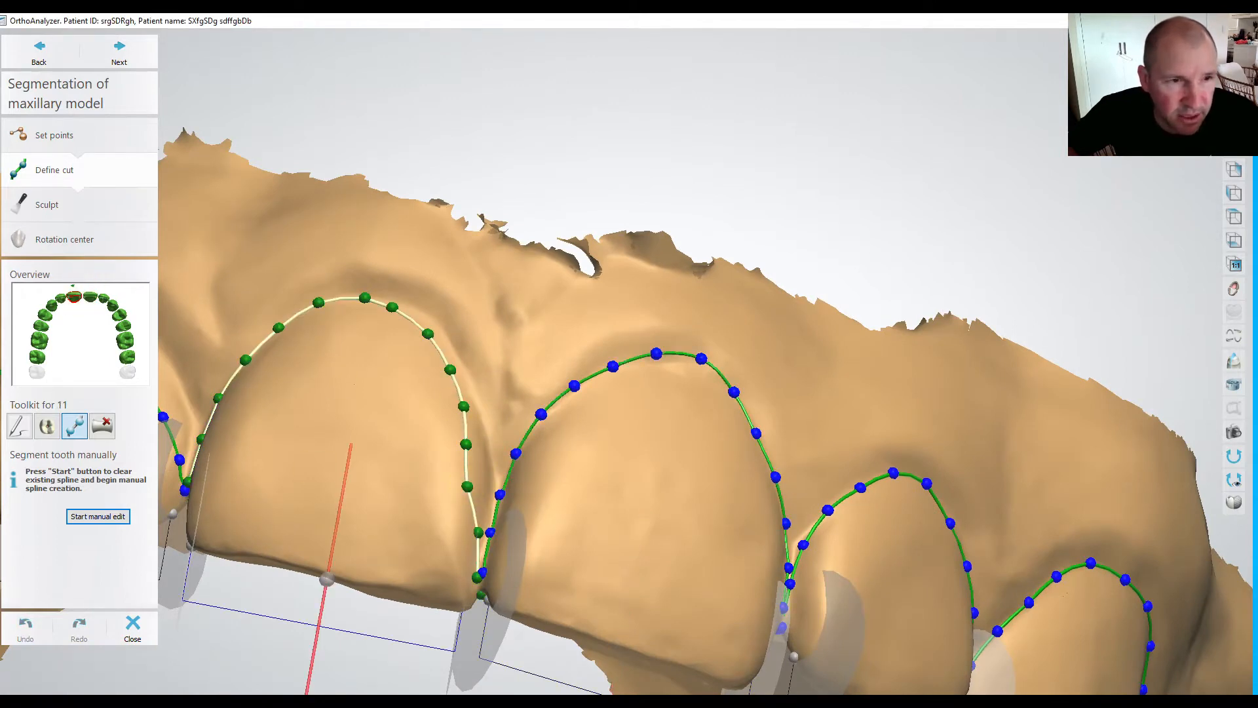
click(14, 426)
drag(467, 484, 488, 486)
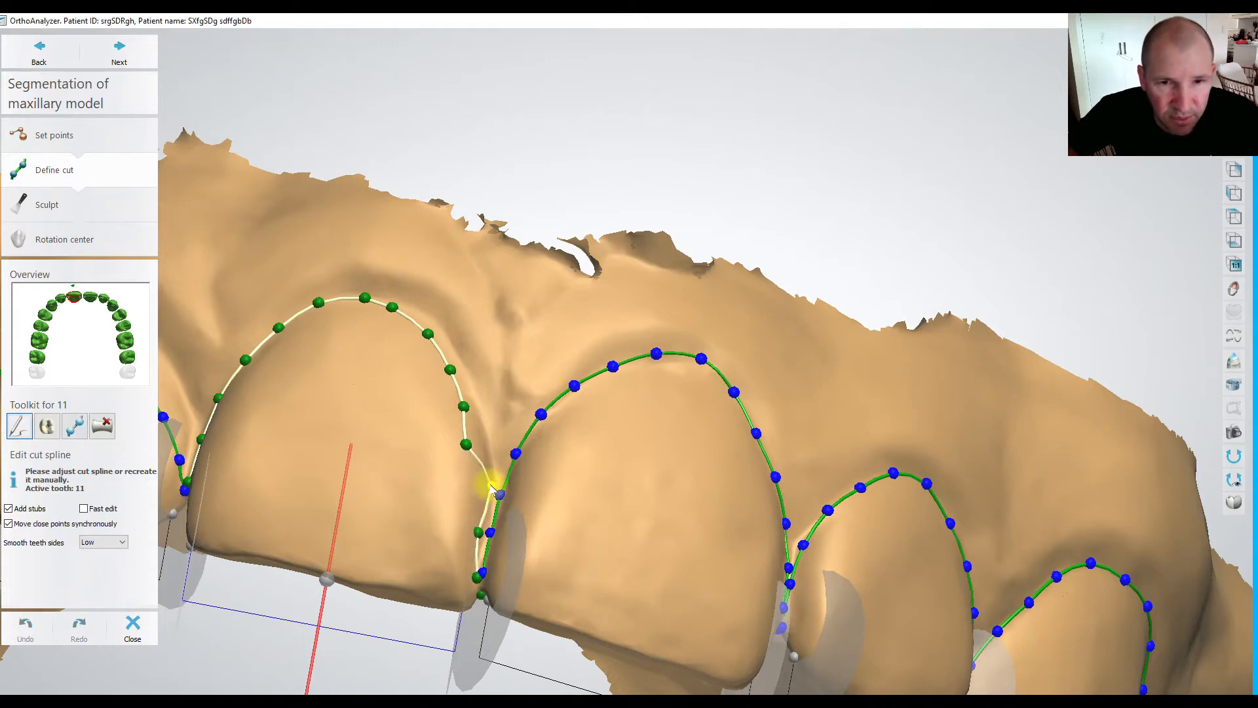
drag(464, 443, 469, 401)
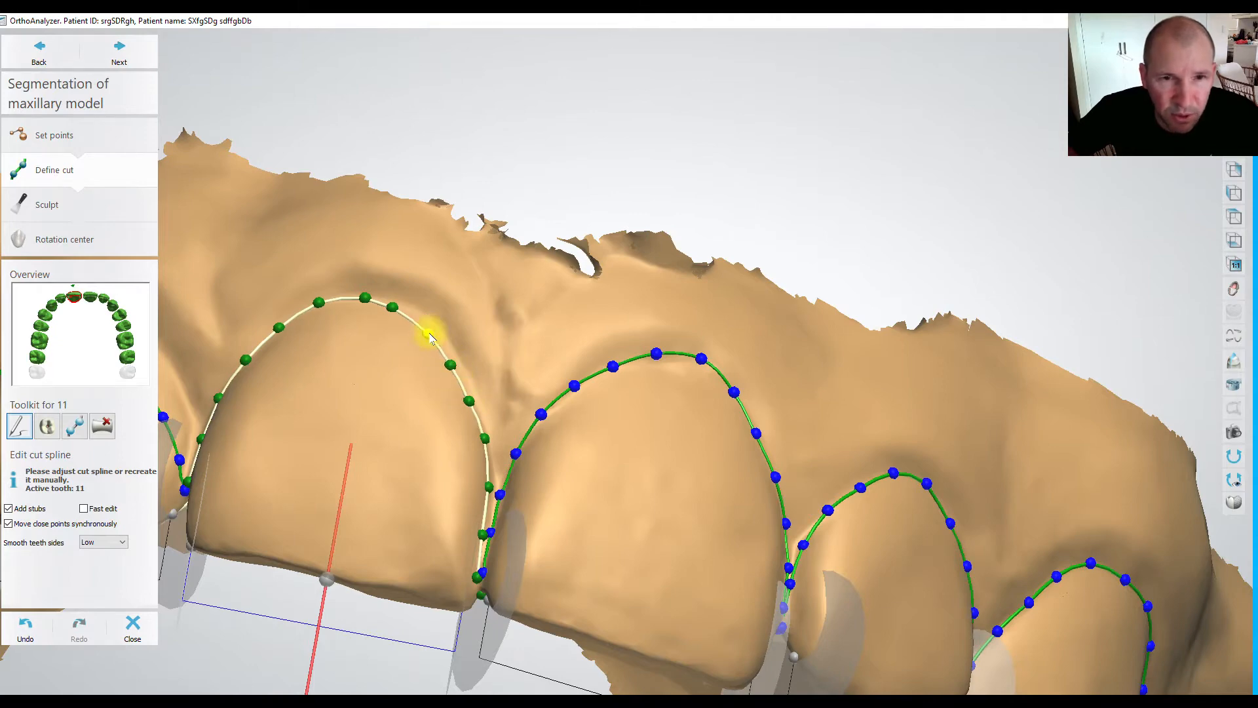
Edit tooth 12's cut spline so its mesial labial points follow the gingival margin.
scroll(433, 329, down, 4)
right_drag(350, 385, 381, 396)
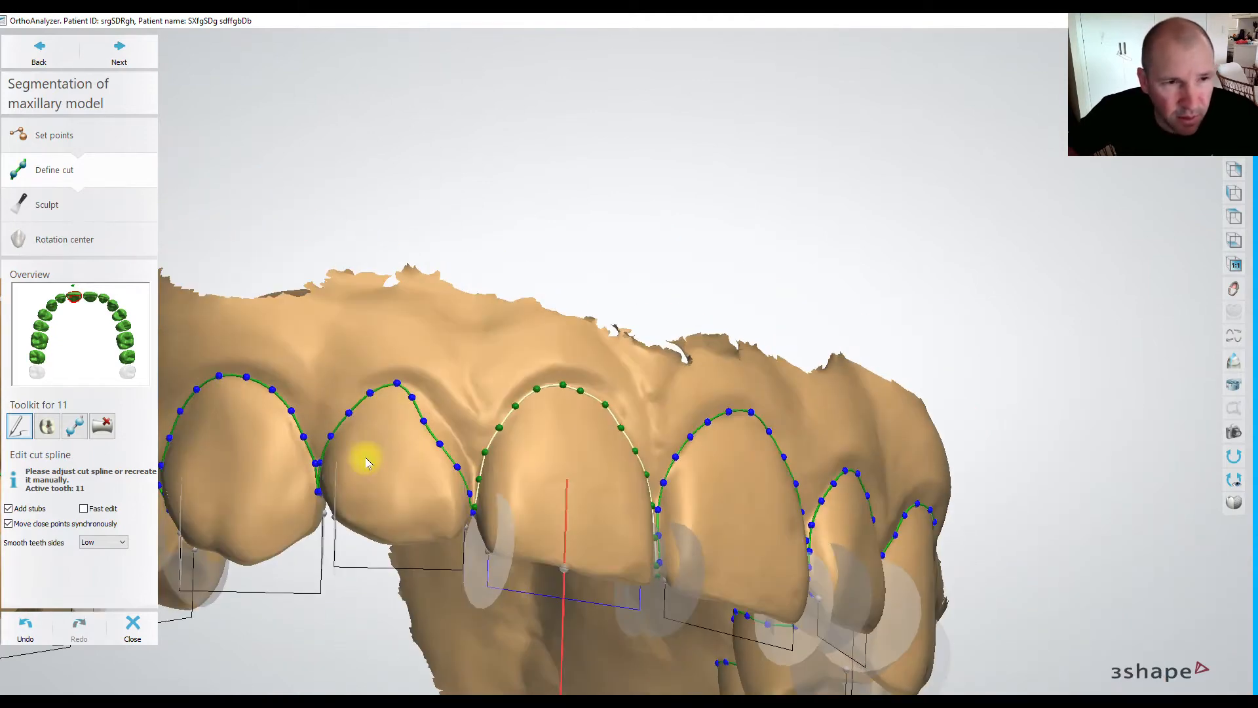
click(64, 303)
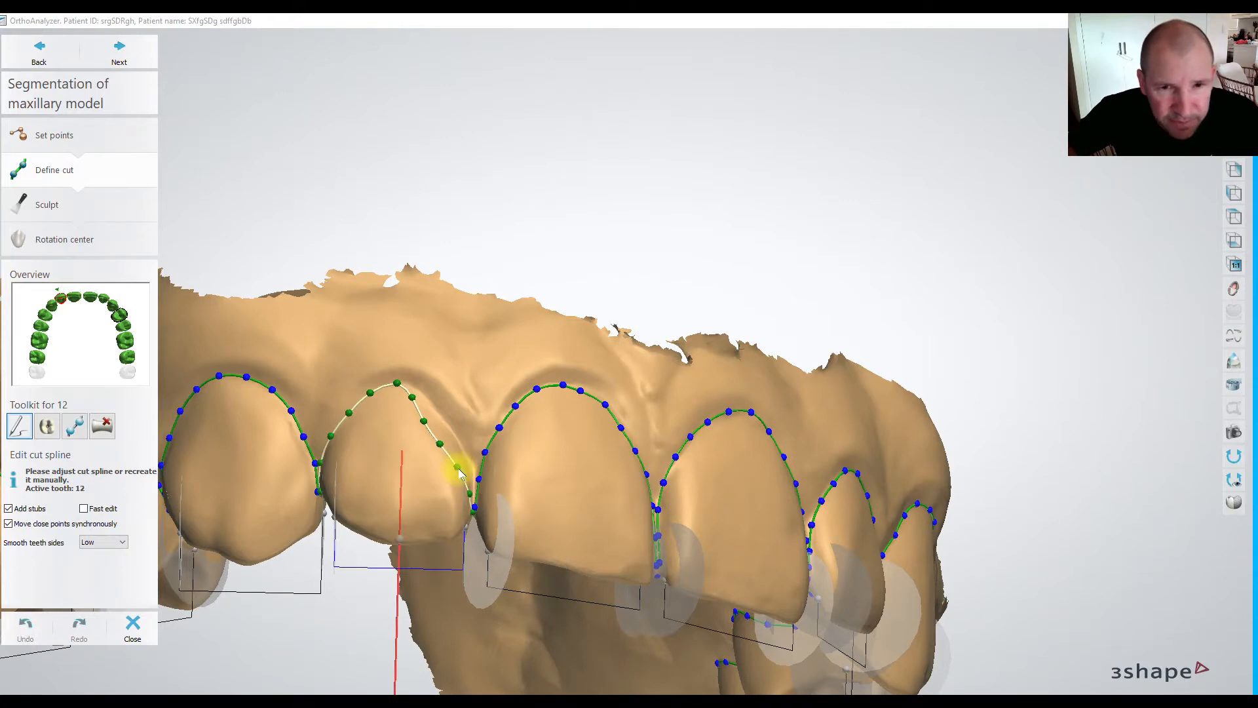
click(469, 495)
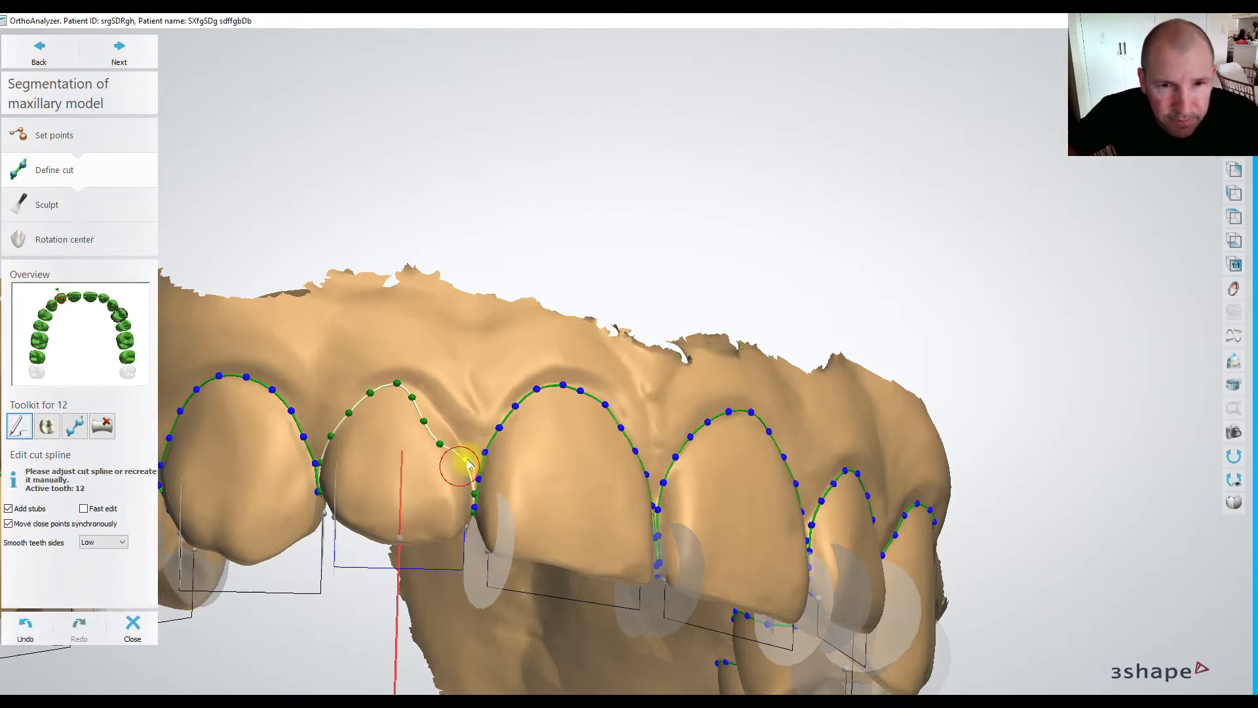
drag(447, 434, 411, 401)
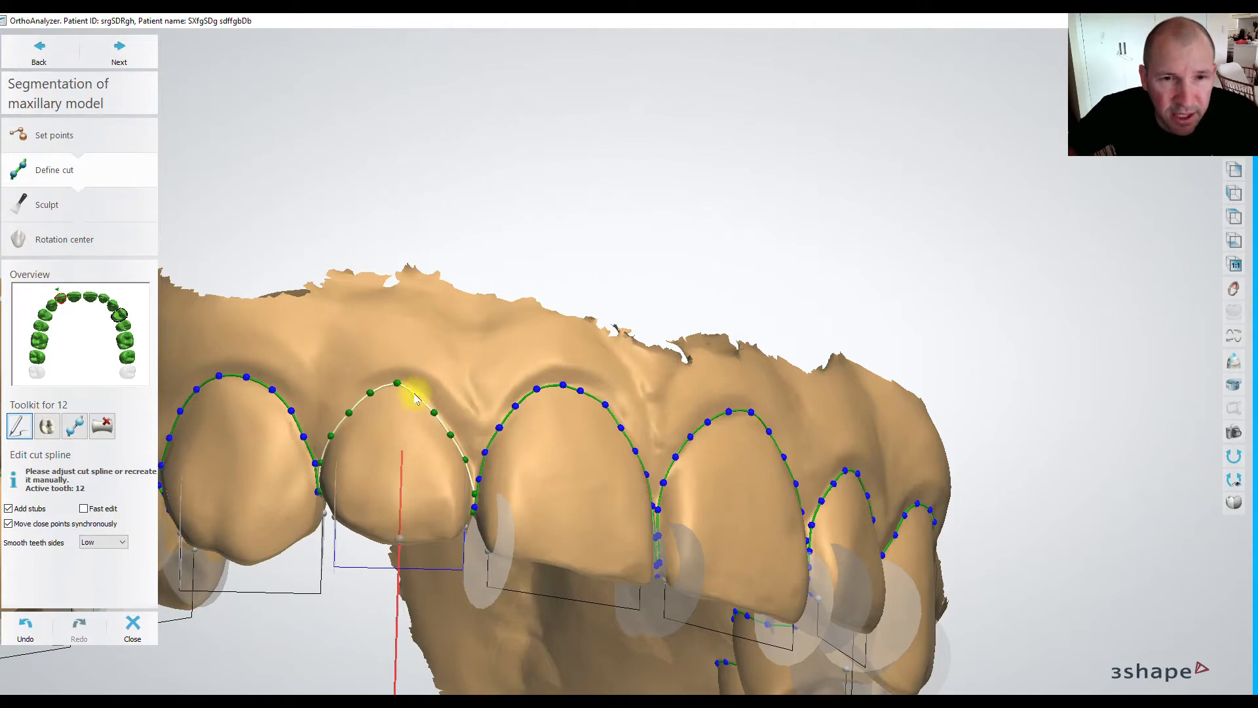
mouse_move(410, 374)
right_down()
mouse_move(413, 356)
mouse_move(483, 359)
mouse_move(518, 289)
mouse_move(533, 188)
mouse_move(564, 213)
mouse_move(584, 284)
mouse_move(557, 347)
mouse_move(440, 315)
mouse_move(393, 274)
mouse_move(378, 278)
mouse_move(401, 299)
mouse_move(410, 342)
mouse_move(401, 385)
mouse_move(482, 365)
mouse_move(415, 410)
mouse_move(433, 373)
right_up()
Complete the cuts, proceed to the Sculpt stage and hide the gingiva so only the separated maxillary teeth are shown.
click(140, 45)
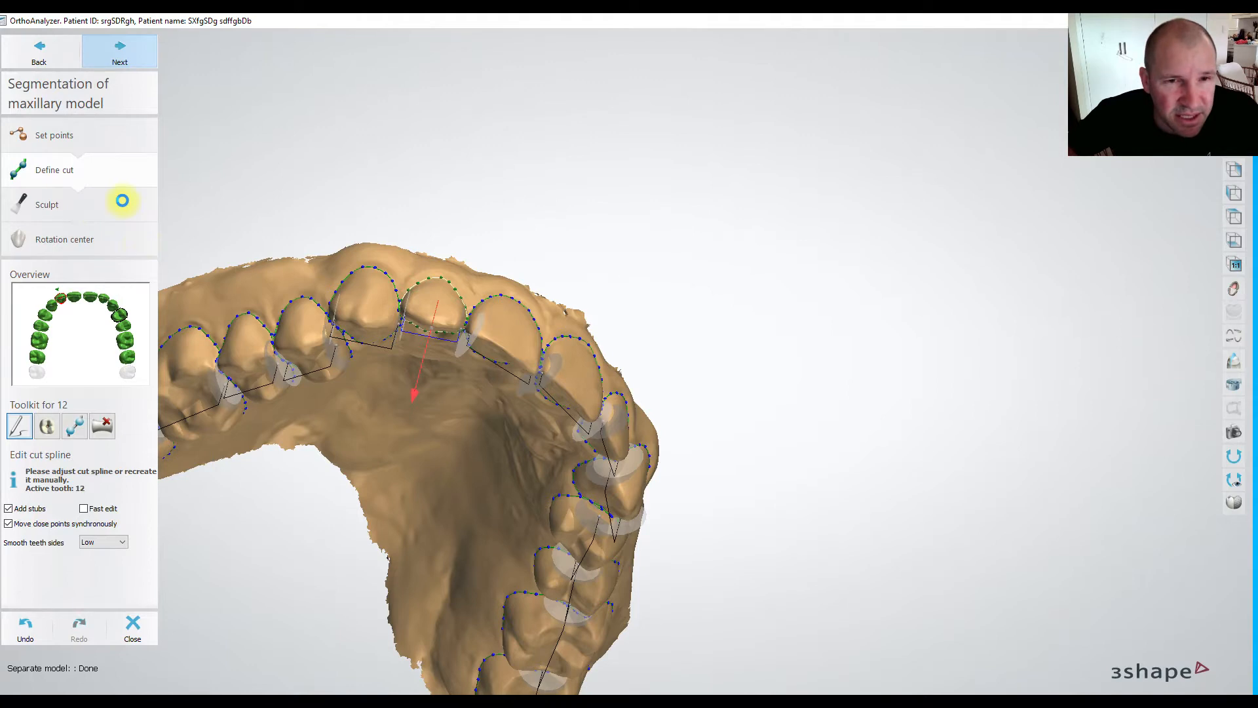
click(86, 196)
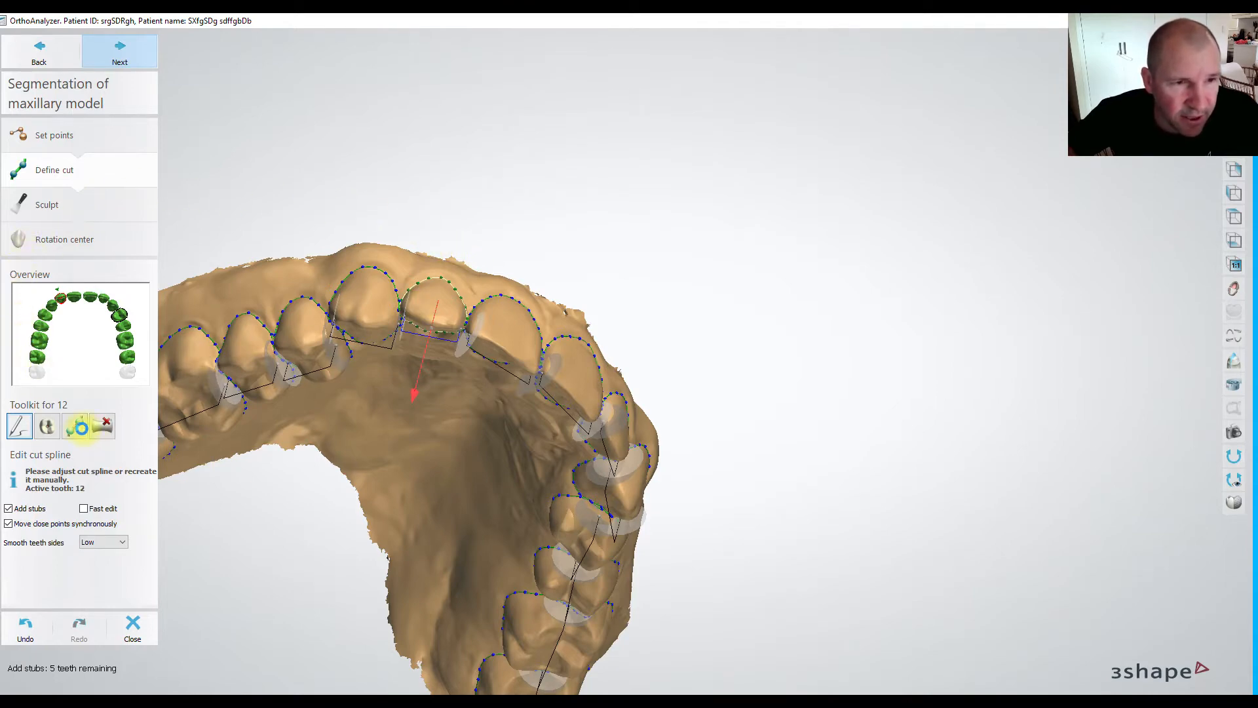
click(77, 427)
right_drag(310, 390, 535, 364)
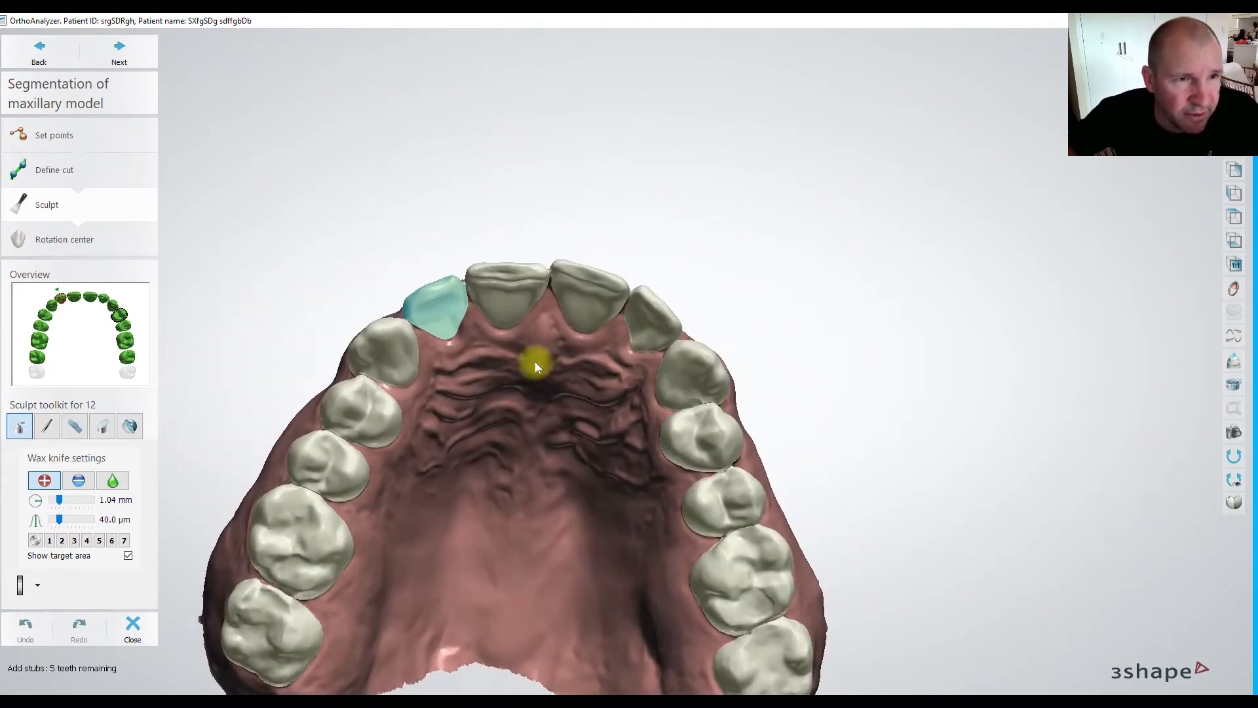
right_drag(385, 385, 663, 244)
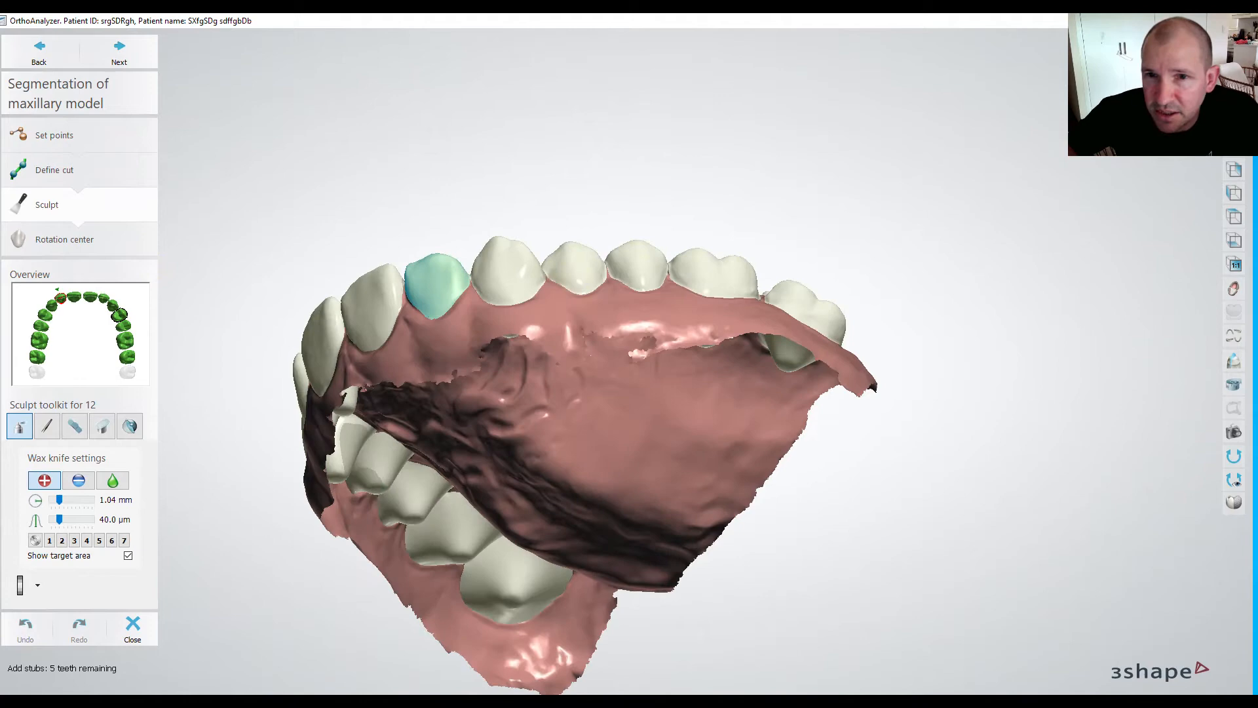
drag(1192, 79, 1140, 79)
right_drag(918, 234, 845, 210)
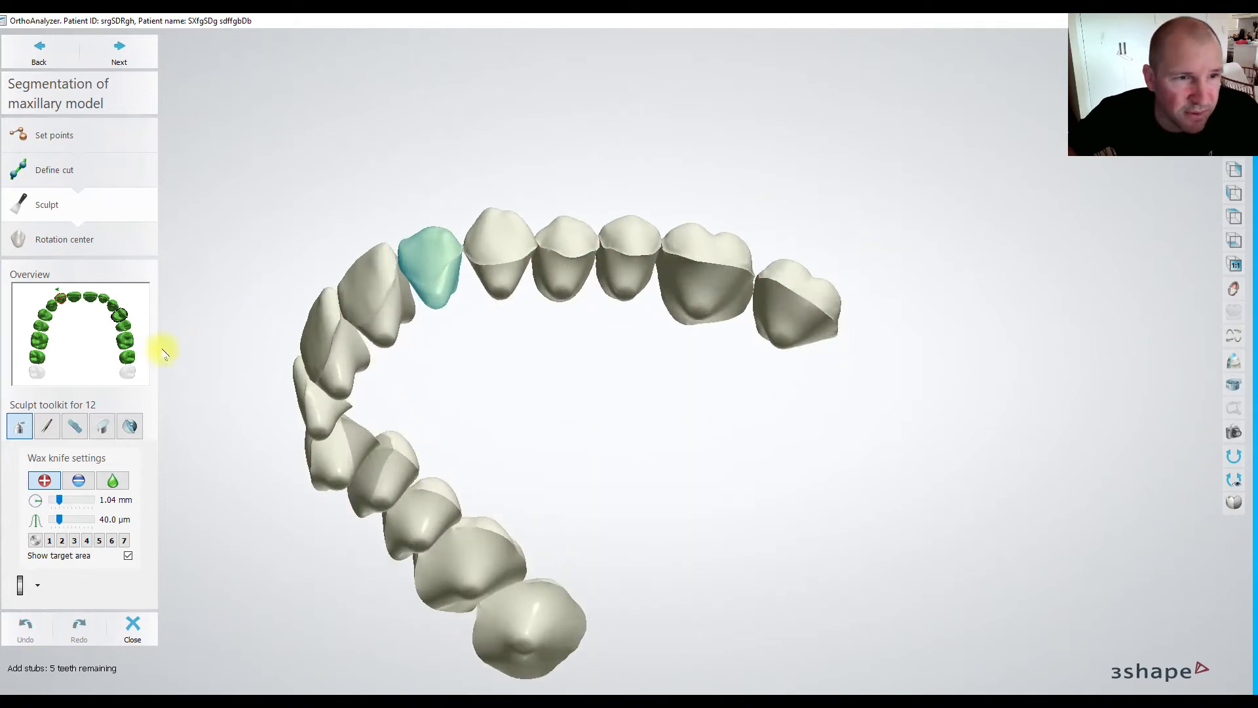
Set the wax knife to smoothing with a 5.00 mm radius and 1.00 level, and smooth tooth 12's crown-to-root edge.
click(48, 428)
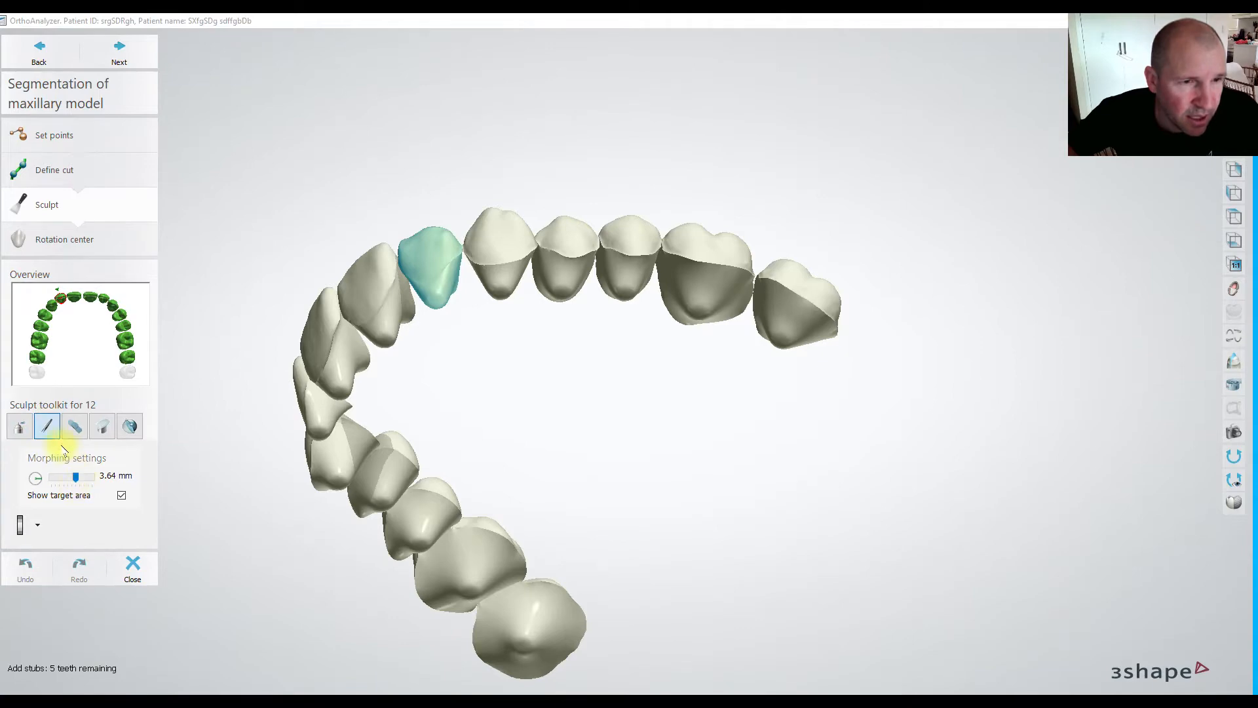
click(20, 427)
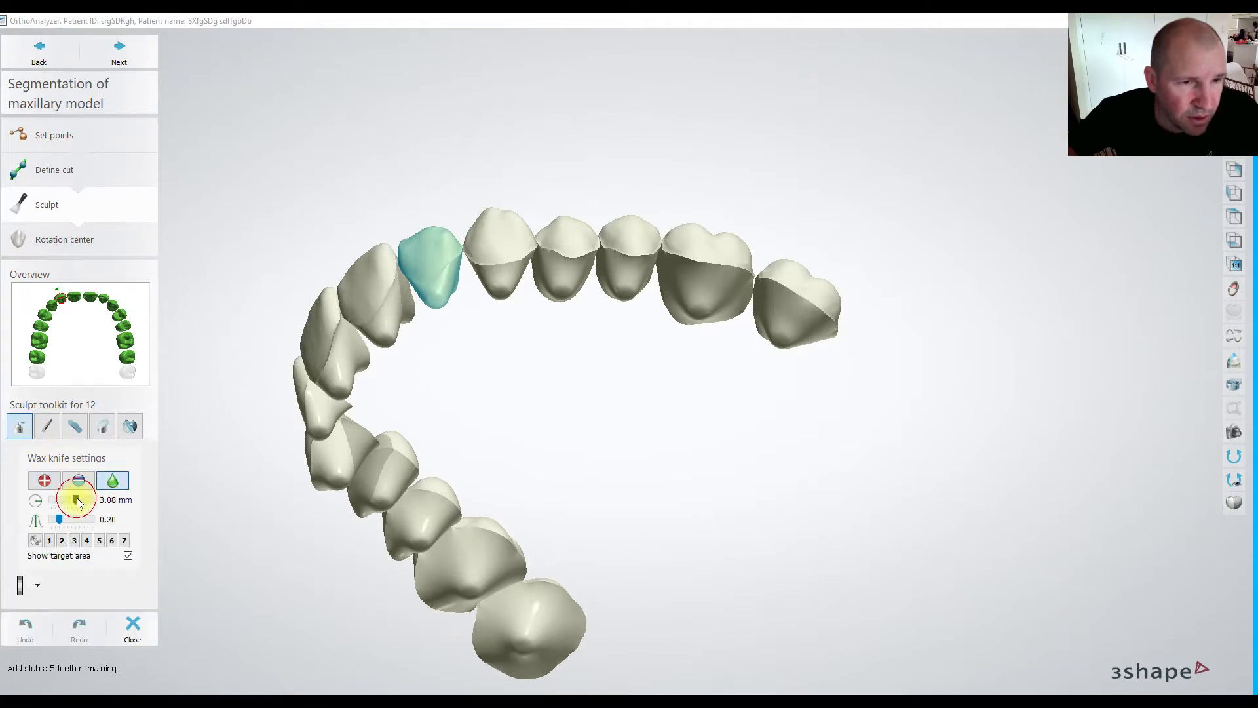
right_drag(460, 388, 735, 424)
scroll(554, 357, up, 5)
right_drag(815, 424, 891, 427)
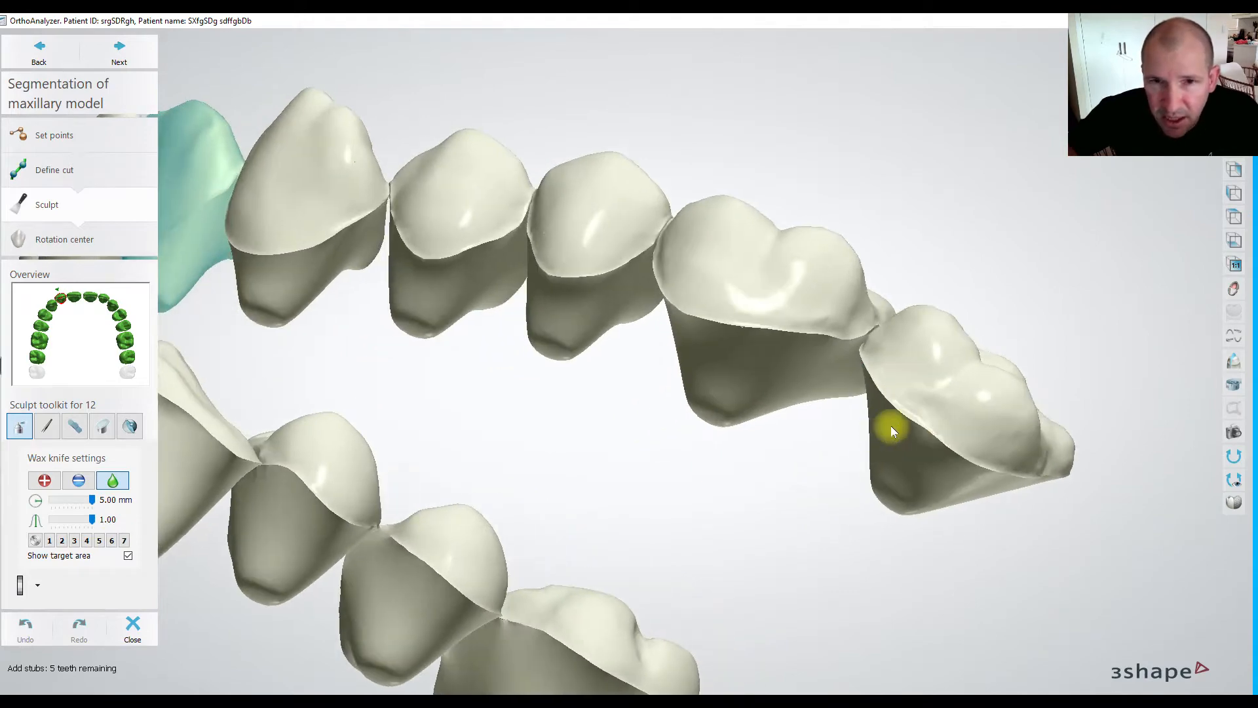
scroll(890, 427, down, 3)
right_drag(434, 352, 666, 349)
mouse_move(645, 316)
mouse_down()
mouse_move(696, 329)
mouse_move(702, 311)
mouse_up()
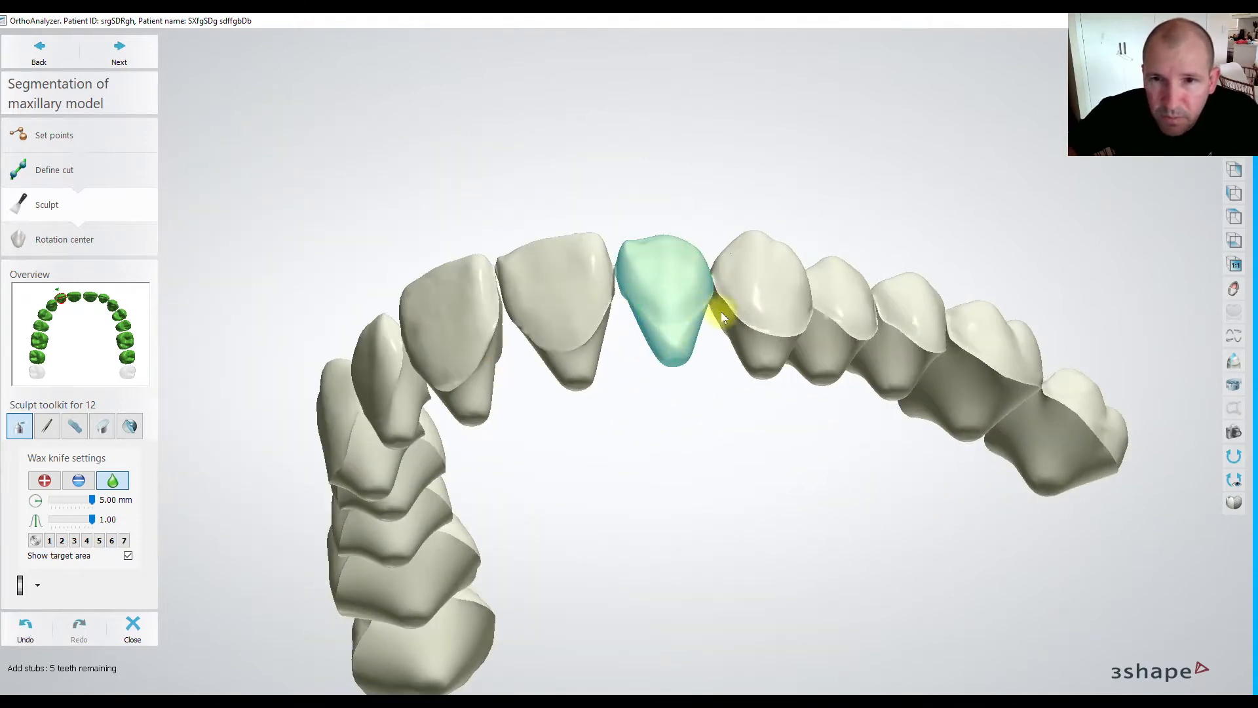
Select tooth 13, reduce the wax knife radius to 3.08 mm and smooth the palatal crown-to-root edge.
click(51, 304)
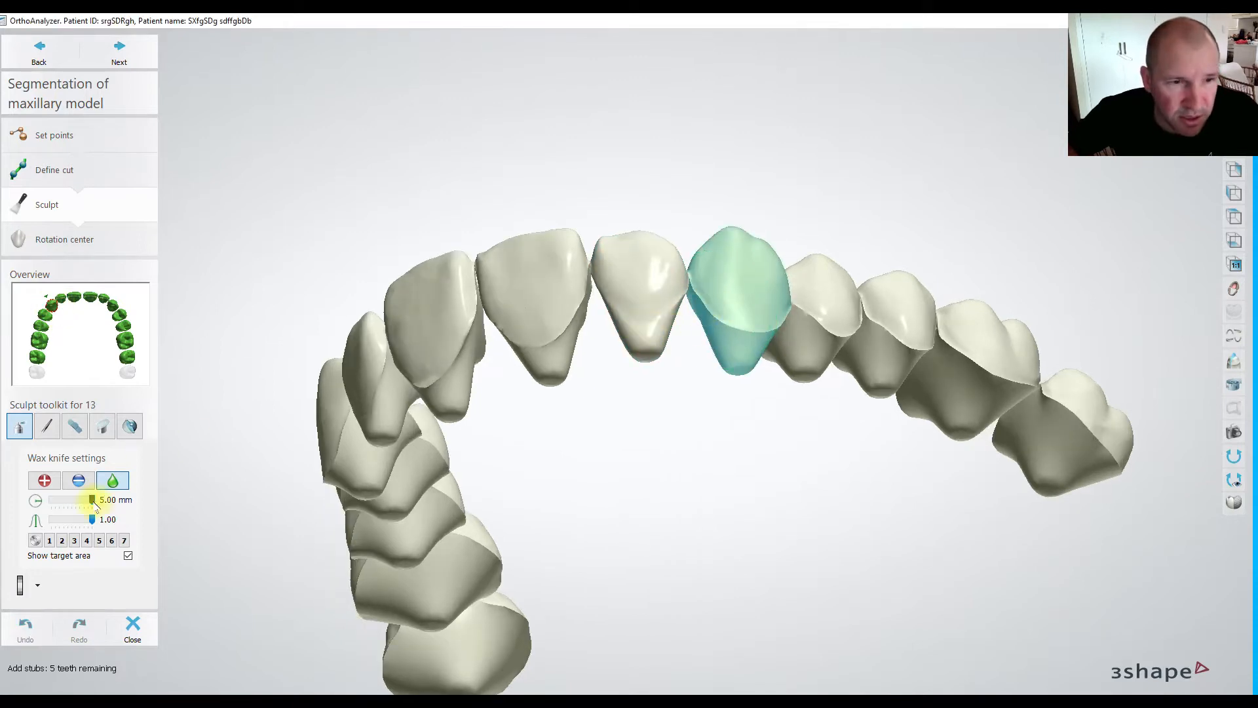
drag(80, 503, 74, 500)
scroll(707, 304, up, 3)
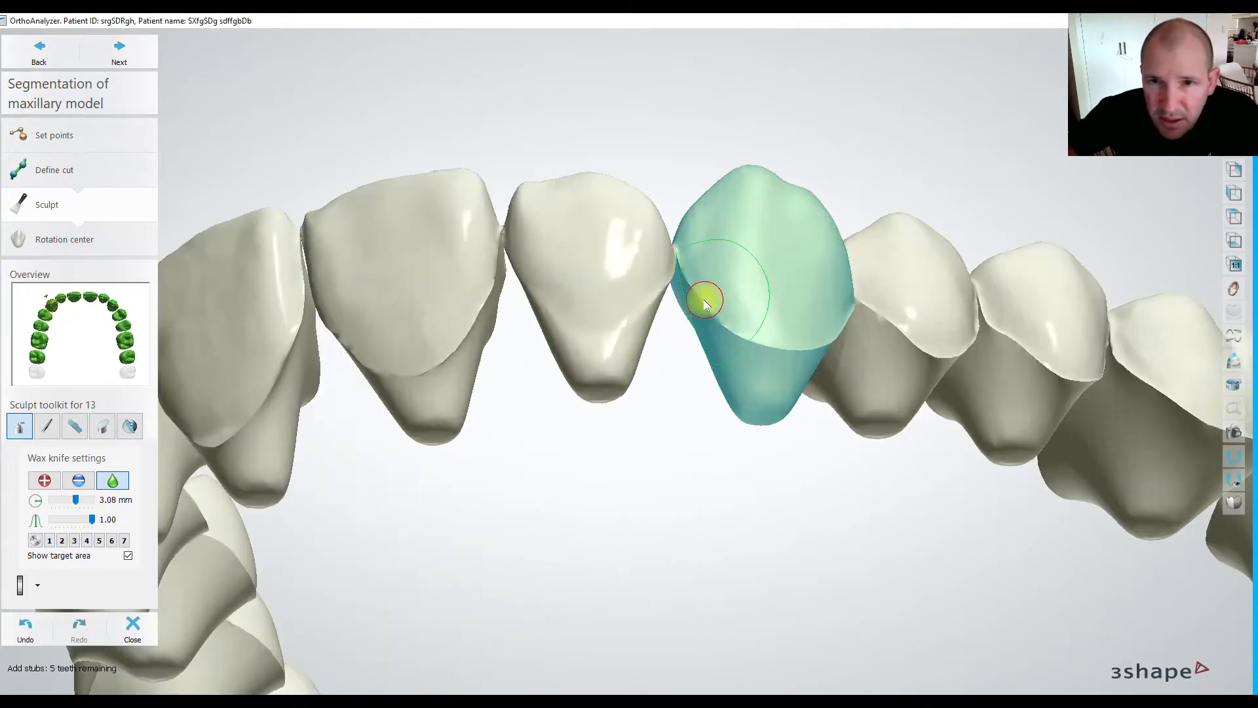
click(750, 348)
right_drag(837, 348, 737, 330)
click(672, 301)
Smooth the crown-to-root edge of tooth 14 with the wax knife and make tooth 15 active for sculpting.
click(44, 318)
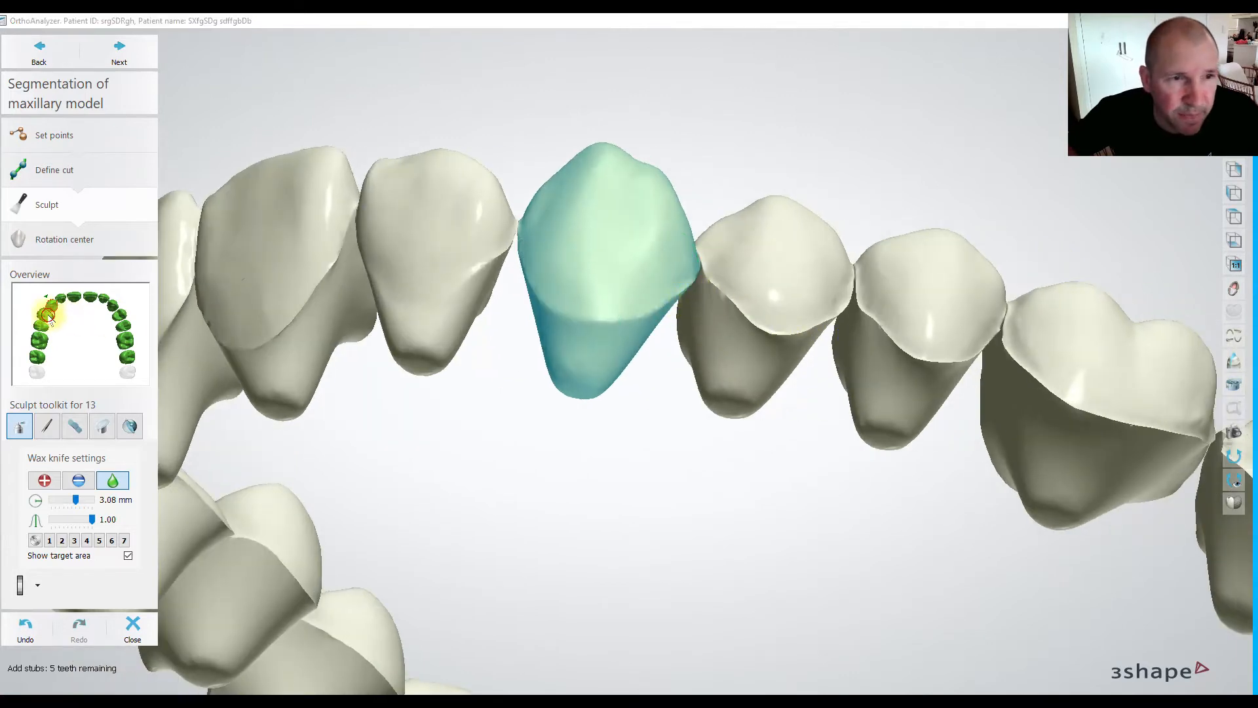
click(717, 292)
mouse_move(717, 291)
mouse_down()
mouse_move(786, 331)
mouse_move(846, 302)
mouse_up()
right_drag(845, 301, 674, 351)
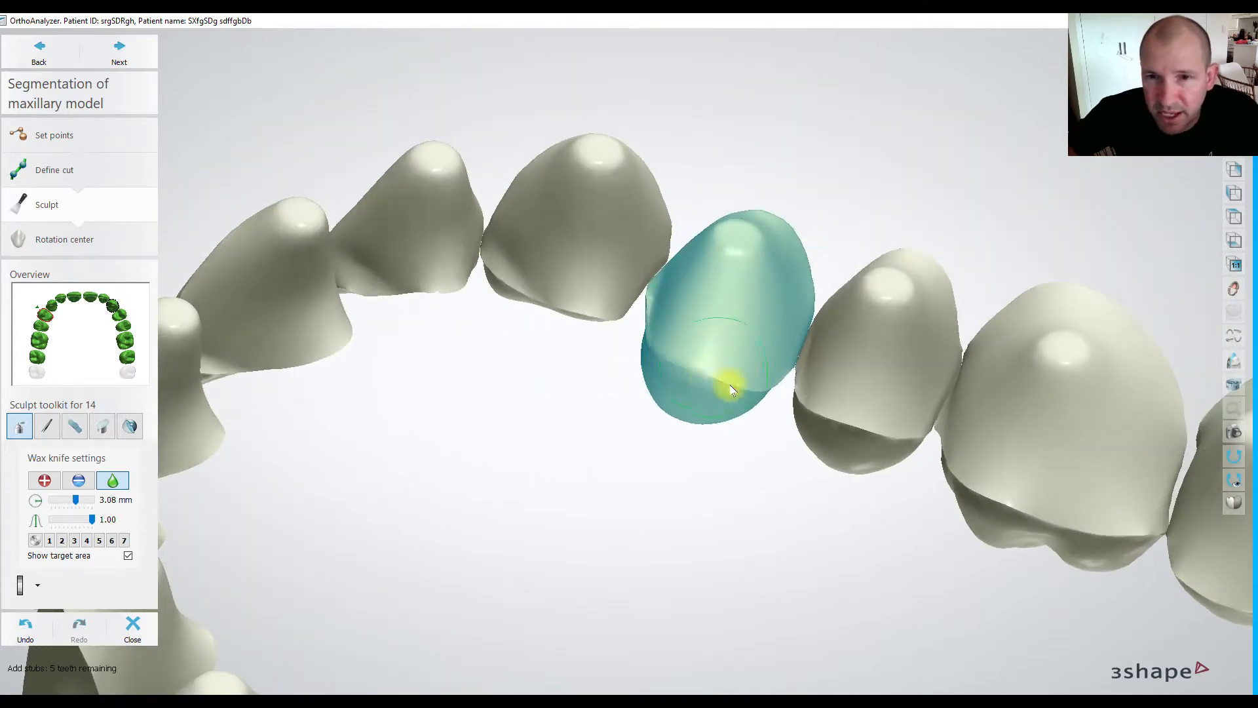
click(47, 329)
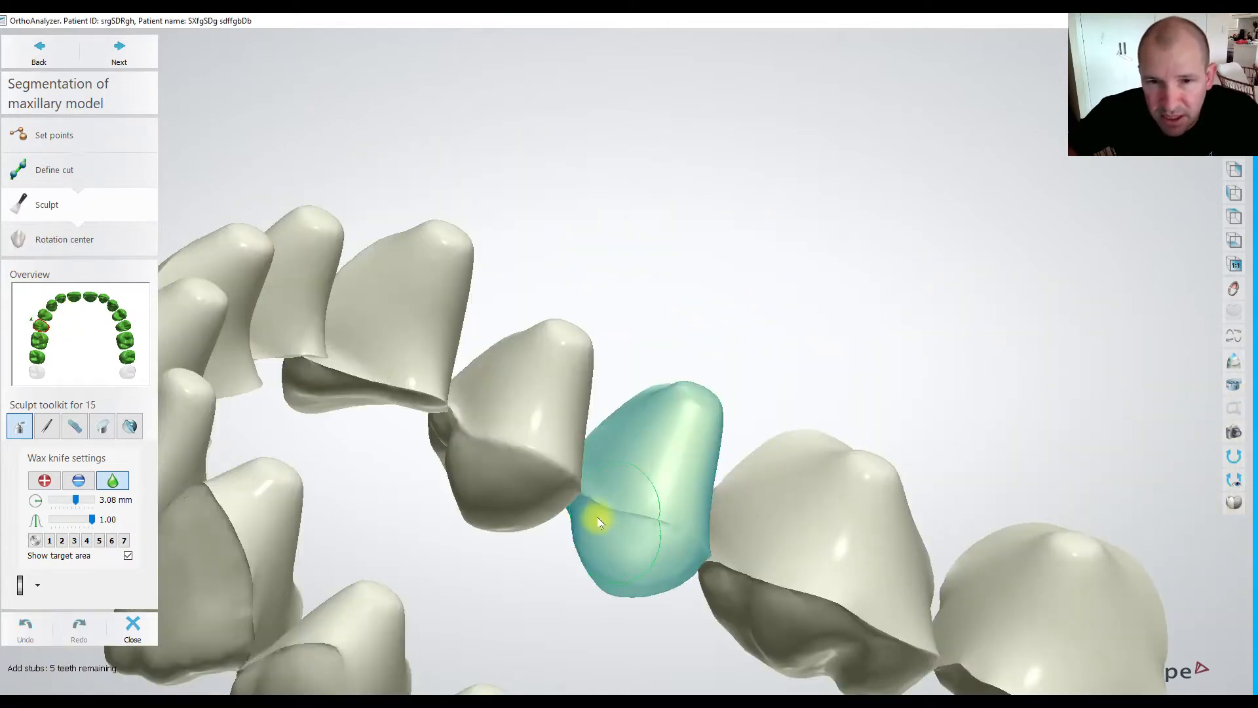
right_drag(683, 452, 677, 570)
right_drag(783, 287, 767, 371)
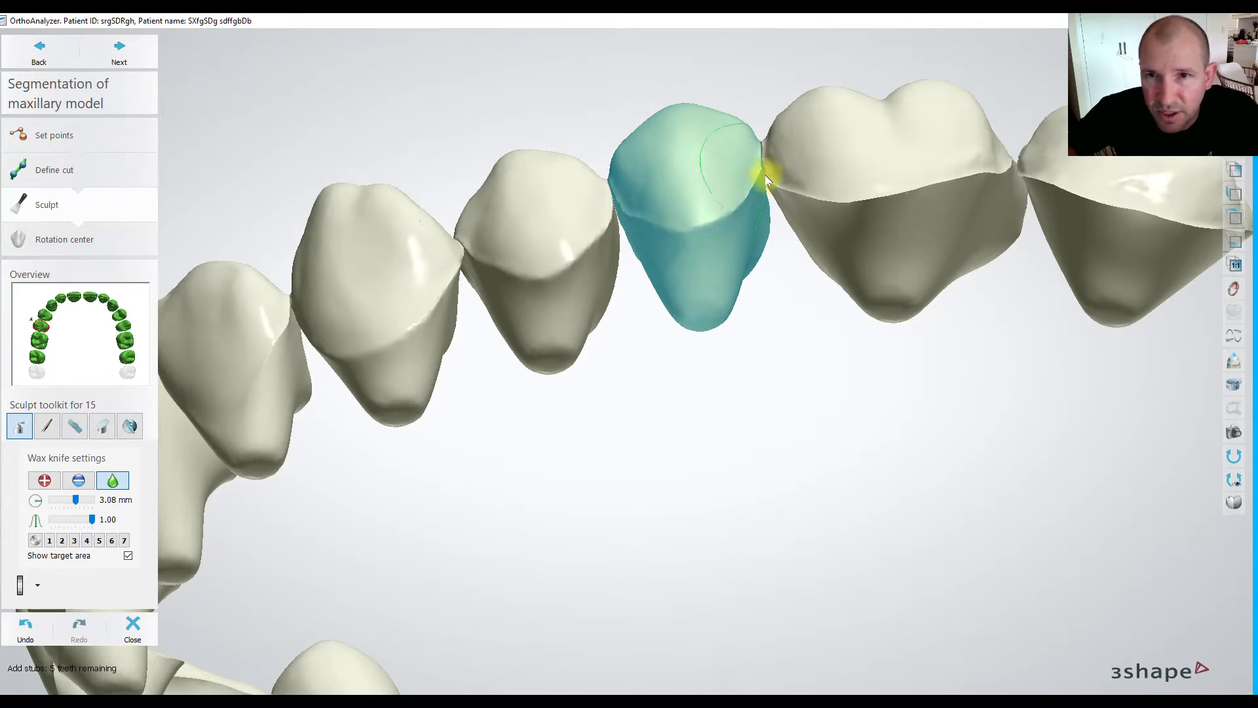
Proceed to the Rotation center stage and adjust the root end of tooth 15's long axis from the buccal side.
click(141, 51)
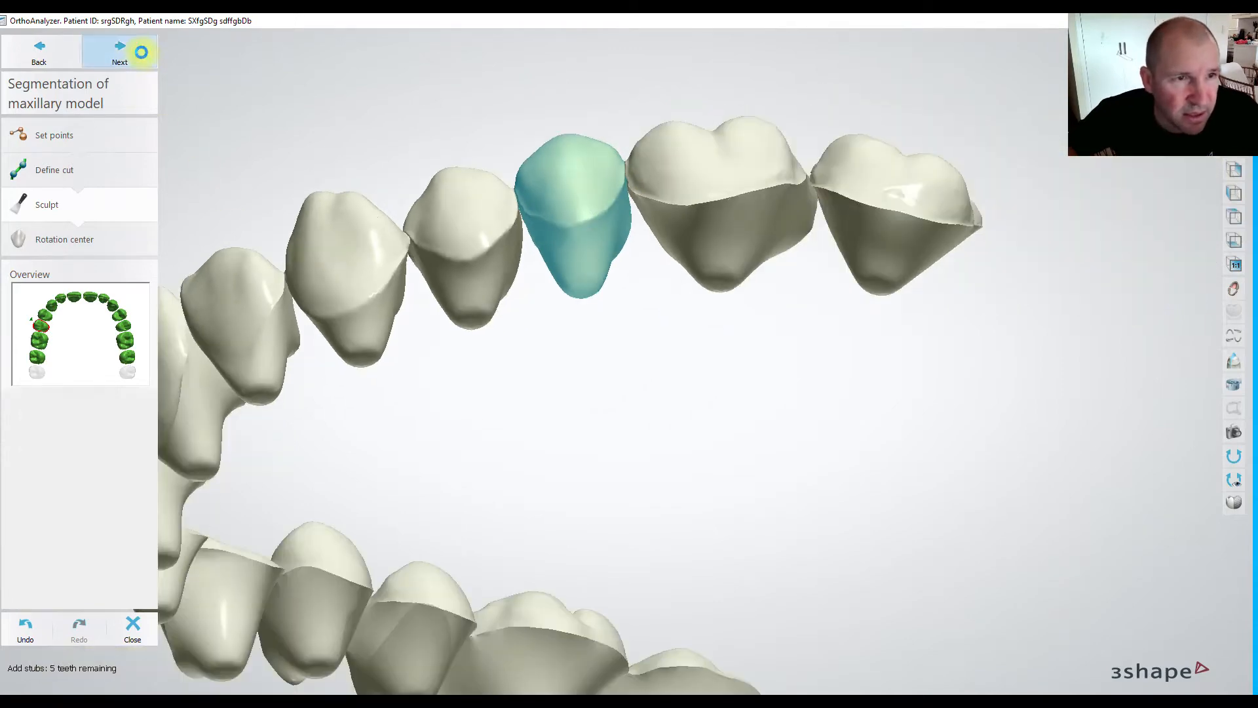
scroll(235, 220, down, 4)
right_drag(380, 262, 663, 266)
right_drag(589, 257, 521, 241)
scroll(419, 294, up, 4)
drag(380, 319, 389, 321)
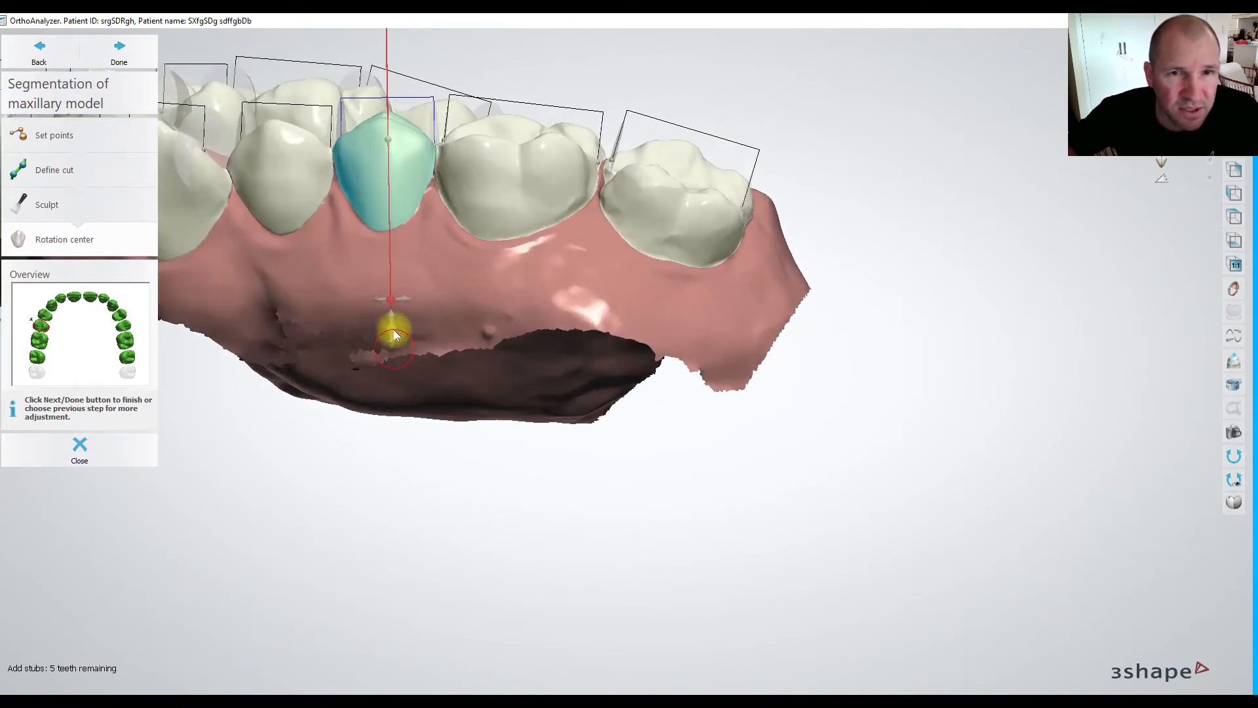
scroll(393, 329, down, 4)
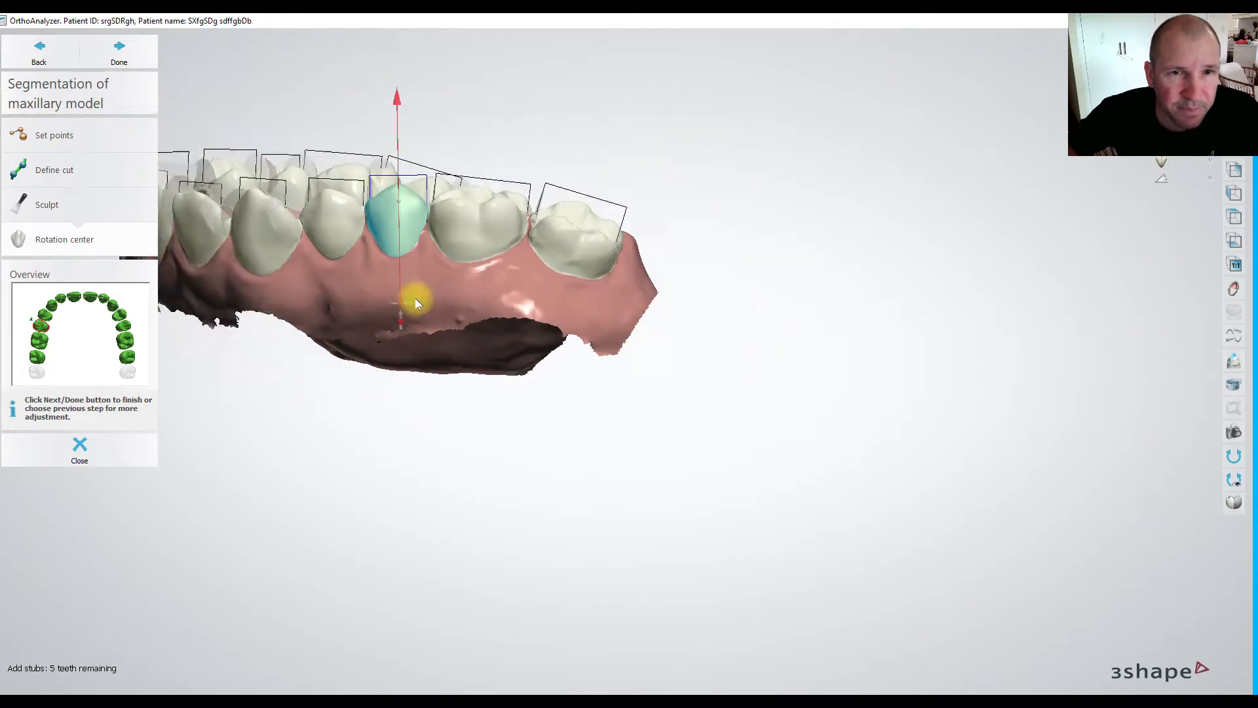
Adjust the long axes of teeth 14 and 15 at their root ends, hiding the gingiva to reveal the root stubs.
click(44, 313)
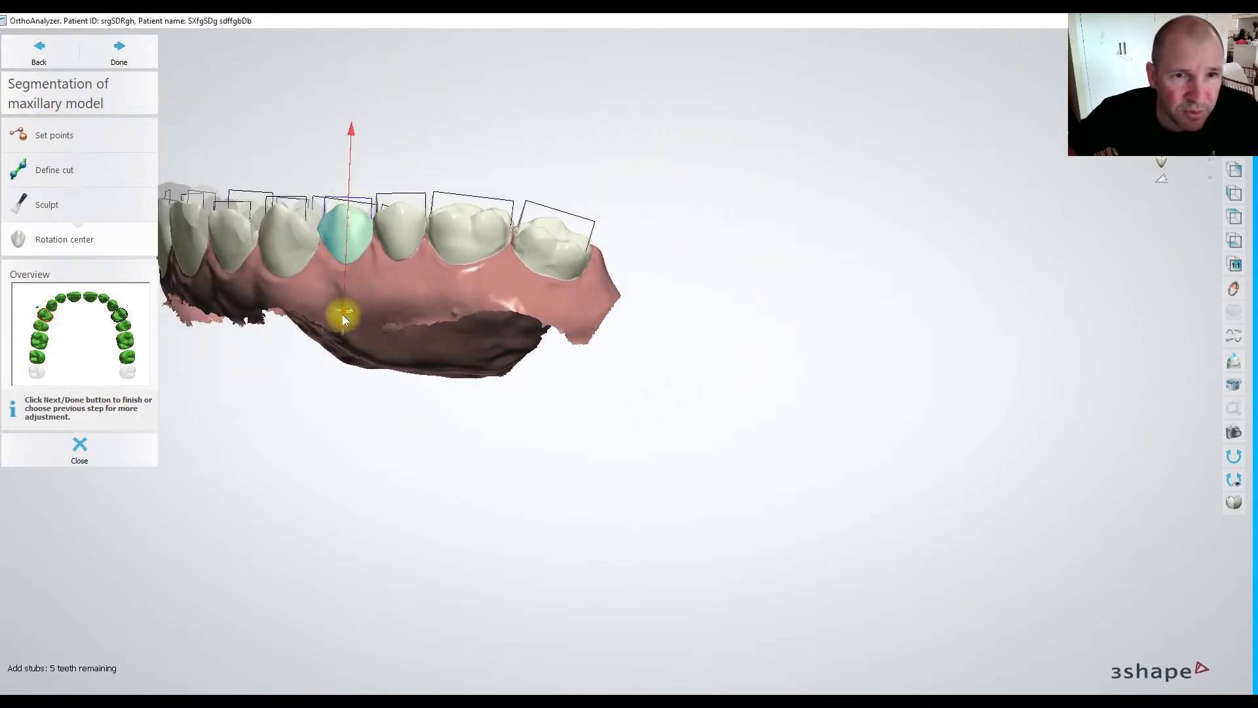
drag(342, 314, 353, 320)
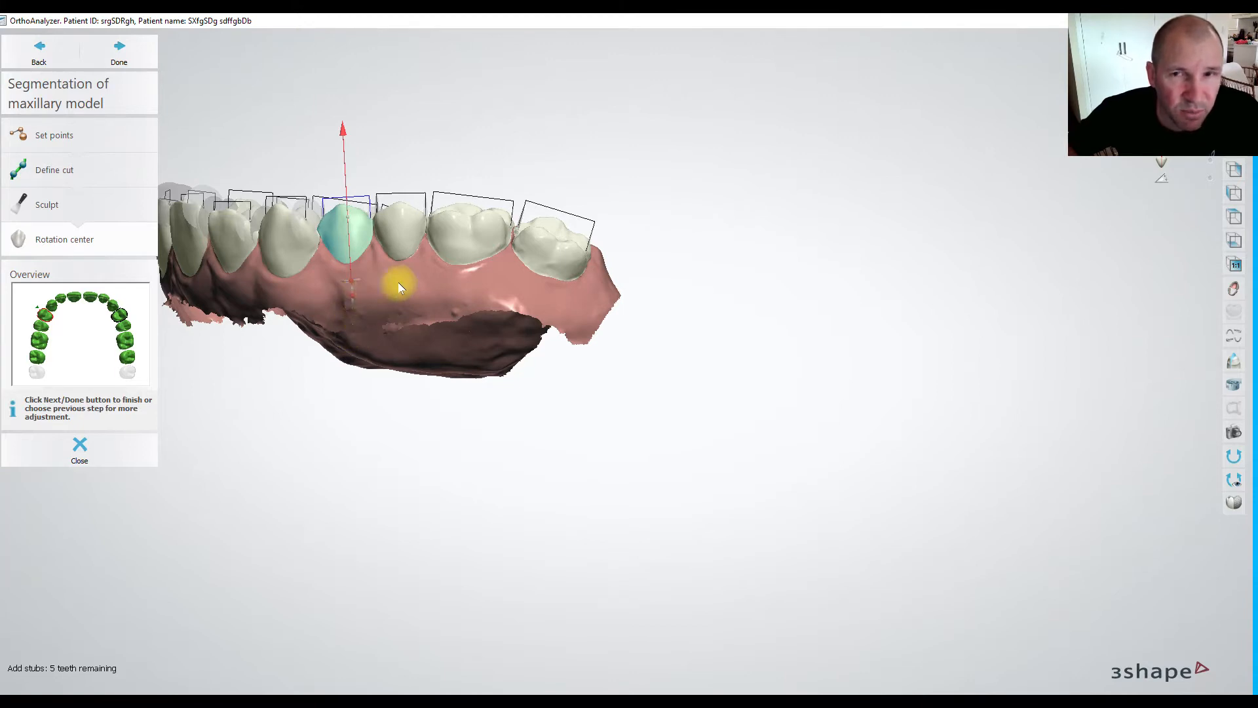
click(1161, 143)
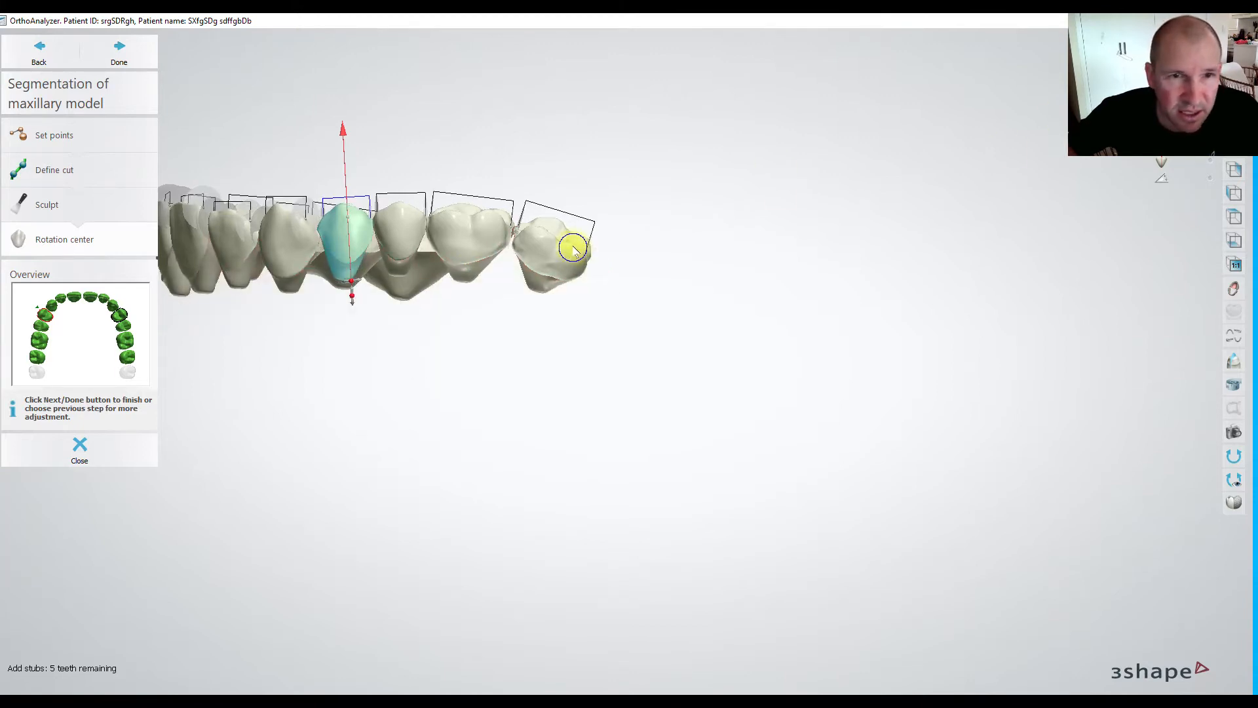
scroll(362, 296, up, 4)
drag(339, 266, 321, 322)
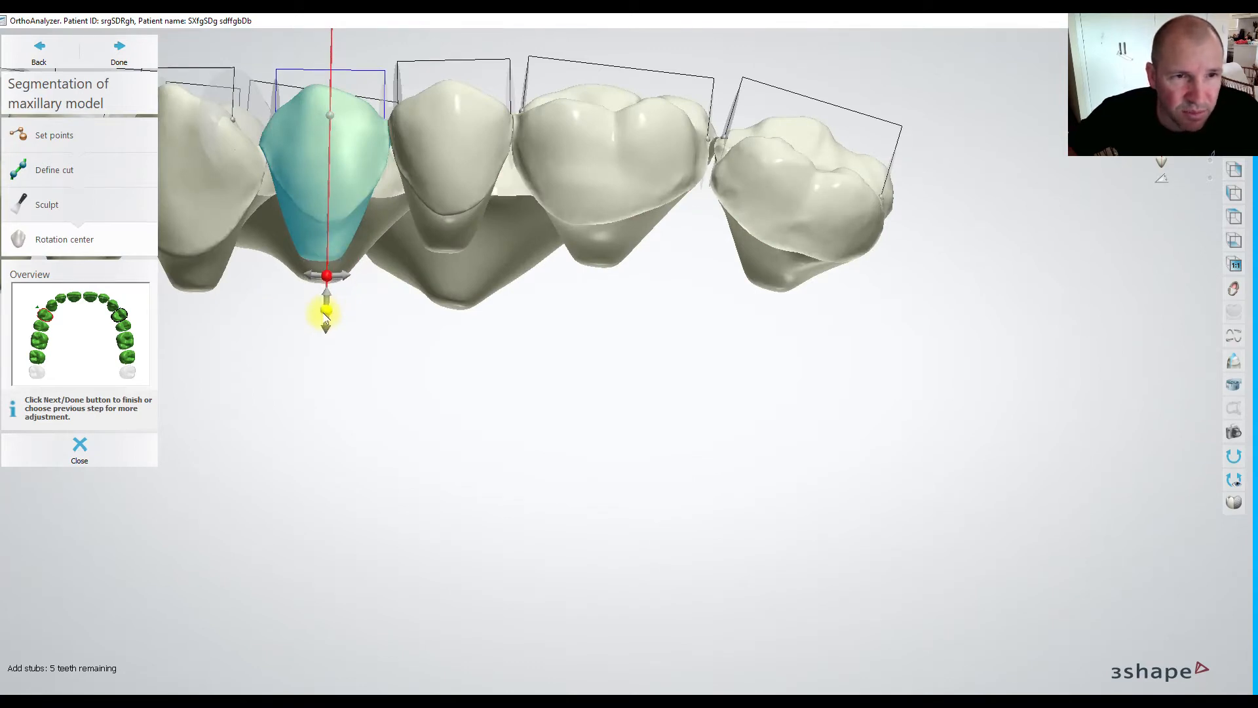
click(40, 322)
drag(447, 314, 439, 320)
Check the long axes of teeth 16 and 17, and finish the maxillary segmentation.
click(40, 339)
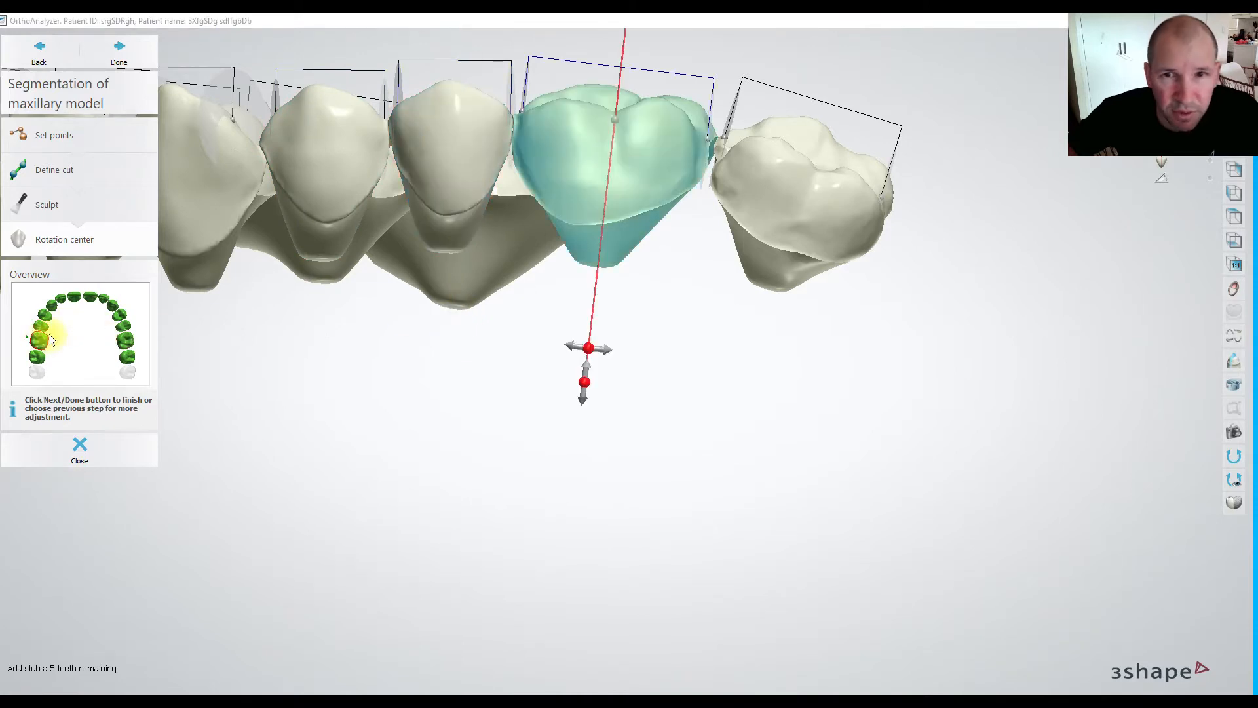
click(36, 373)
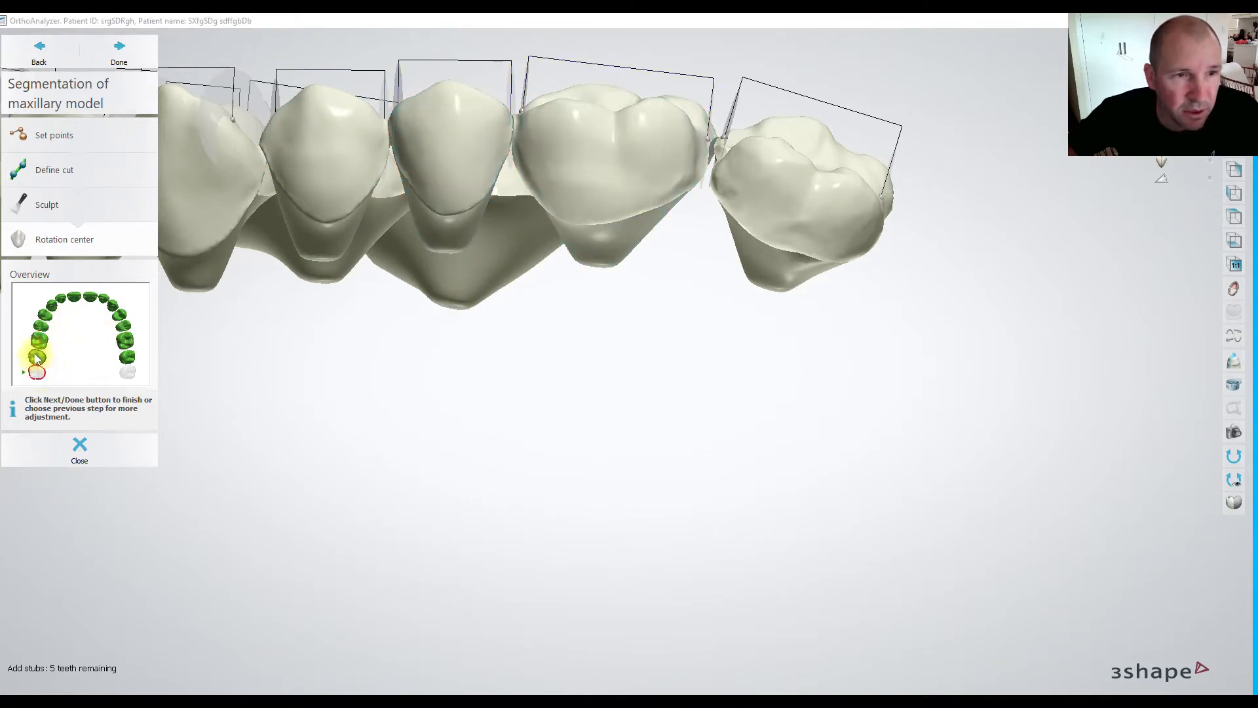
click(36, 355)
scroll(500, 312, down, 5)
right_drag(516, 309, 643, 331)
scroll(682, 356, up, 4)
scroll(655, 354, down, 5)
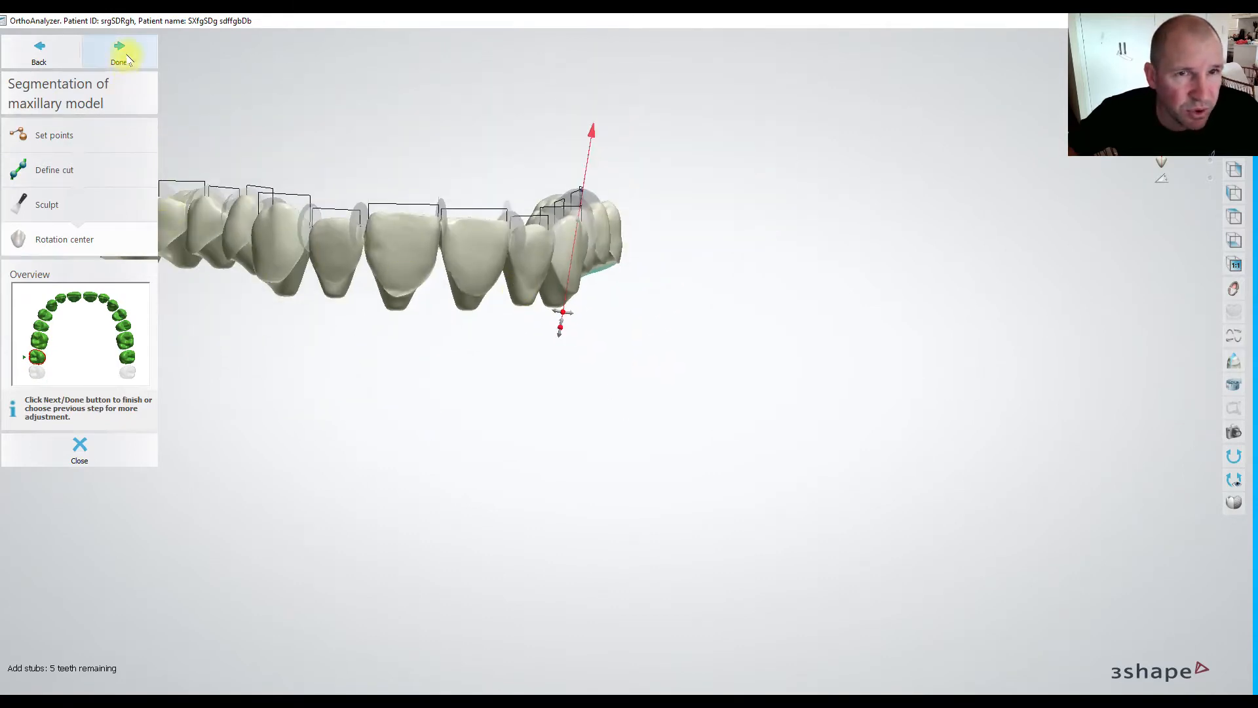
click(120, 56)
scroll(551, 261, down, 5)
right_drag(568, 269, 257, 274)
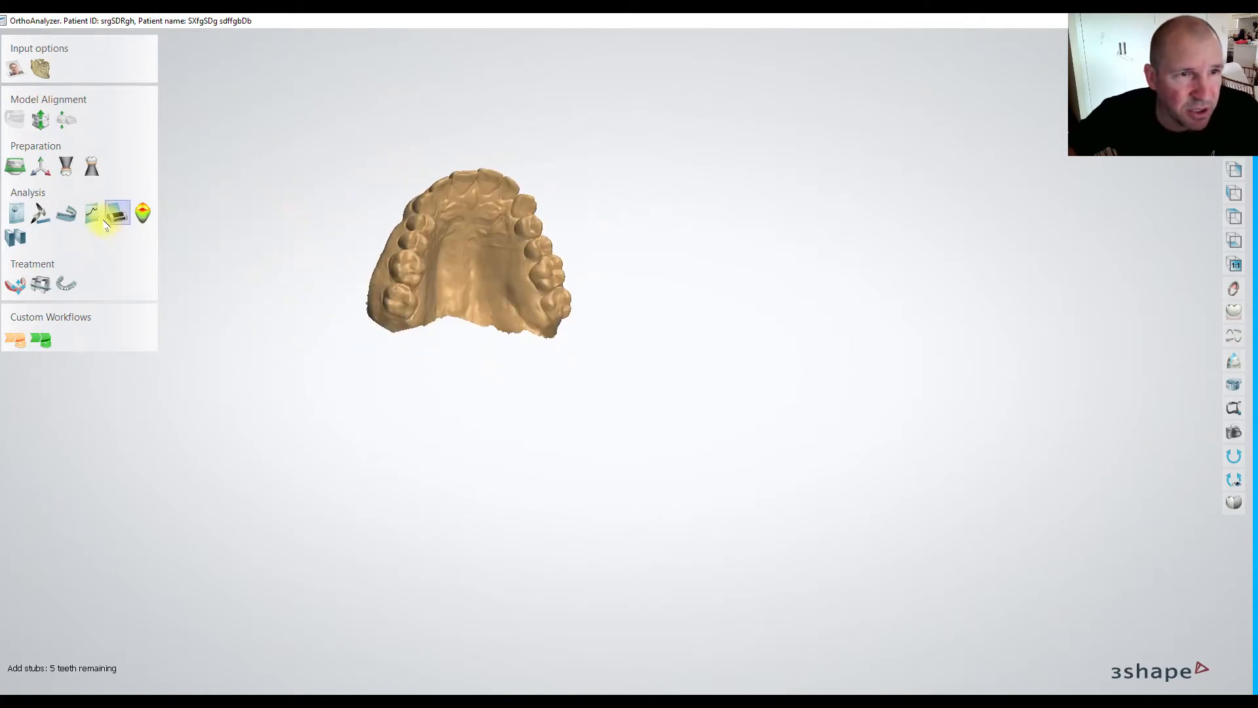
Review the tooth width, Bolton and space analyses in the analysis reports, and close them.
click(96, 209)
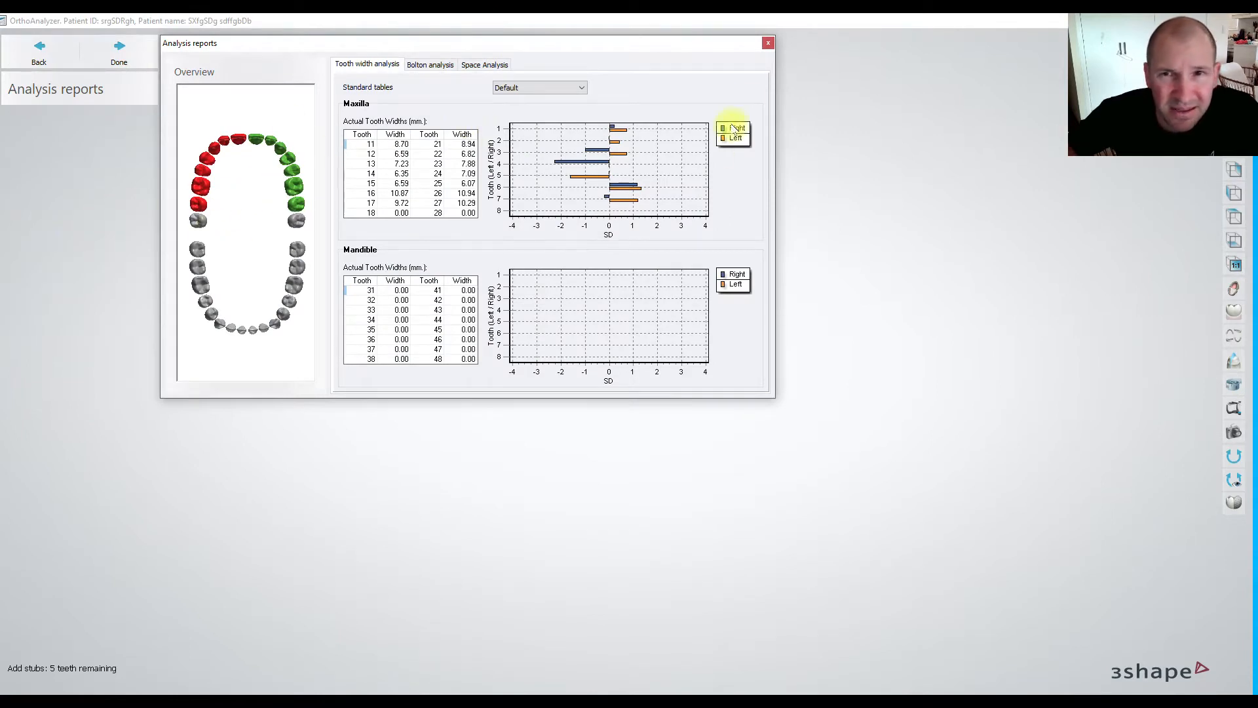
click(432, 66)
click(491, 66)
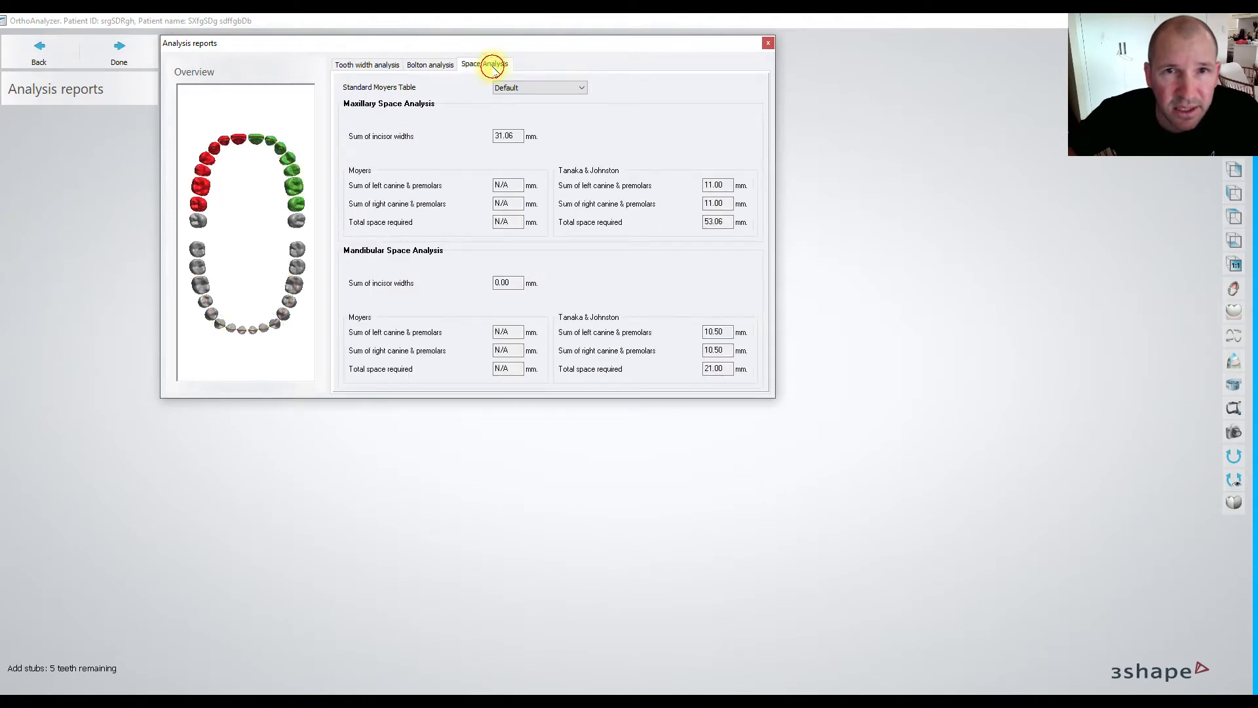
click(365, 65)
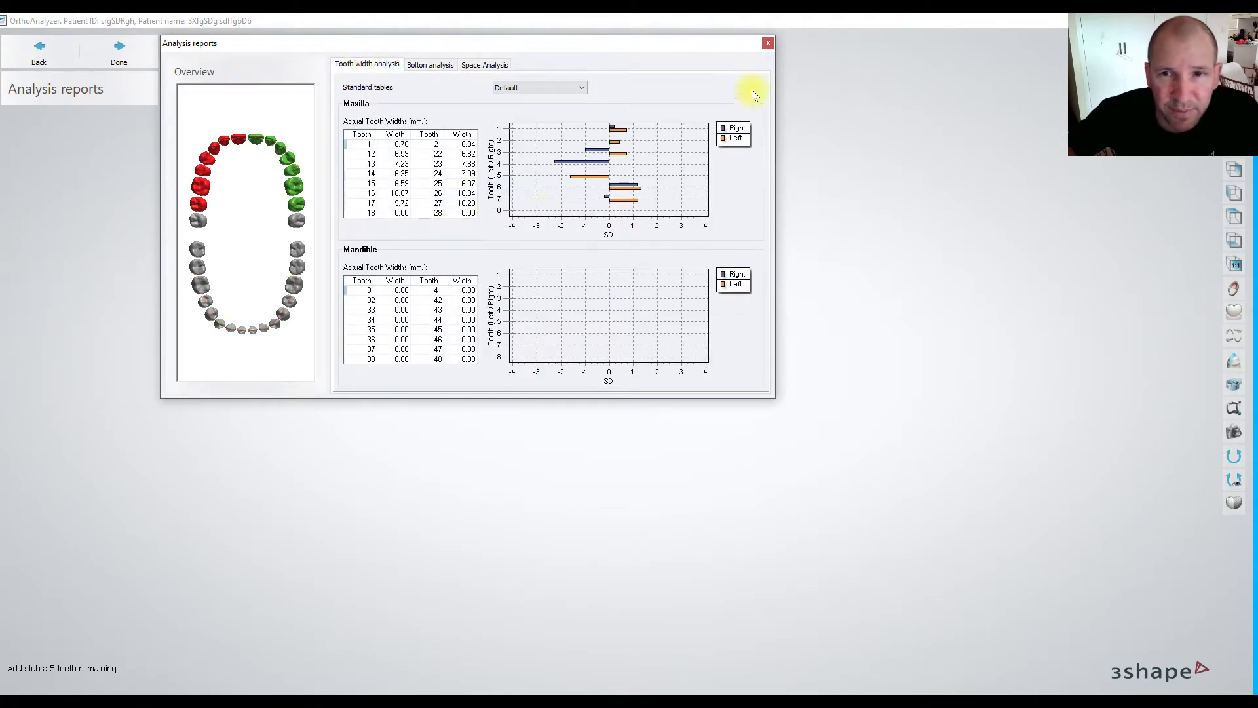
click(769, 43)
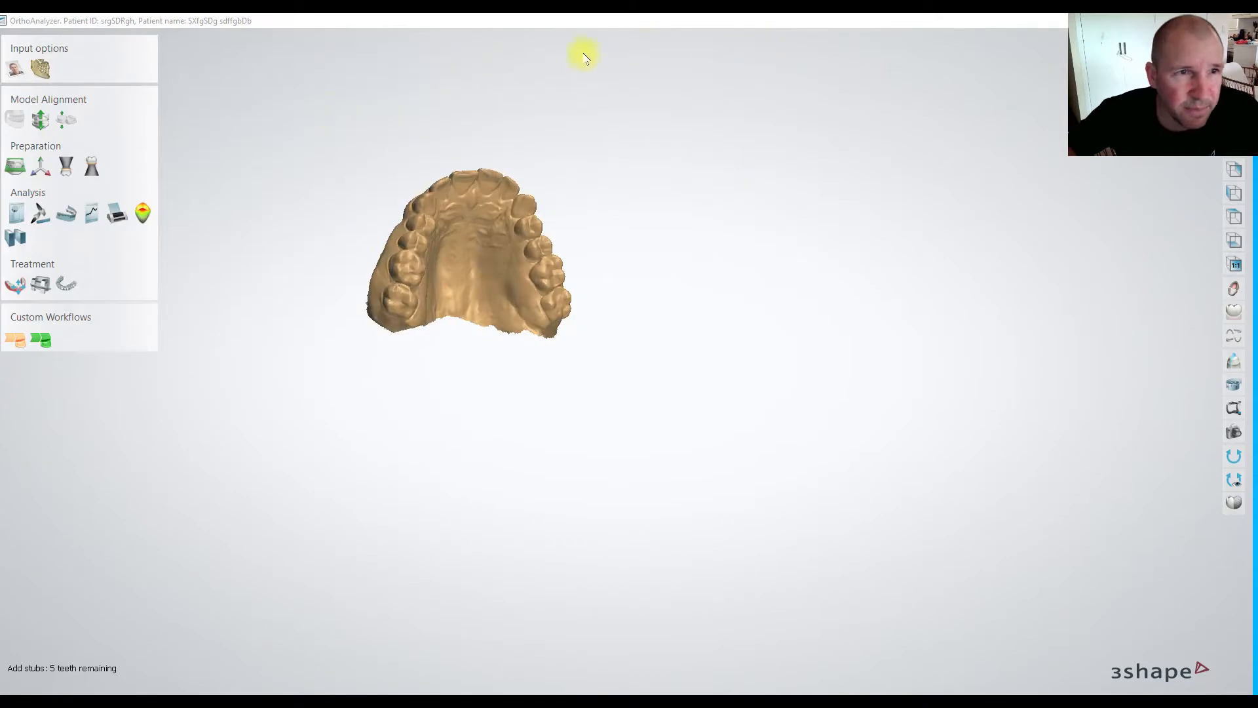
Generate an Overview report with the AnalysisReport template, look over its jaw images, and close the report.
click(129, 213)
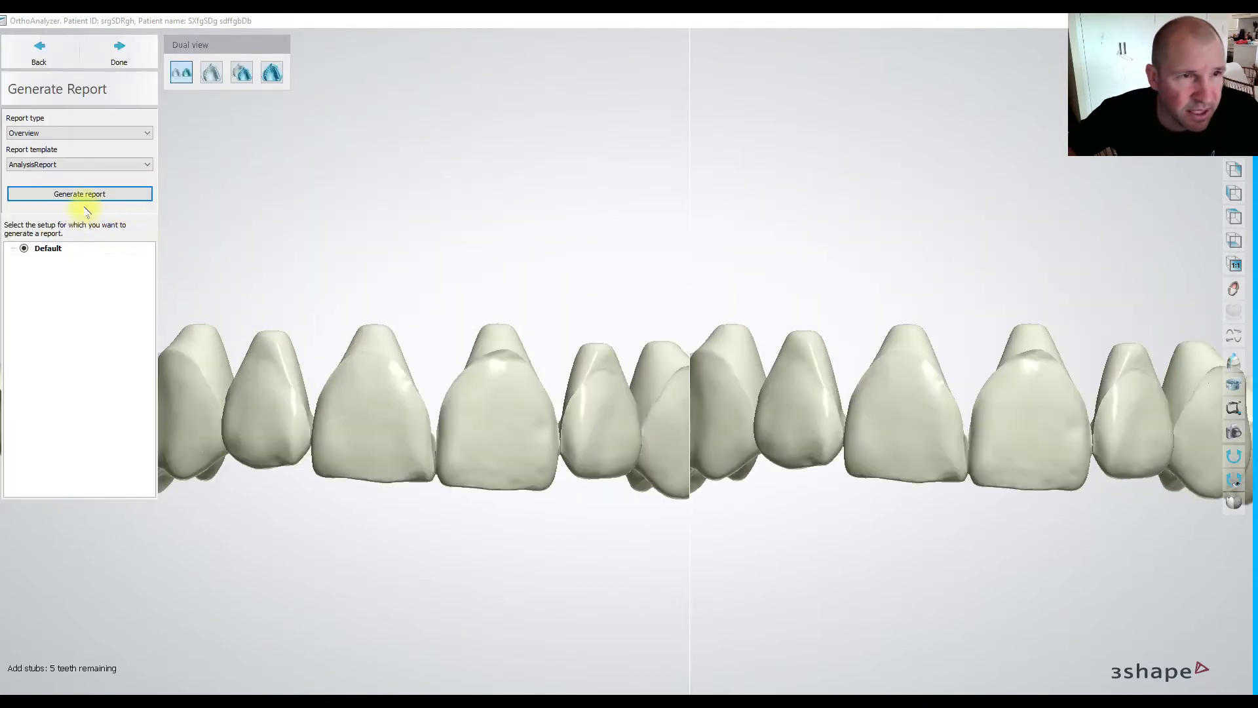
click(110, 168)
click(107, 177)
click(86, 196)
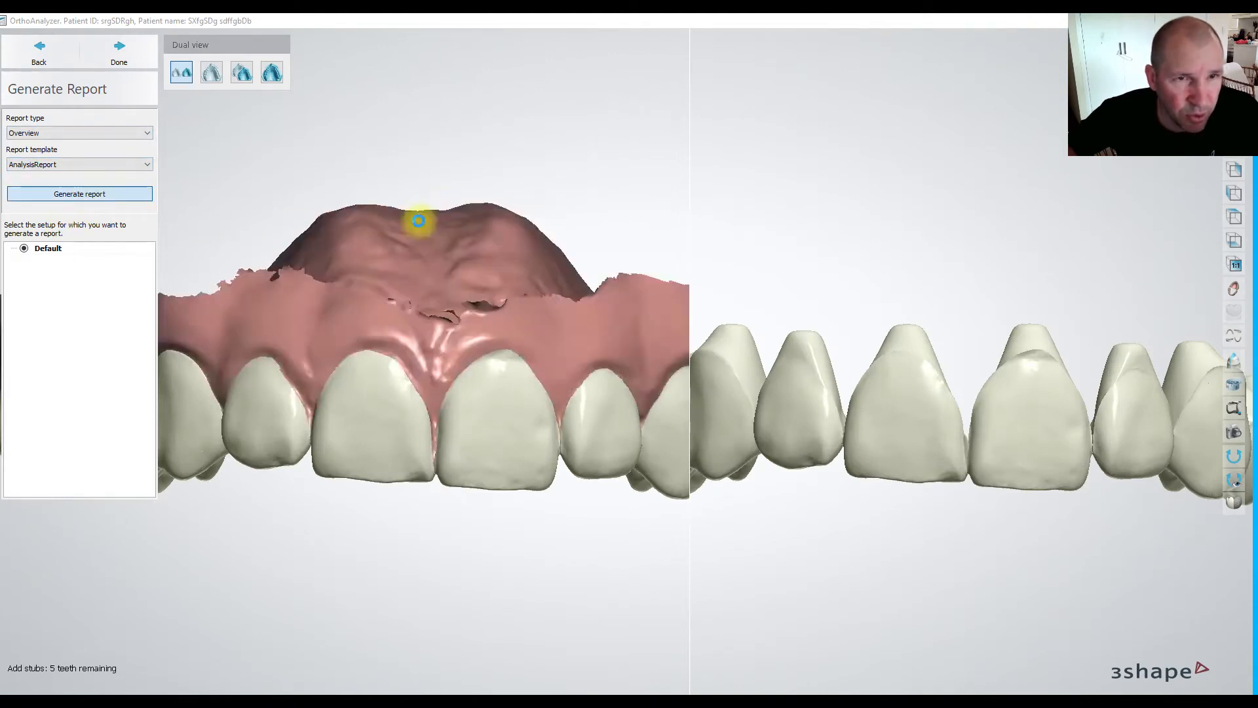
click(672, 487)
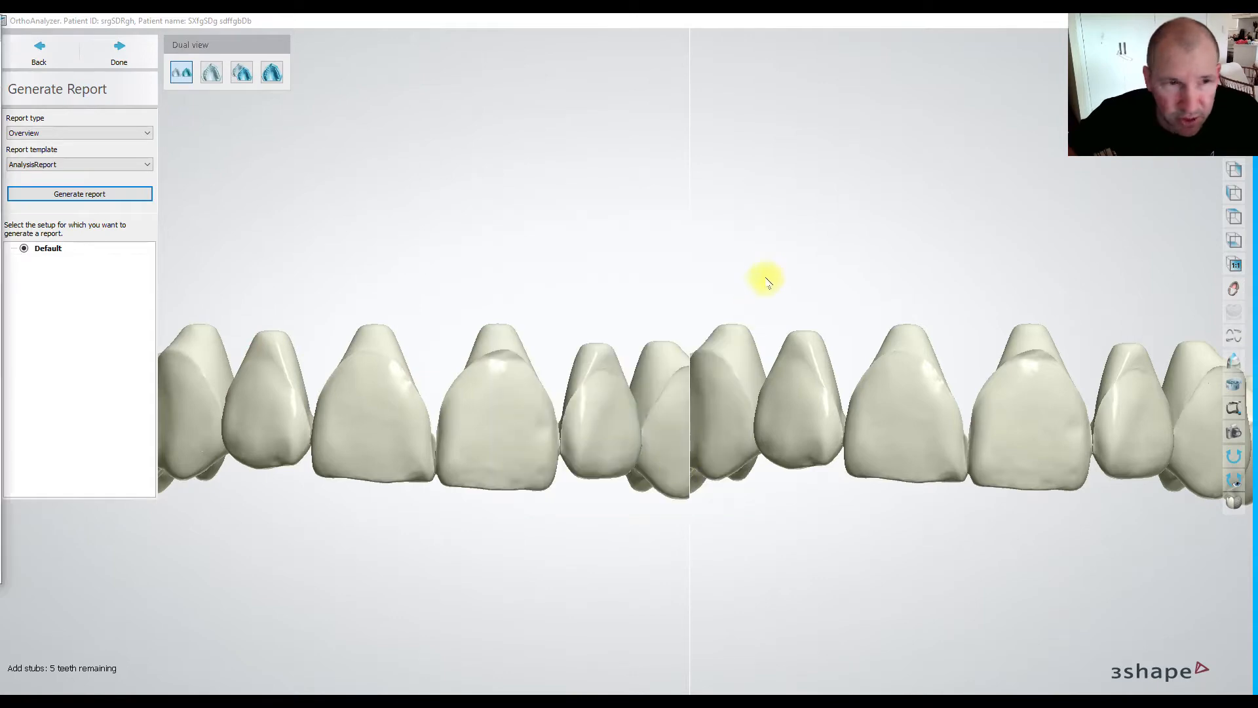
drag(0, 79, 246, 14)
scroll(822, 237, down, 2)
scroll(828, 240, up, 3)
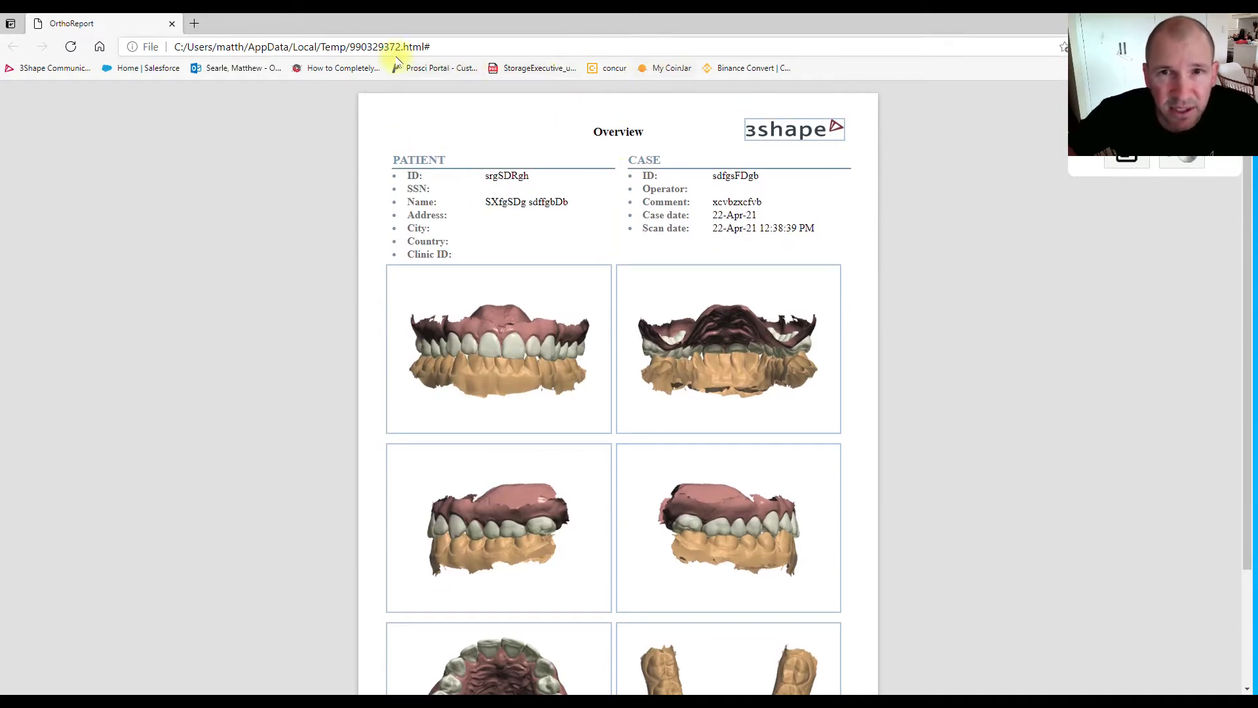
click(172, 24)
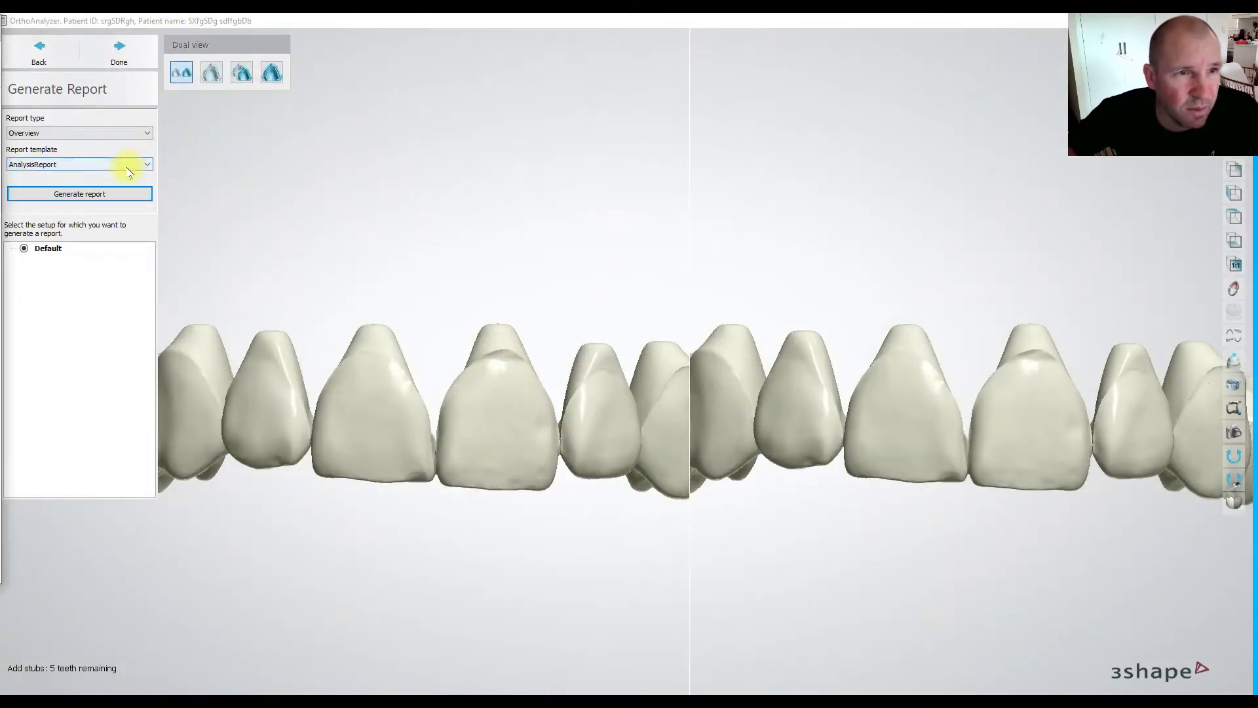
Generate a Clear Aligners report for the Default setup and bring it up in the browser.
click(143, 131)
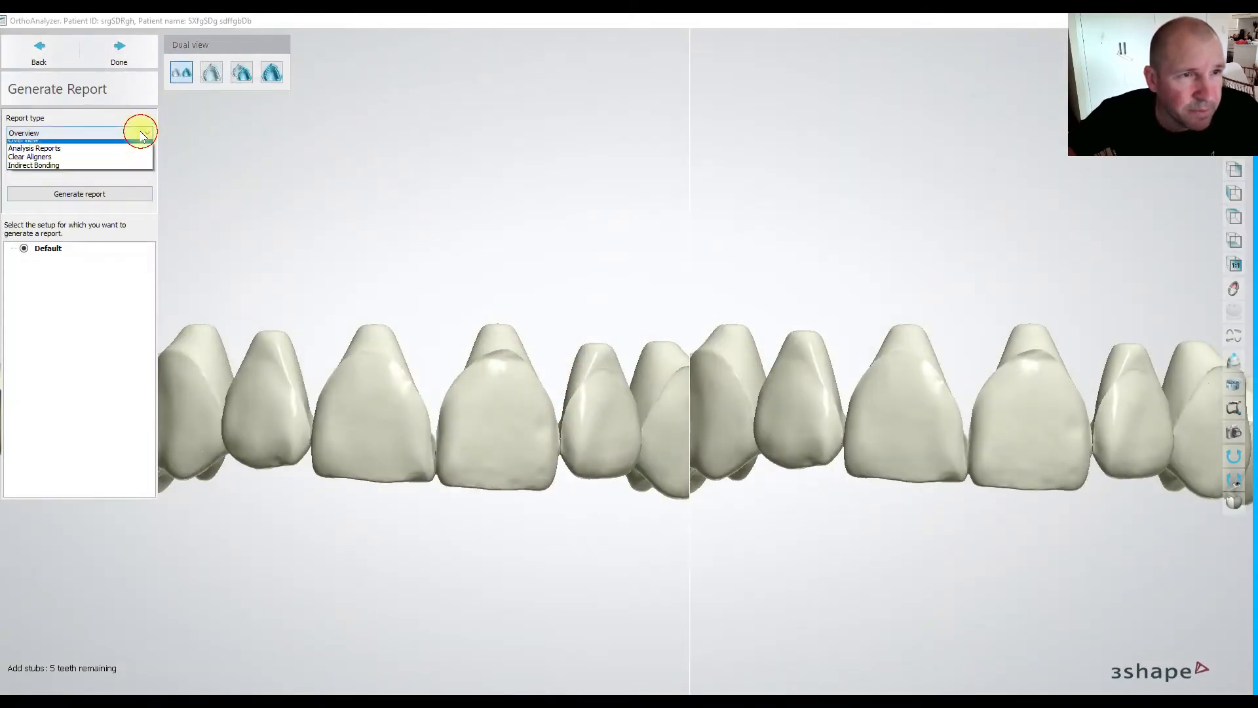
click(59, 162)
click(97, 195)
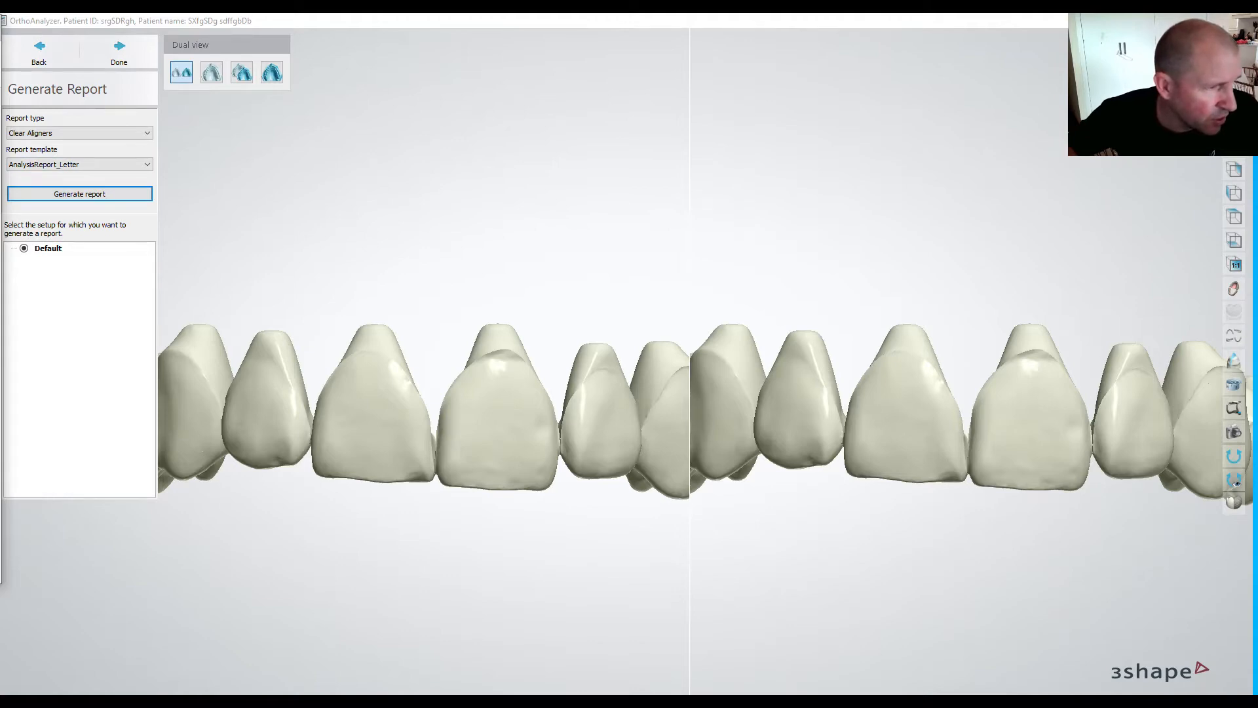
drag(2, 41, 314, 14)
Review the Clear Aligners report's jaw images and IPR Report & Attachments page, close it, and leave report generation.
scroll(644, 264, up, 4)
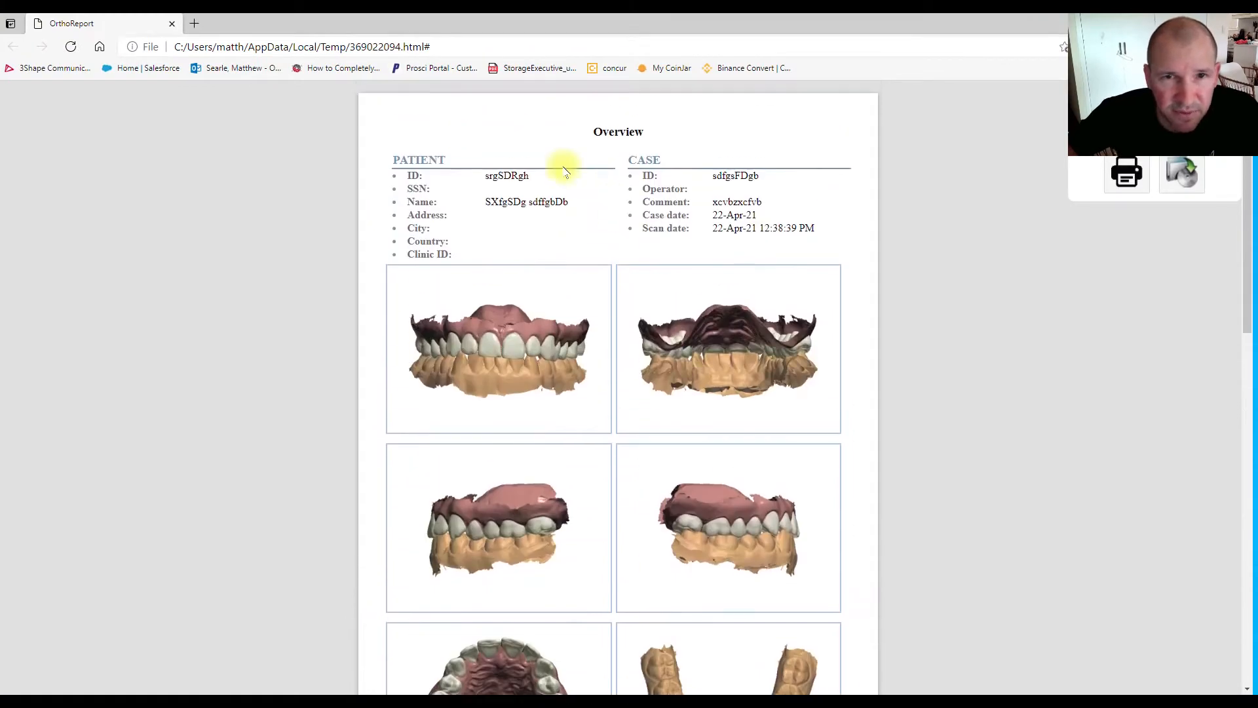
scroll(760, 222, down, 11)
scroll(596, 295, up, 5)
scroll(591, 298, down, 3)
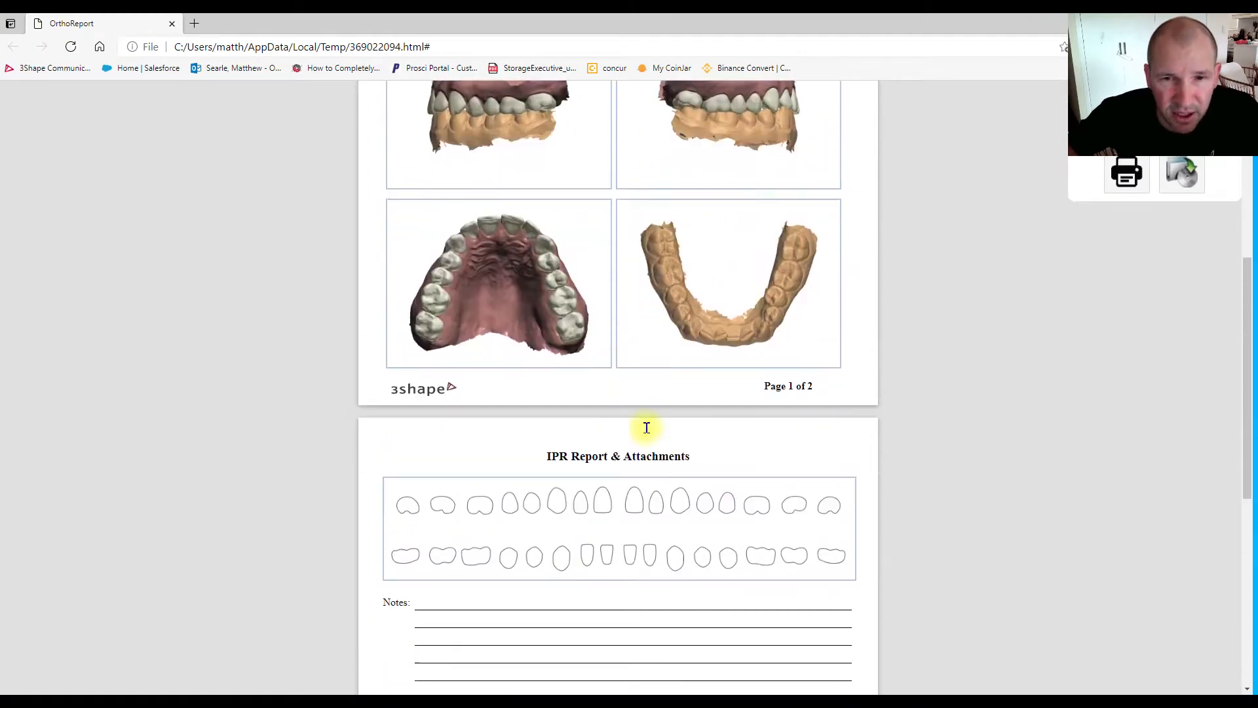
scroll(661, 258, up, 10)
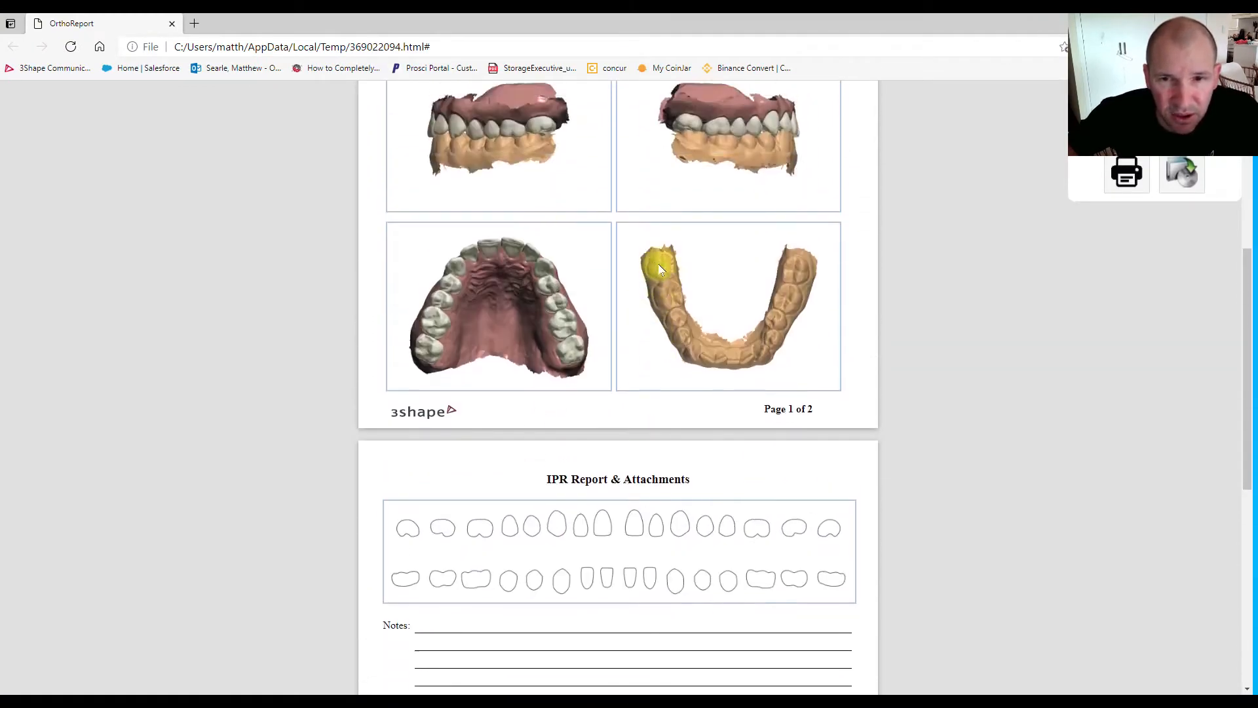
click(173, 25)
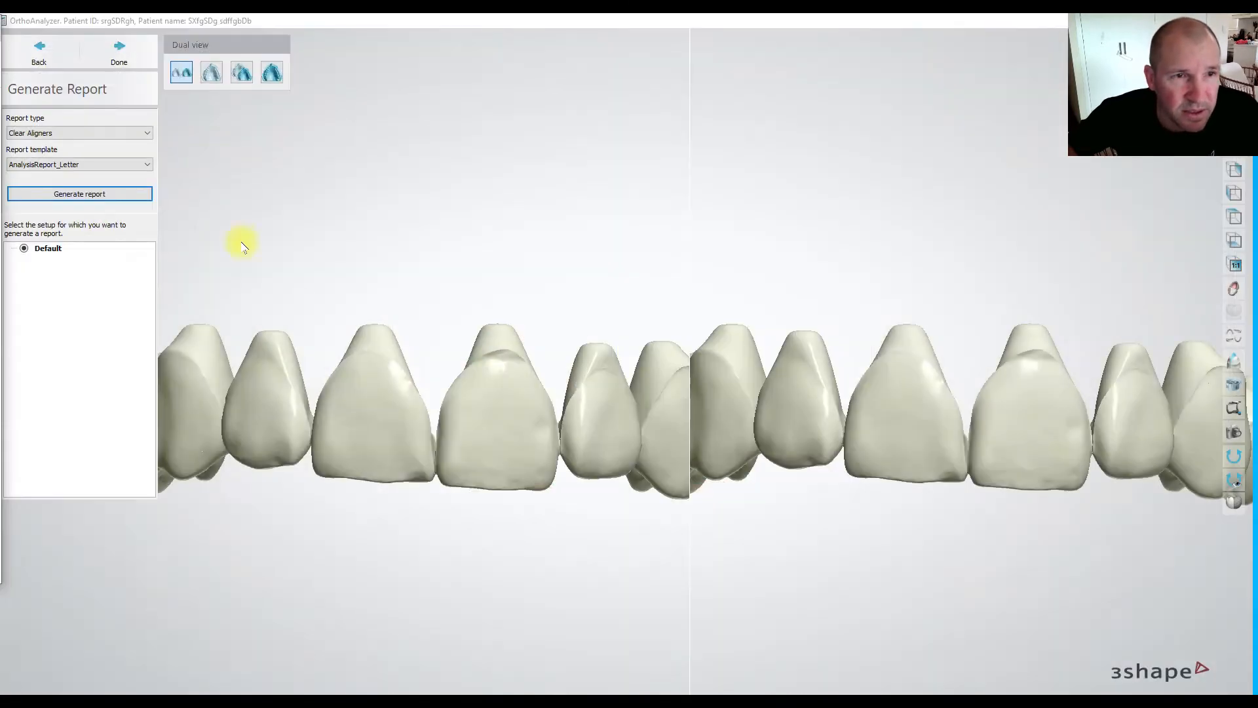
click(46, 52)
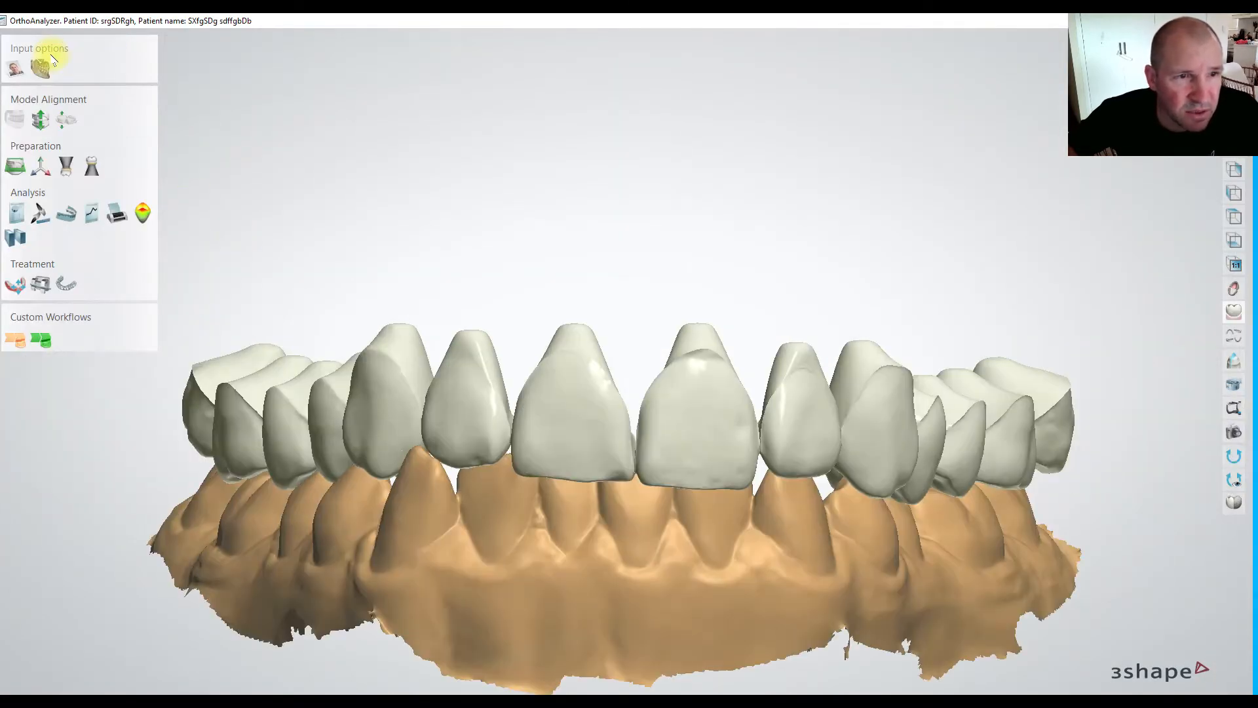
Reopen the maxillary model segmentation and return to its Sculpt stage with tooth 17 selected.
right_drag(360, 396, 464, 339)
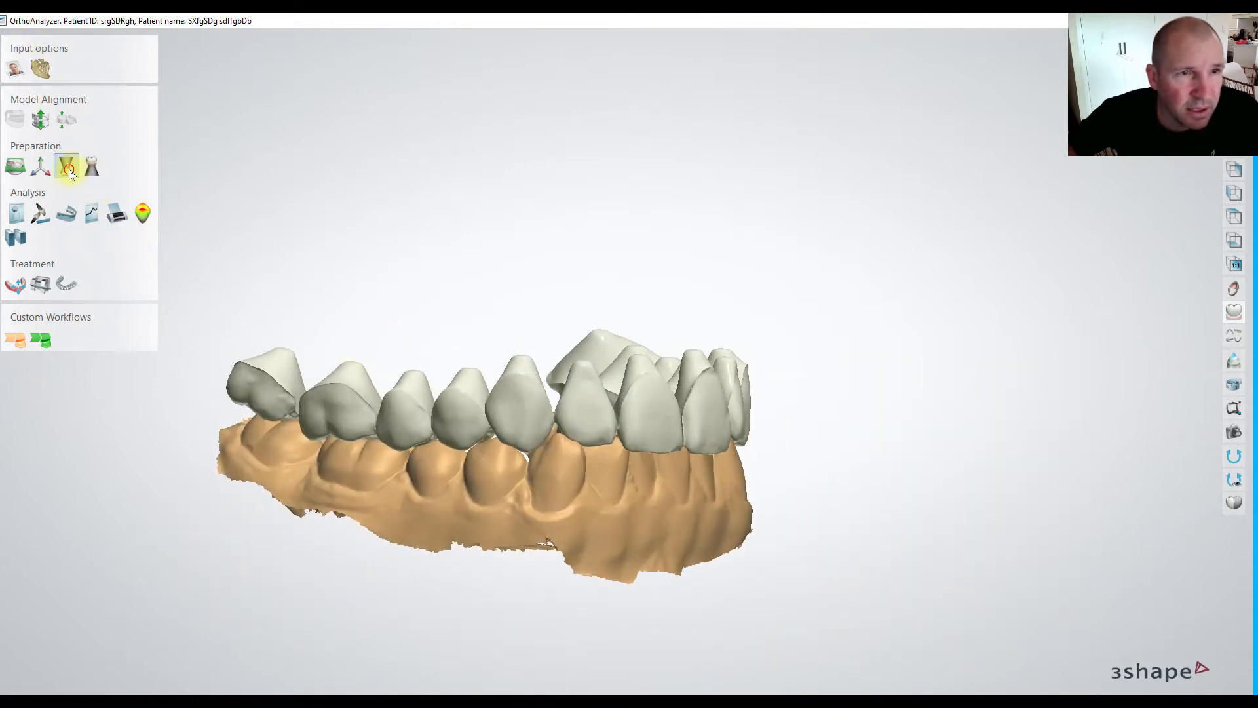
click(92, 169)
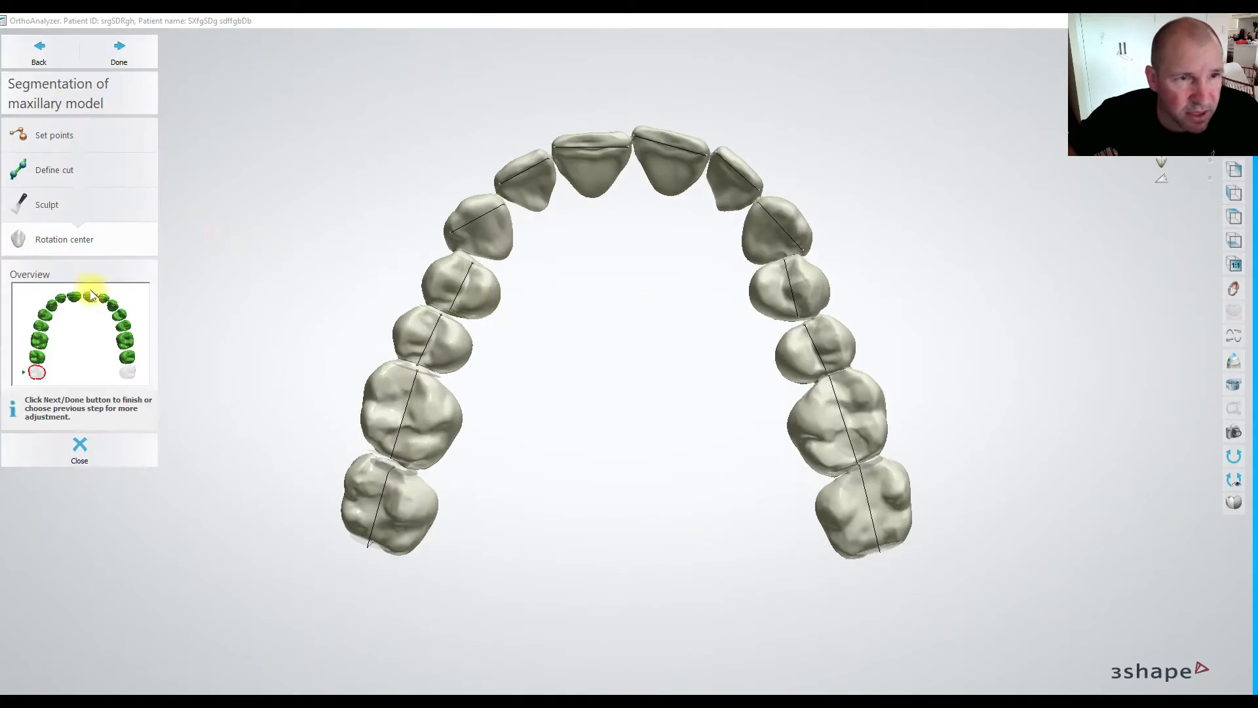
click(58, 203)
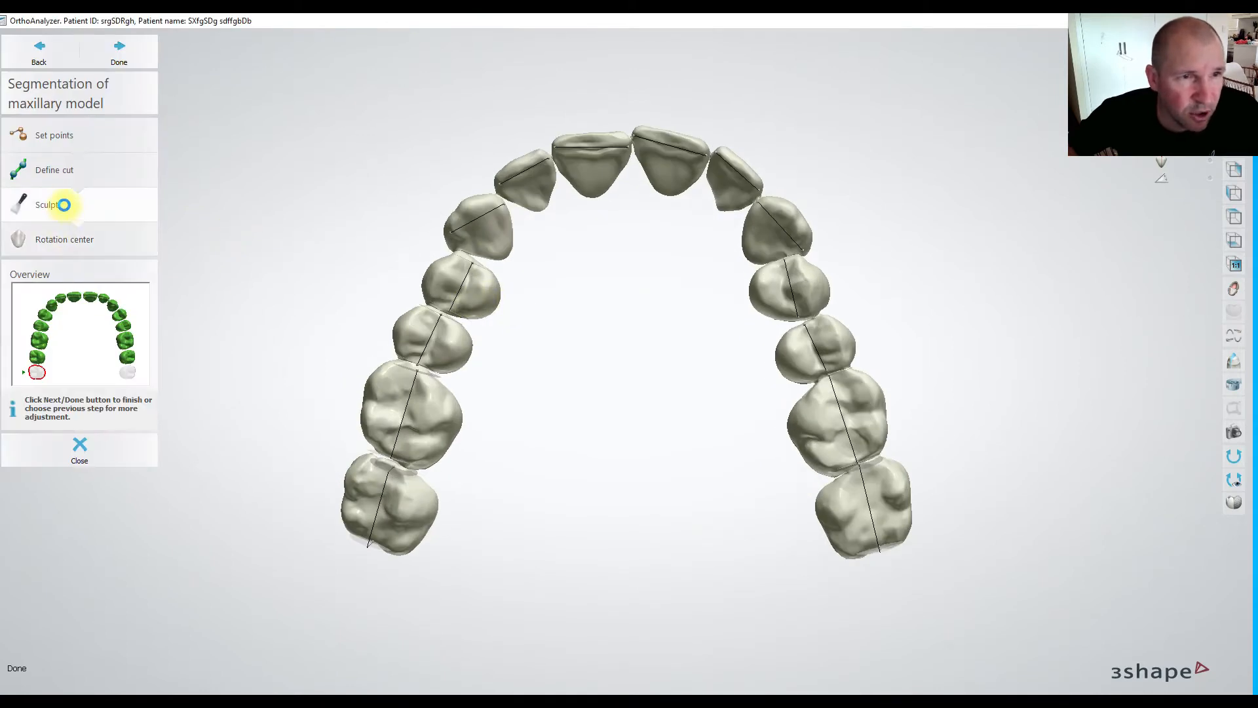
click(37, 372)
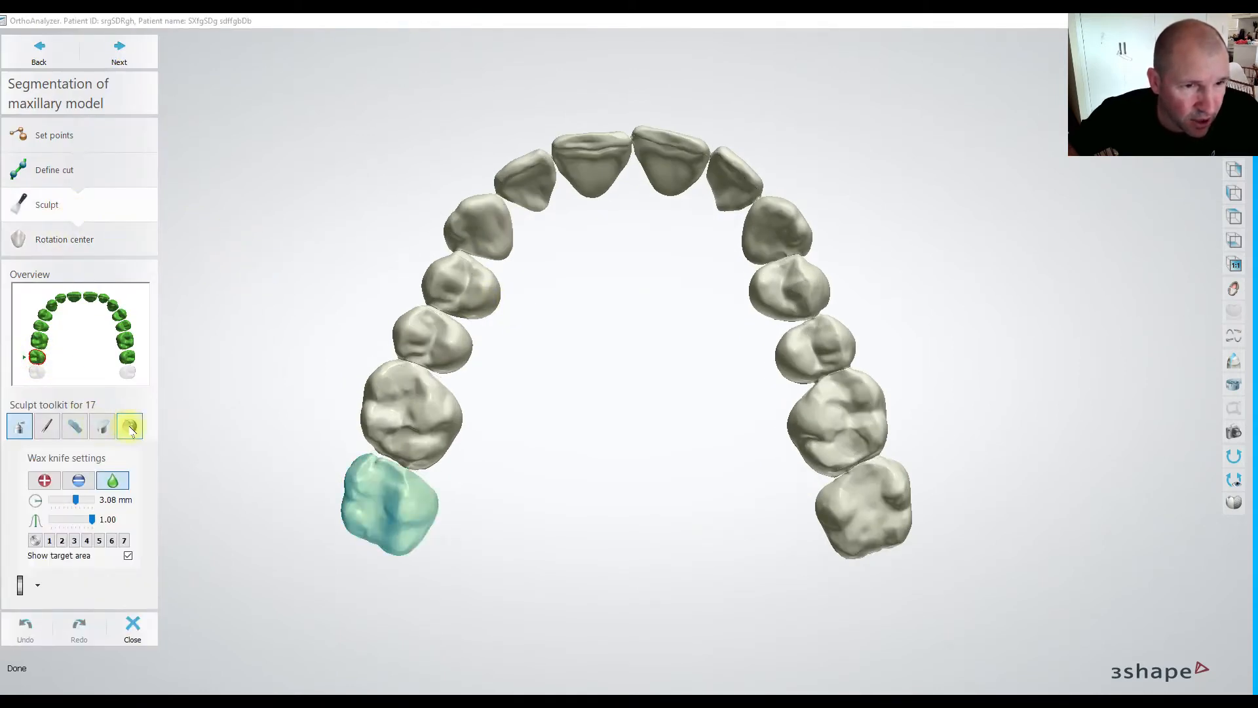
Look through the sculpt toolkit's settings for tooth 17, including Remove Artifacts, Plane cut and Spline cut.
click(49, 425)
click(75, 425)
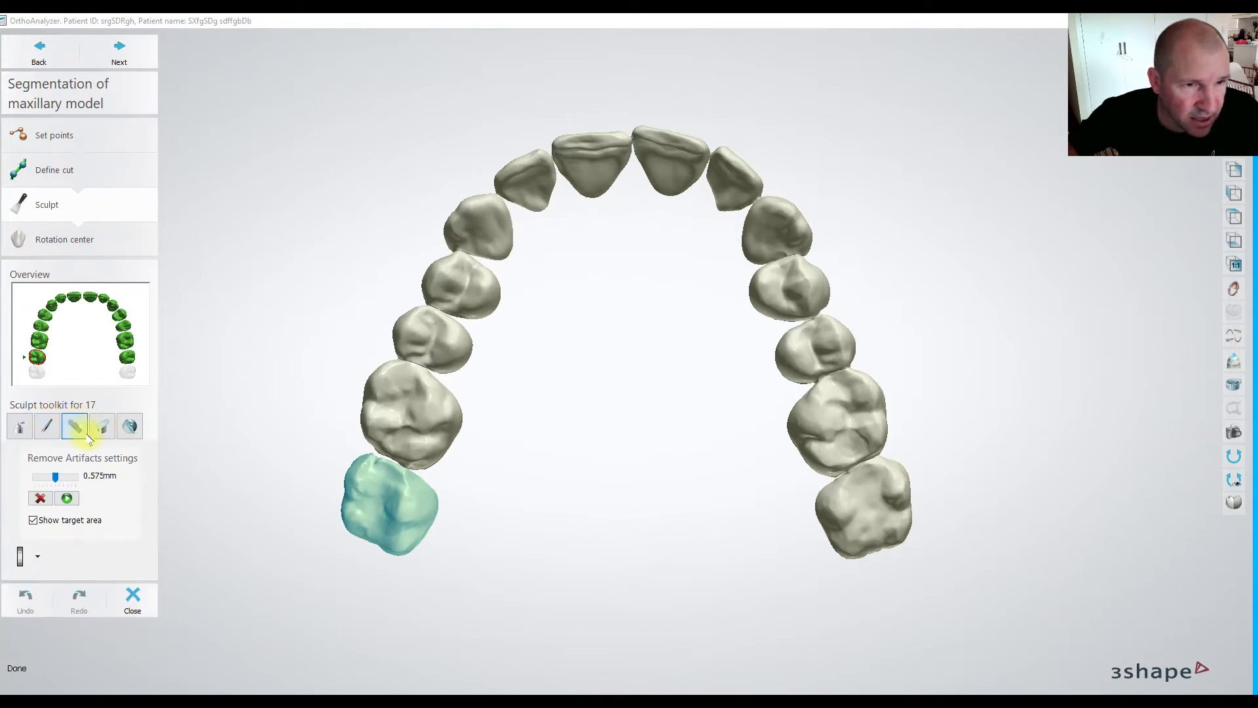
click(102, 428)
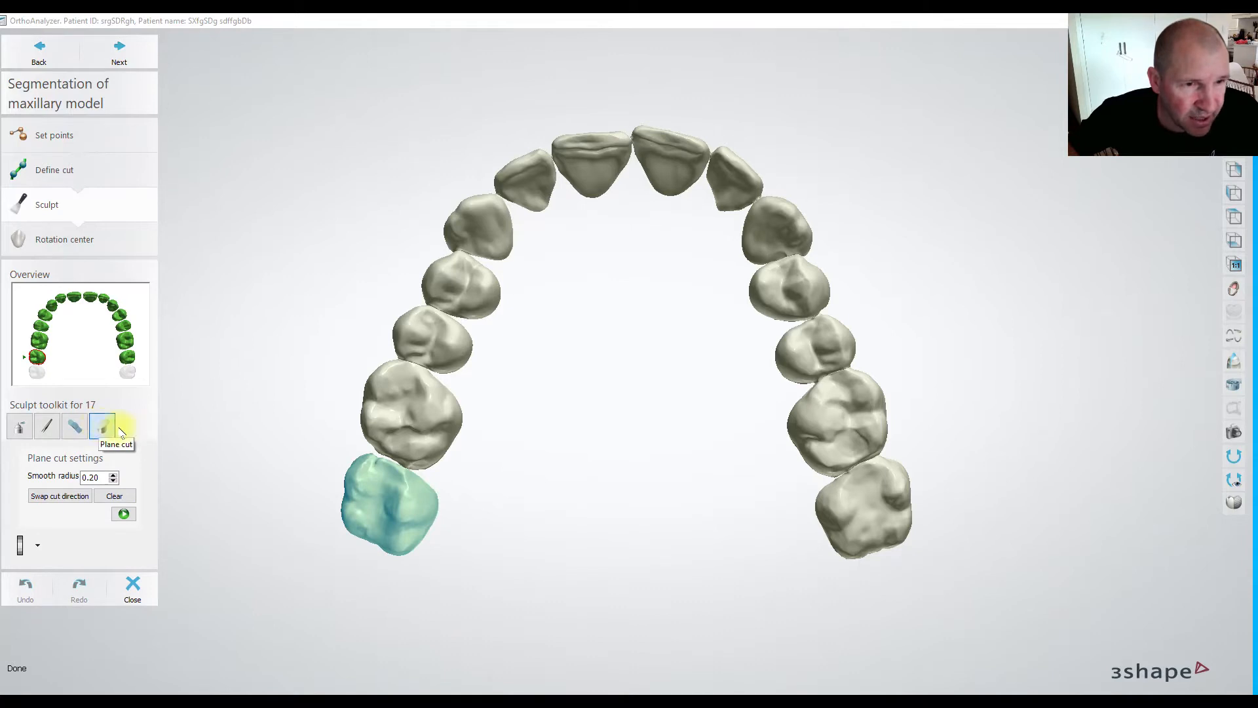
click(130, 427)
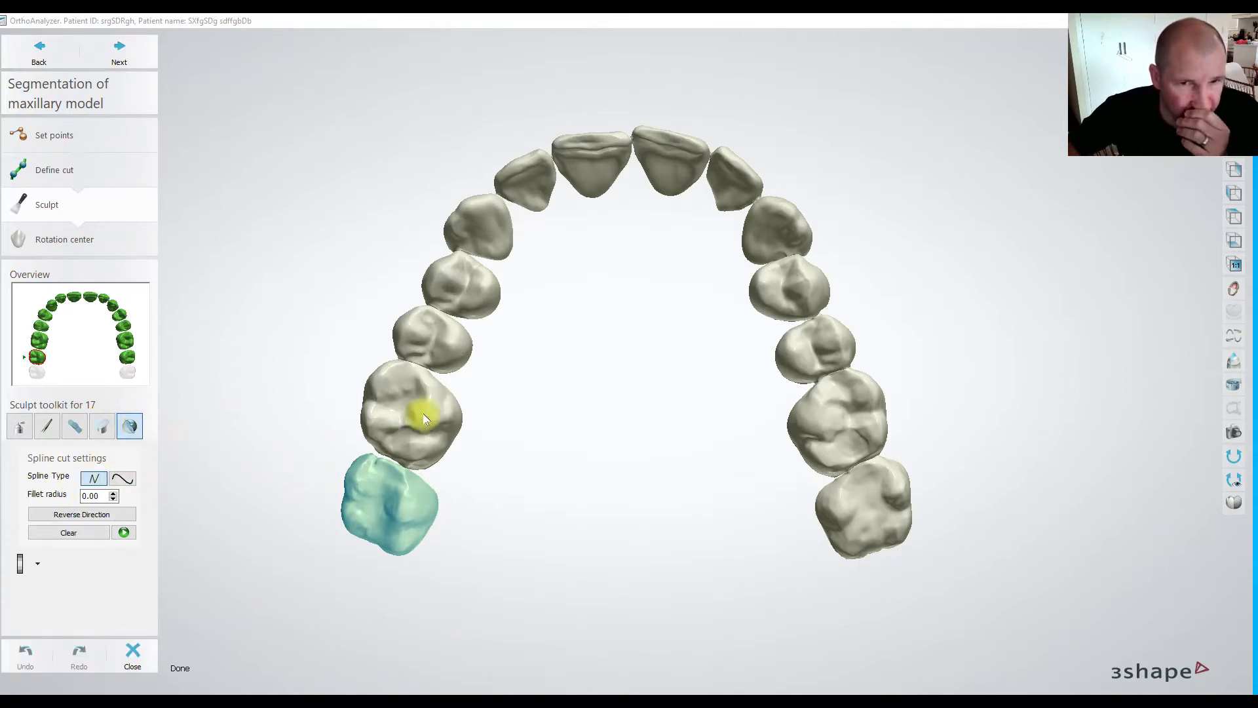
Try adding material to tooth 17's outer side with the wax knife at a 1.16 mm radius, and undo it.
click(20, 427)
right_drag(265, 459, 415, 402)
scroll(426, 383, up, 5)
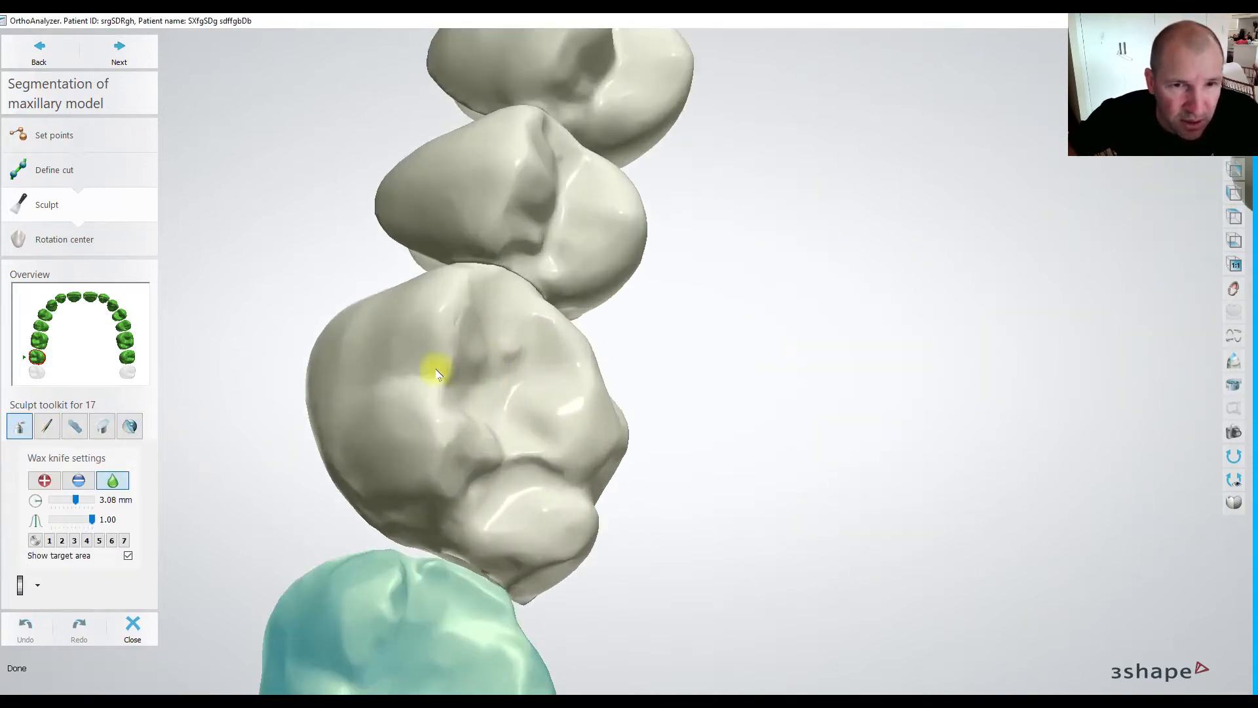
click(46, 481)
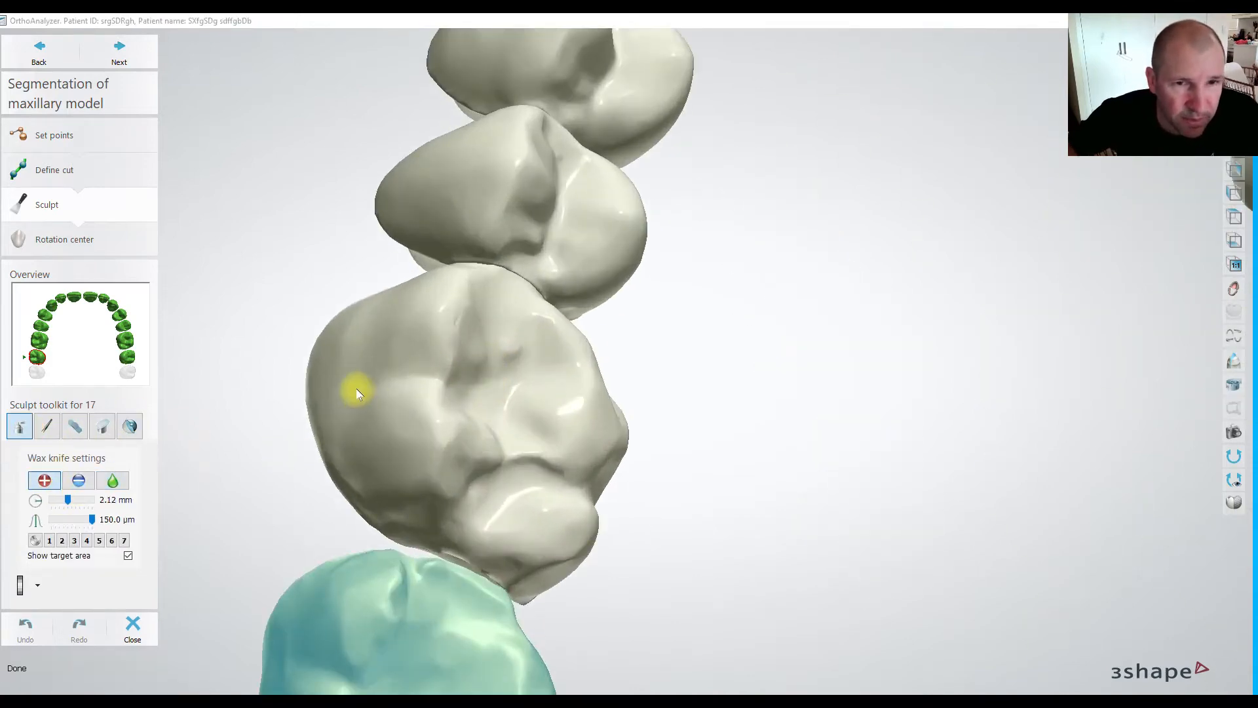
scroll(482, 469, down, 5)
scroll(492, 464, up, 6)
scroll(517, 534, down, 3)
middle_drag(396, 567, 416, 331)
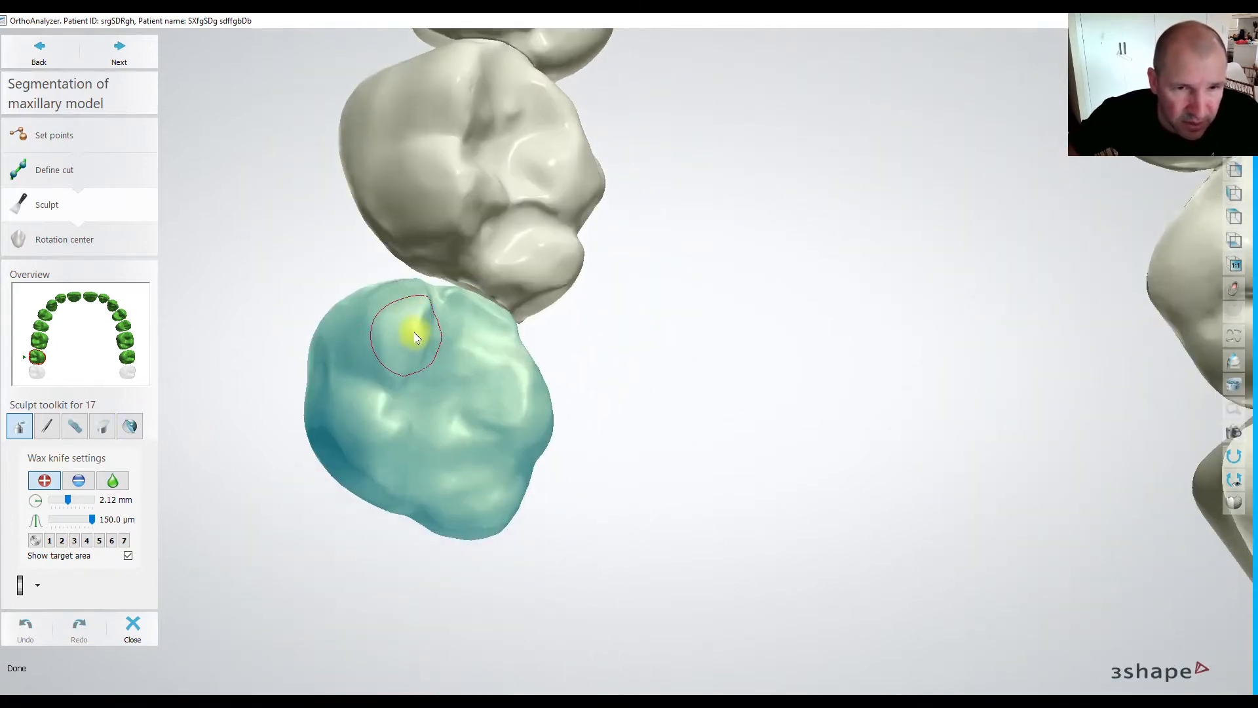
right_drag(416, 331, 443, 357)
drag(63, 507, 59, 501)
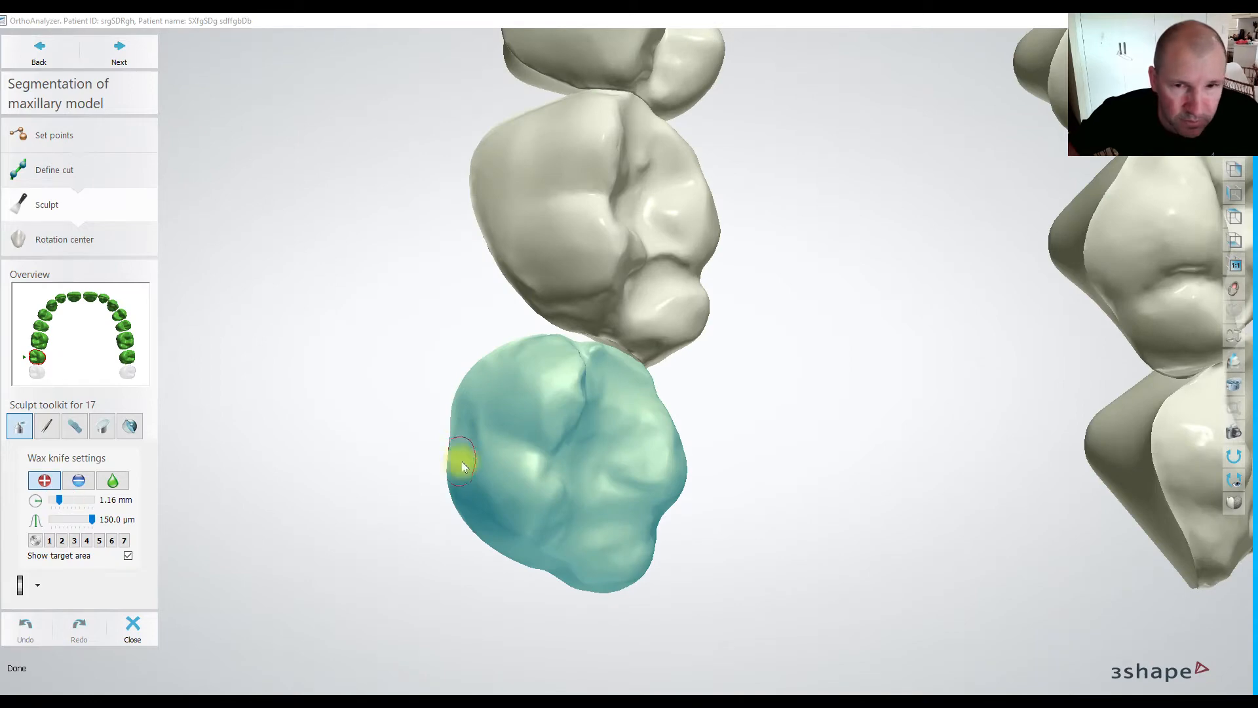
scroll(524, 393, down, 2)
right_drag(551, 354, 487, 326)
click(25, 625)
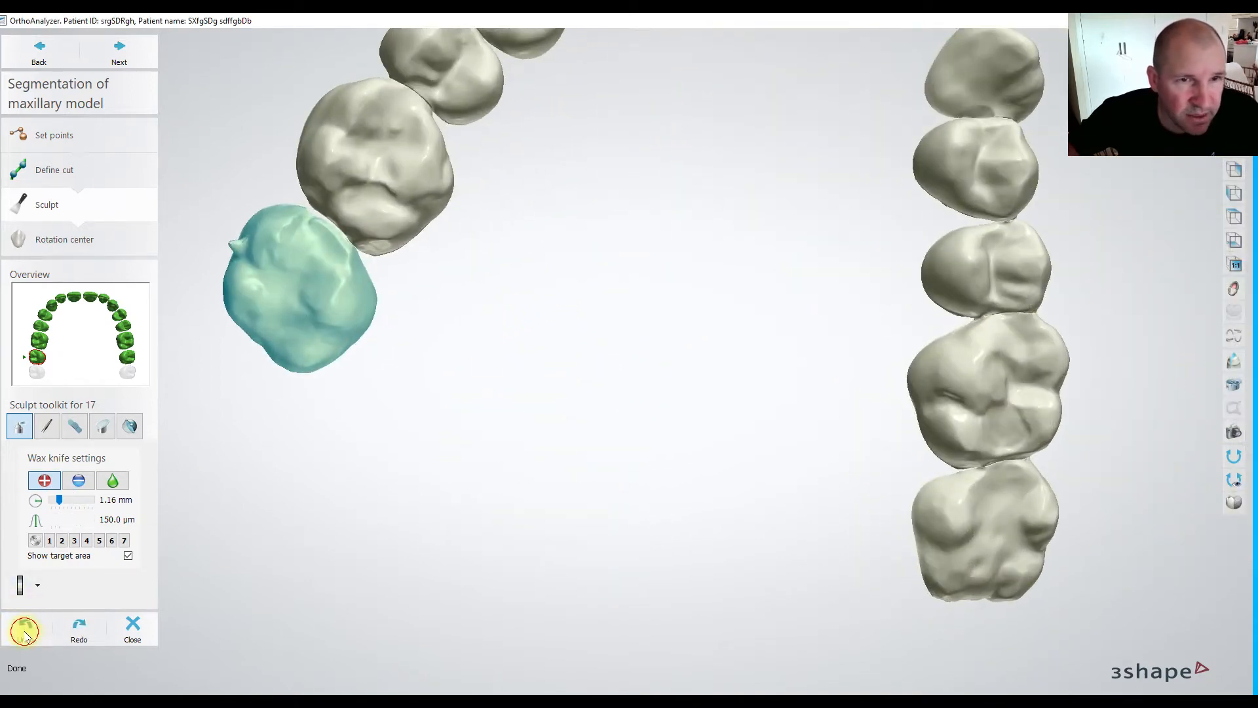
Check the arch from the front, proceed to the Rotation center stage, and finish the maxillary segmentation.
scroll(275, 420, down, 3)
right_drag(360, 332, 562, 380)
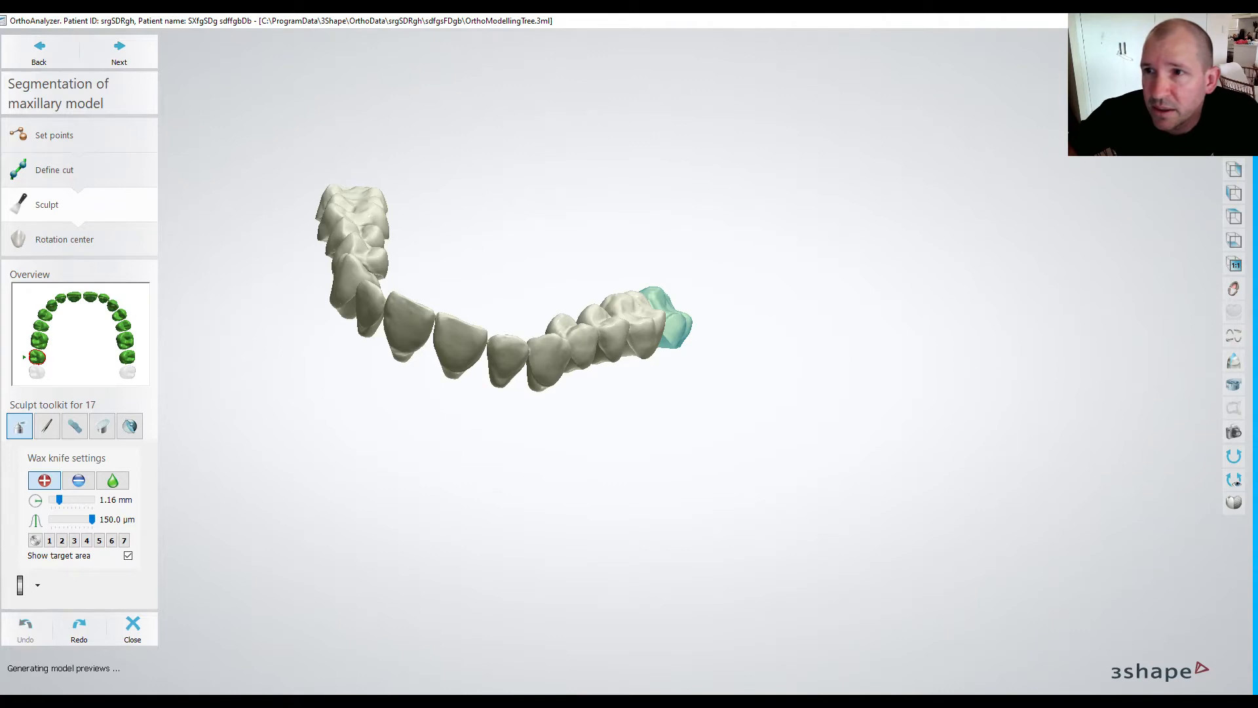
click(119, 49)
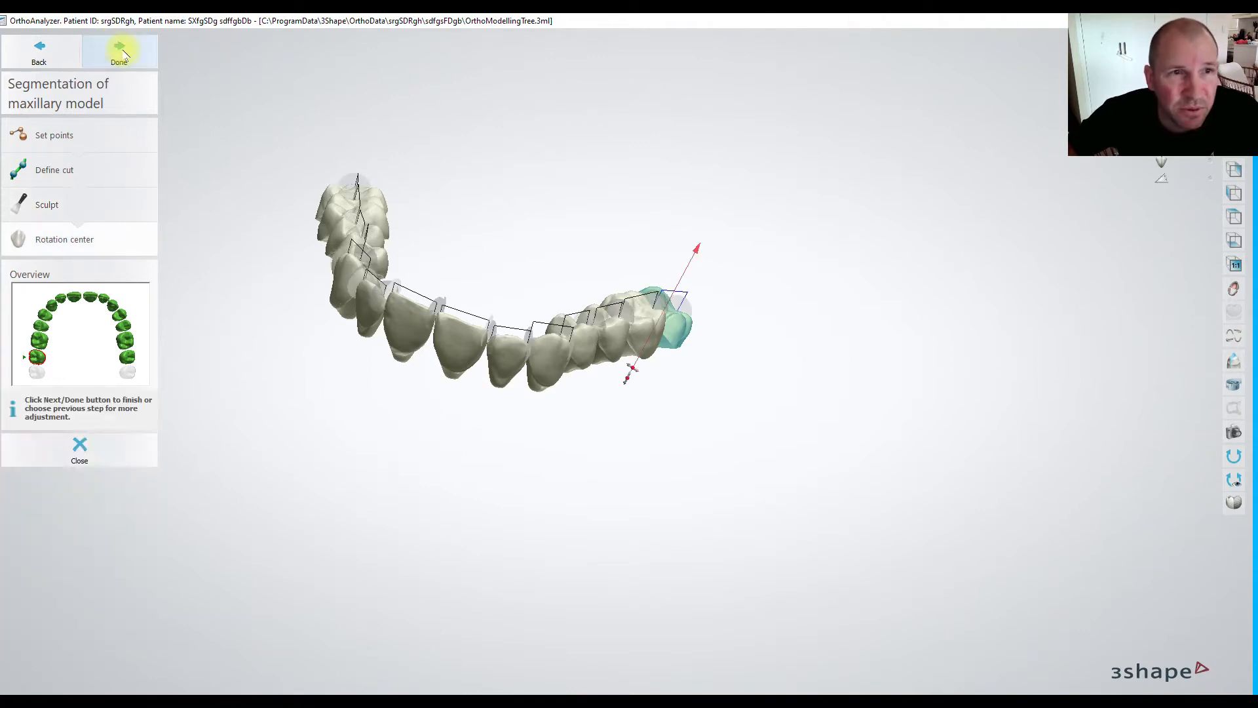
click(123, 51)
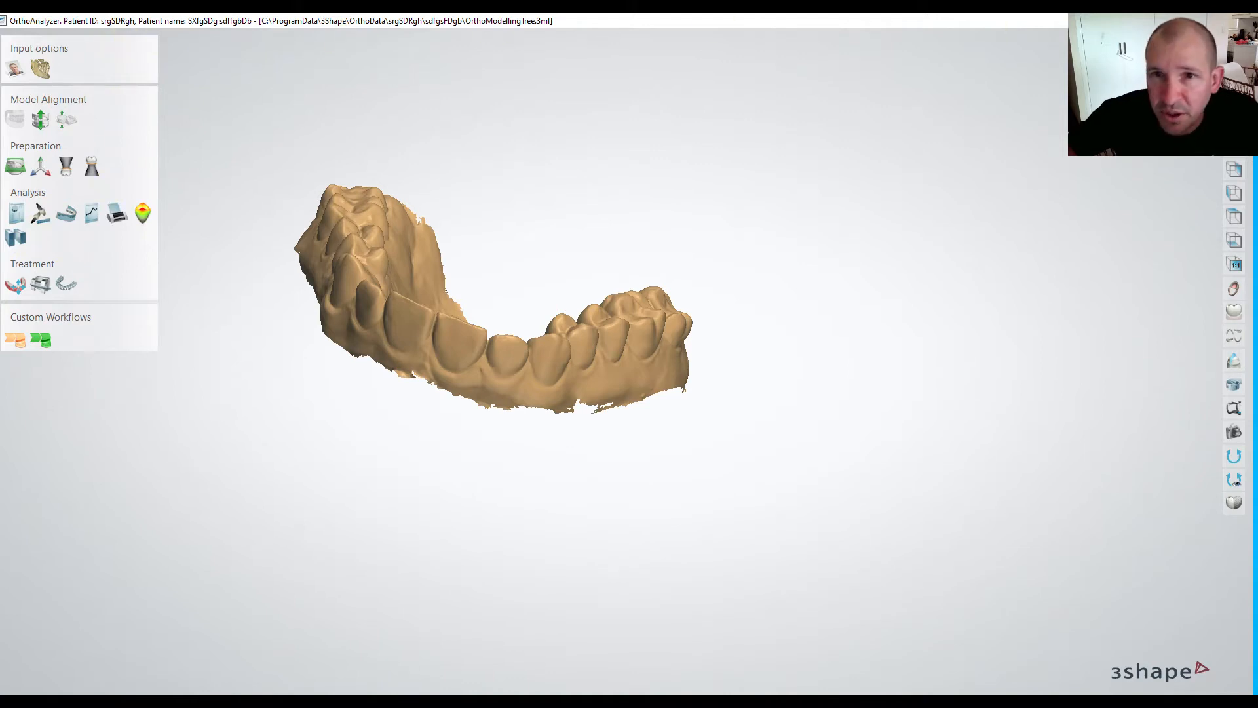
Close OrthoAnalyzer while saving the changes to the case, restart it, and accept the license terms.
click(1237, 20)
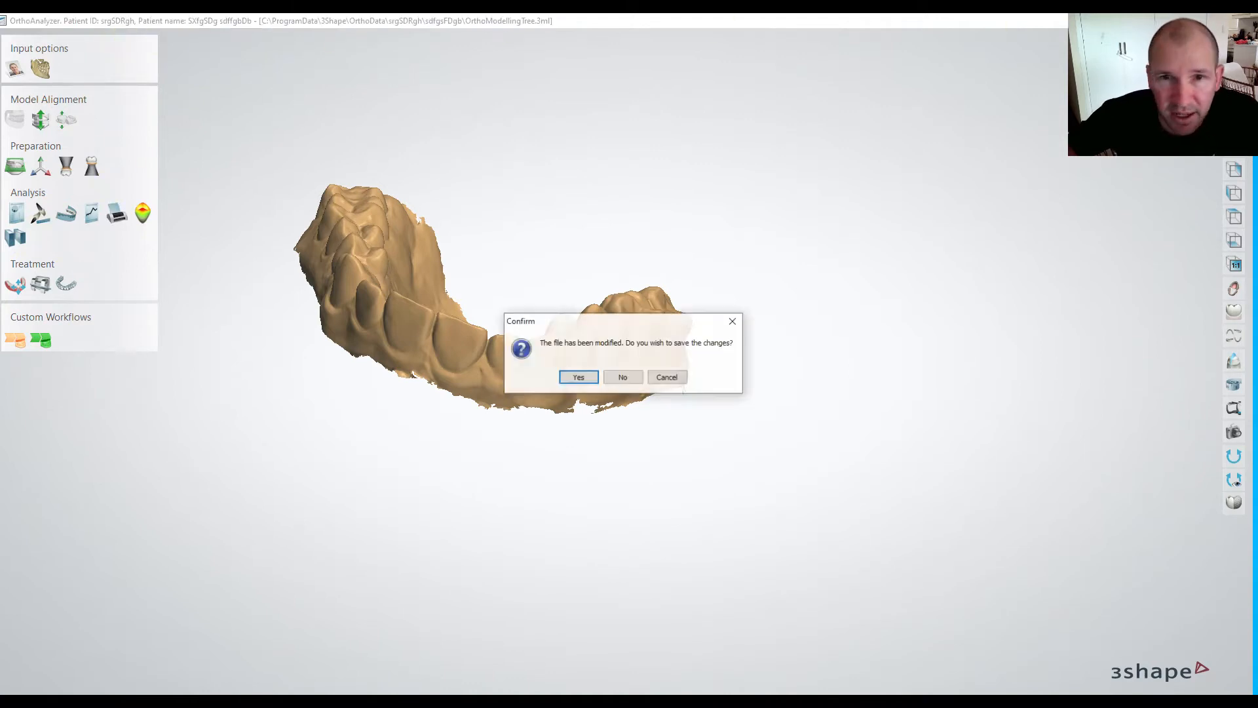
click(578, 378)
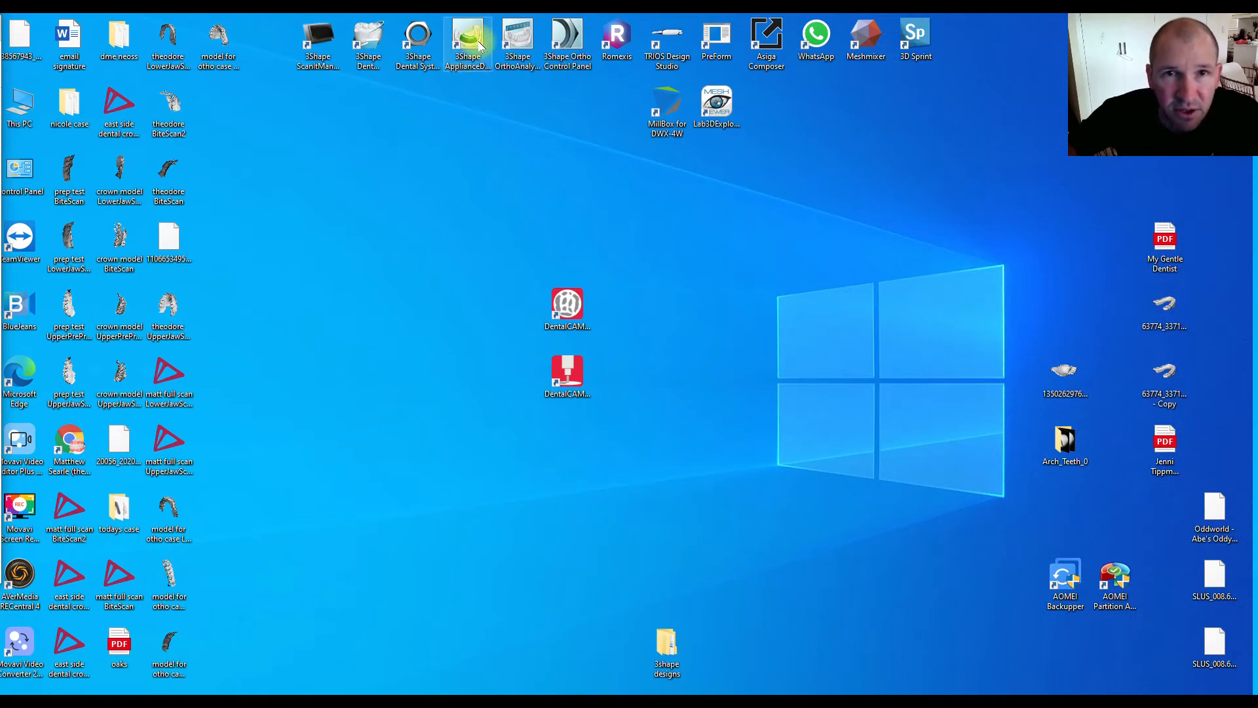
double_click(517, 39)
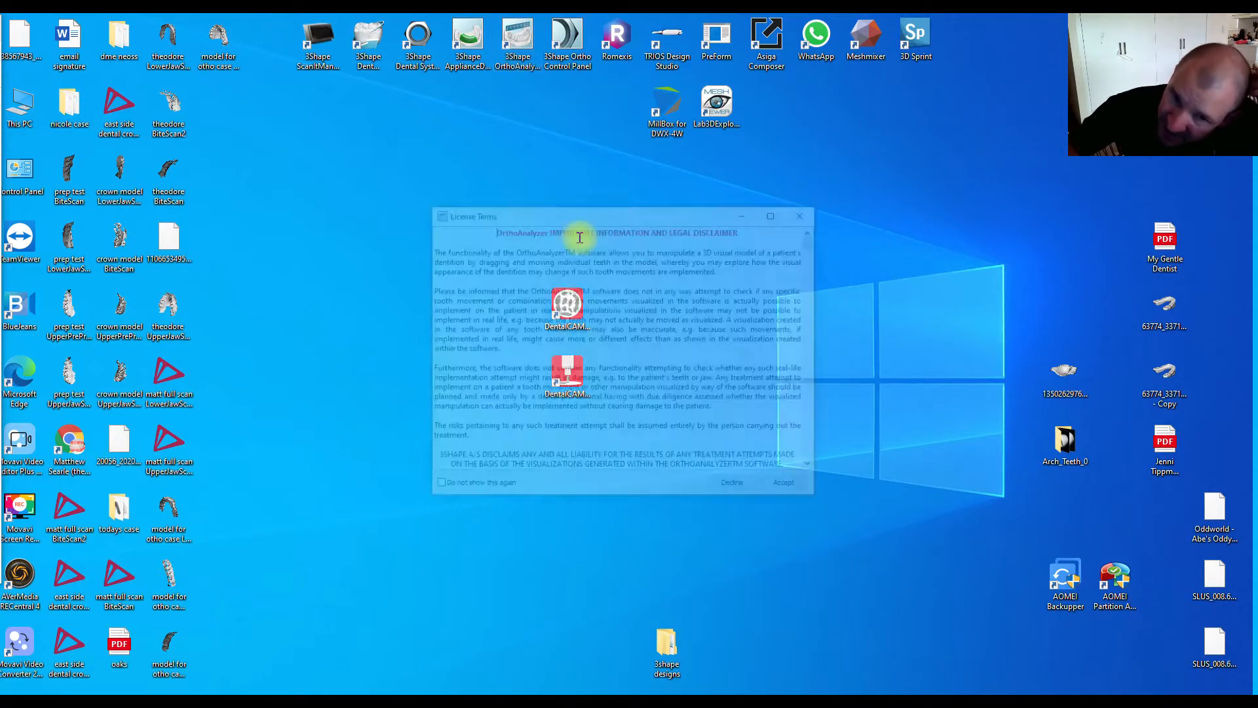
click(790, 487)
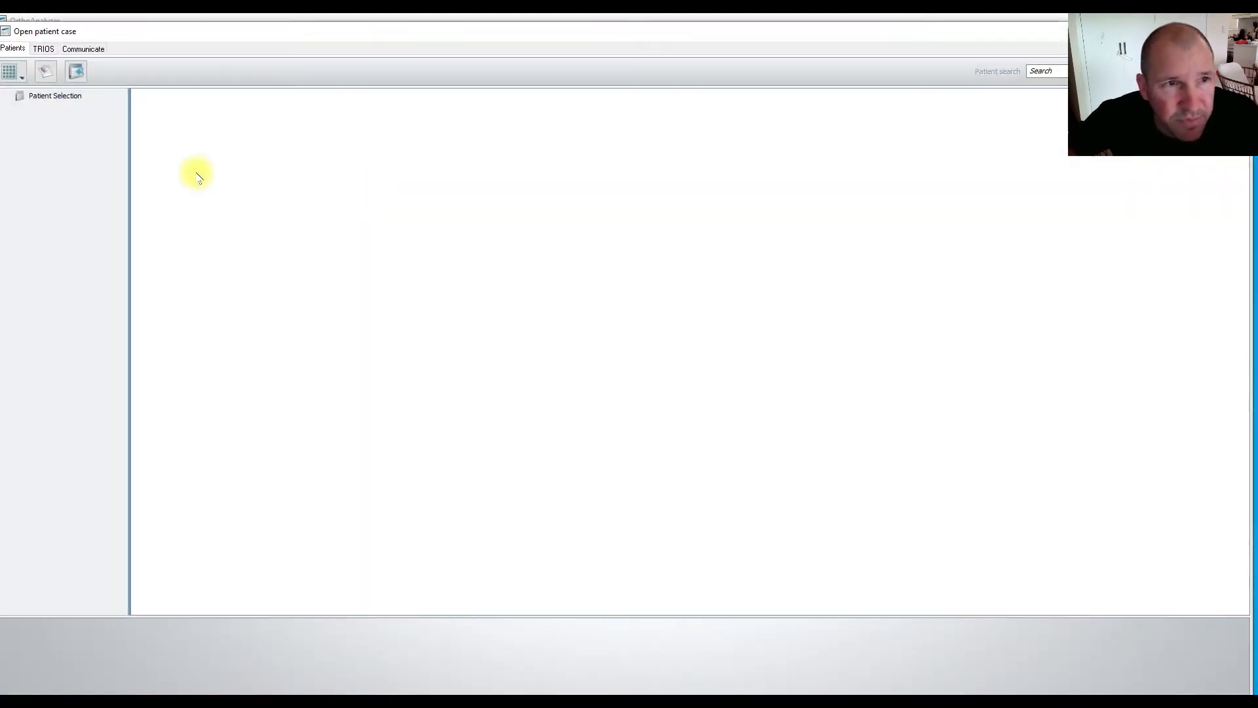
List the patients, select the practice patient, and open their model set sdfgsFDgb.
click(52, 95)
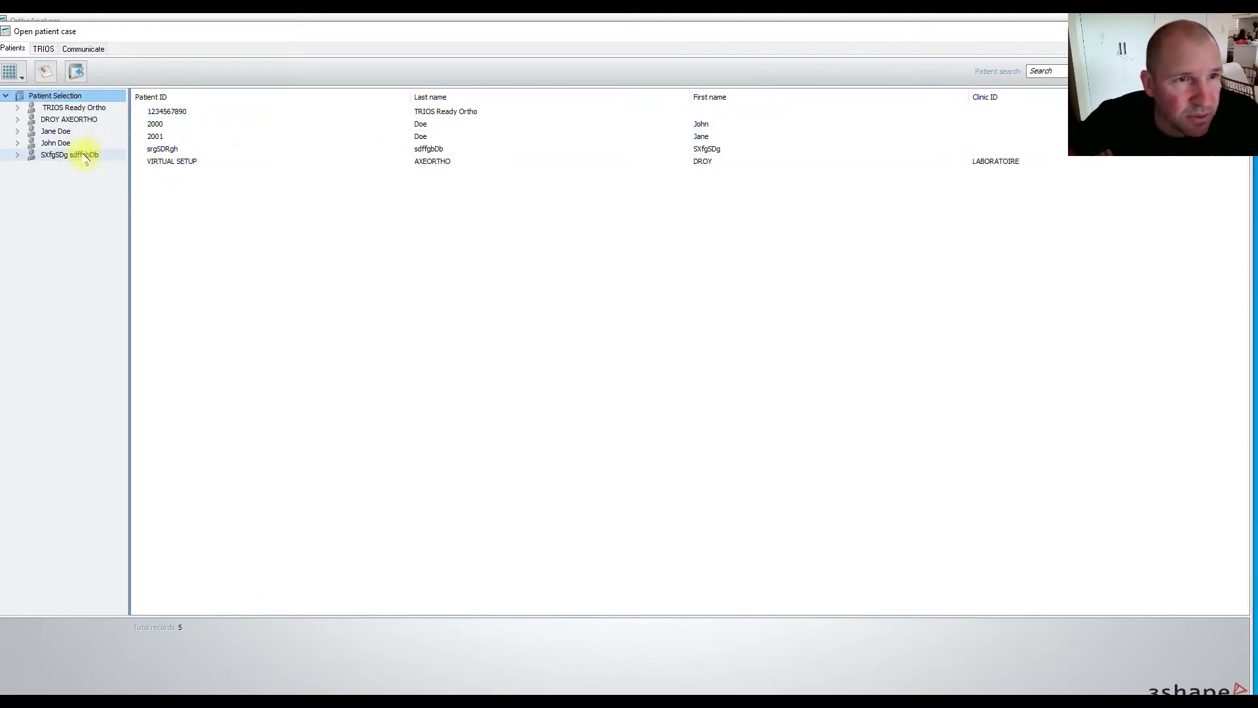
click(84, 155)
click(167, 112)
right_click(288, 111)
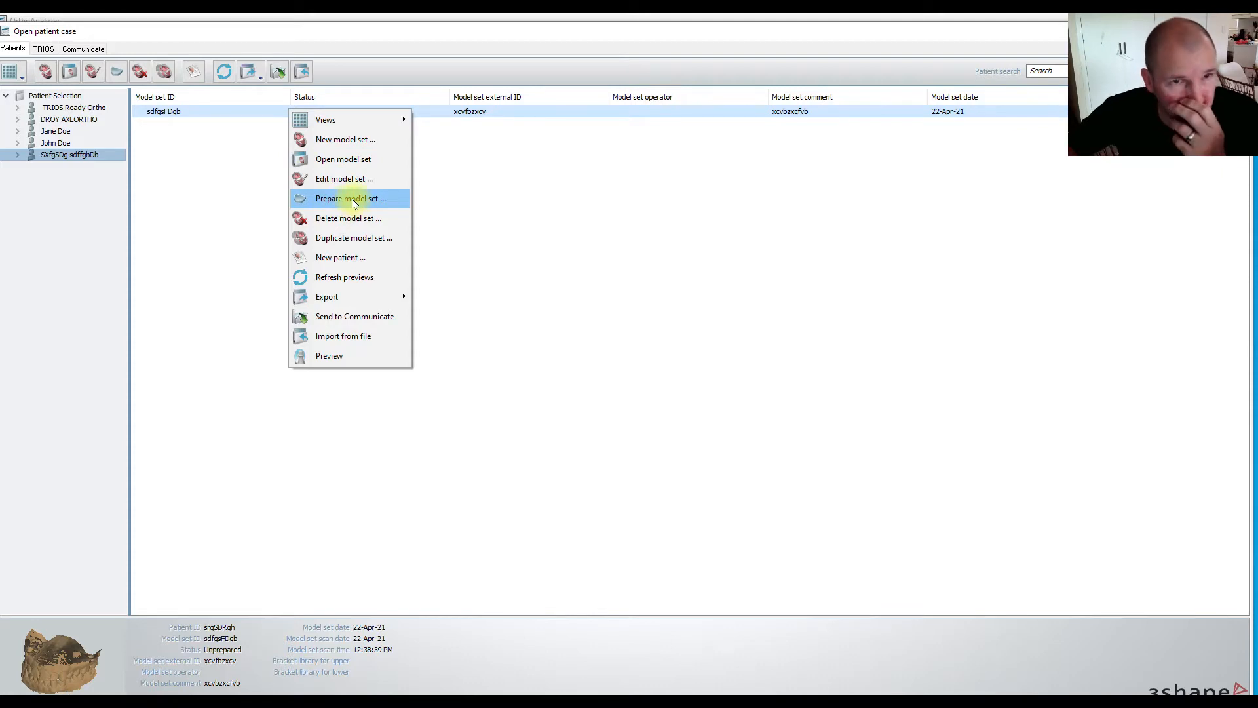
double_click(220, 116)
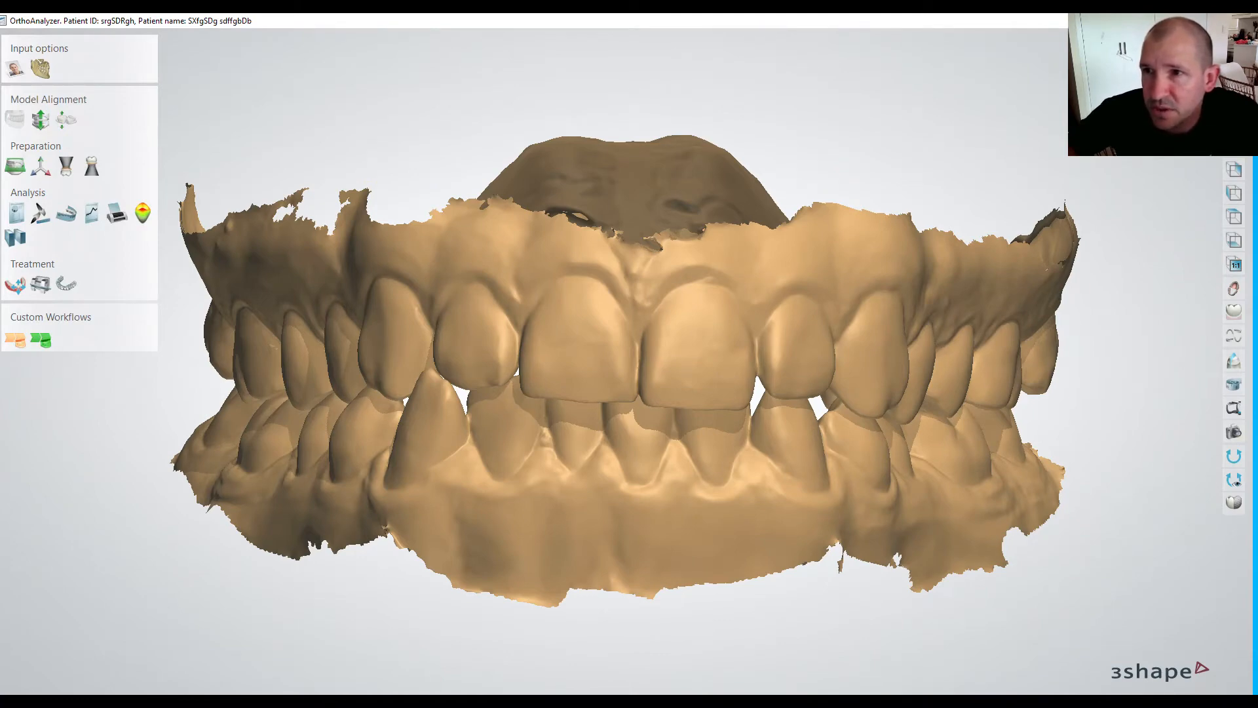
Return from the opened model set to the Open patient case window.
drag(1019, 20, 623, 155)
double_click(603, 154)
click(13, 70)
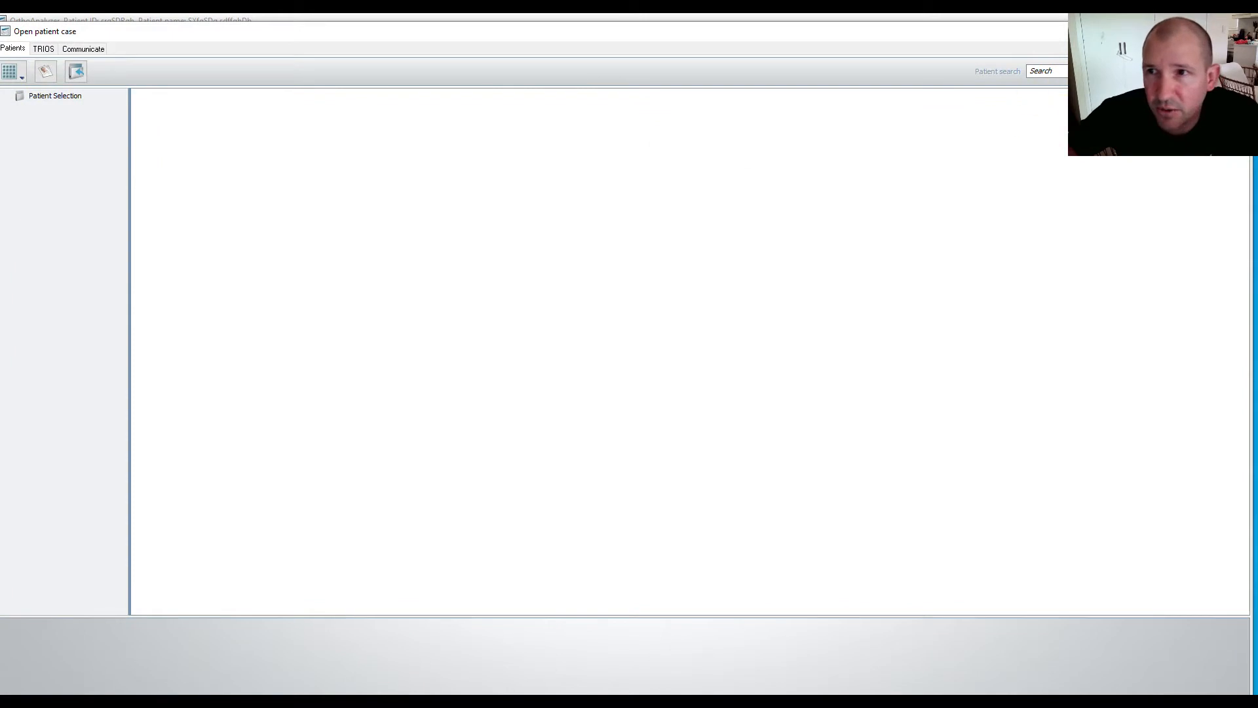
Select the practice patient's model set sdfgsFDgb and start preparing it.
click(82, 155)
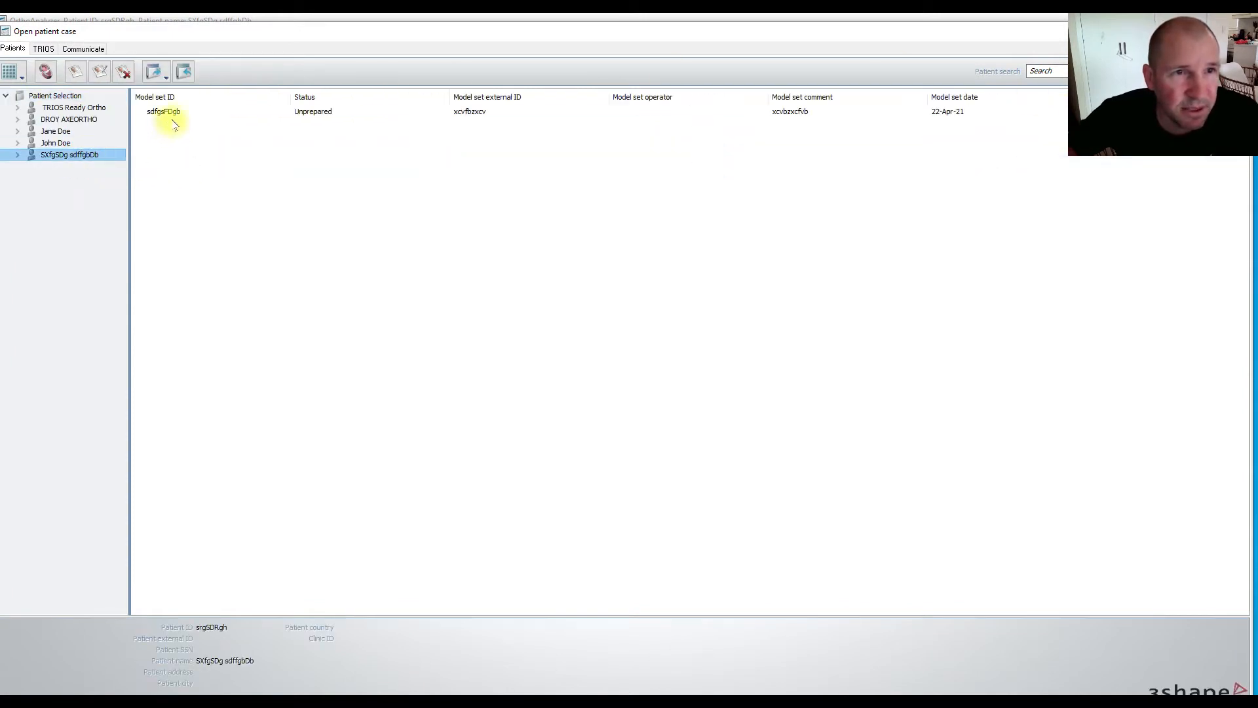
click(184, 112)
right_click(188, 113)
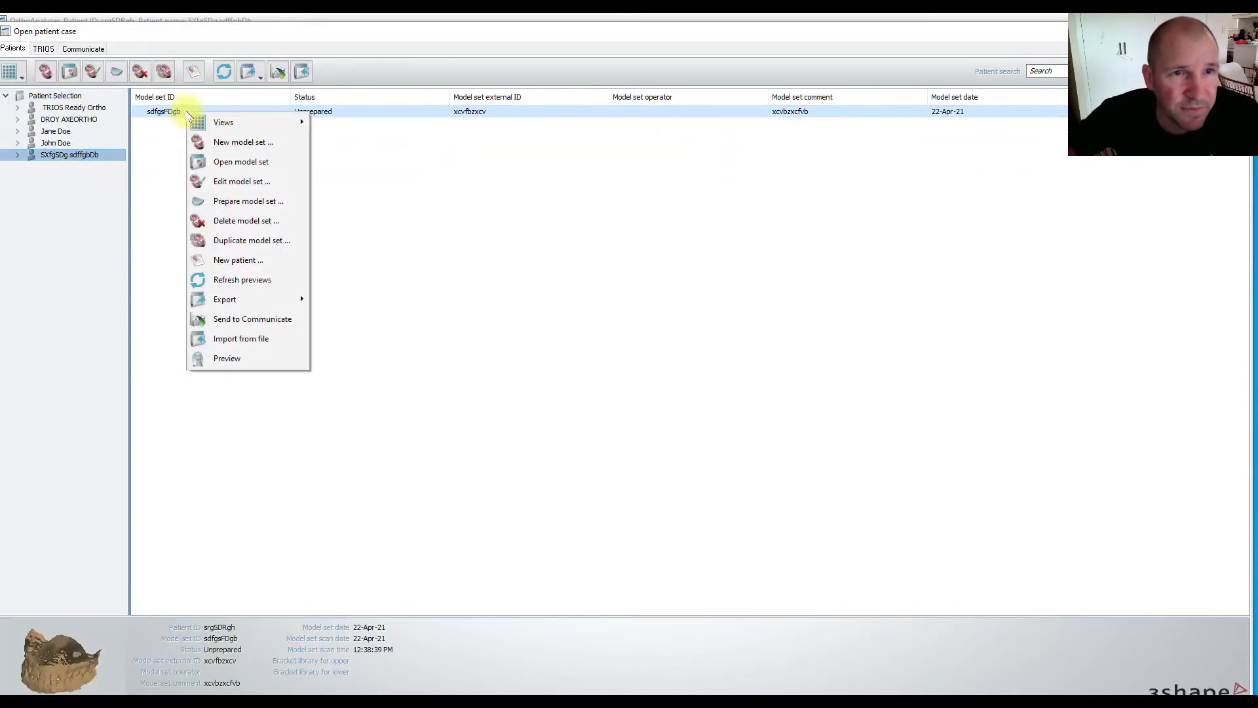
click(247, 202)
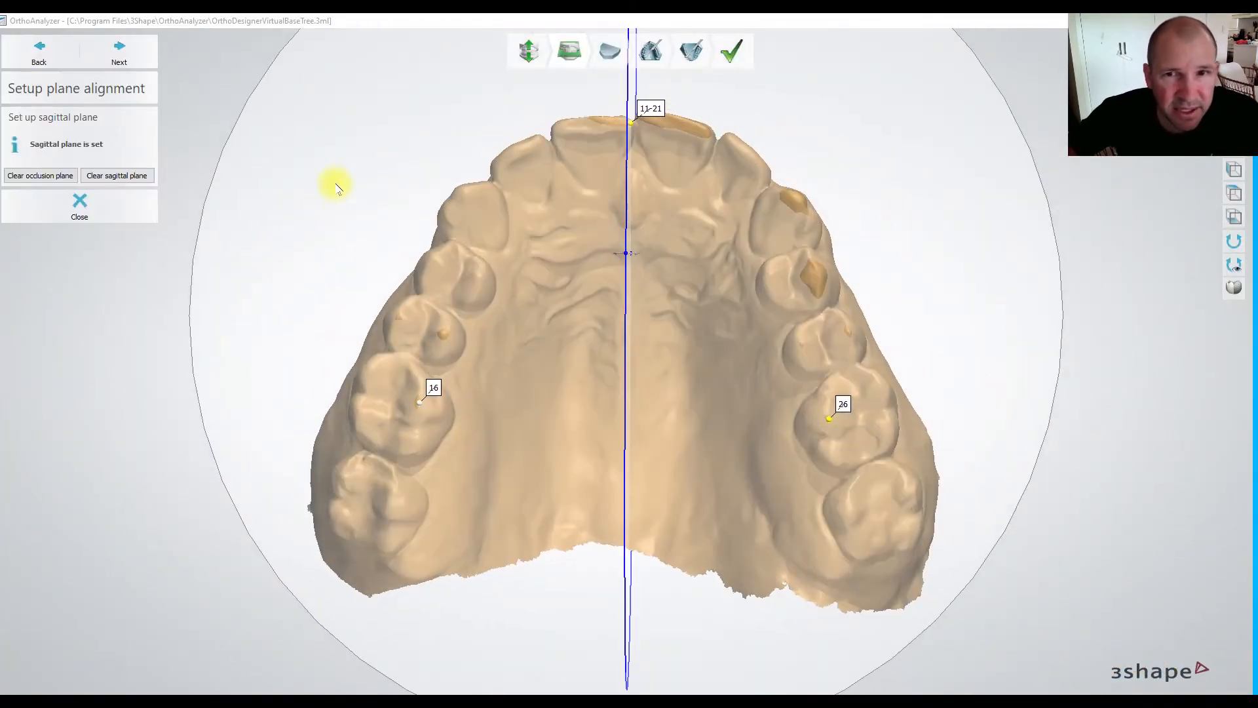
Check the sagittal plane on the maxillary arch, keep it as set, and proceed to the Virtual base stage.
scroll(484, 228, down, 4)
right_drag(525, 247, 571, 274)
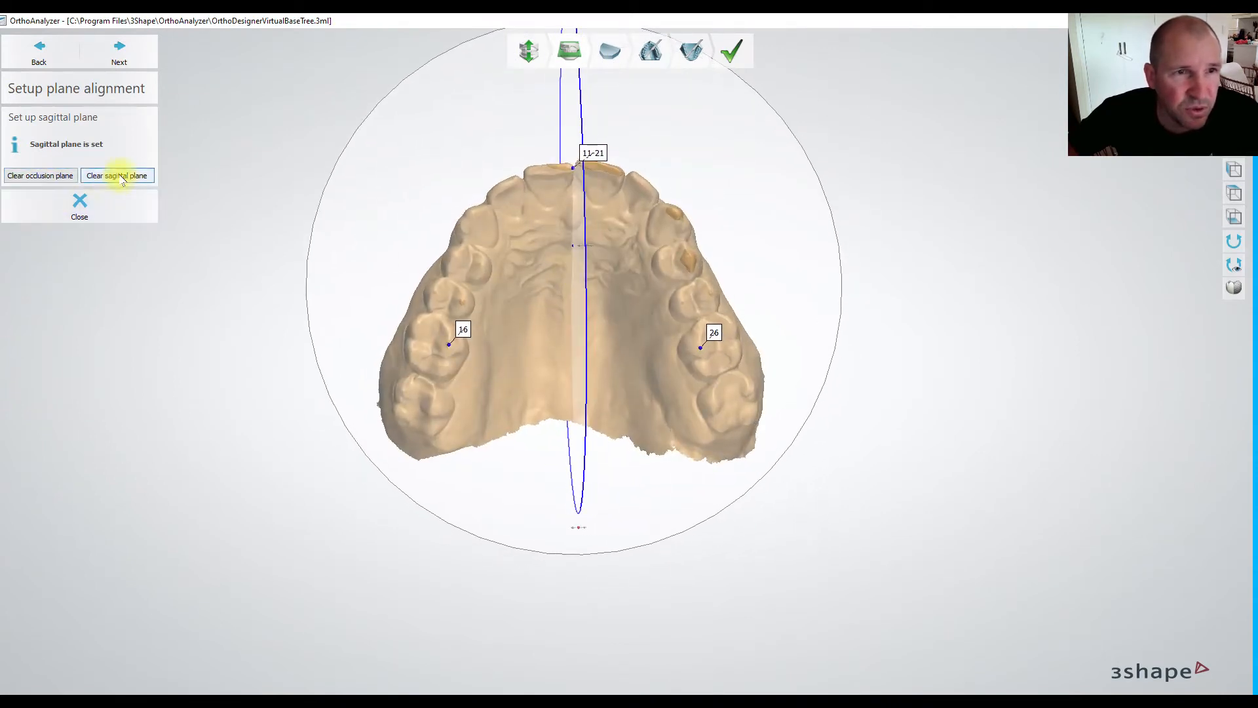
click(129, 42)
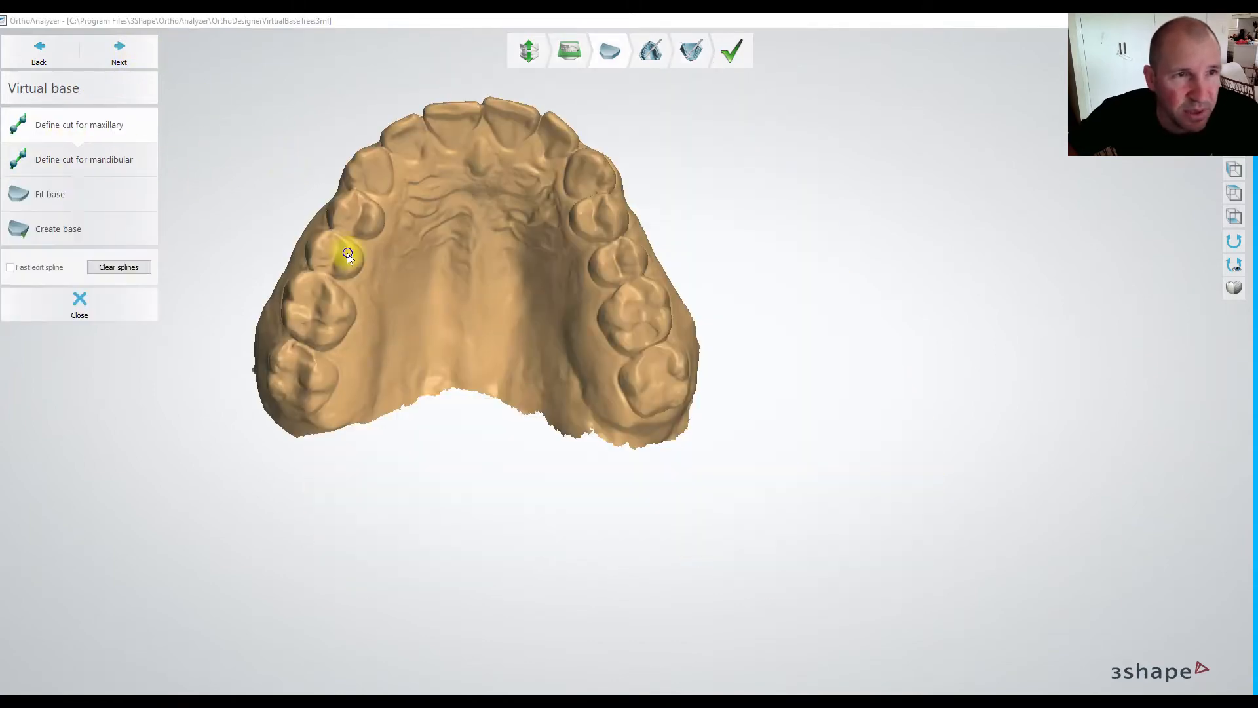
Define the maxillary cut by placing spline points along the posterior border, from the patient's right molar across the palate to the left.
right_drag(348, 255, 359, 216)
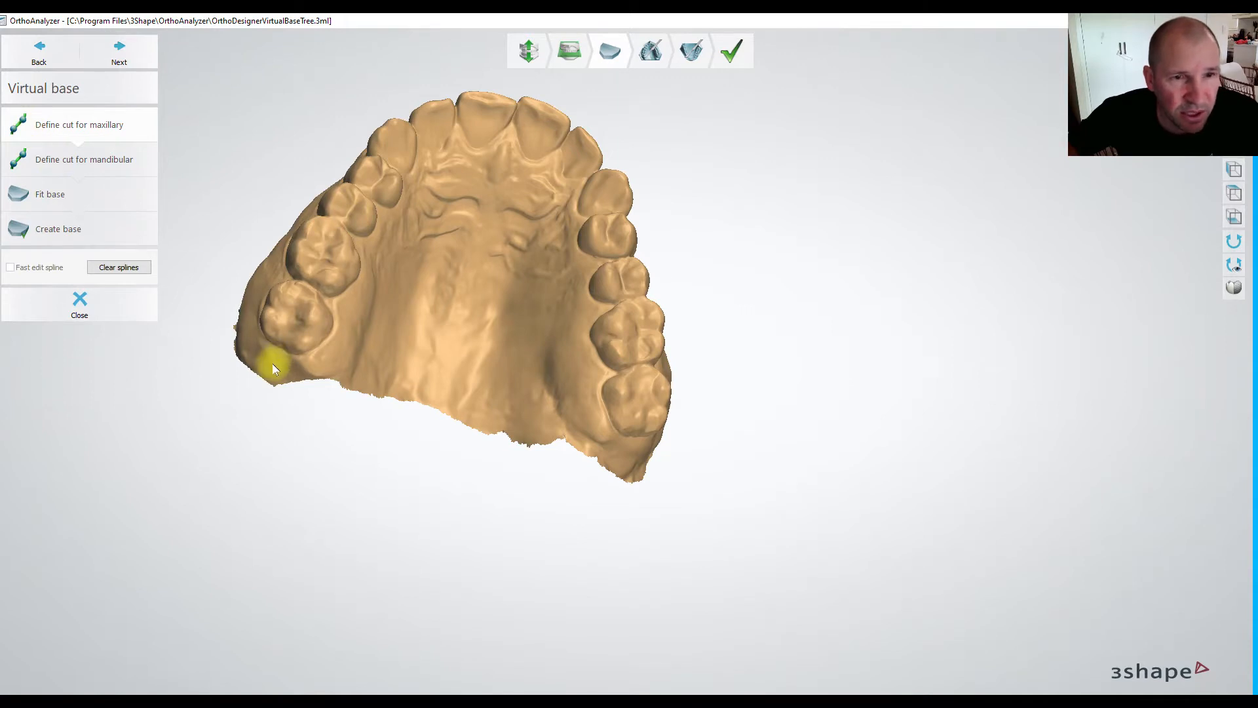
click(58, 130)
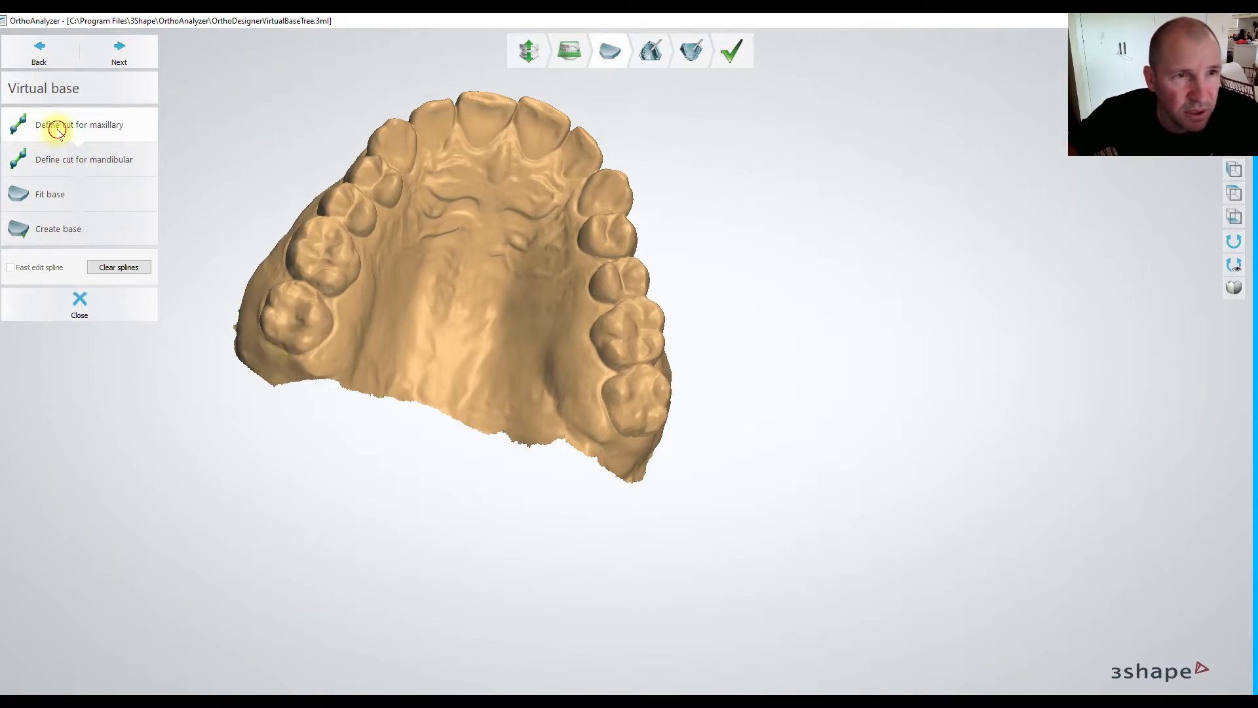
click(268, 368)
click(321, 368)
click(380, 384)
click(436, 396)
click(498, 417)
click(546, 425)
click(587, 435)
Continue the maxillary cut spline along the gum around the outside of the arch and close it at its starting point.
right_drag(627, 456, 464, 427)
click(463, 359)
click(489, 319)
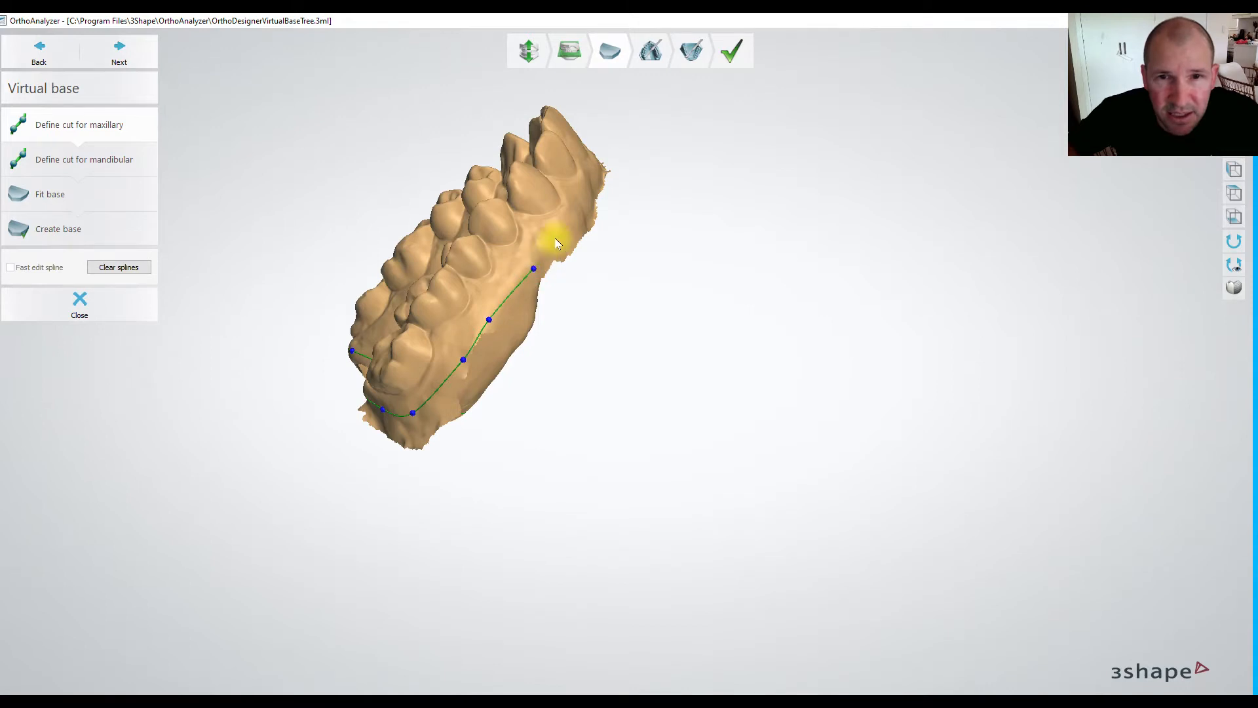
right_drag(576, 210, 511, 281)
click(516, 264)
click(538, 224)
right_drag(567, 189, 519, 239)
click(561, 189)
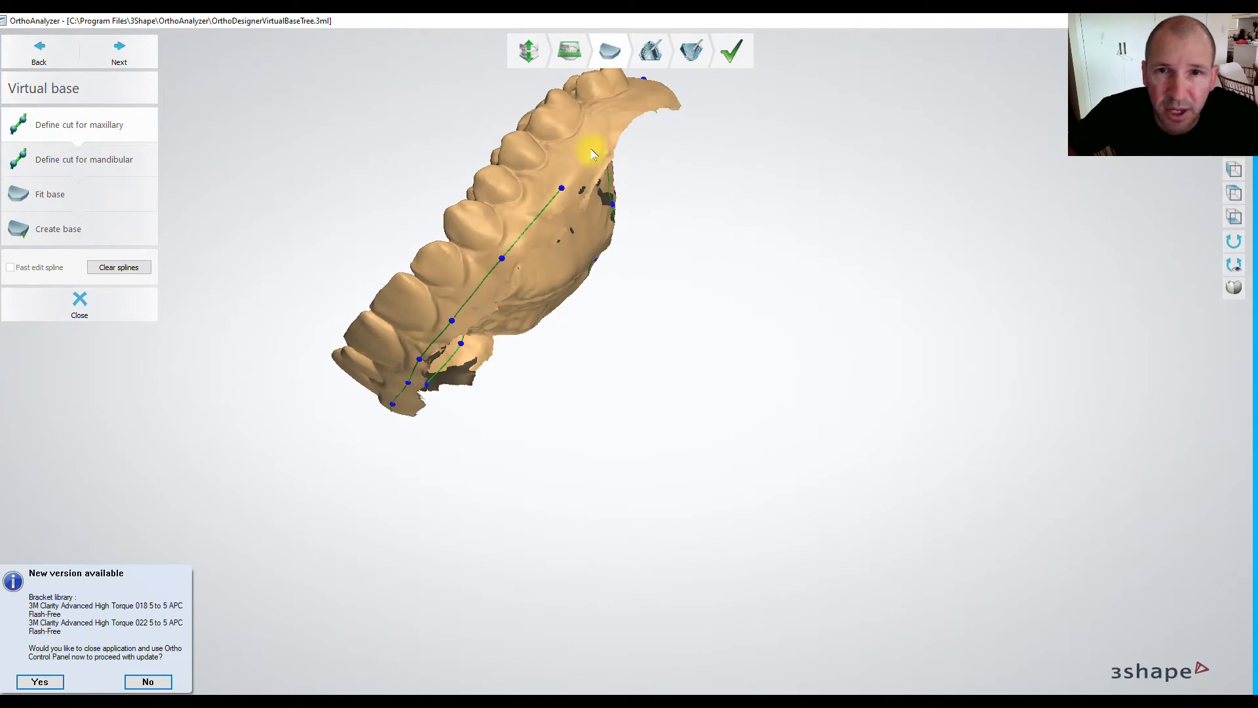
click(612, 124)
right_drag(640, 95, 610, 164)
scroll(612, 169, up, 5)
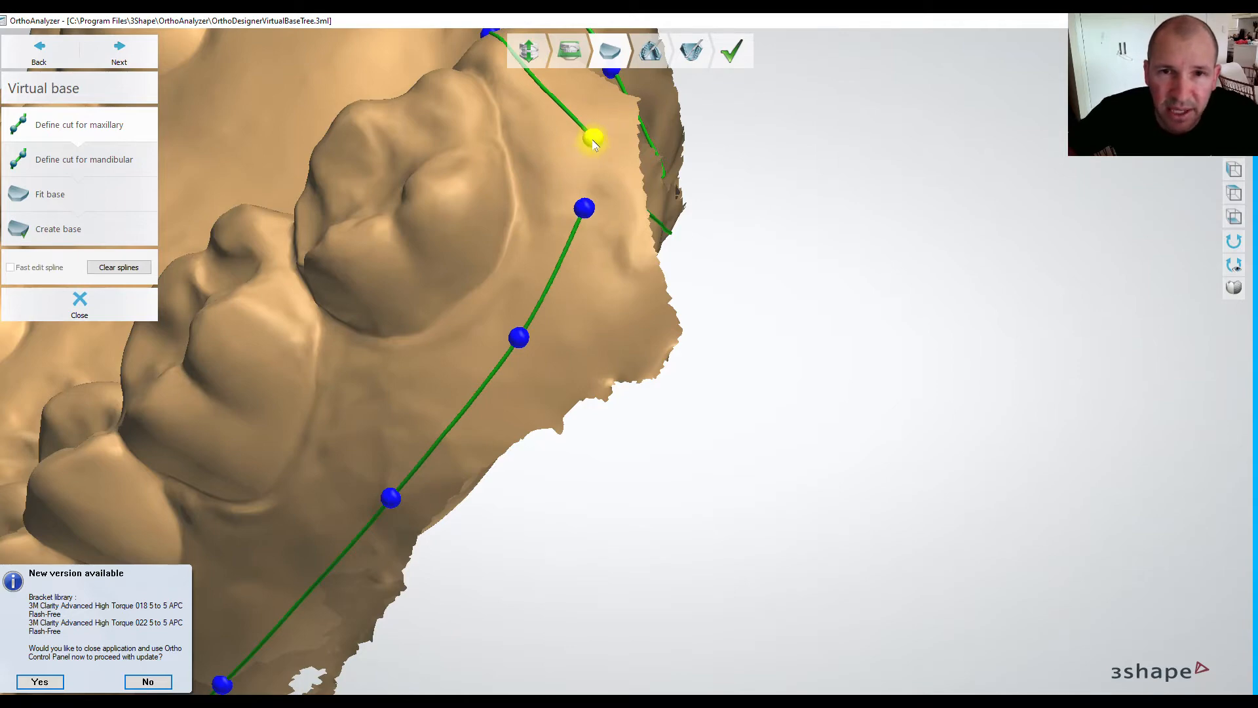
click(593, 140)
Enable fast edit spline and redraw the posterior part of the maxillary cut as an arch-shaped curve across the palate.
scroll(593, 141, down, 5)
right_drag(593, 140, 878, 174)
scroll(563, 256, up, 6)
scroll(423, 299, down, 3)
right_drag(433, 298, 431, 349)
scroll(431, 335, up, 3)
right_drag(422, 297, 412, 306)
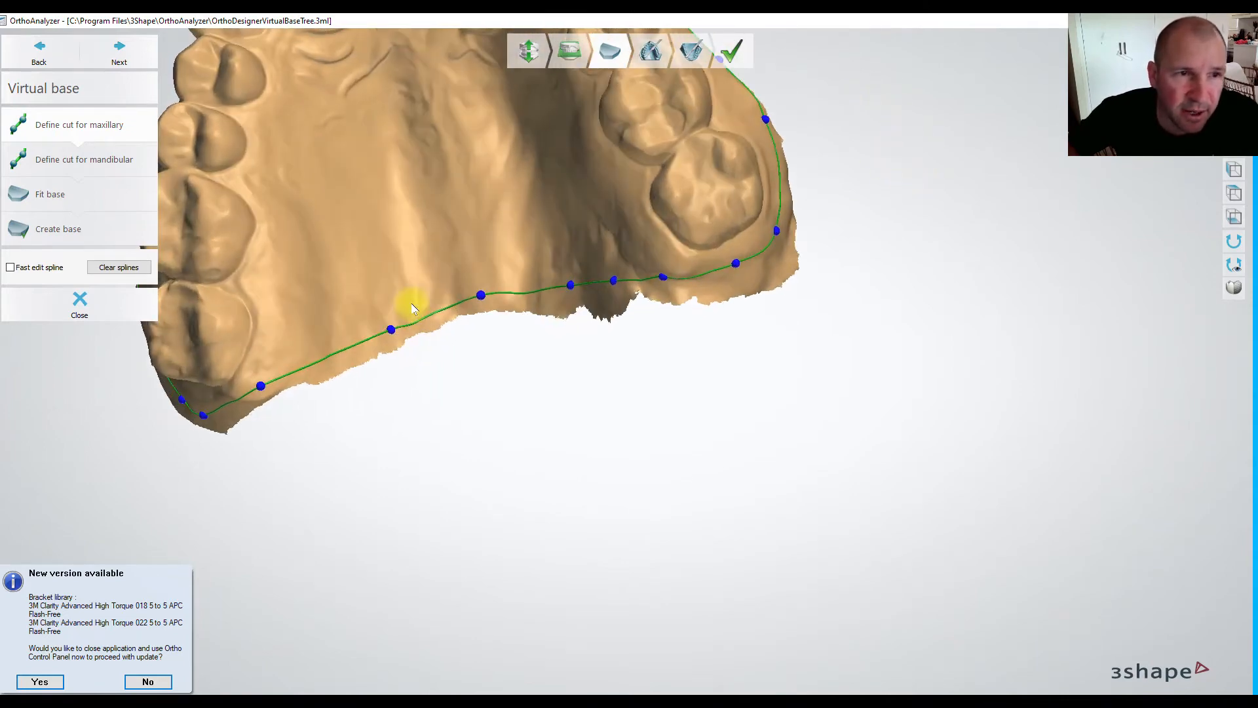
click(10, 268)
scroll(430, 281, down, 3)
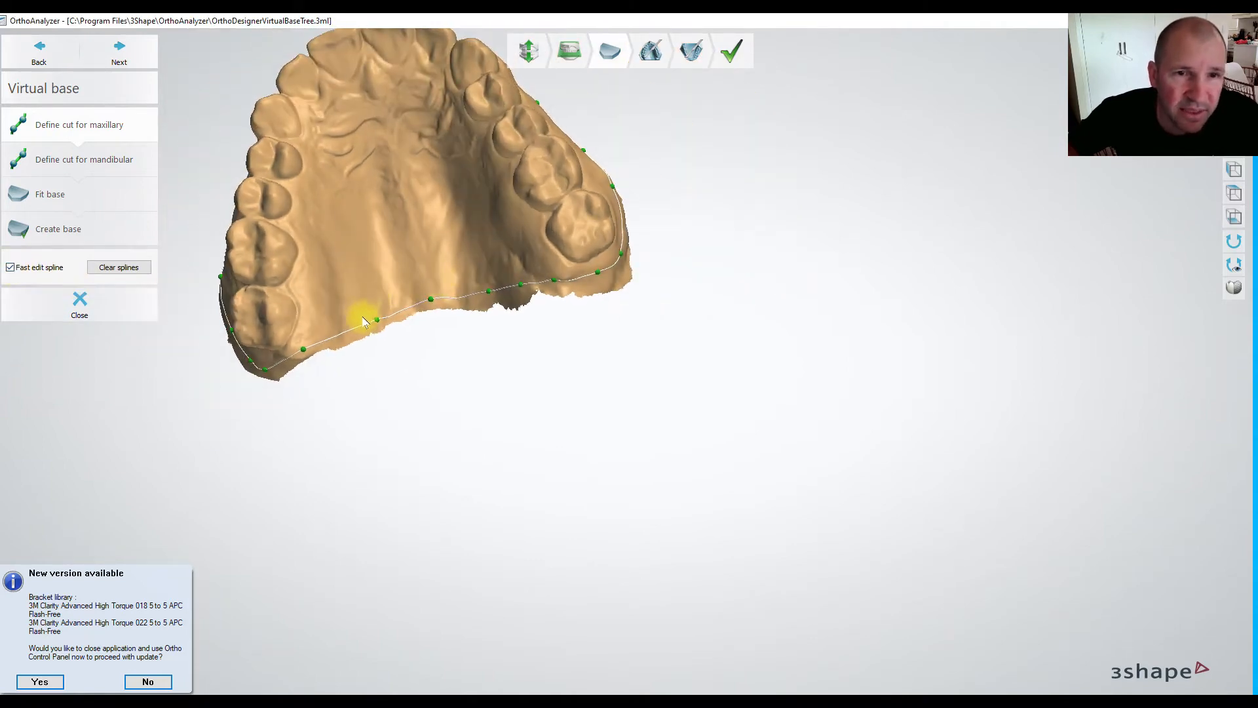
mouse_move(348, 299)
mouse_down()
mouse_move(356, 168)
mouse_move(392, 136)
mouse_move(448, 171)
mouse_up()
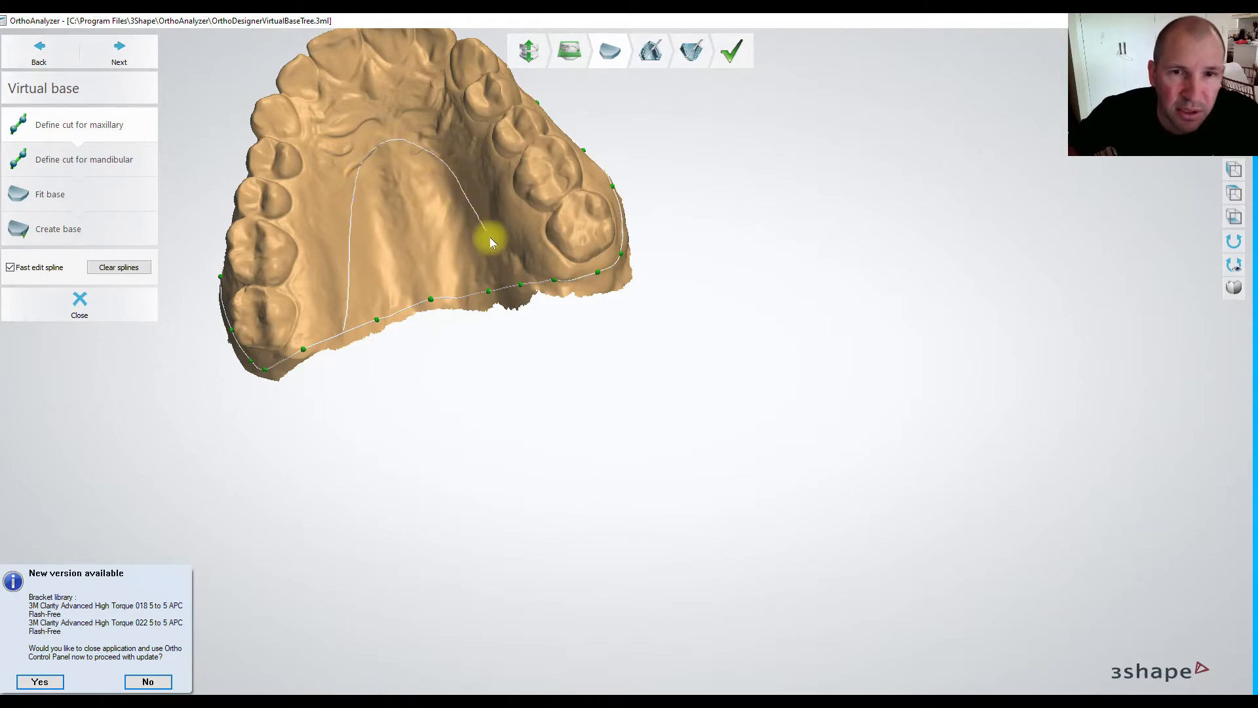
drag(522, 281, 523, 281)
Smooth the palatal curve of the maxillary cut on the patient's left side.
mouse_move(522, 247)
right_down()
mouse_move(523, 188)
mouse_move(436, 188)
right_up()
scroll(409, 202, up, 5)
mouse_move(408, 199)
mouse_down()
mouse_move(426, 187)
mouse_move(505, 262)
mouse_up()
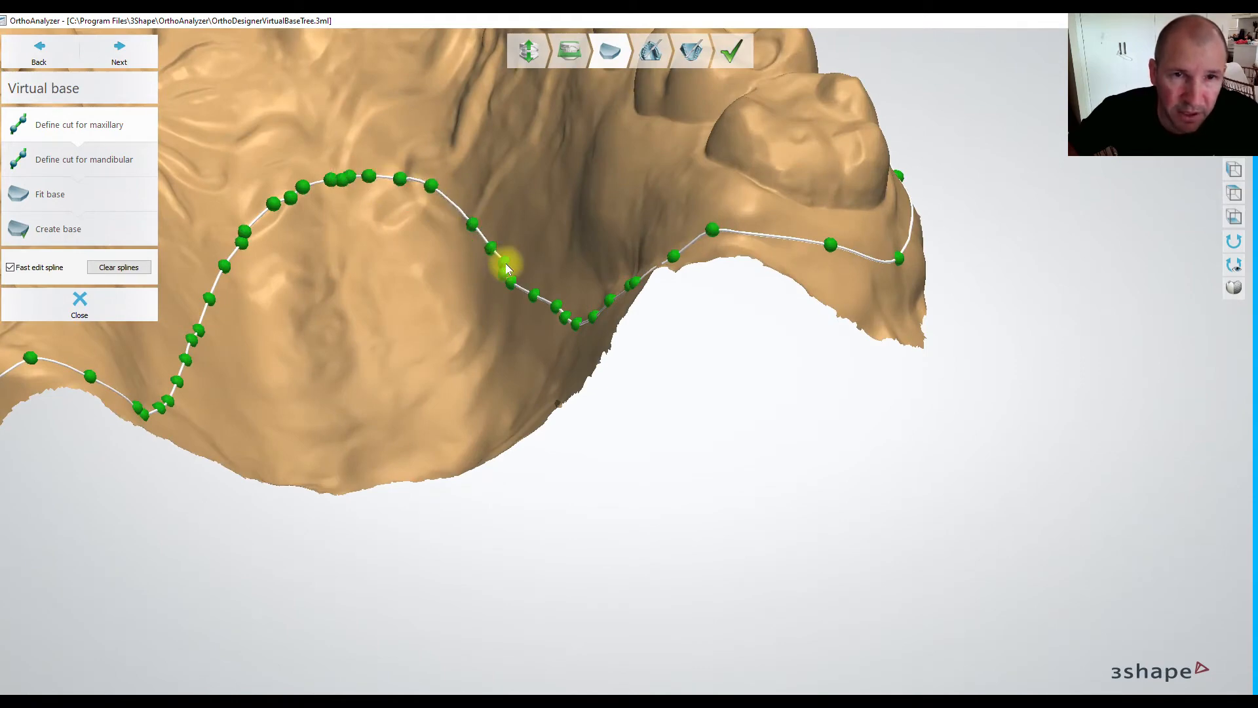
scroll(505, 262, down, 5)
mouse_move(524, 289)
right_down()
mouse_move(565, 352)
mouse_move(542, 315)
mouse_move(478, 331)
mouse_move(562, 320)
mouse_move(534, 310)
right_up()
scroll(533, 310, up, 3)
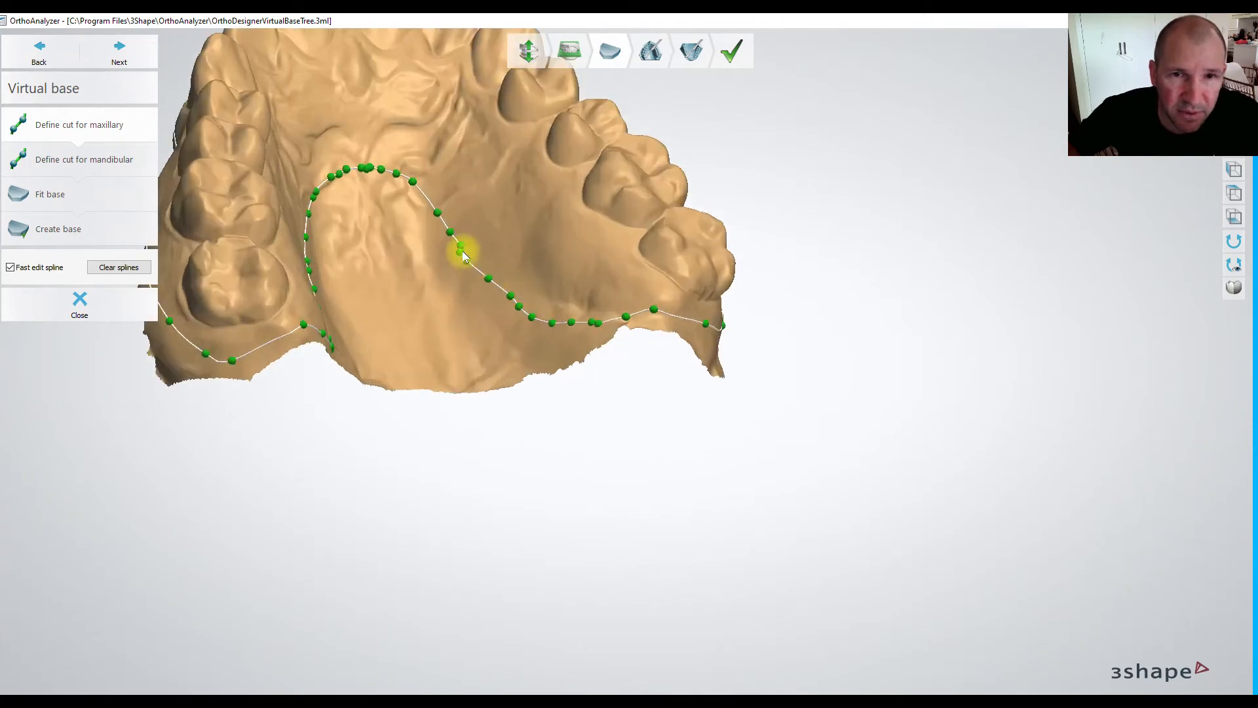
mouse_move(454, 238)
mouse_down()
mouse_move(488, 267)
mouse_move(625, 313)
mouse_up()
scroll(599, 256, down, 3)
right_drag(414, 241, 385, 252)
Start the mandibular cut and place spline points along the outer gum from the patient's right last molar to the front teeth.
click(82, 159)
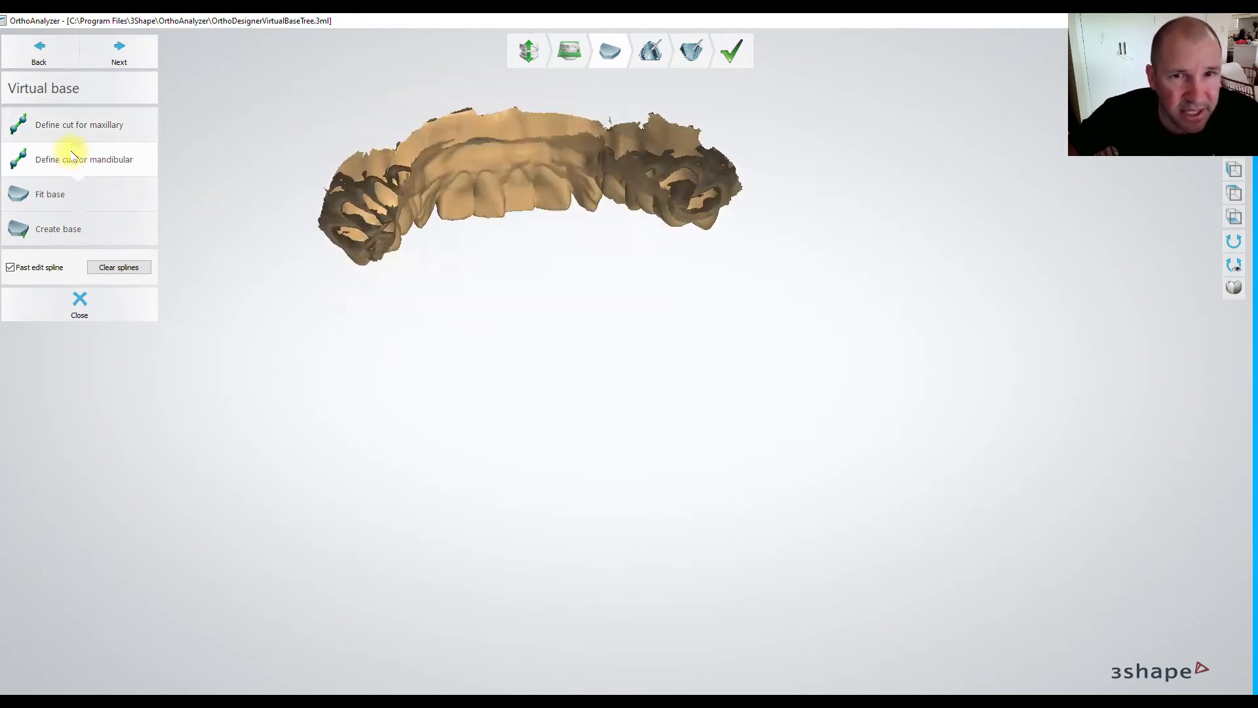
right_drag(655, 308, 225, 272)
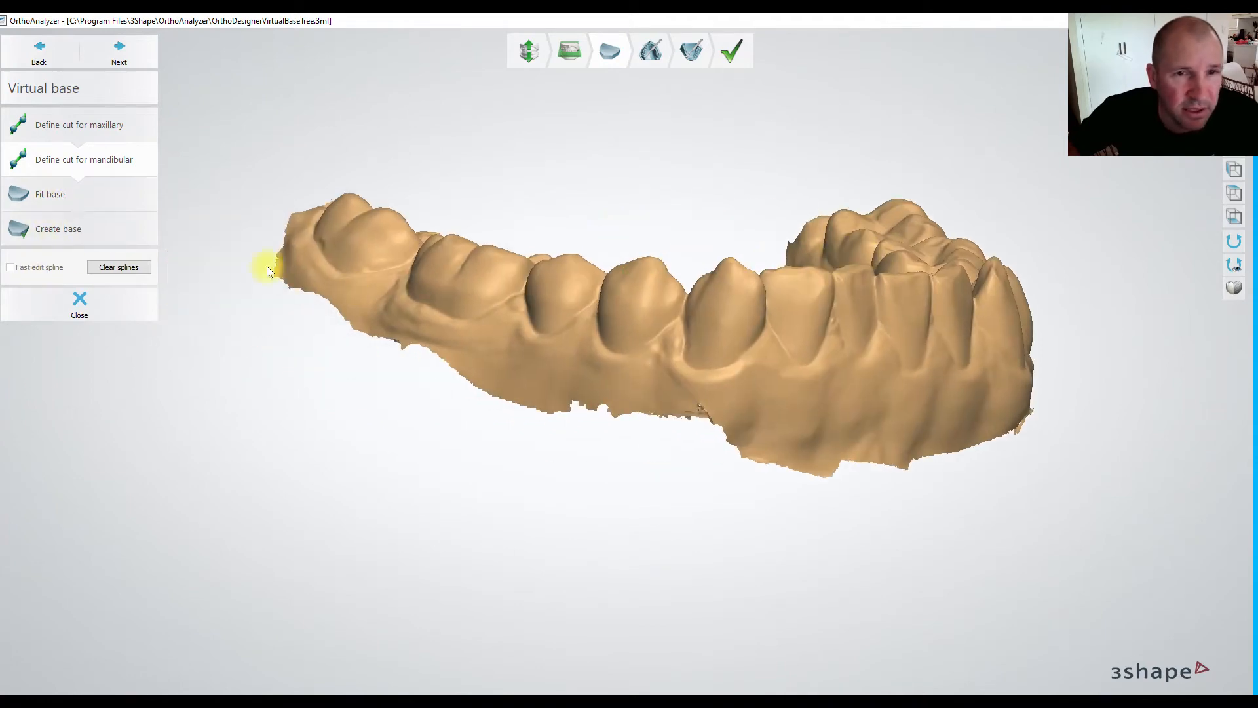
click(300, 266)
click(364, 313)
click(455, 354)
click(600, 390)
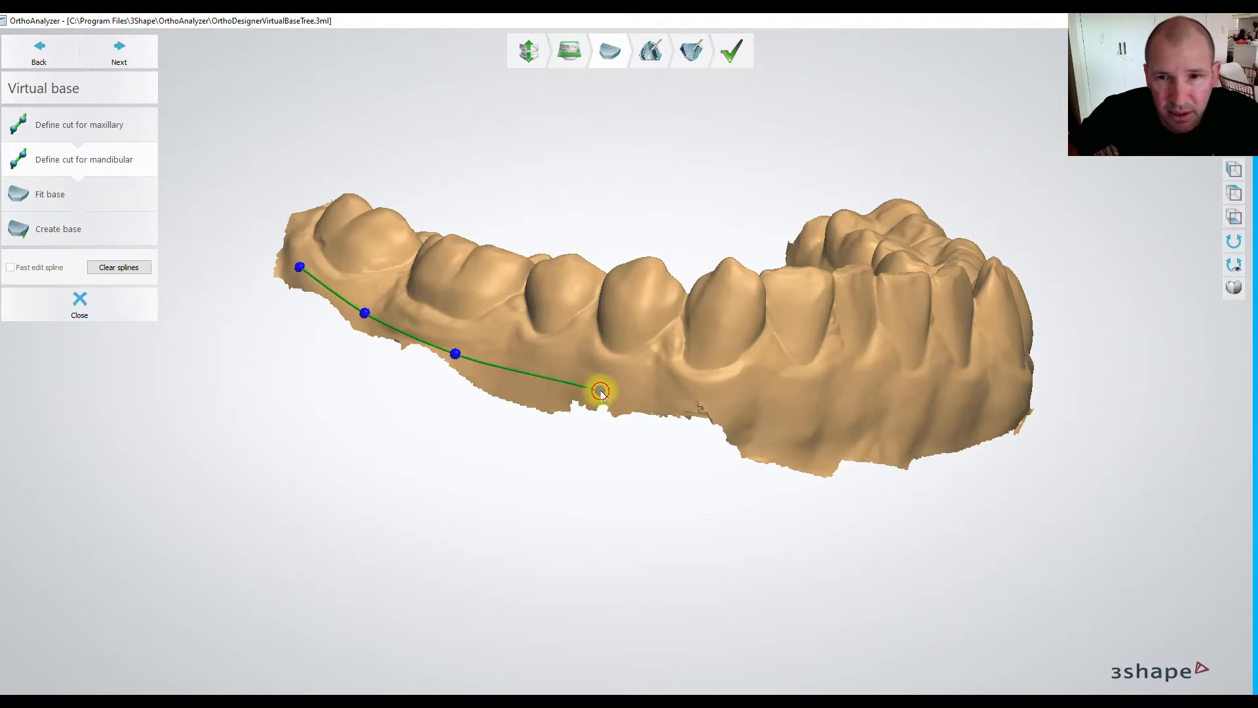
click(695, 399)
click(815, 418)
click(917, 412)
Continue the mandibular cut spline along the outer gum of the patient's left side and around behind the last molar.
right_drag(950, 418, 817, 435)
click(808, 435)
click(995, 376)
click(1156, 297)
right_drag(1155, 297, 781, 360)
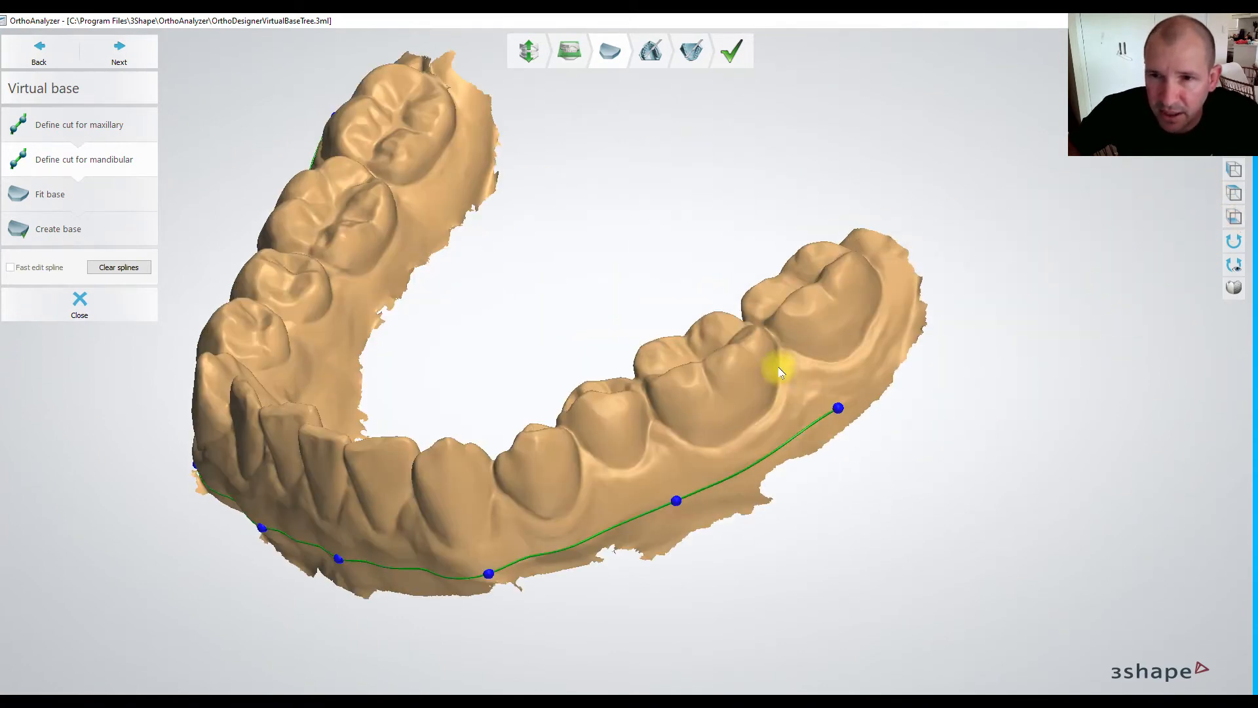
scroll(845, 354, up, 4)
click(949, 291)
click(952, 175)
right_drag(952, 174, 887, 92)
click(884, 94)
Extend the mandibular cut spline along the inner gum of the patient's left side and behind the front teeth.
right_drag(789, 63, 905, 146)
click(769, 305)
click(714, 443)
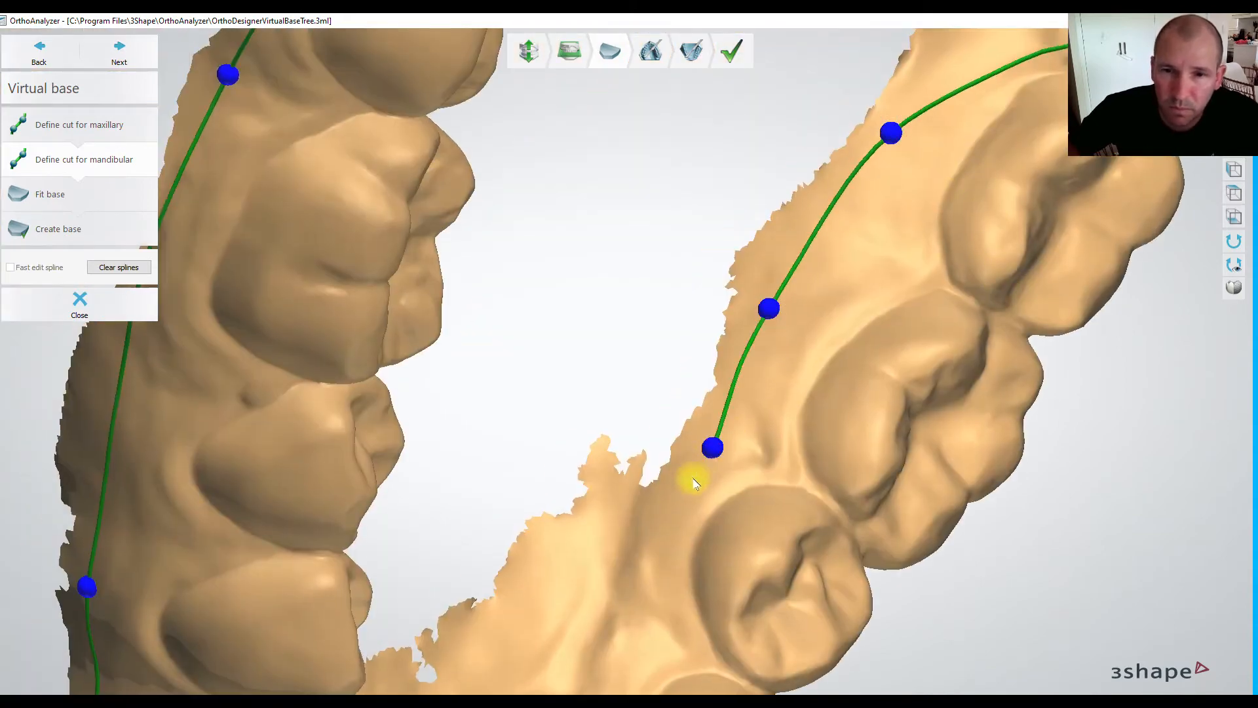
right_drag(688, 472, 975, 171)
click(855, 320)
mouse_move(781, 426)
right_down()
mouse_move(721, 483)
mouse_move(780, 401)
right_up()
click(780, 399)
click(620, 411)
right_drag(540, 402, 590, 380)
click(594, 376)
click(438, 267)
Continue the mandibular cut spline along the inner gum of the patient's right side towards the last molar.
right_drag(393, 230, 823, 296)
click(792, 289)
click(690, 157)
right_drag(690, 157, 823, 396)
click(745, 304)
click(605, 244)
Place closely spaced spline points behind the patient's right last molar and close the mandibular cut at its starting point.
right_drag(605, 246, 489, 101)
click(453, 98)
click(432, 119)
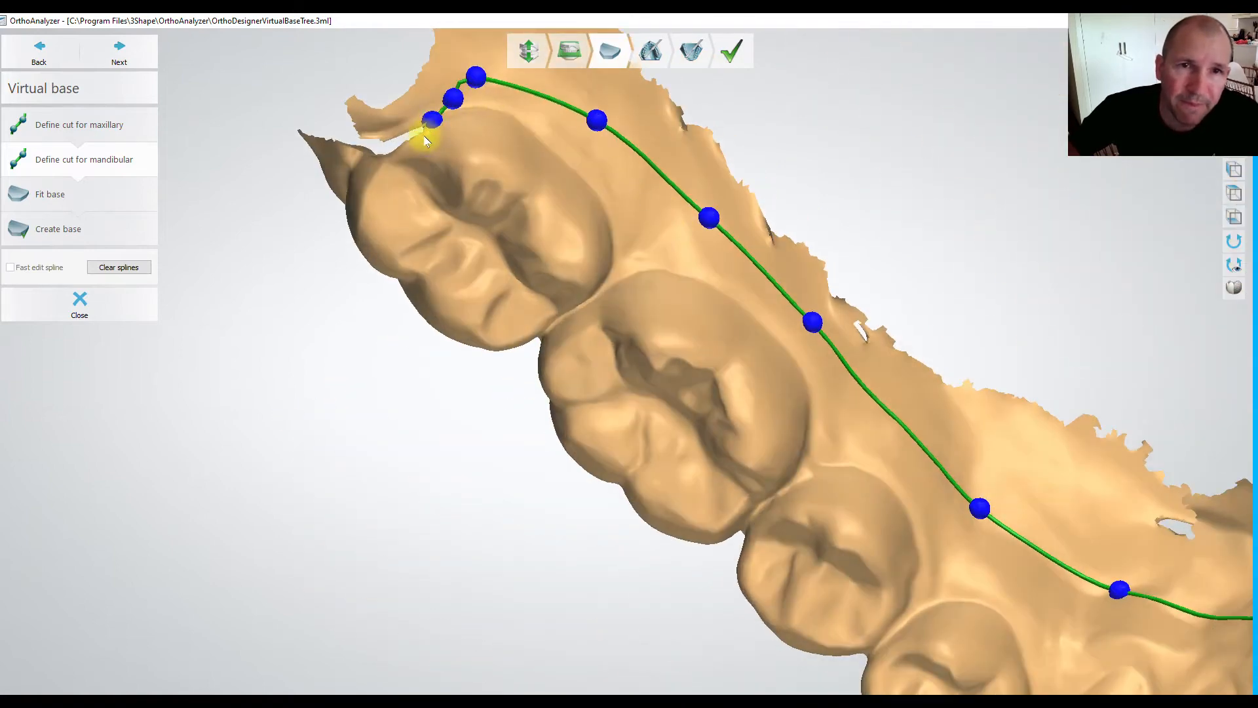
click(420, 139)
right_drag(390, 159, 365, 168)
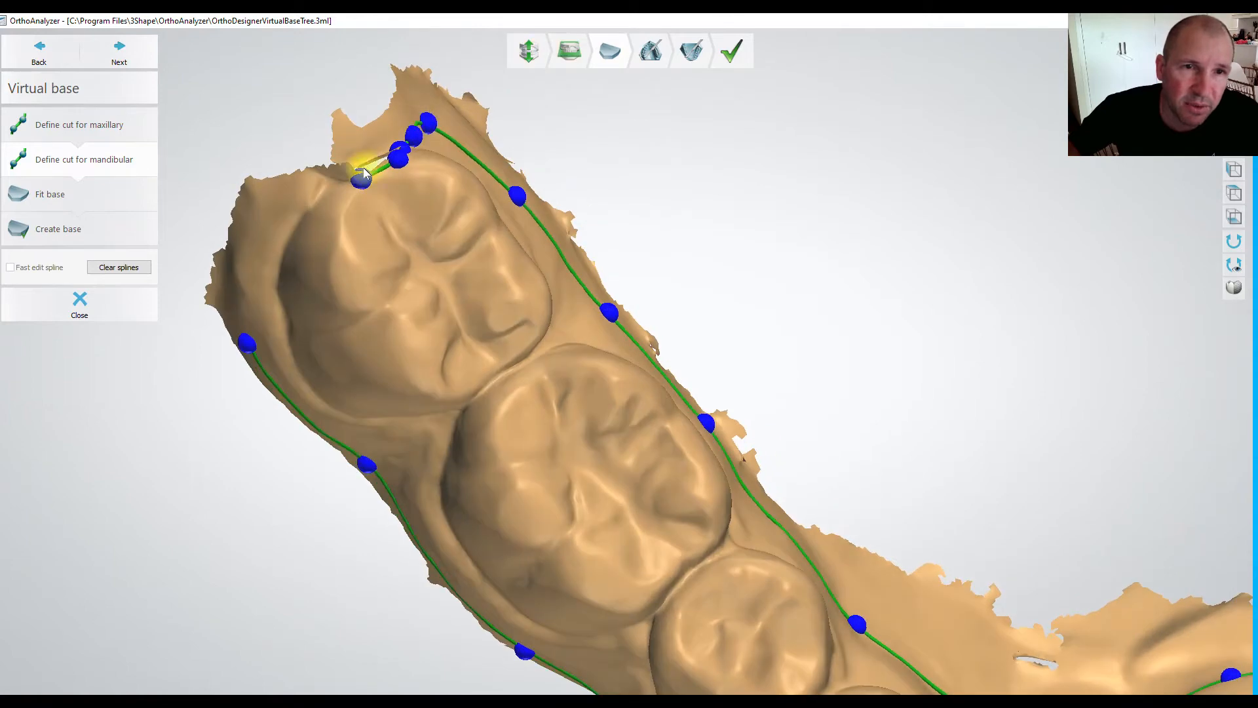
click(321, 190)
click(267, 224)
click(245, 338)
Proceed to fitting the virtual base and inspect the base around both arches from the front, top and side.
scroll(484, 197, down, 2)
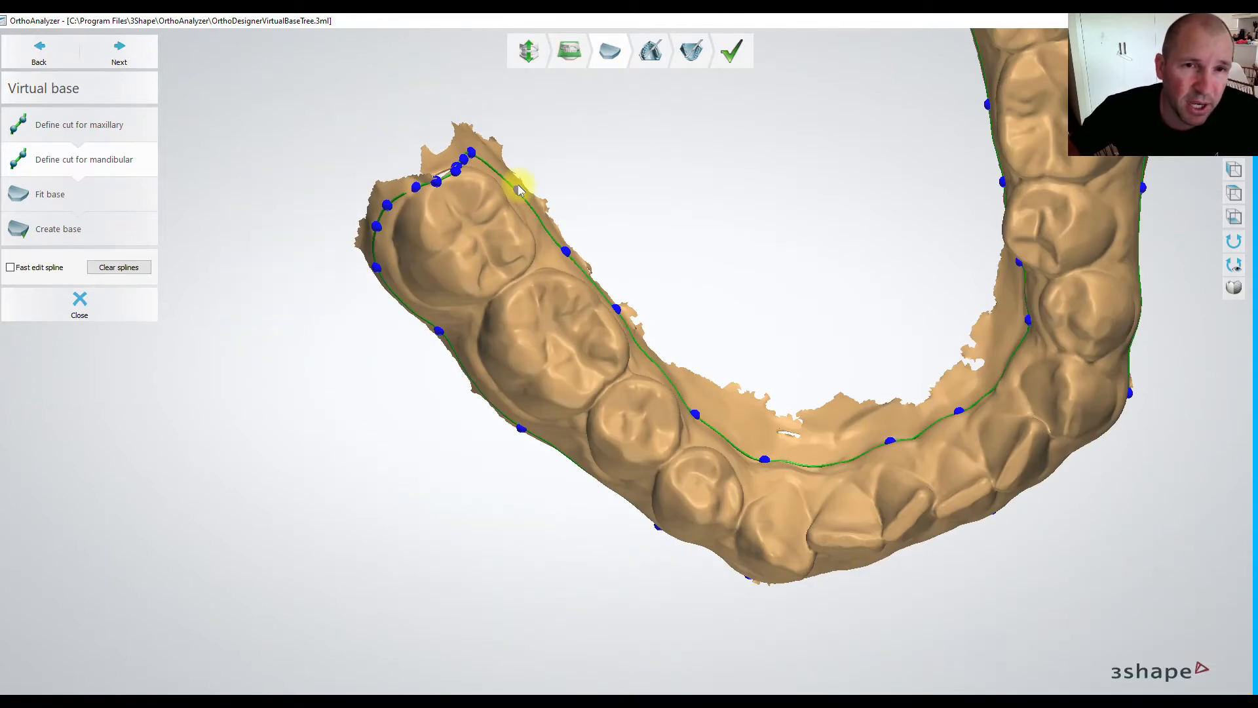
right_drag(713, 280, 716, 191)
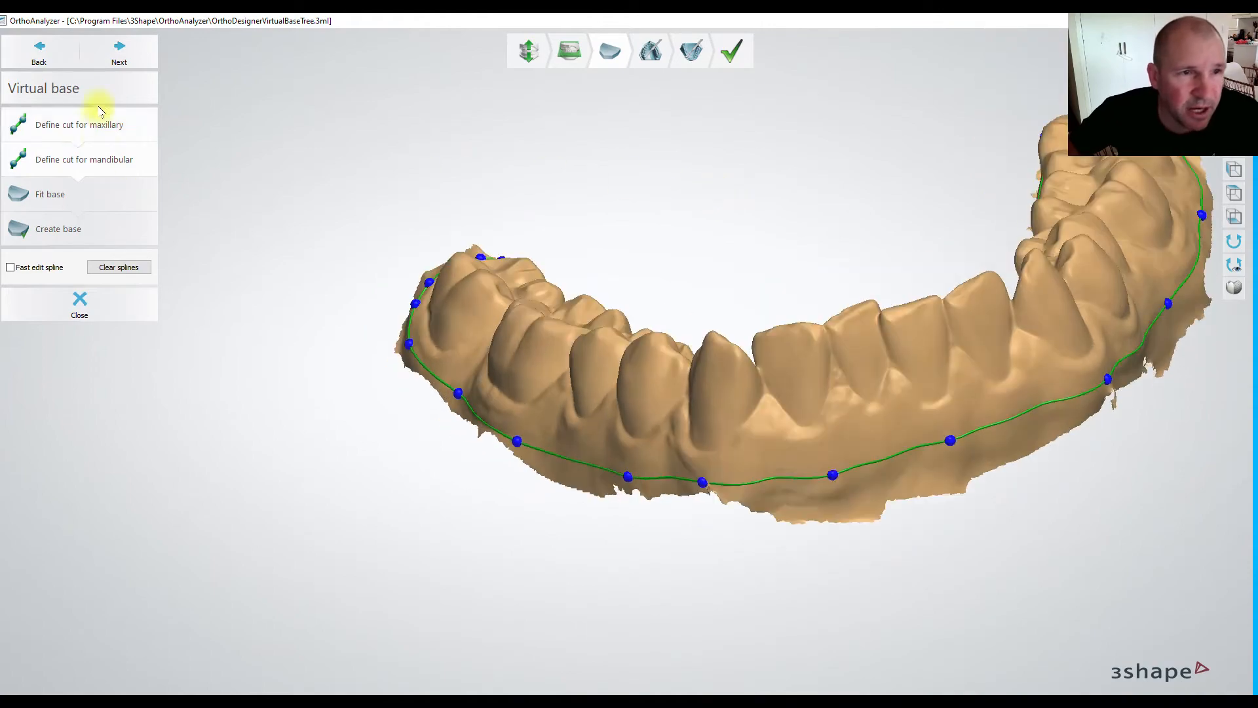
click(121, 56)
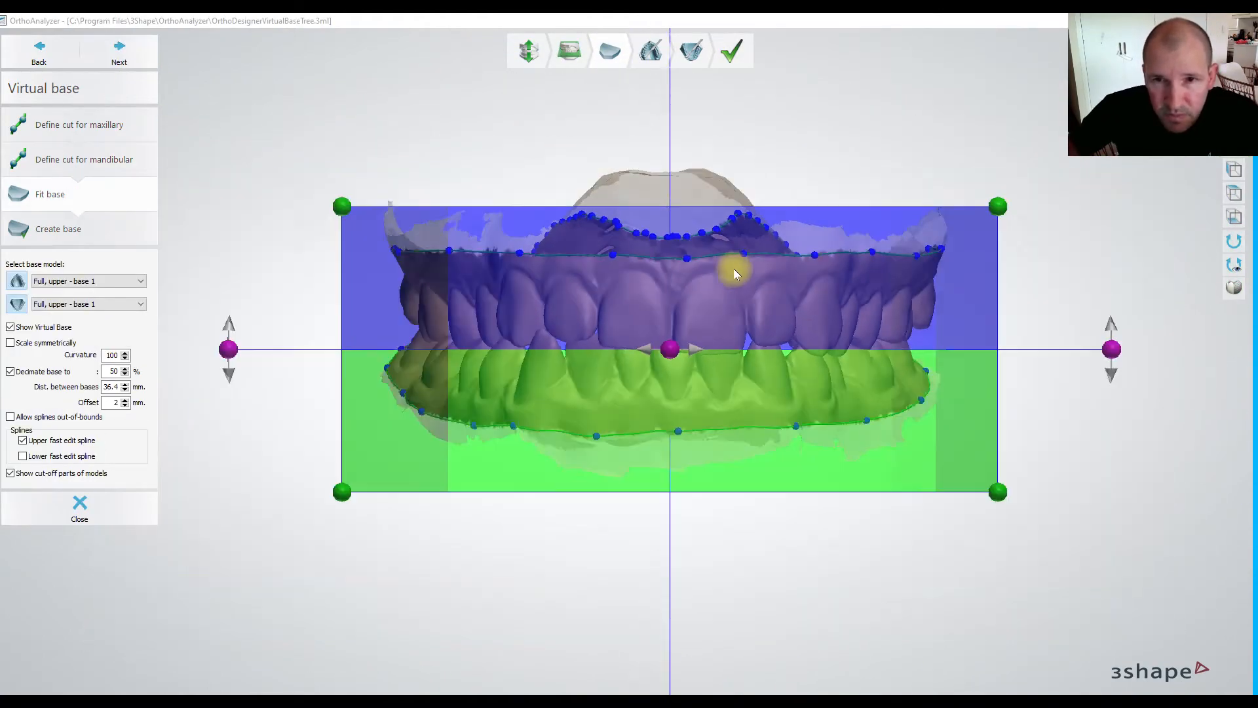
right_drag(734, 269, 786, 354)
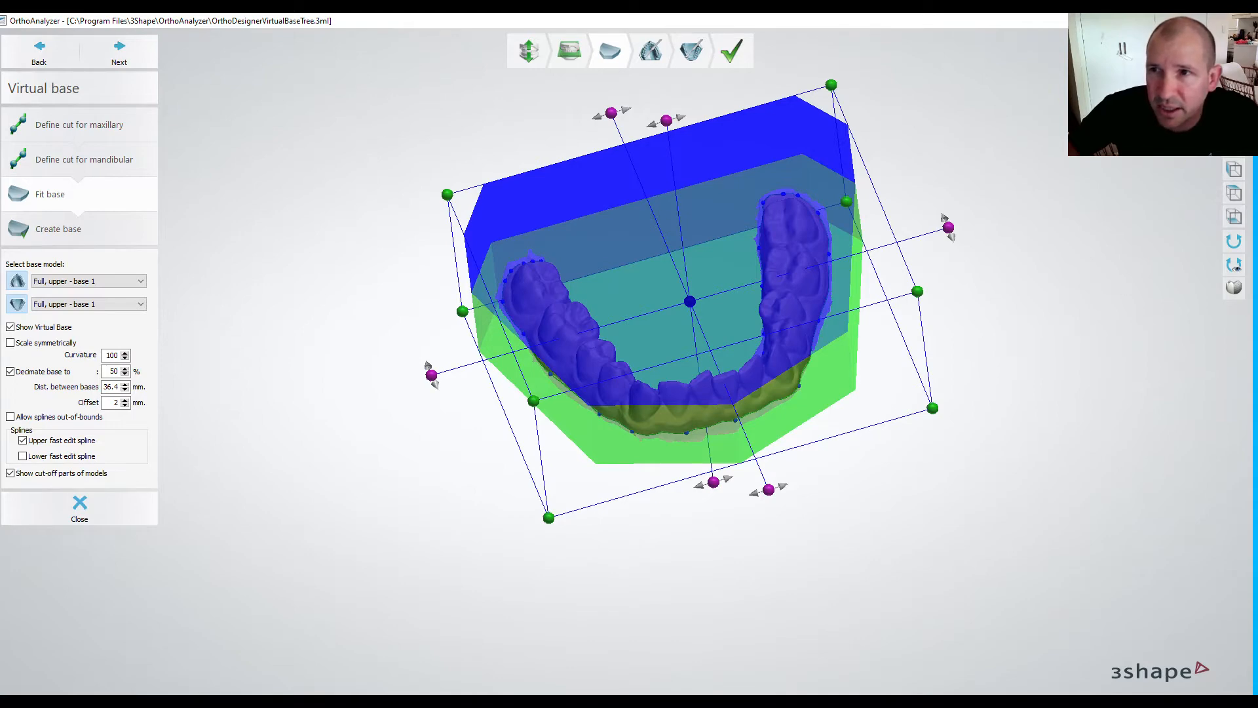
right_drag(1004, 253, 1021, 175)
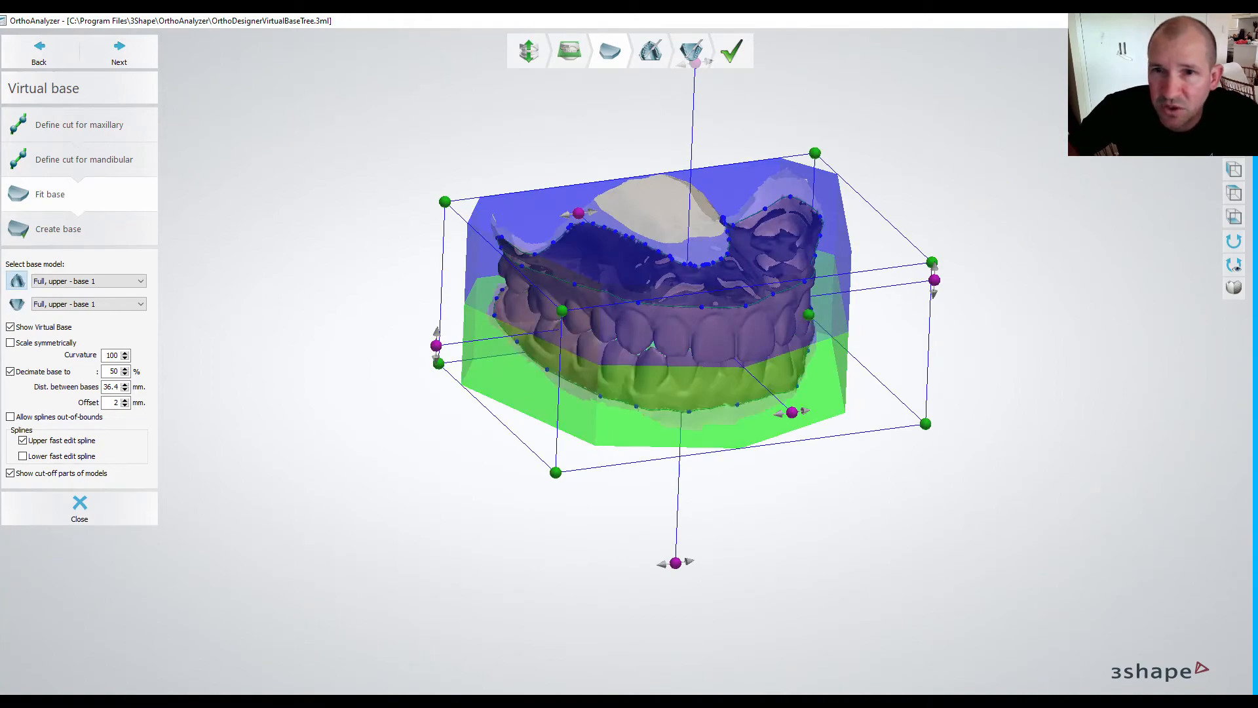
right_drag(1026, 277, 990, 338)
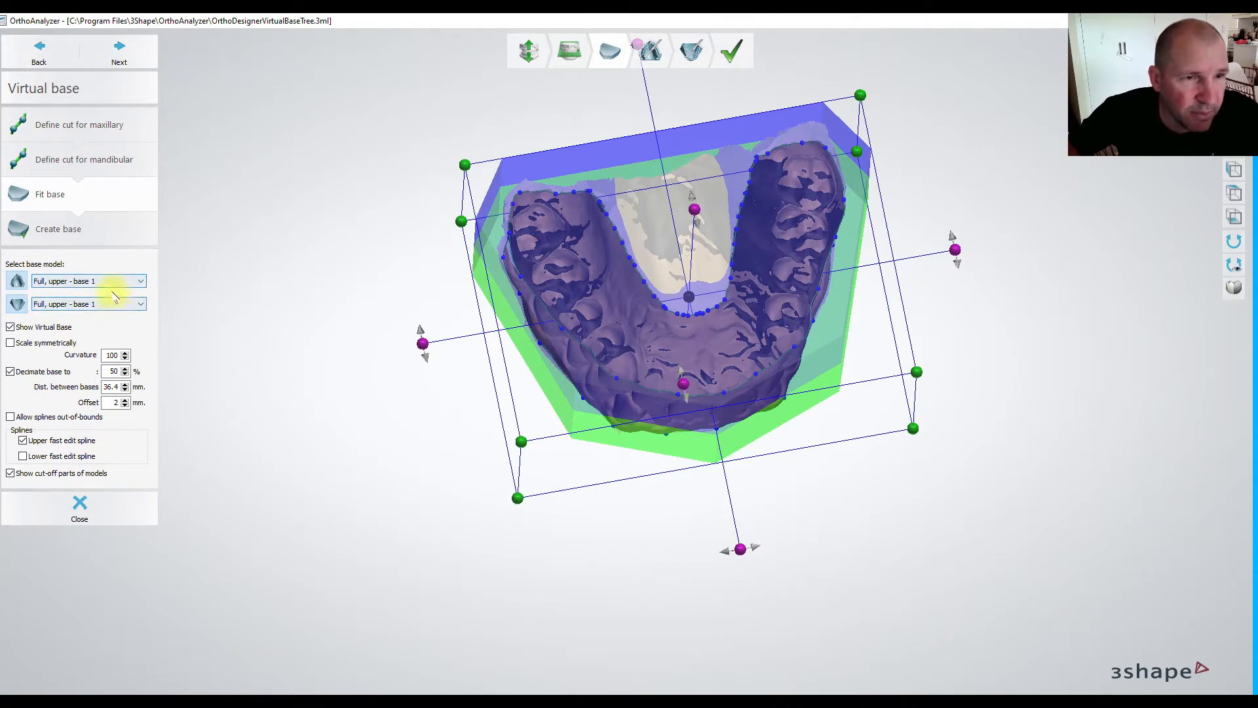
Browse the available base models for the upper jaw, keeping Full, upper - base 1.
click(142, 281)
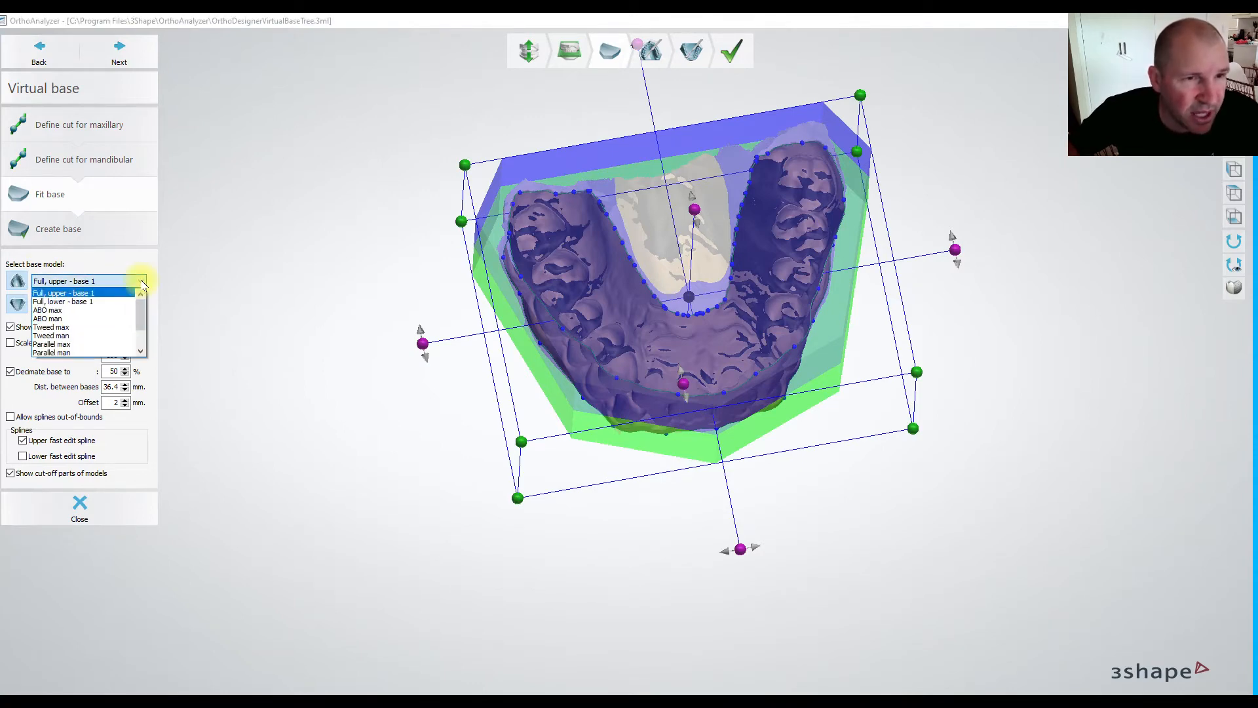
drag(141, 298, 142, 337)
scroll(84, 331, up, 2)
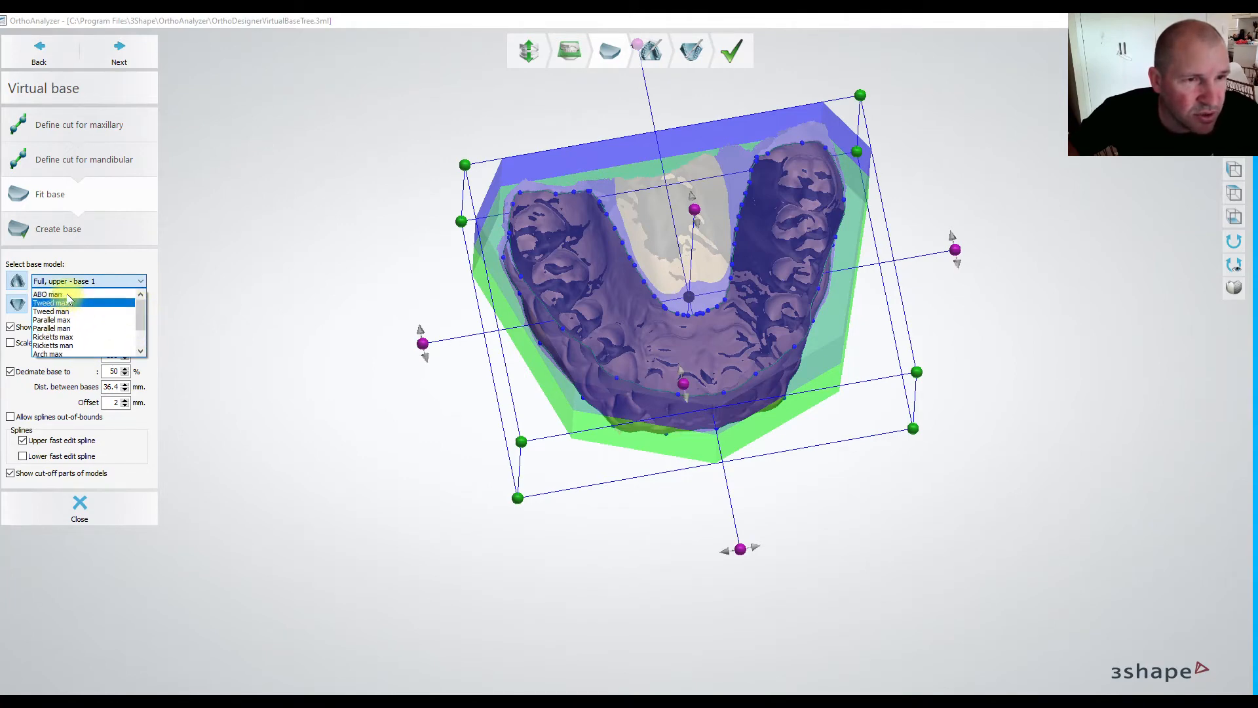
click(208, 282)
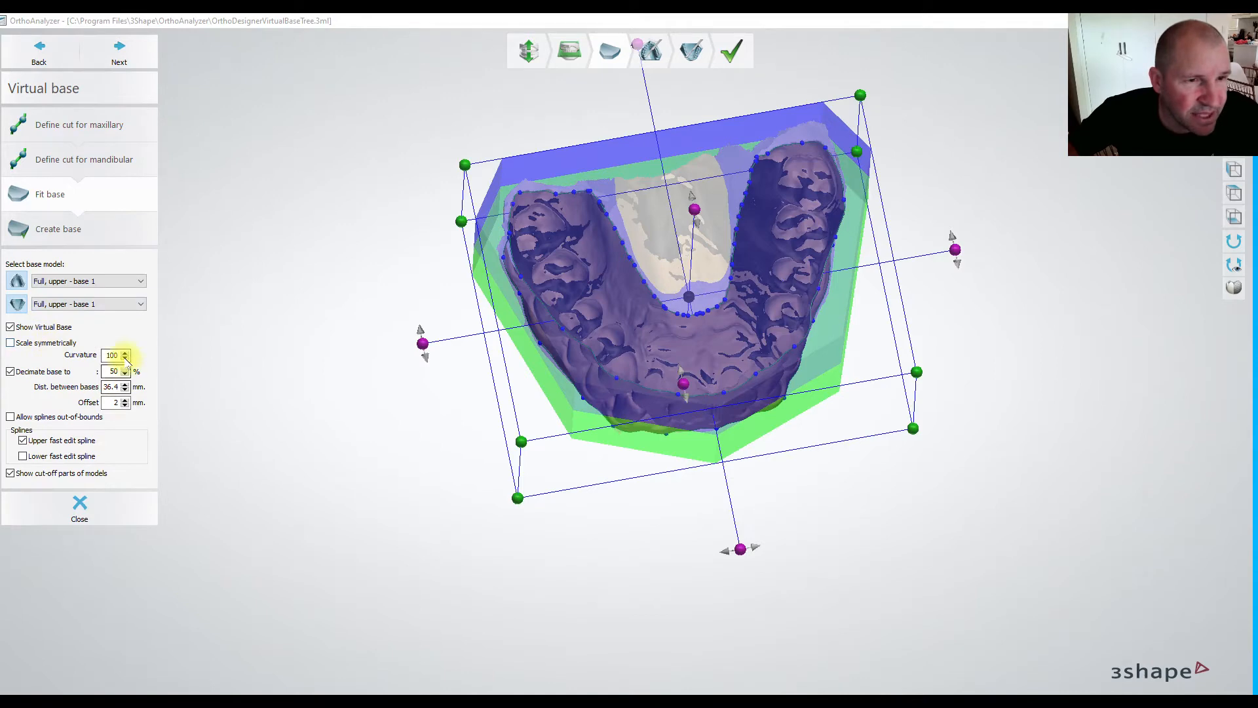
Allow splines out-of-bounds, and tilt and slightly raise the virtual base to follow the bite plane in side view.
right_drag(371, 400, 359, 298)
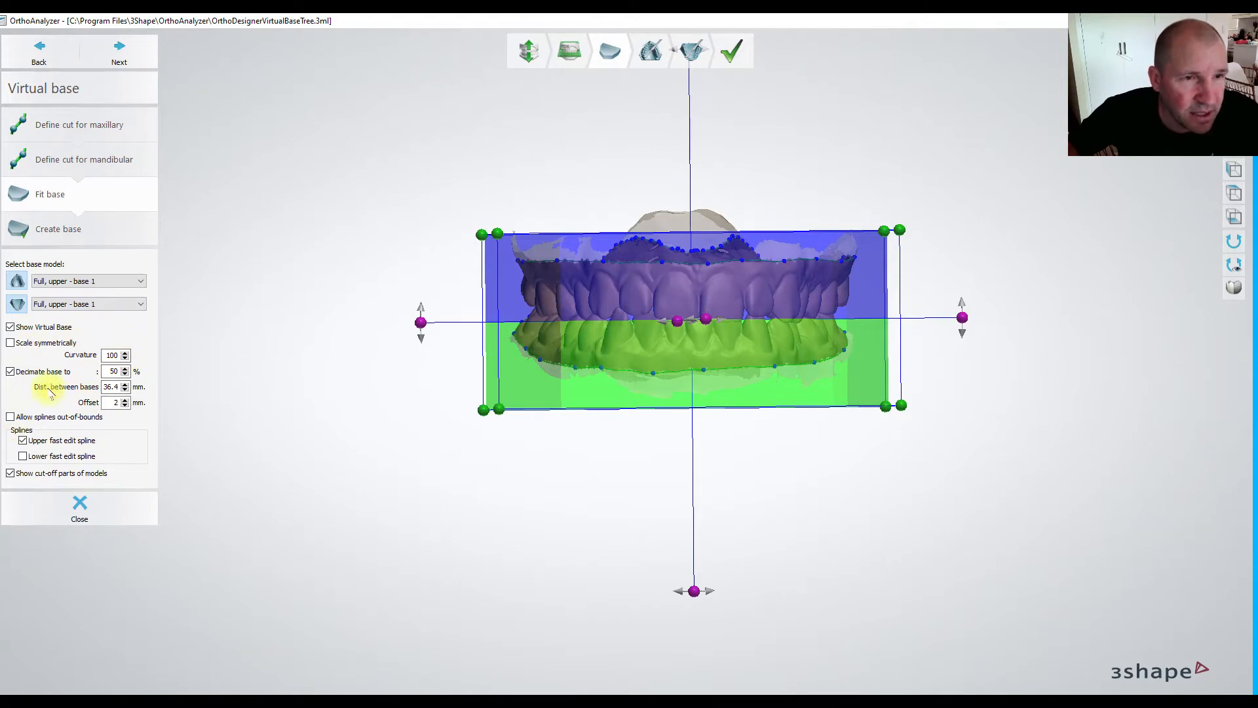
click(10, 418)
right_drag(450, 351, 586, 354)
scroll(685, 325, up, 3)
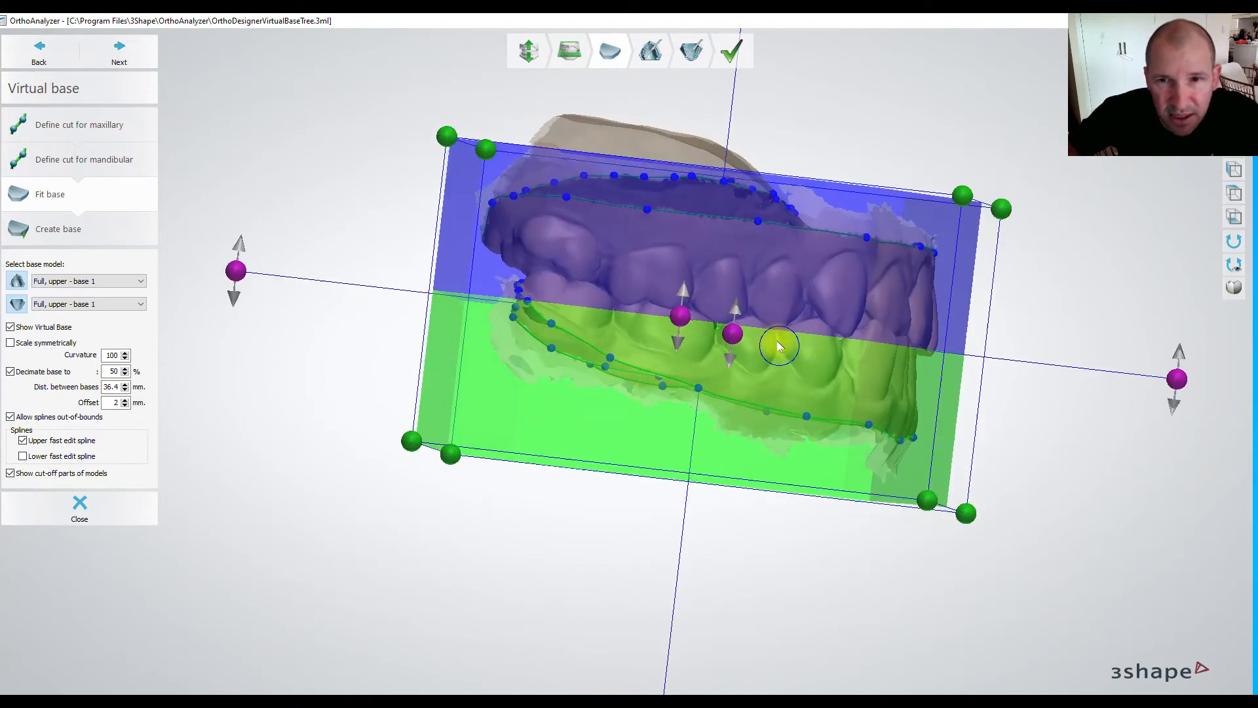
drag(1178, 379, 1174, 422)
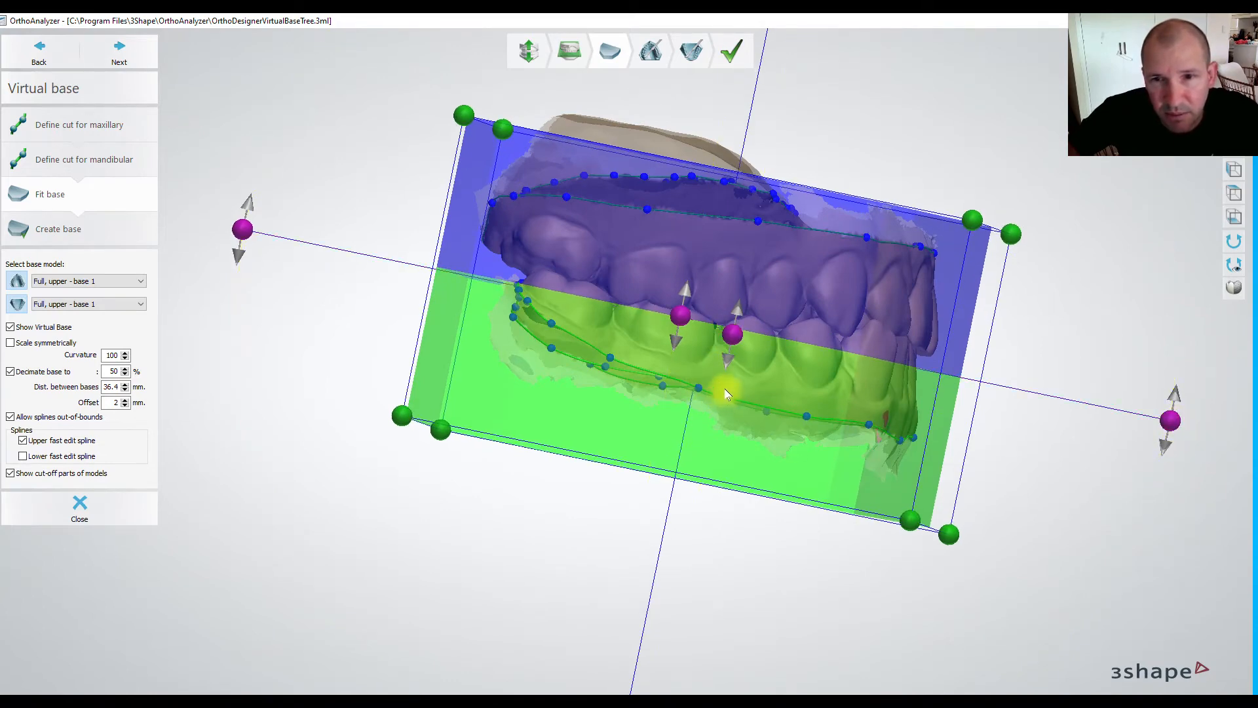
drag(792, 378, 795, 367)
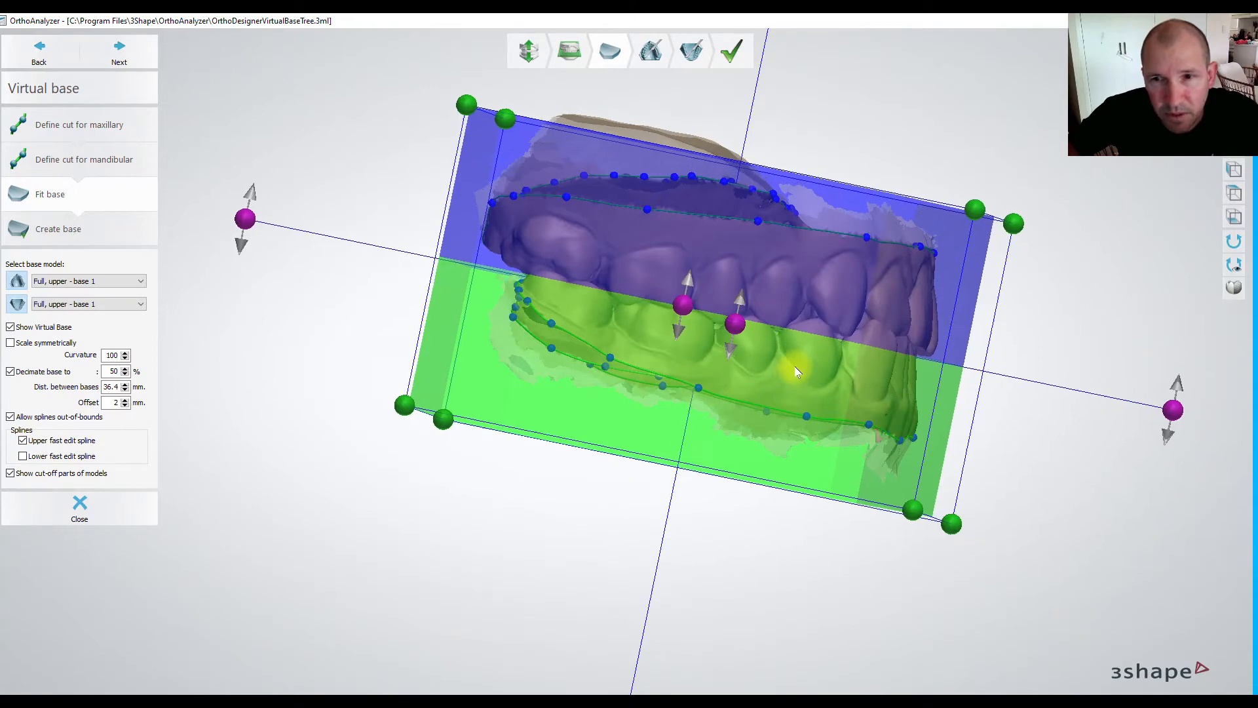
Resize the virtual base with its corner handles to 37 mm between bases around both arches, create it and inspect it from the front.
right_drag(907, 441, 1034, 446)
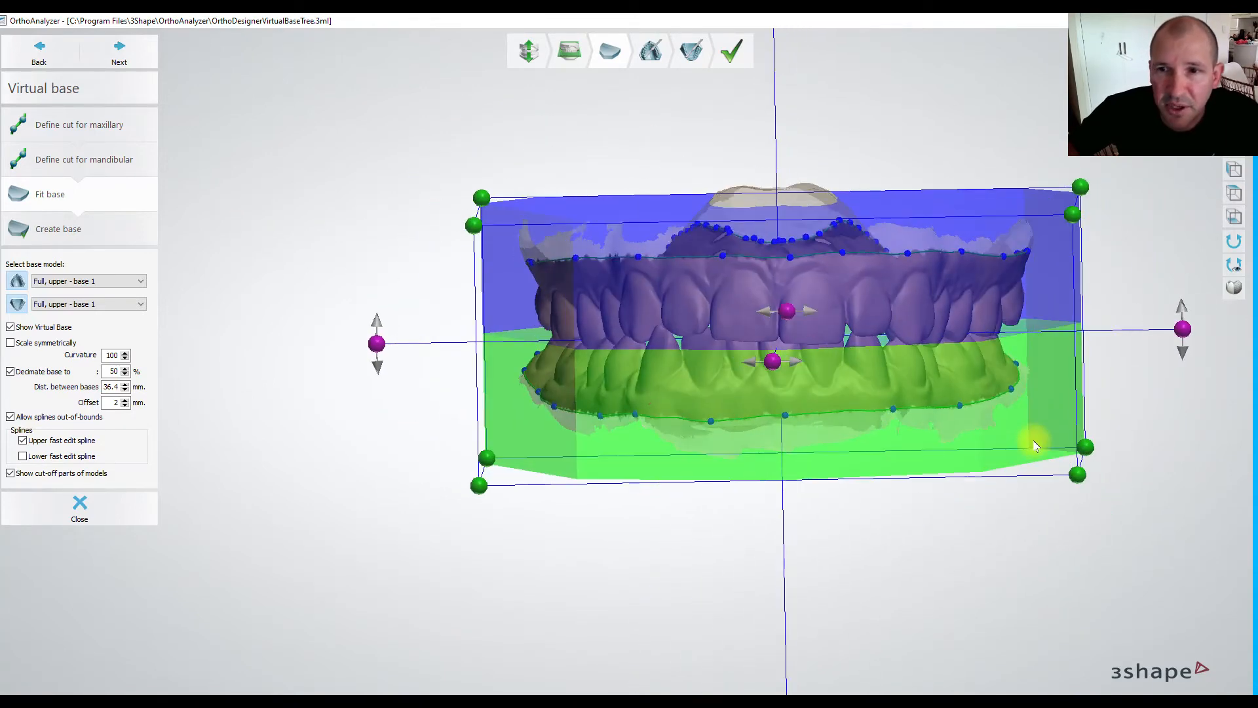
mouse_move(1075, 223)
mouse_down()
mouse_move(1104, 197)
mouse_move(1051, 225)
mouse_move(1071, 221)
mouse_up()
scroll(978, 93, down, 4)
right_drag(1007, 129, 1025, 267)
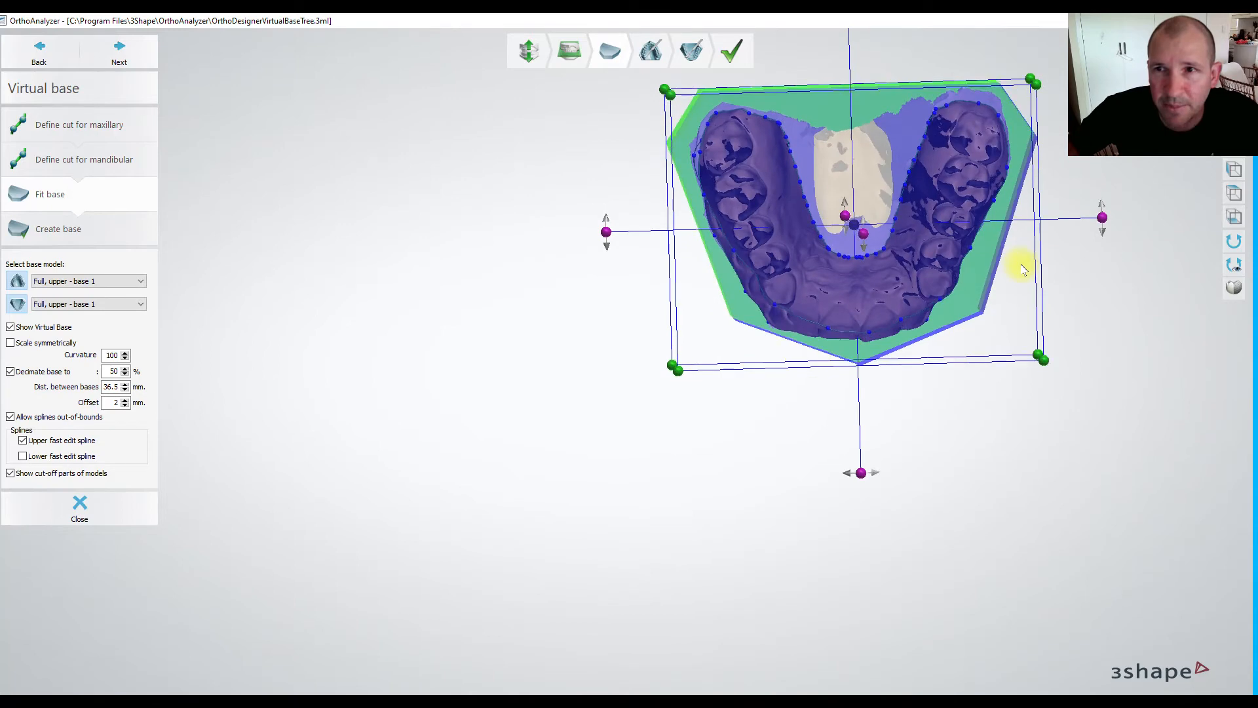
drag(1042, 358, 1037, 364)
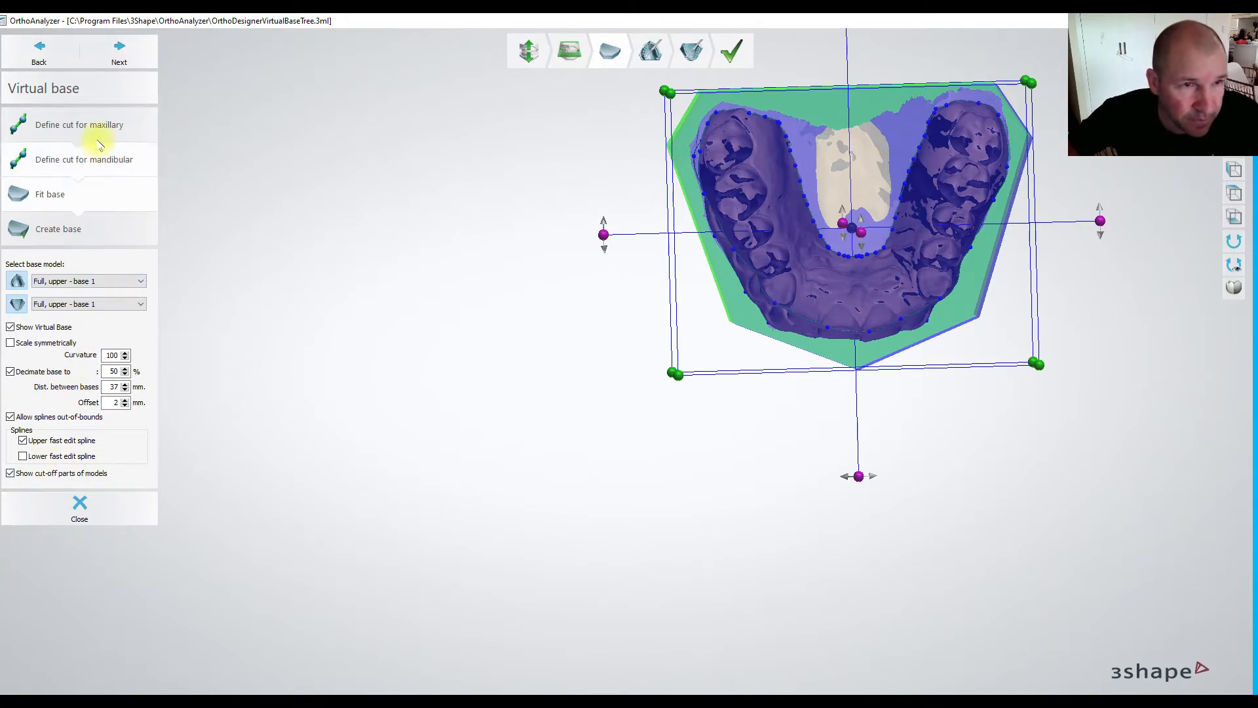
click(125, 53)
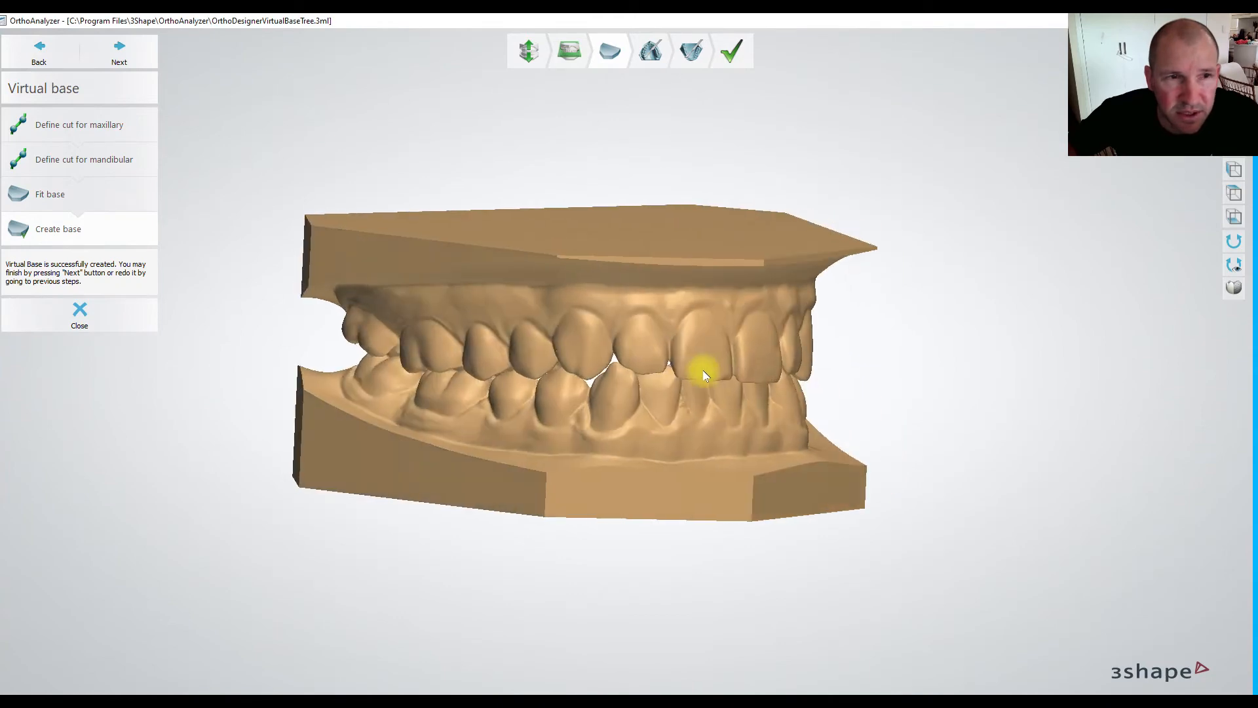
right_drag(703, 370, 665, 367)
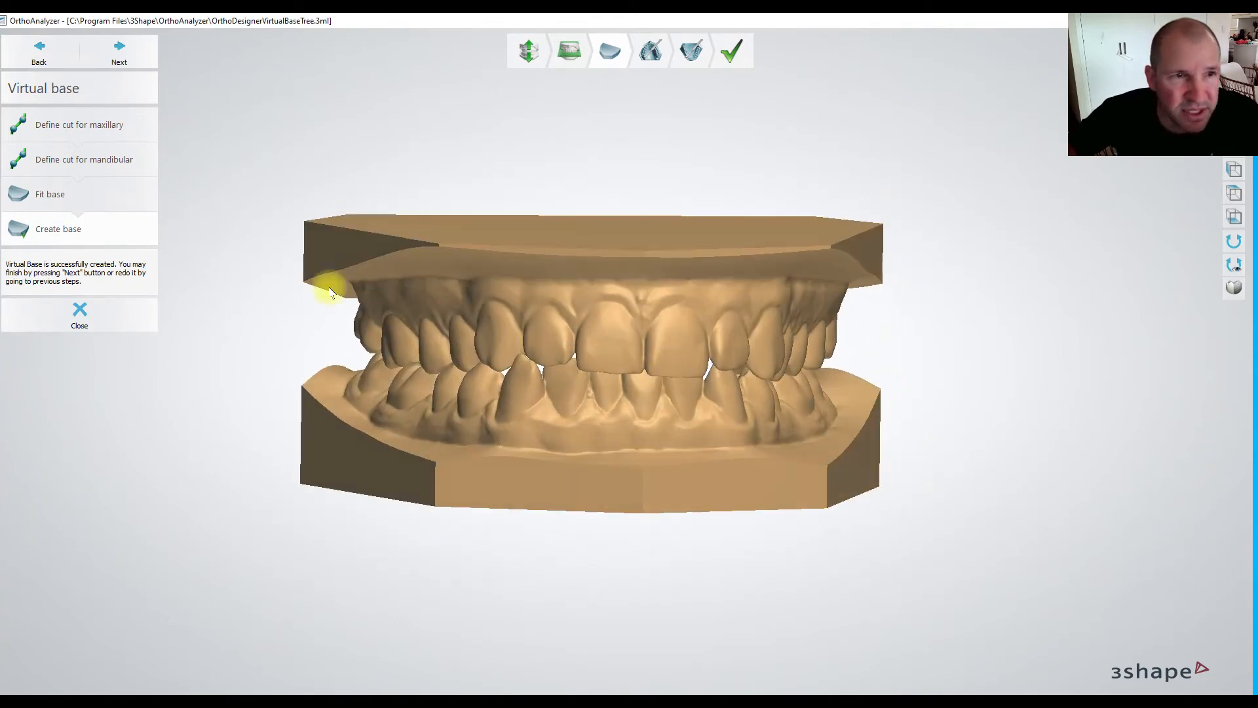
Return to base fitting, set the distance between bases to 30 mm and the offset to 12 mm, and create the base.
click(80, 190)
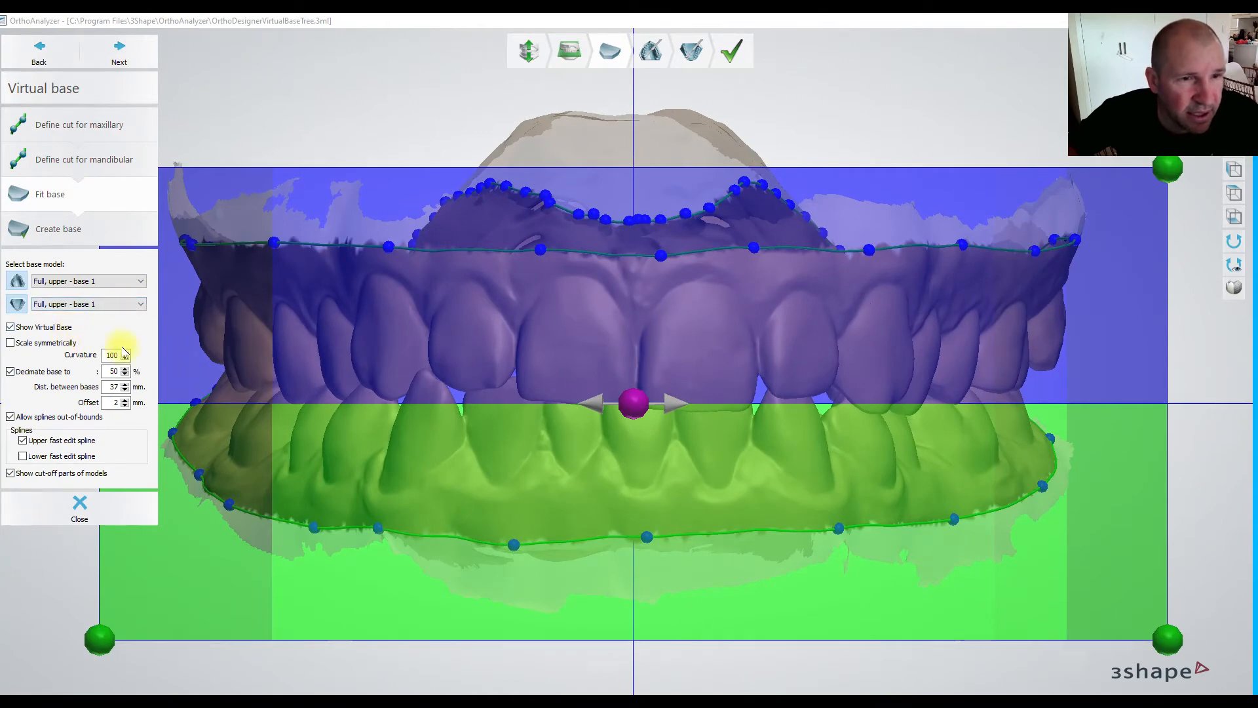
scroll(504, 288, down, 2)
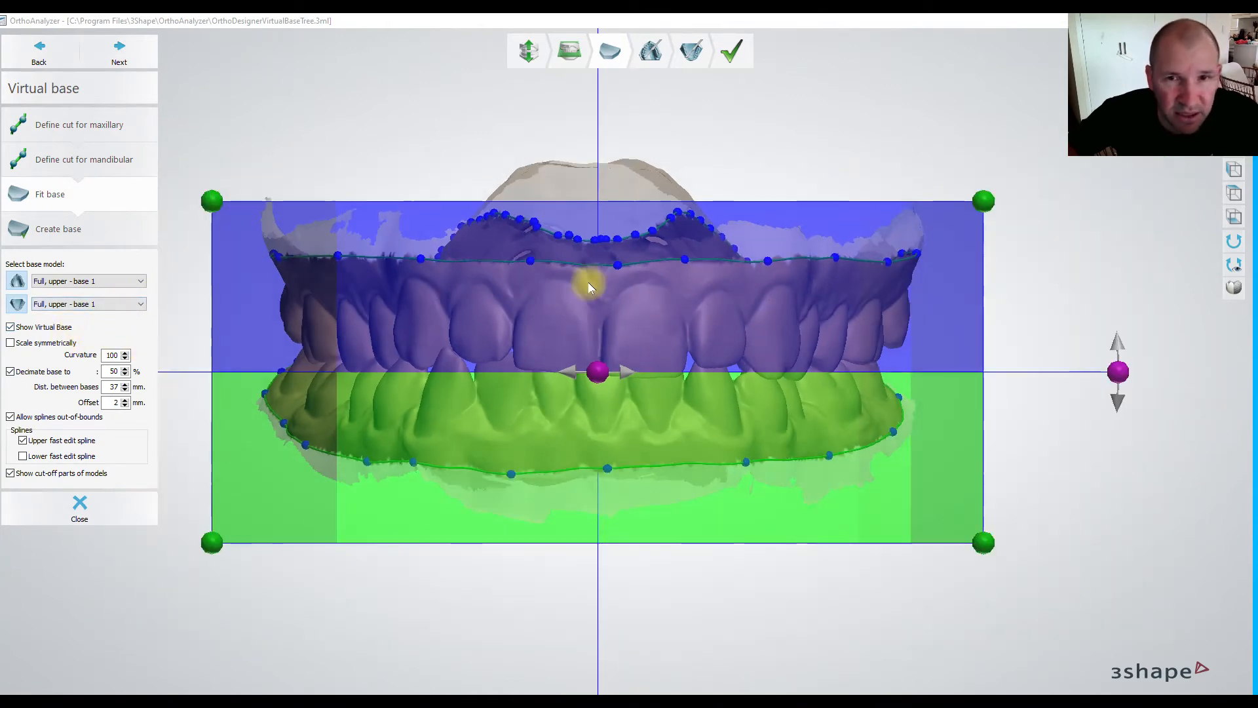
click(125, 391)
click(124, 391)
click(125, 391)
click(124, 390)
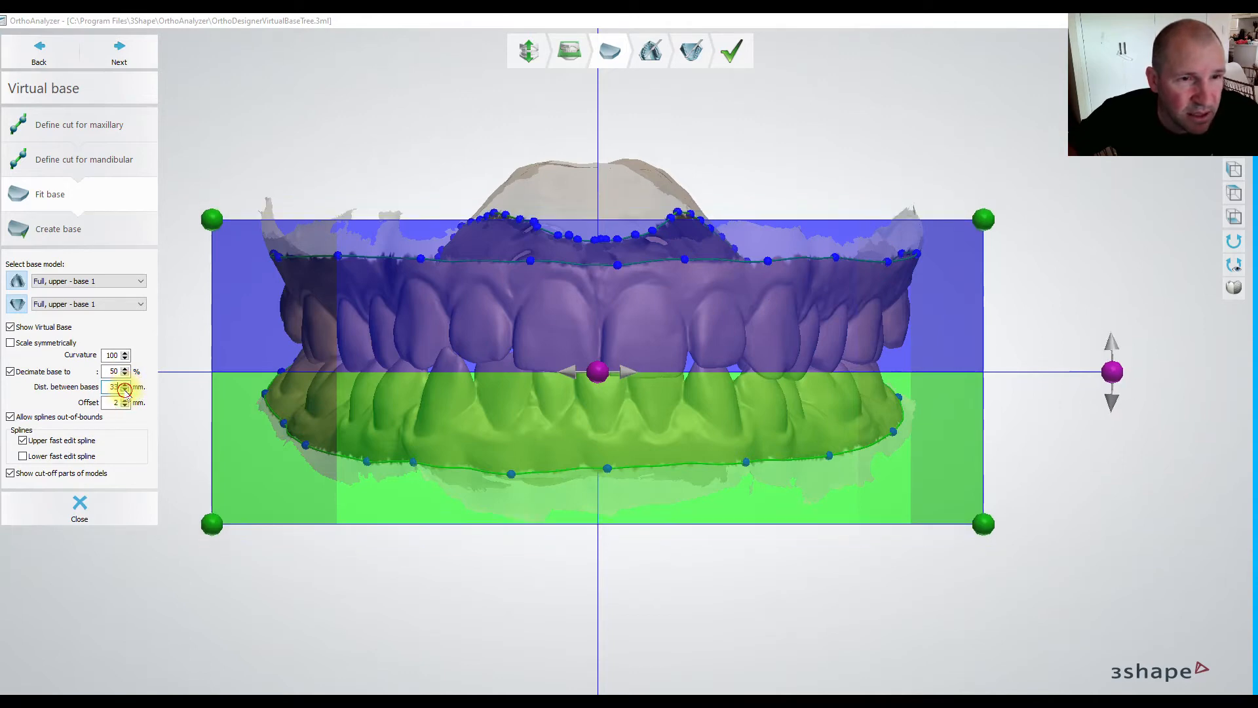
click(124, 391)
click(125, 390)
click(124, 391)
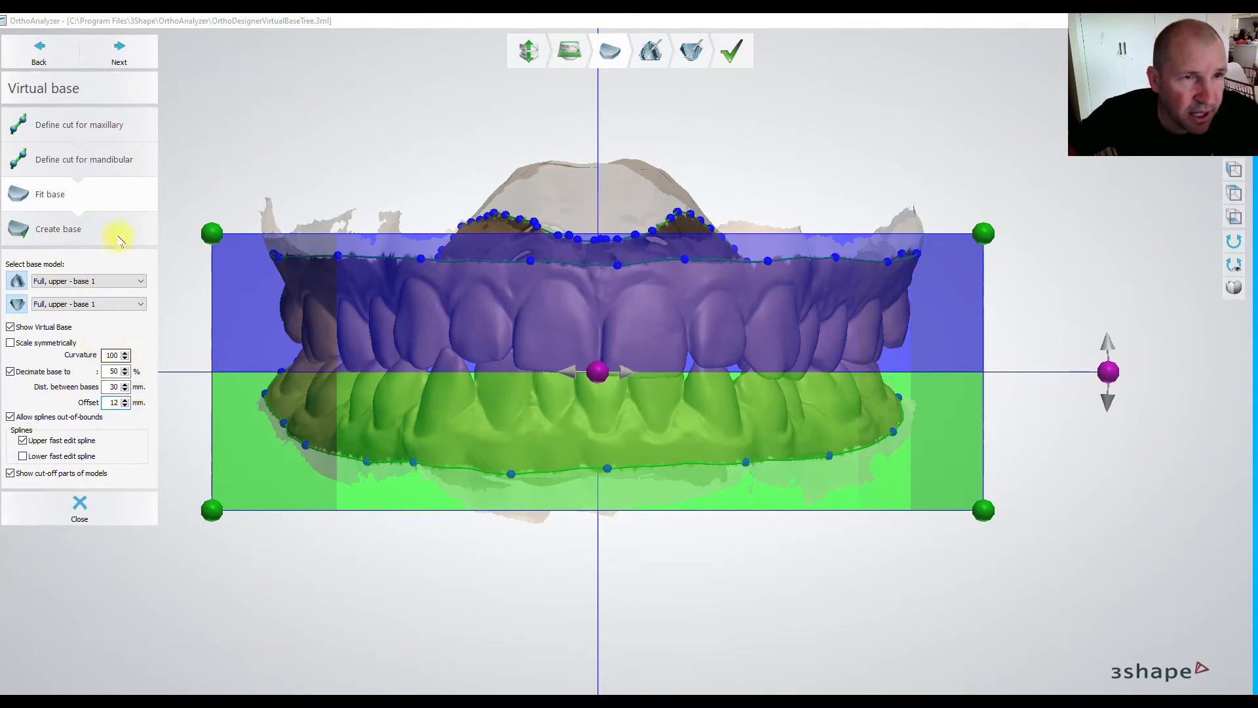
click(120, 47)
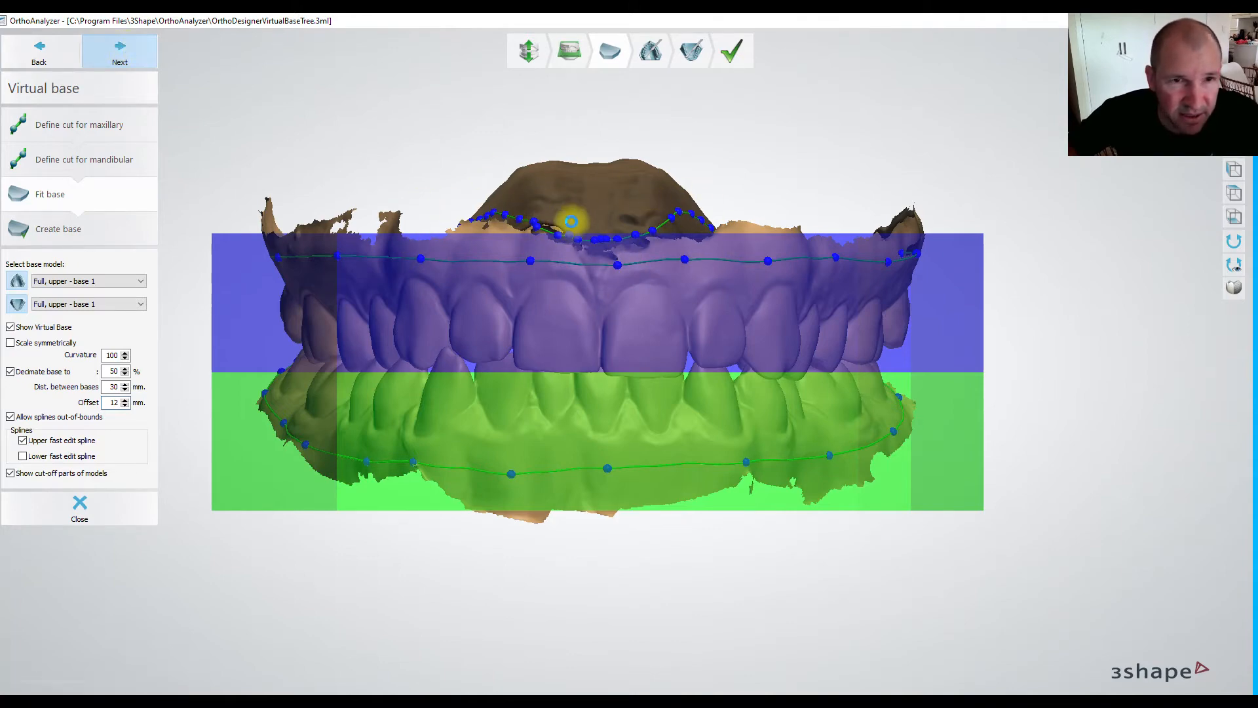
Go back to base fitting and set the offset to 1 mm and the distance between bases to 50 mm.
click(41, 57)
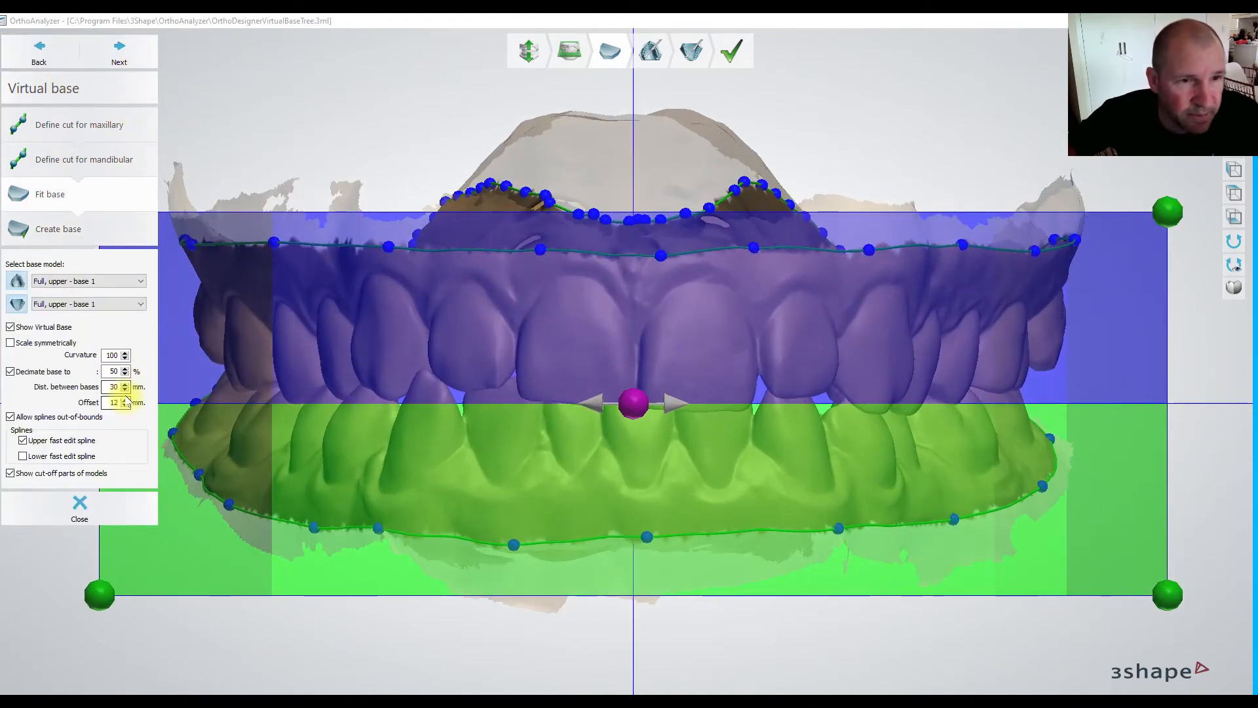
click(124, 406)
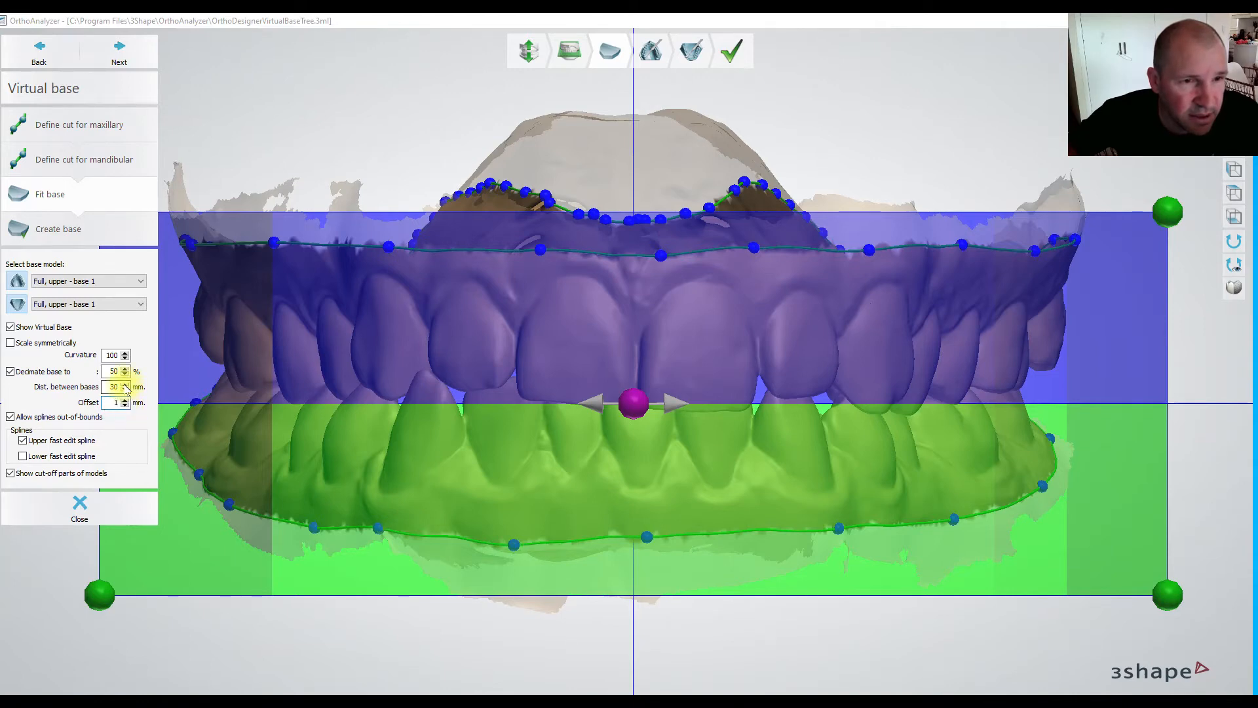
click(126, 389)
click(125, 388)
click(125, 389)
click(126, 386)
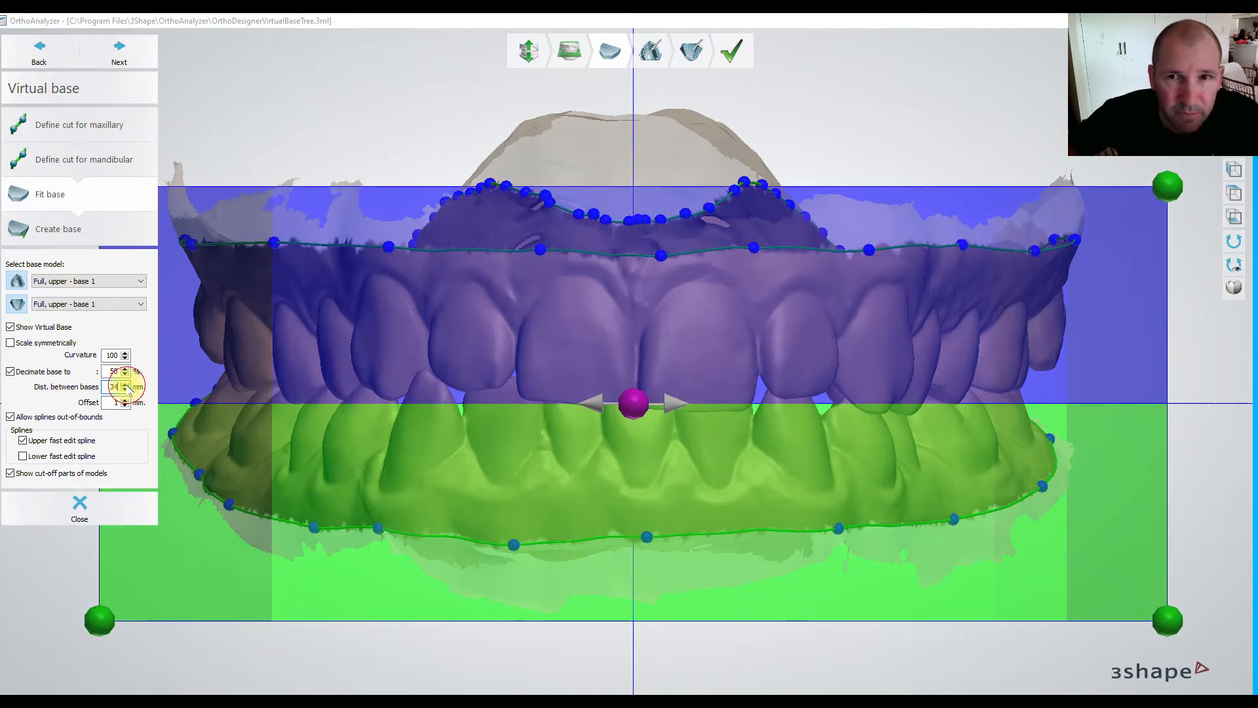
click(127, 385)
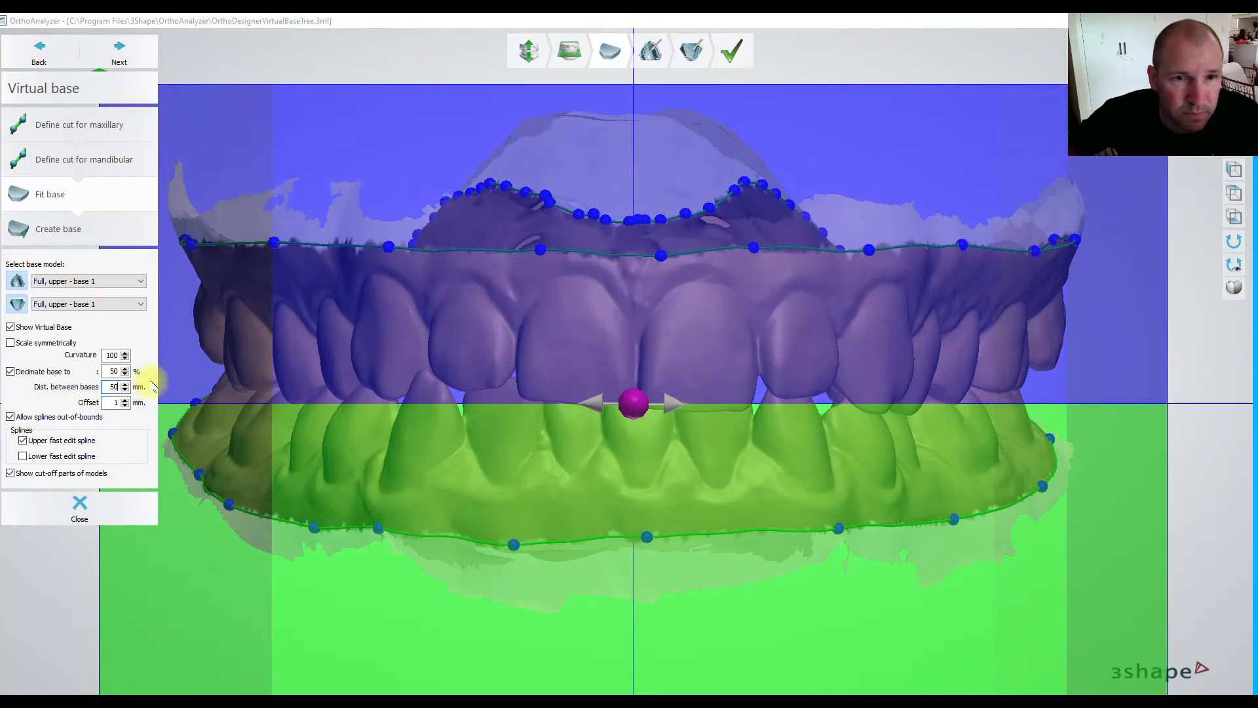
scroll(683, 374, down, 4)
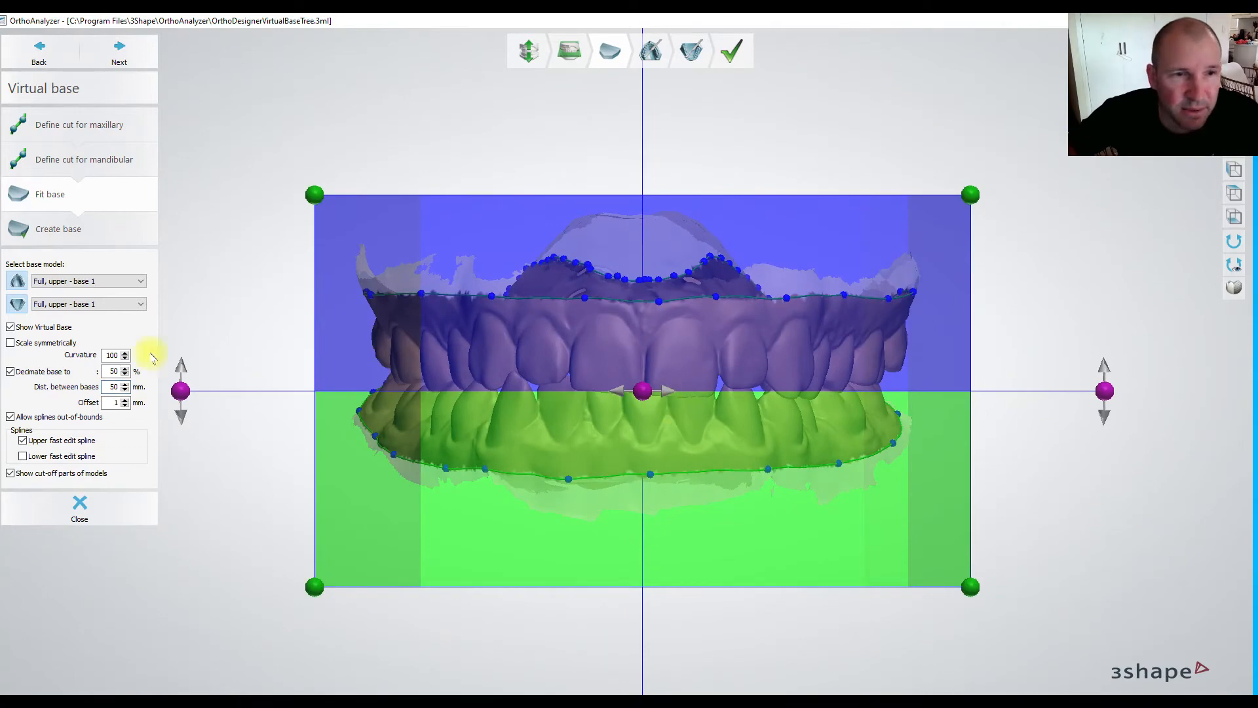
Set the base decimation to 57%, create the virtual base and inspect the taller models.
click(124, 368)
click(124, 369)
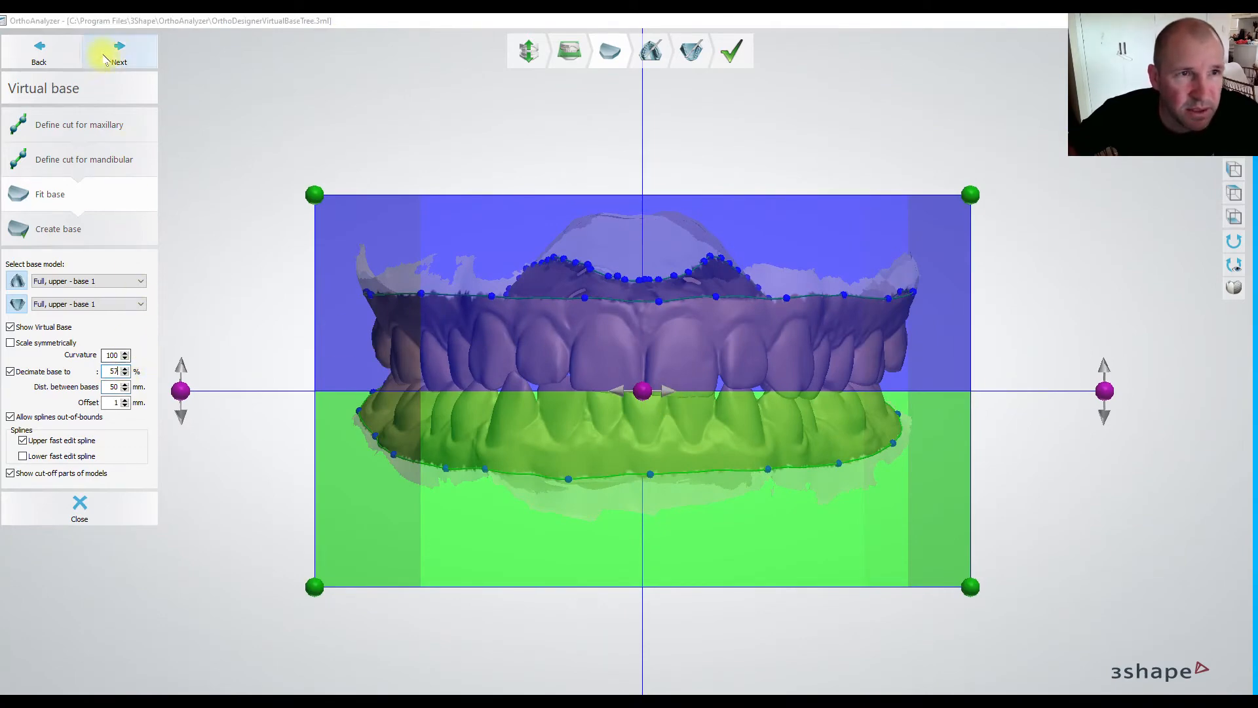
click(118, 49)
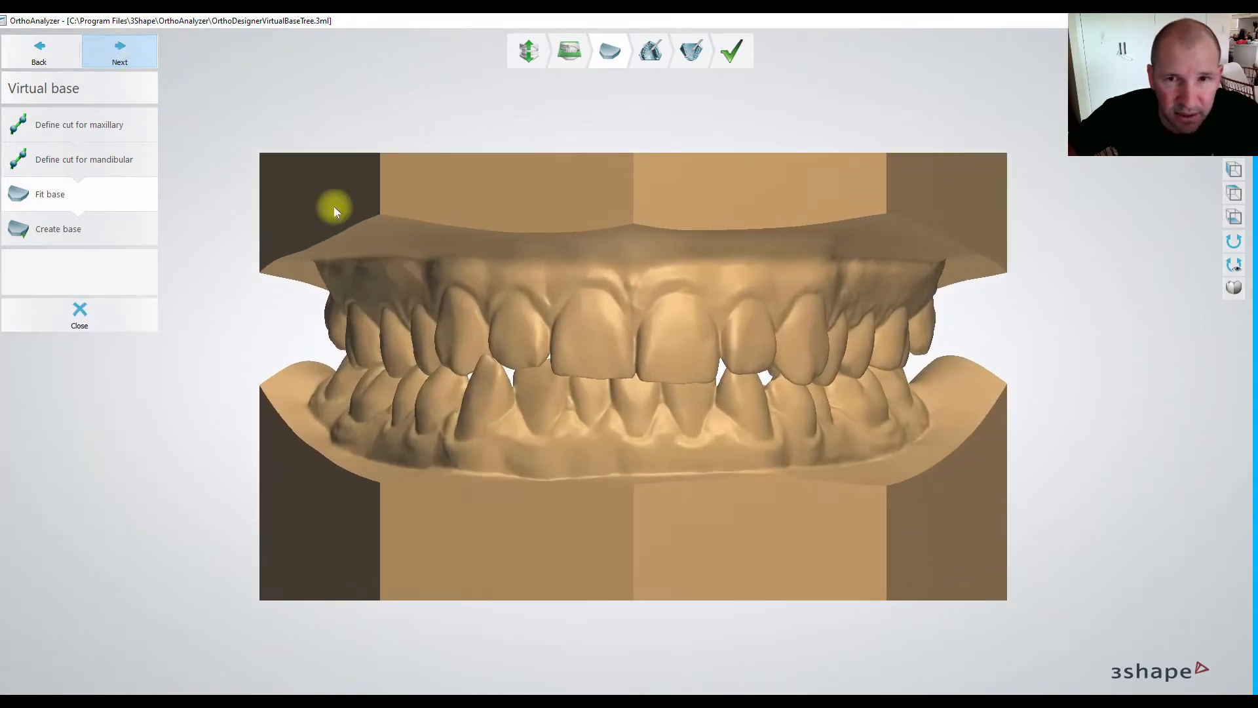
scroll(655, 276, down, 4)
right_drag(675, 283, 762, 301)
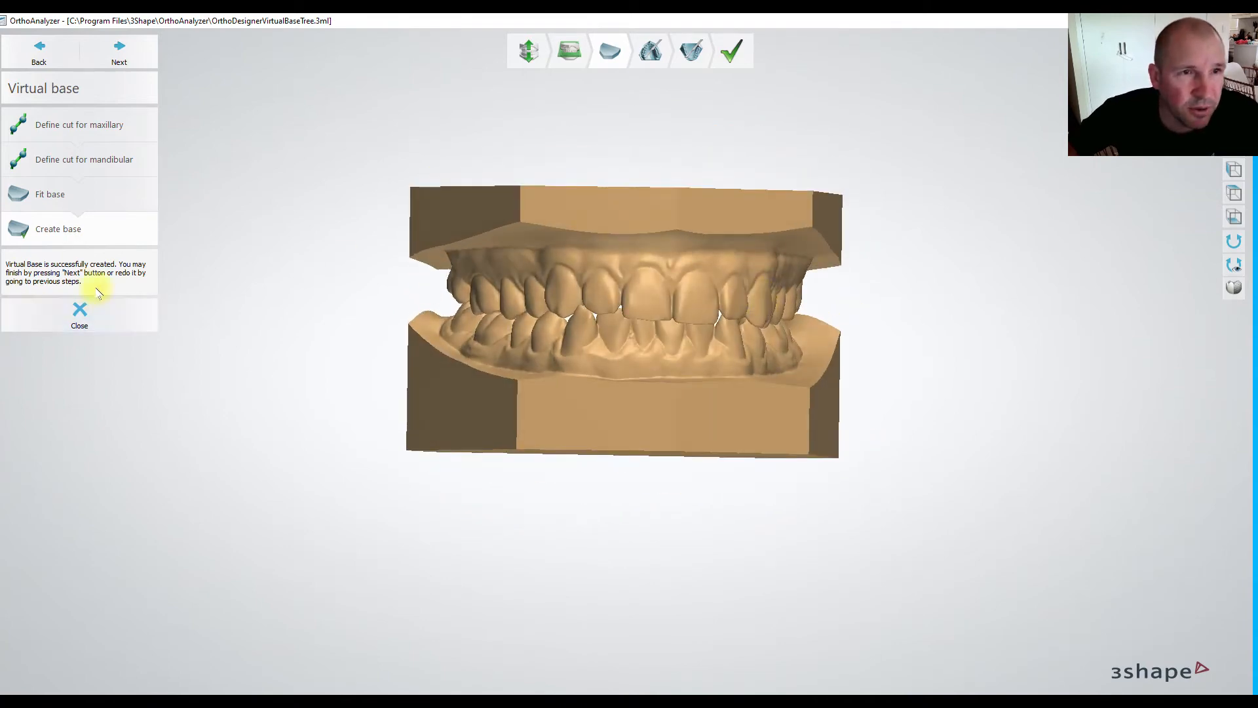
Return to base fitting and create the virtual base again with the same settings.
click(84, 189)
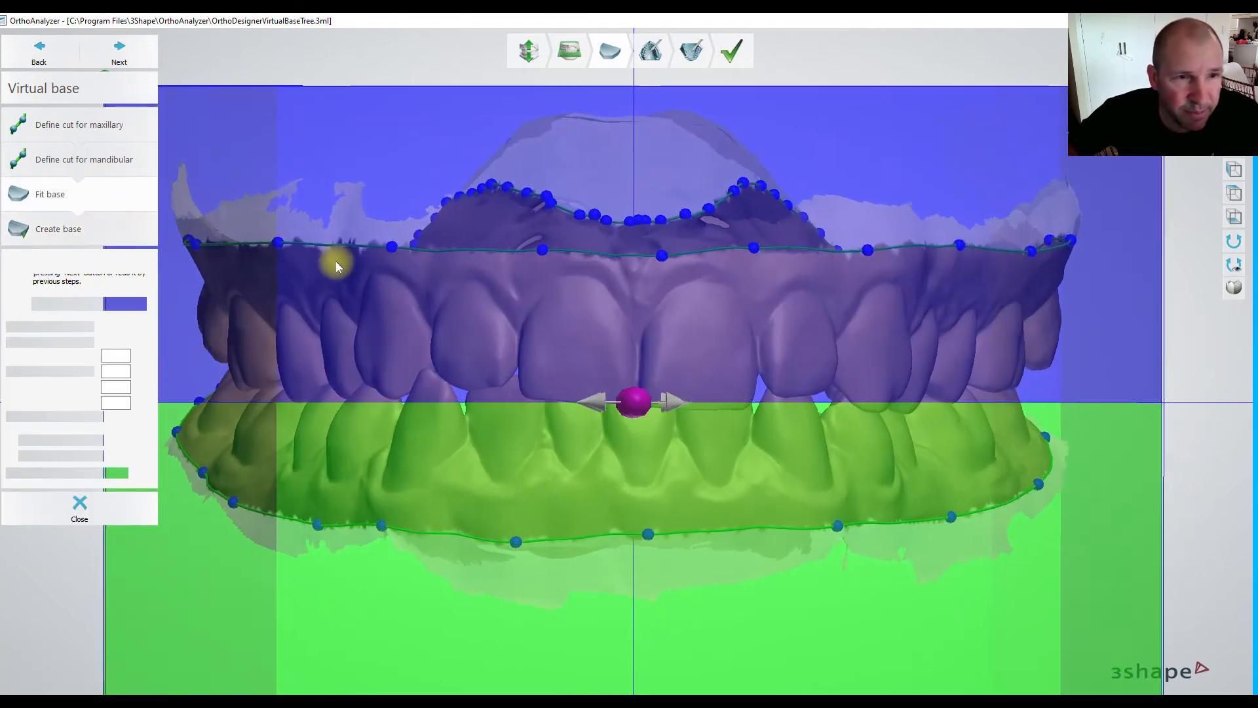
click(120, 54)
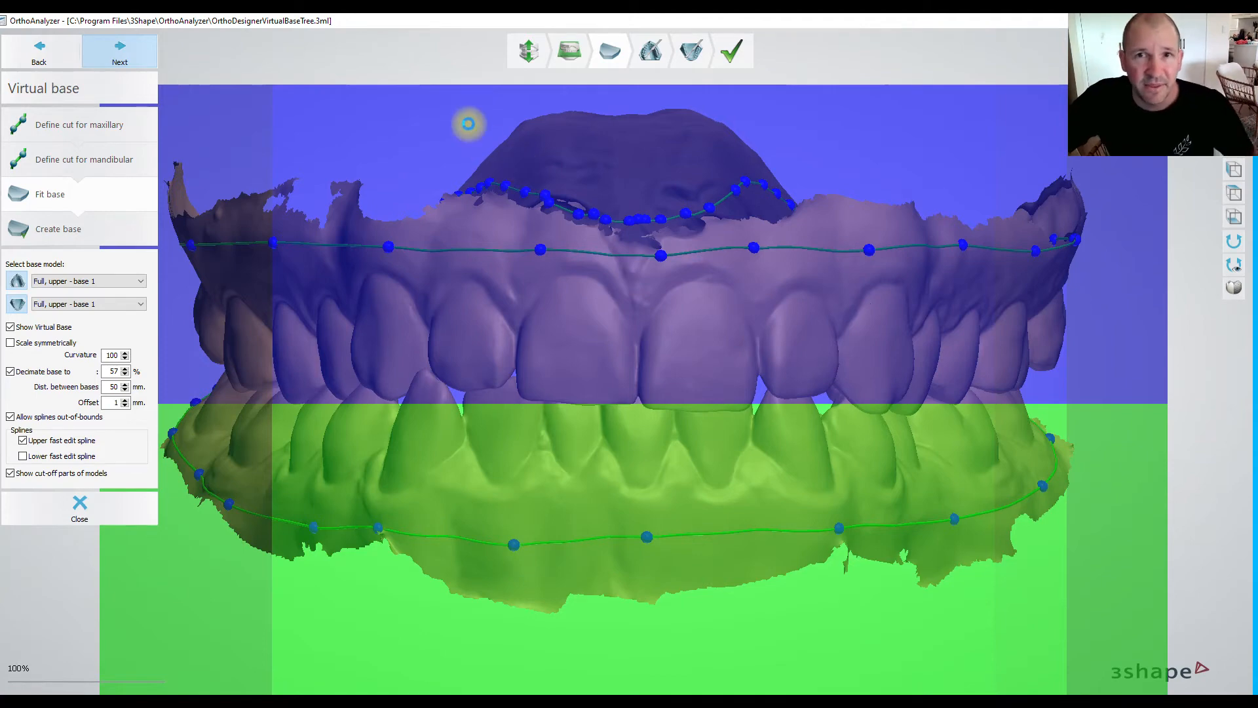
scroll(542, 143, down, 1)
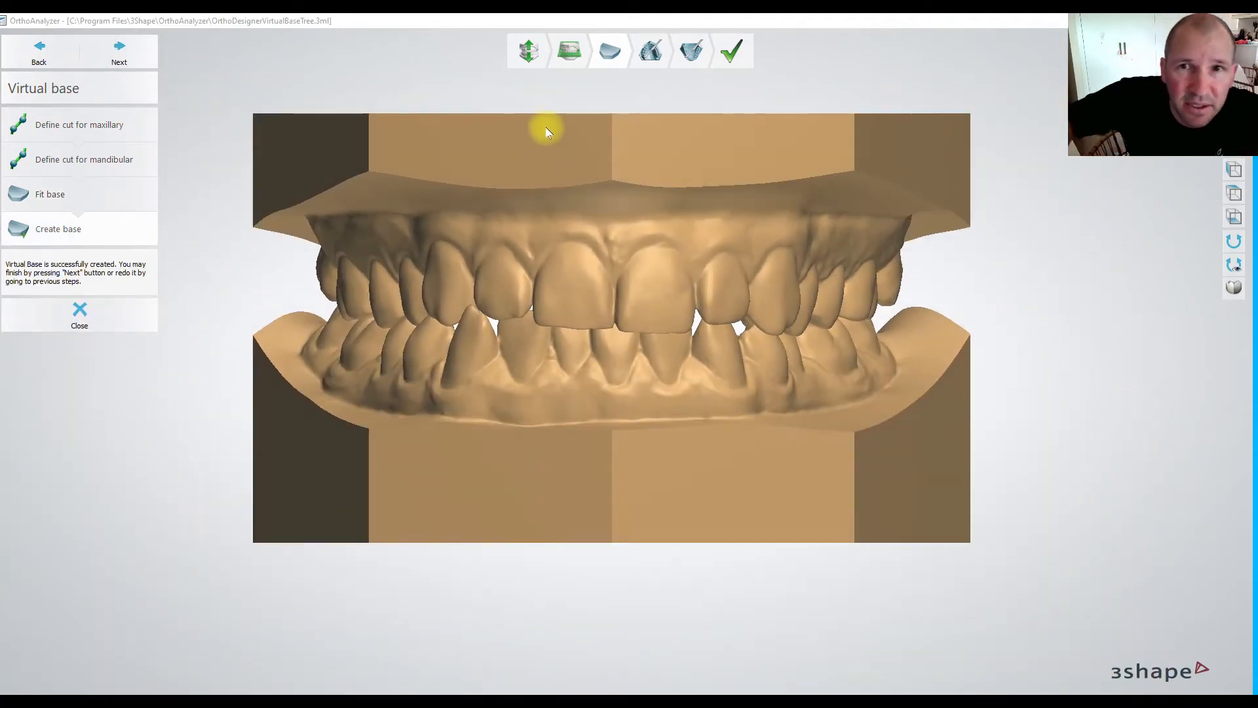
scroll(551, 118, down, 1)
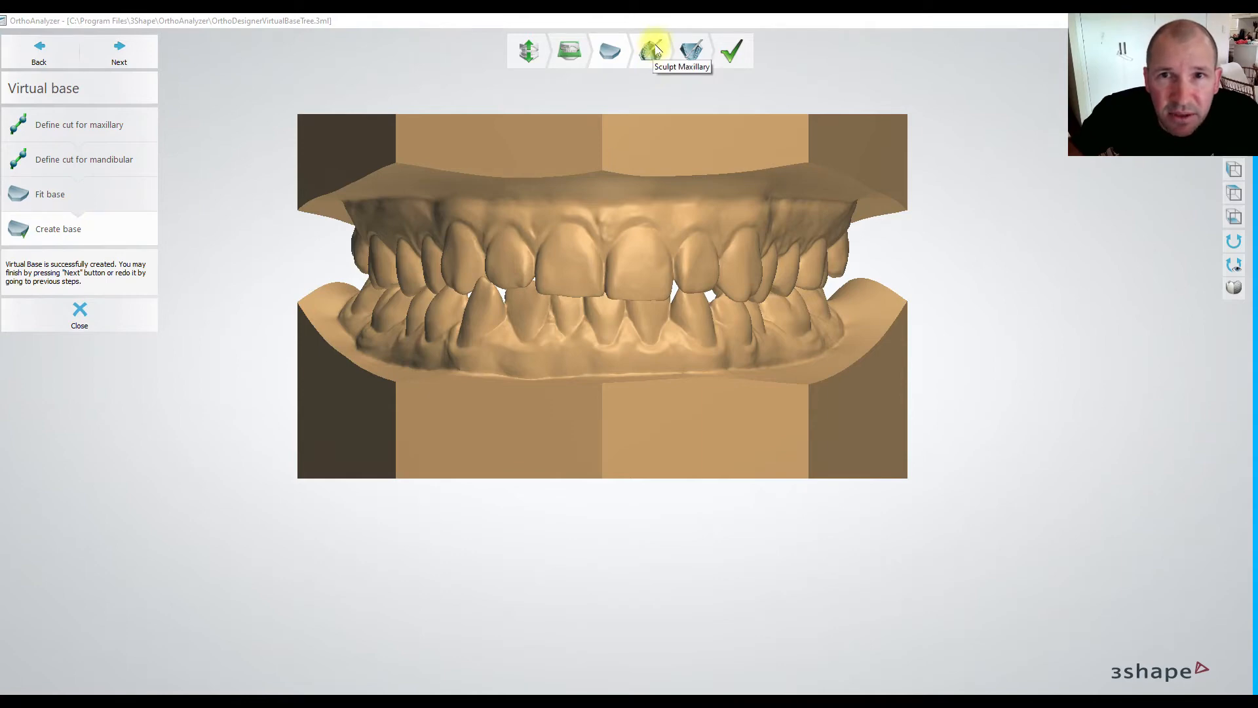
Proceed to the Sculpt Maxillary stage and turn the upper model to show its teeth and base from the side.
click(612, 54)
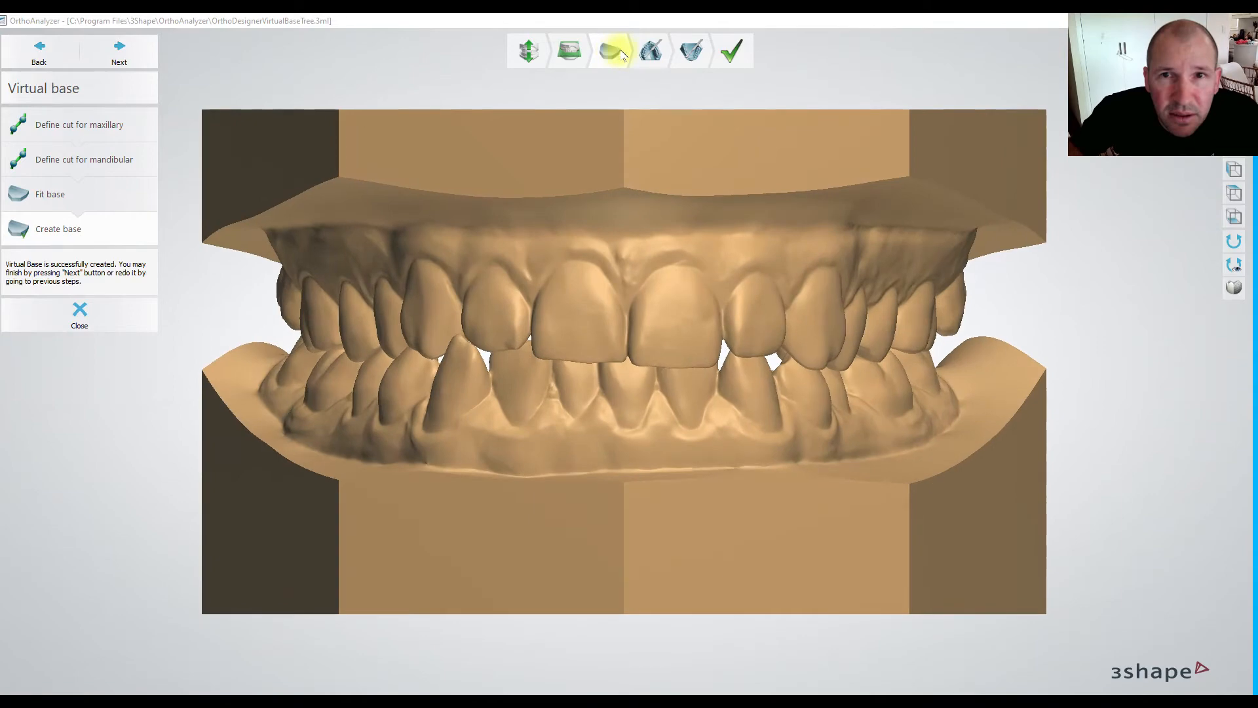
click(651, 53)
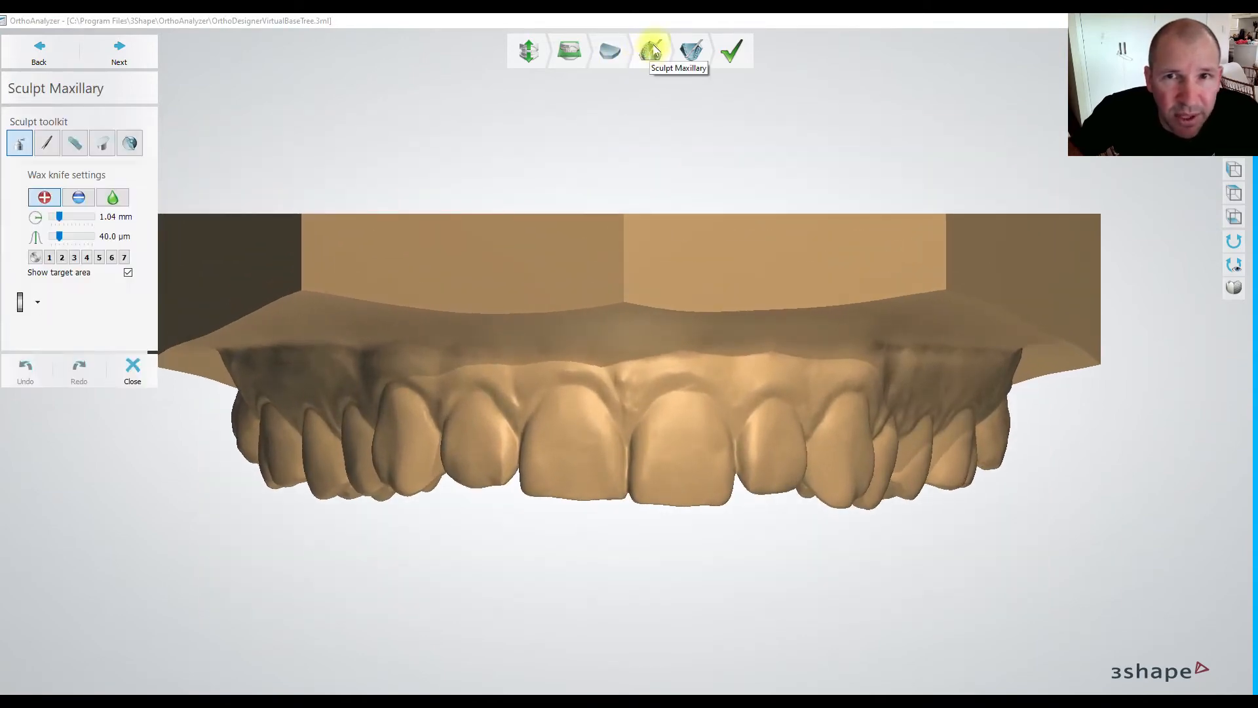
right_drag(483, 242, 633, 183)
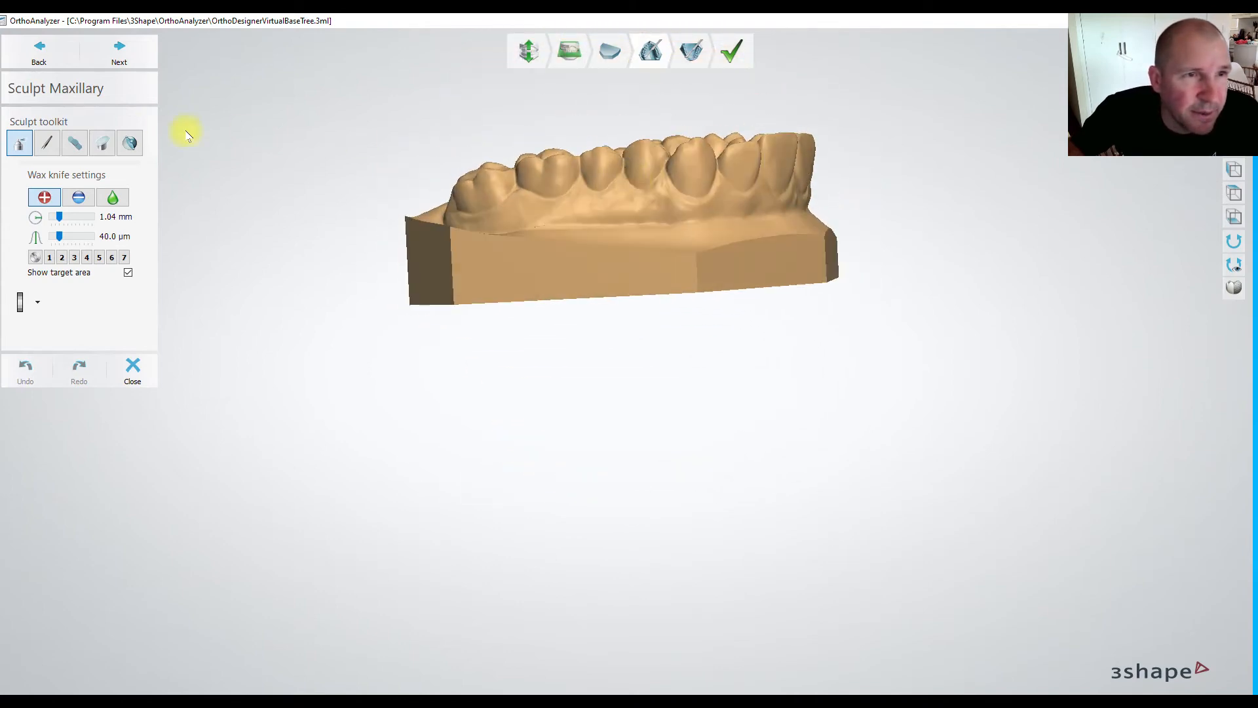
Try the morphing tool with a 3.64 mm radius on the maxillary model, and undo the deformation.
click(47, 143)
right_drag(624, 242, 663, 225)
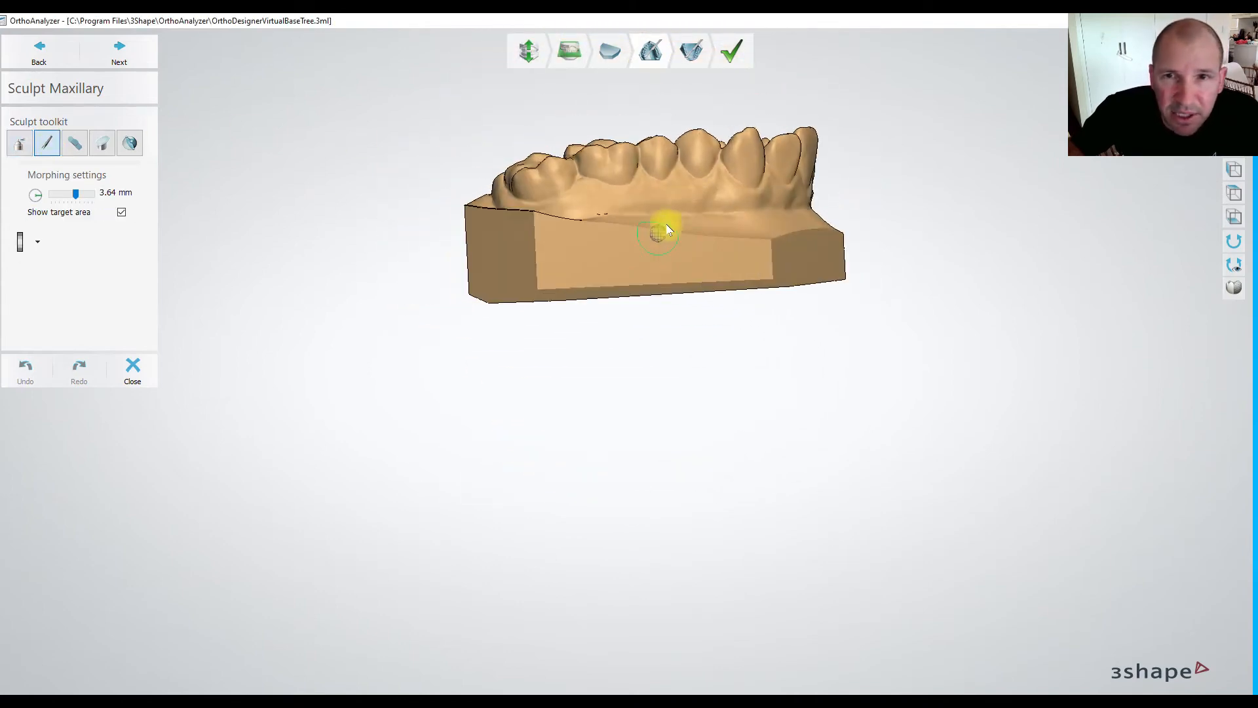
scroll(720, 196, up, 4)
right_drag(807, 245, 858, 241)
scroll(866, 233, up, 4)
mouse_move(887, 204)
mouse_down()
mouse_move(934, 207)
mouse_move(907, 199)
mouse_up()
click(25, 369)
Try removing artifacts on the last upper molar by marking a cusp with the size set to 1 mm, and undo the removal.
scroll(185, 307, down, 5)
click(70, 145)
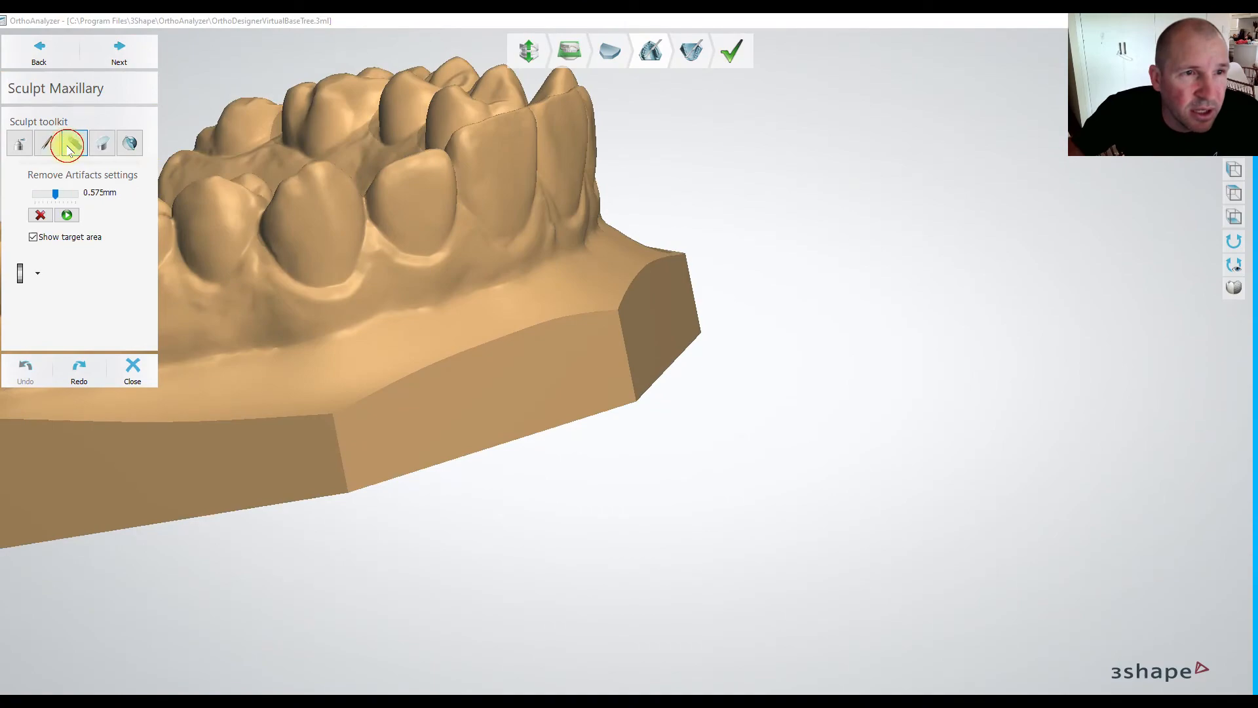
right_drag(477, 262, 331, 300)
scroll(570, 374, up, 6)
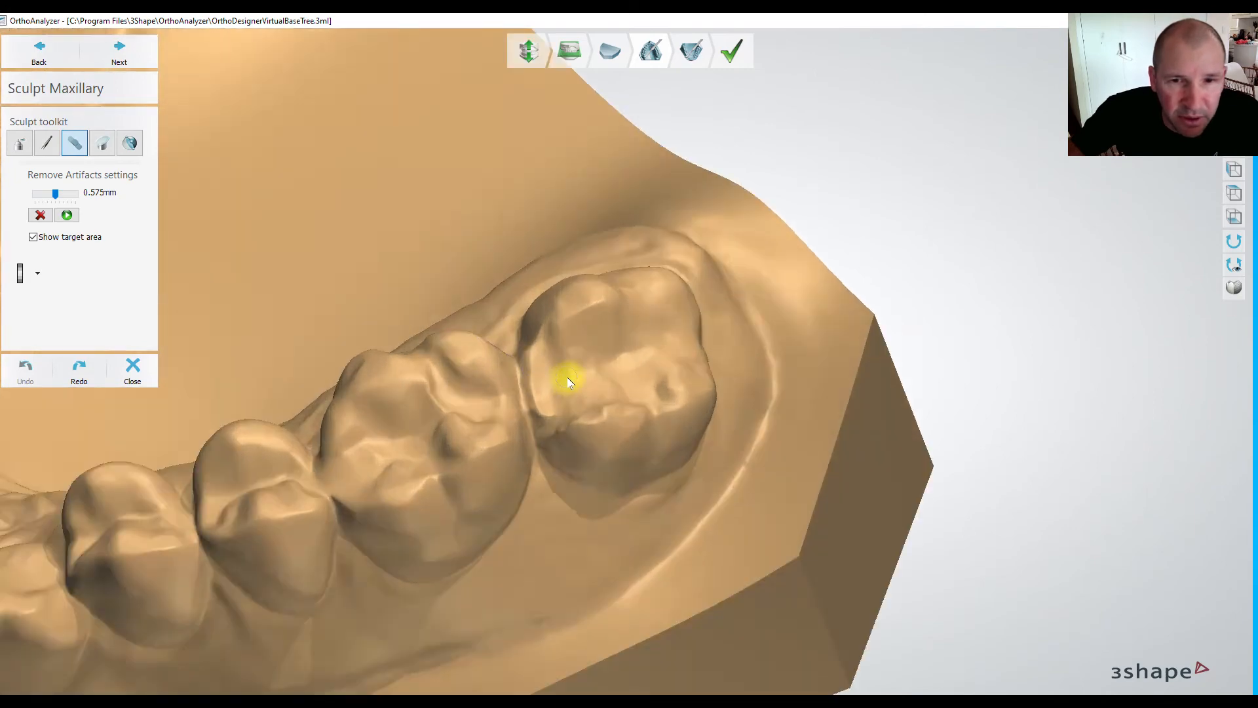
scroll(659, 388, up, 3)
click(65, 194)
scroll(567, 499, up, 2)
scroll(344, 377, down, 5)
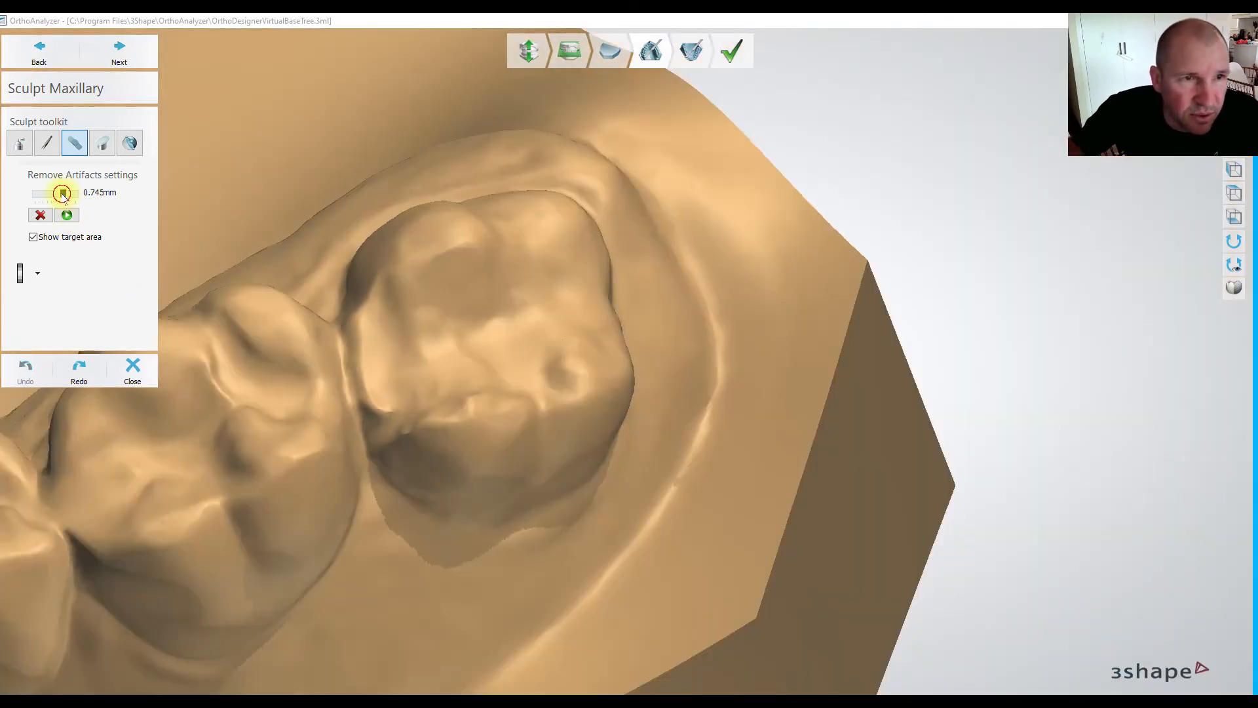
drag(475, 449, 477, 419)
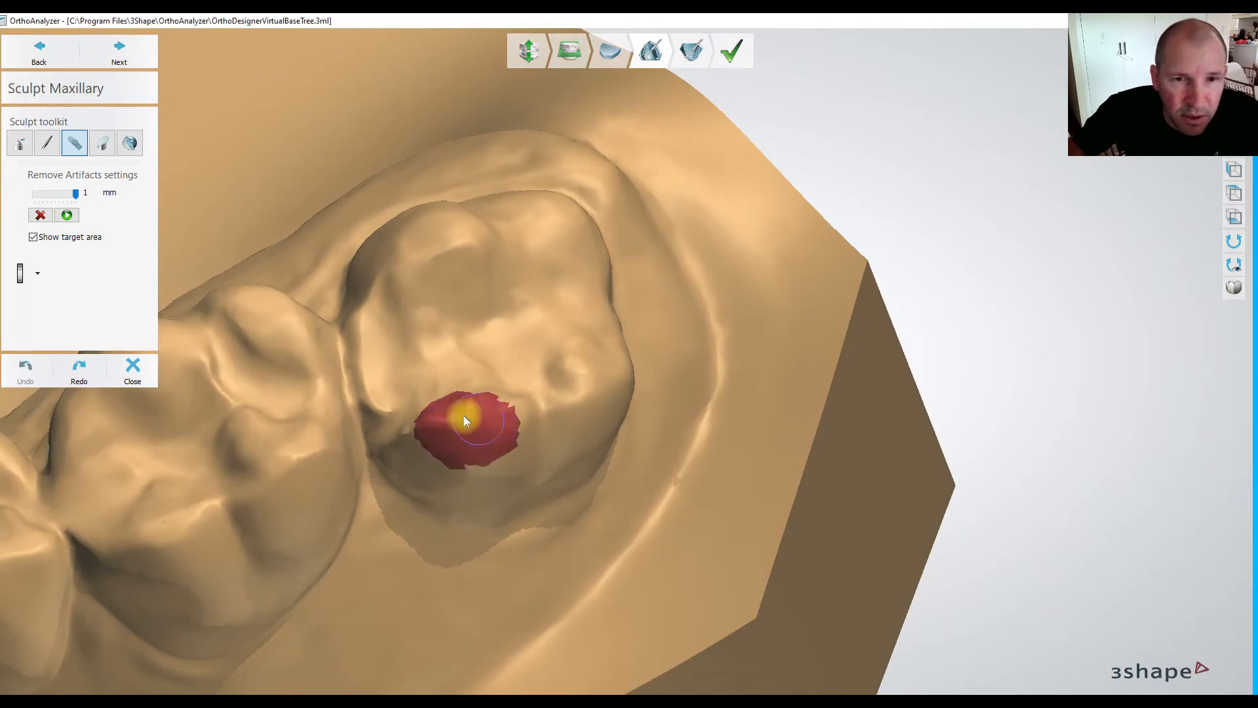
scroll(449, 434, down, 5)
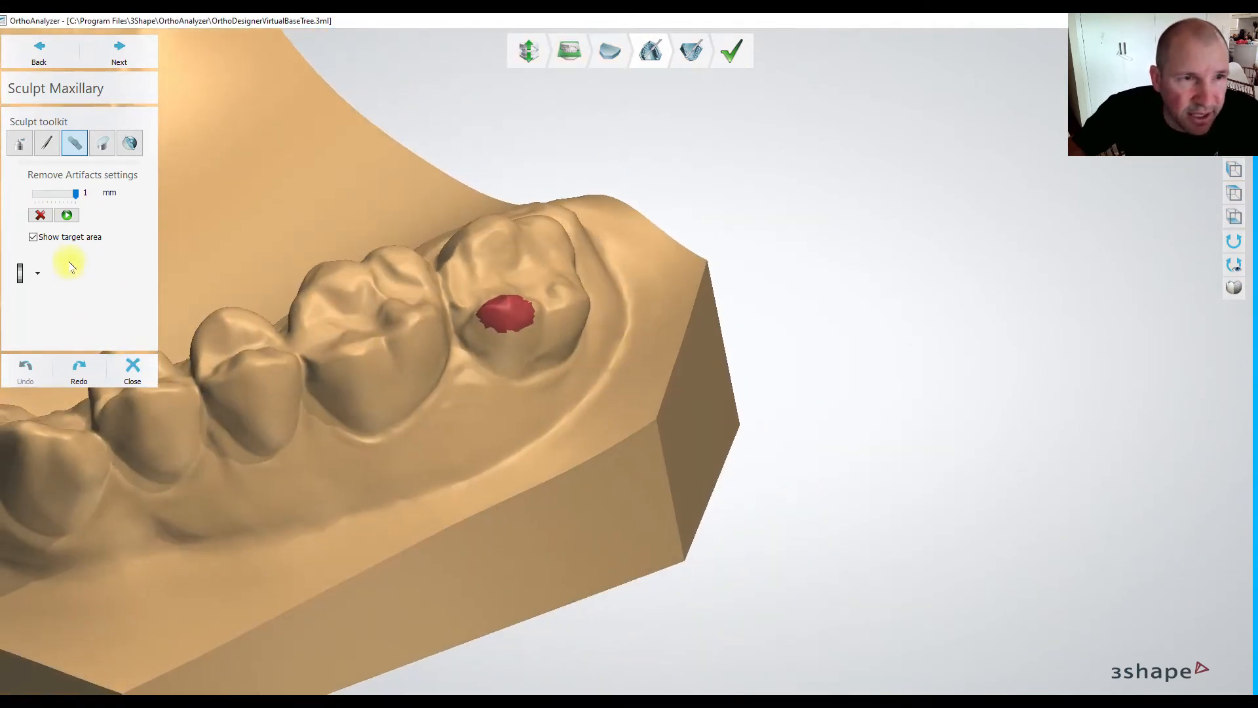
click(66, 218)
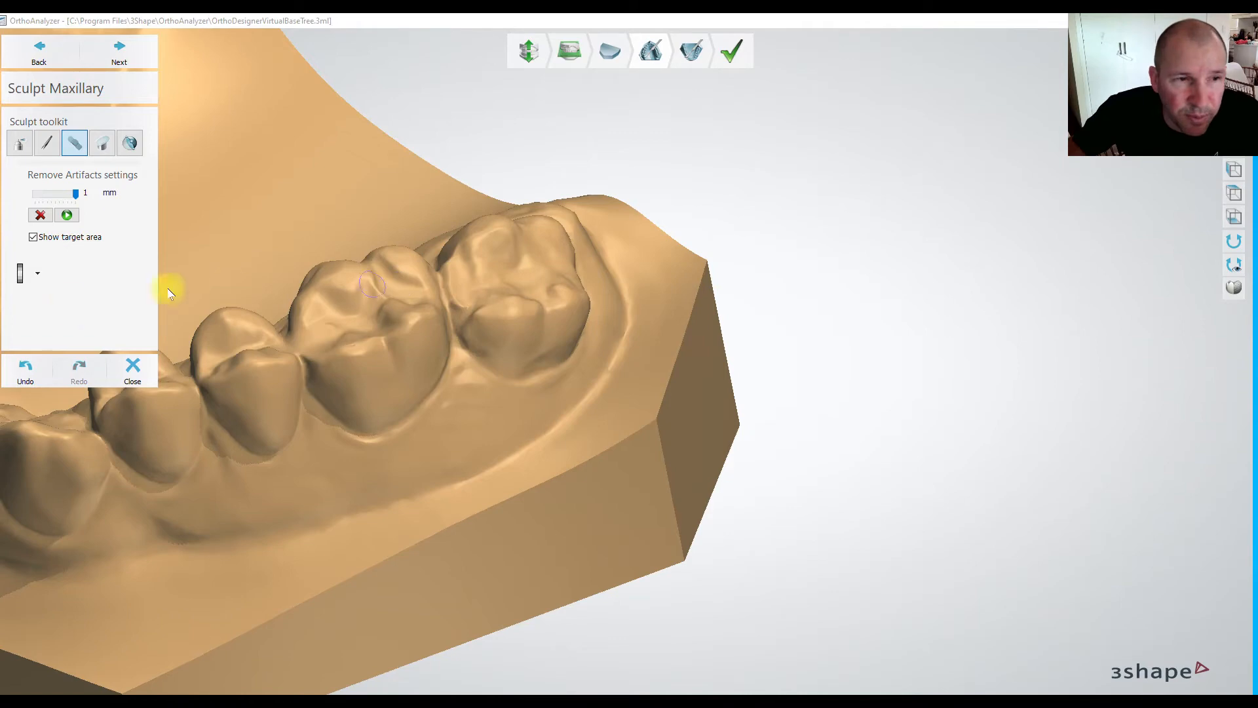
click(30, 372)
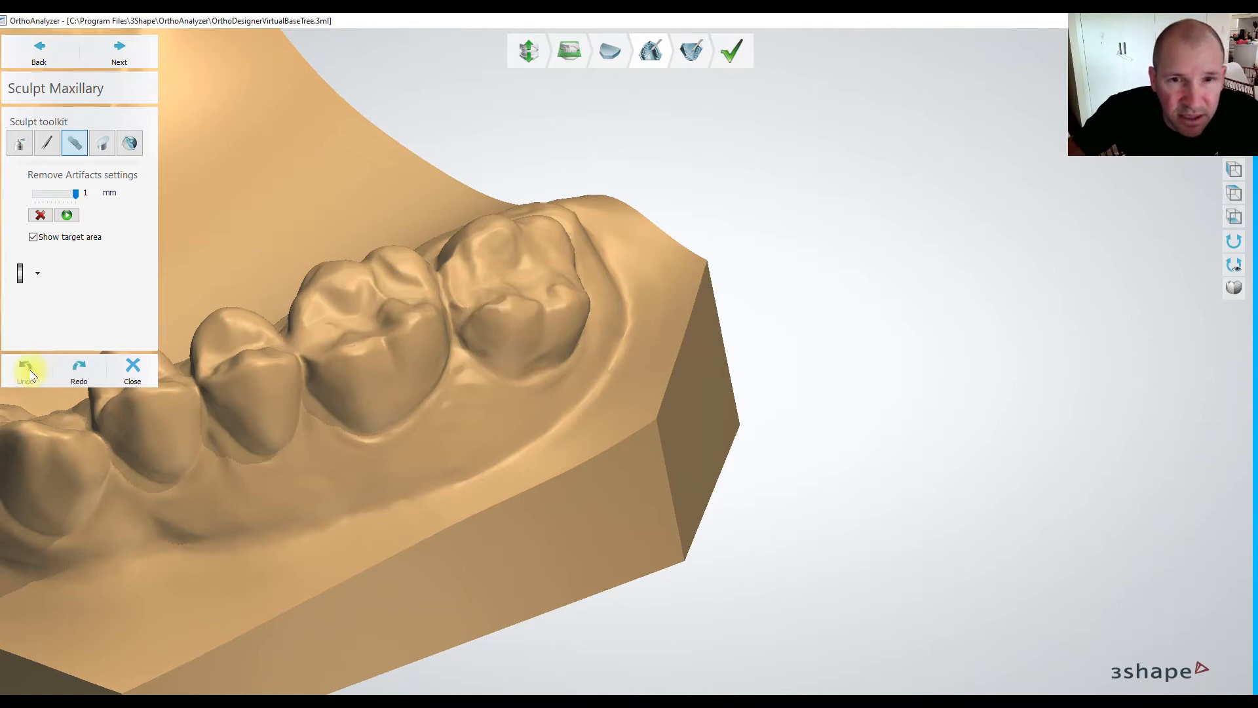
Try a plane cut lengthwise through the maxillary base with a 0.20 smooth radius, and undo the cut.
click(102, 143)
scroll(309, 292, down, 6)
right_drag(340, 295, 751, 337)
right_drag(384, 362, 567, 432)
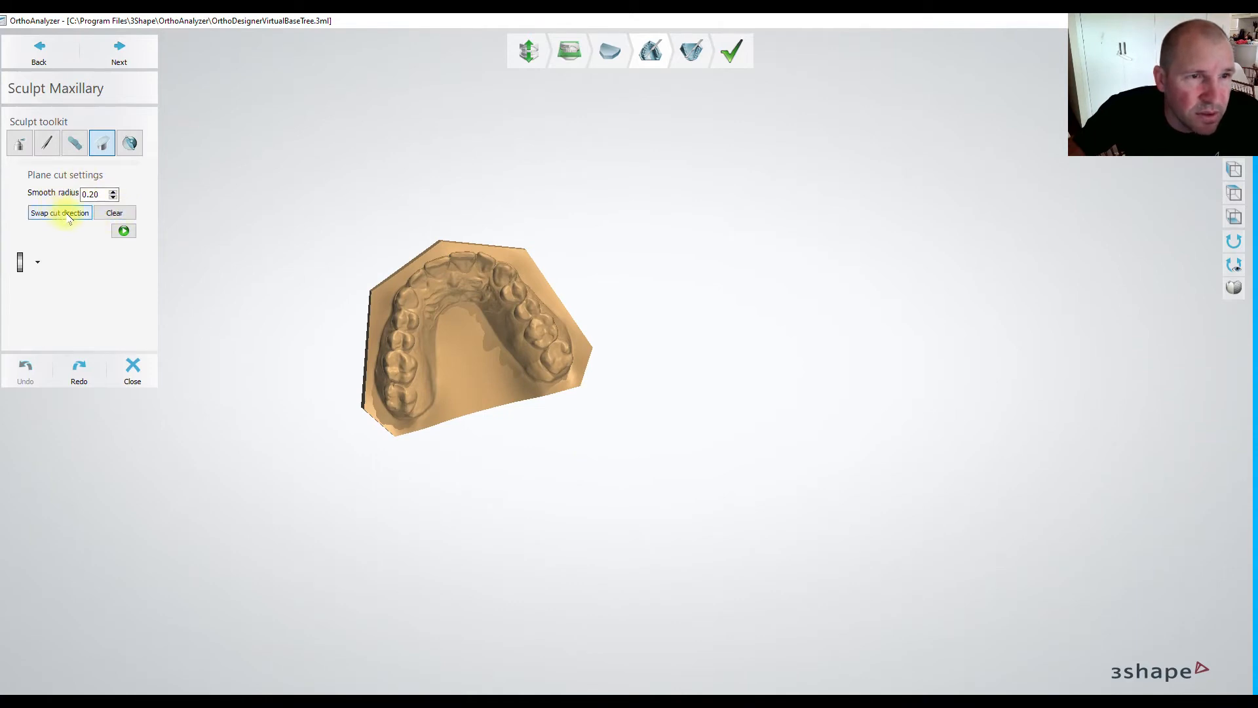
right_drag(351, 197, 368, 315)
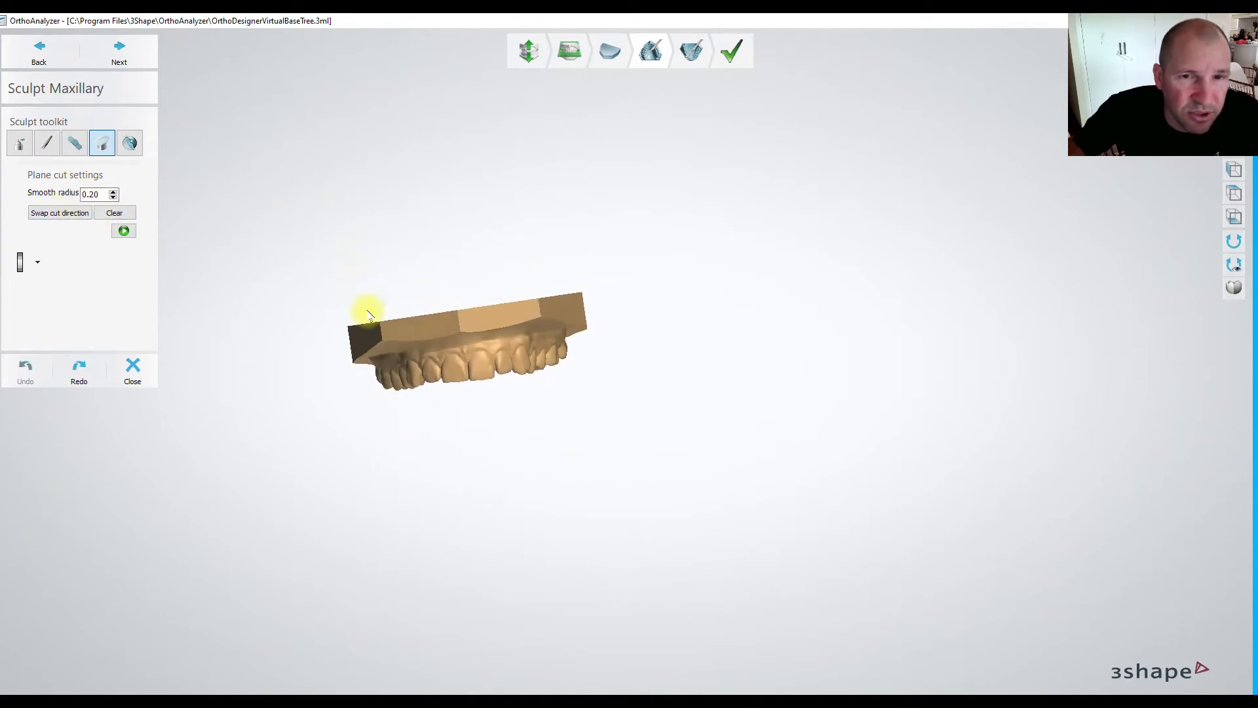
drag(457, 339, 685, 302)
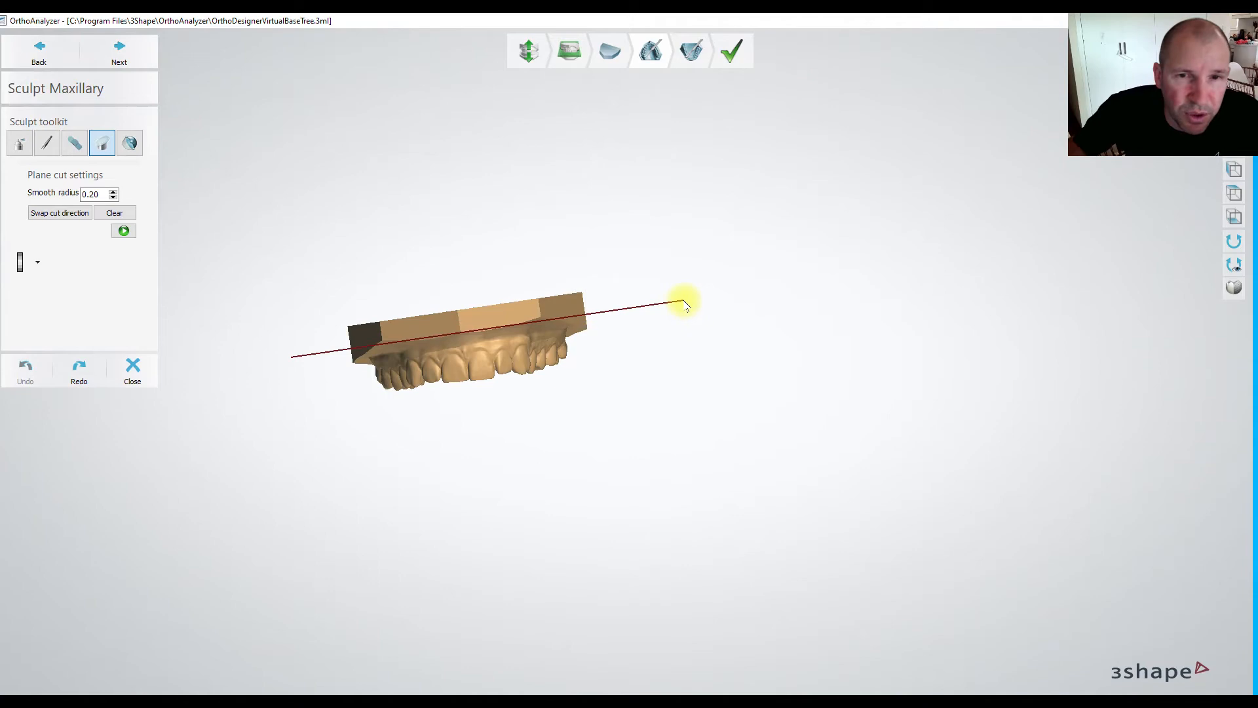
scroll(462, 272, up, 5)
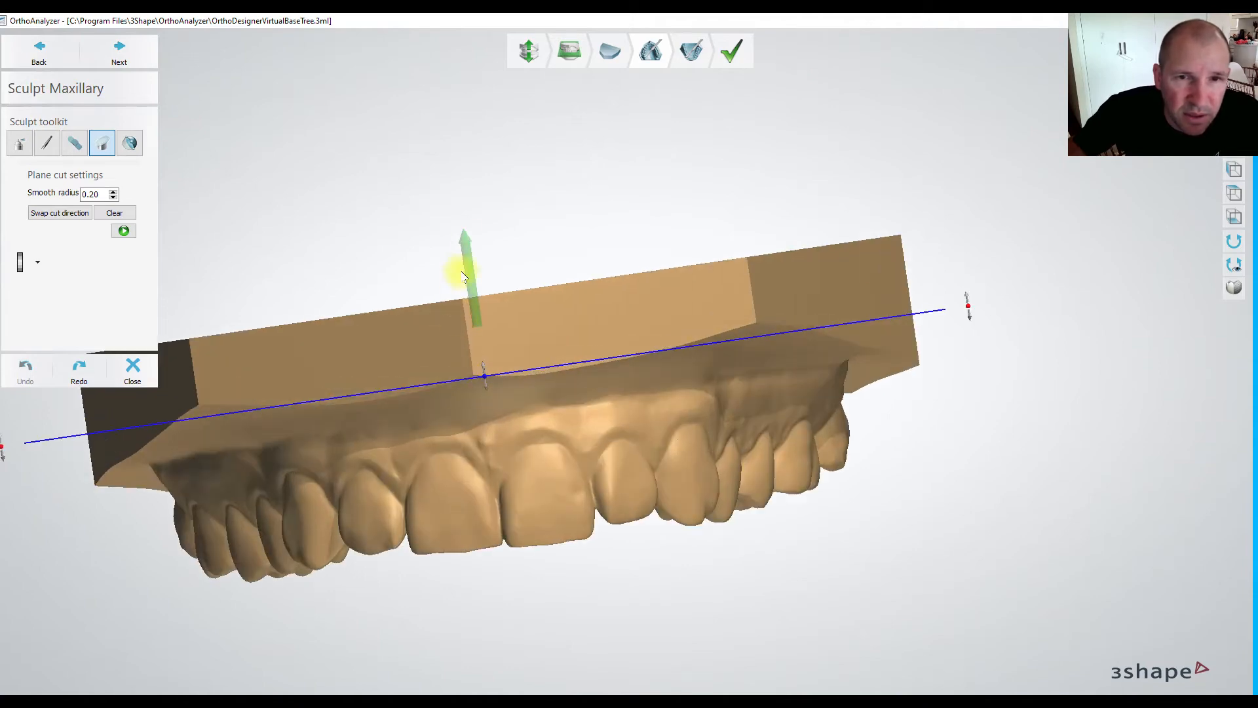
scroll(469, 240, down, 5)
click(124, 230)
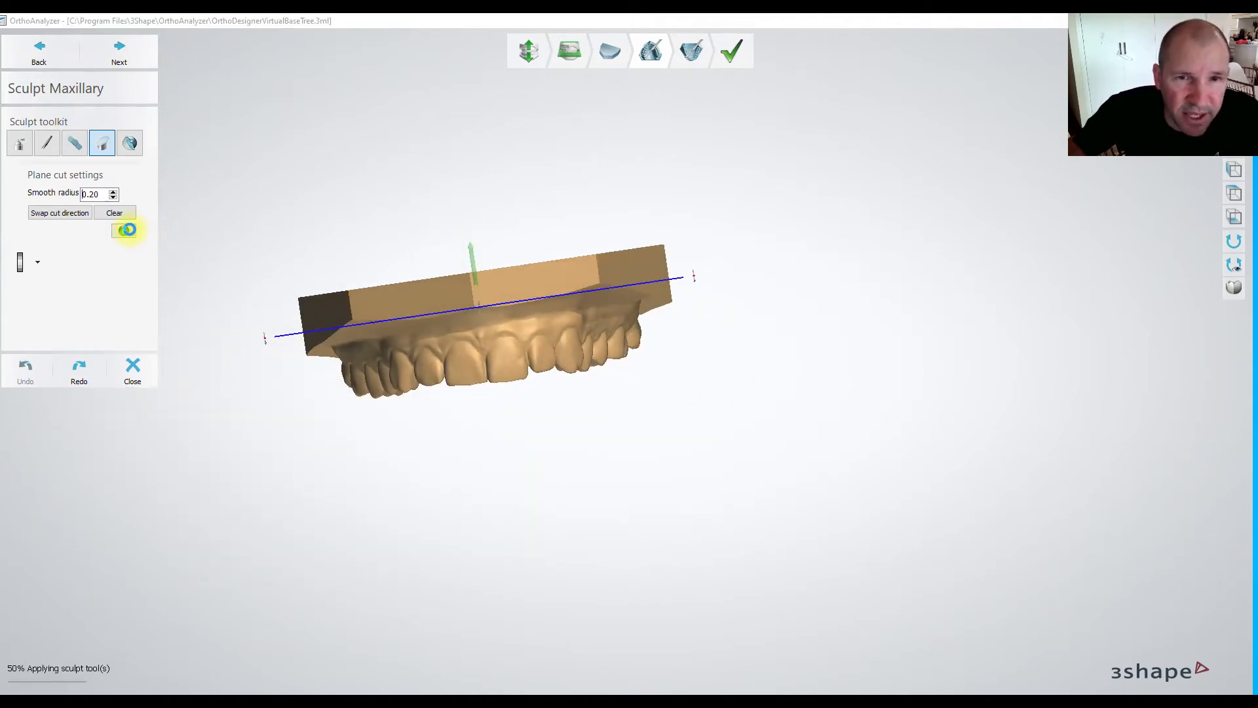
mouse_move(566, 305)
right_down()
mouse_move(576, 370)
mouse_move(575, 313)
right_up()
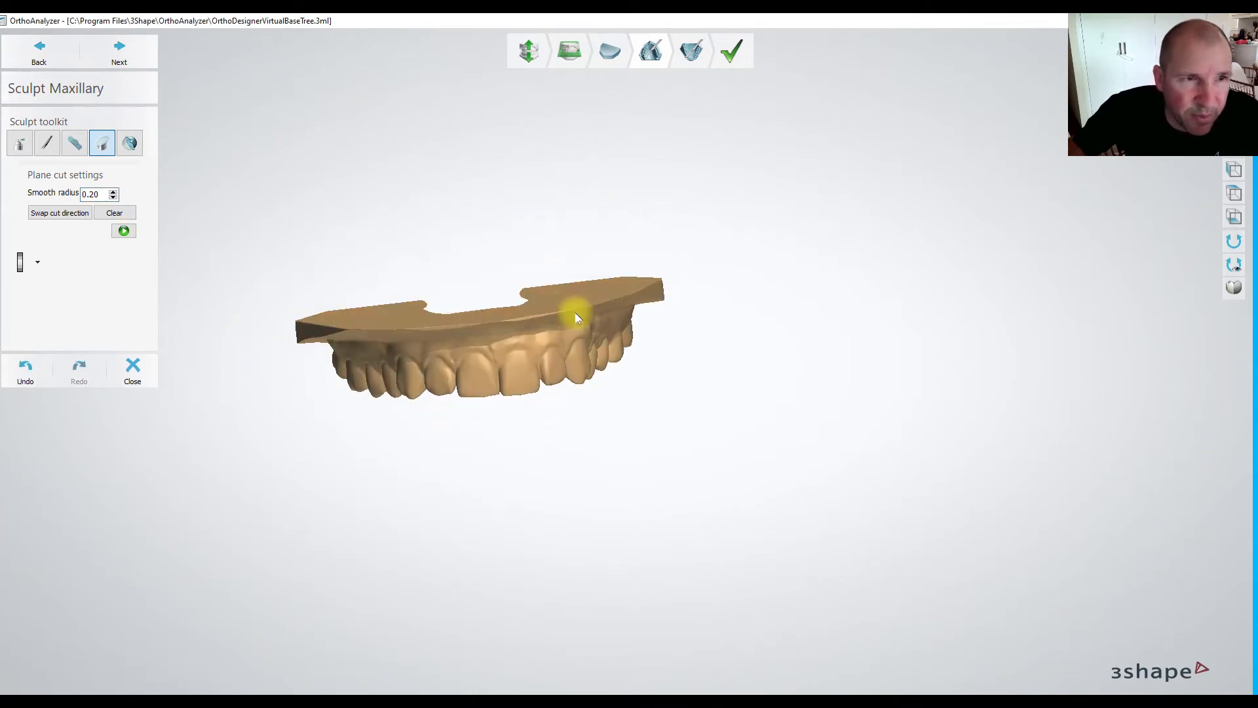
click(25, 367)
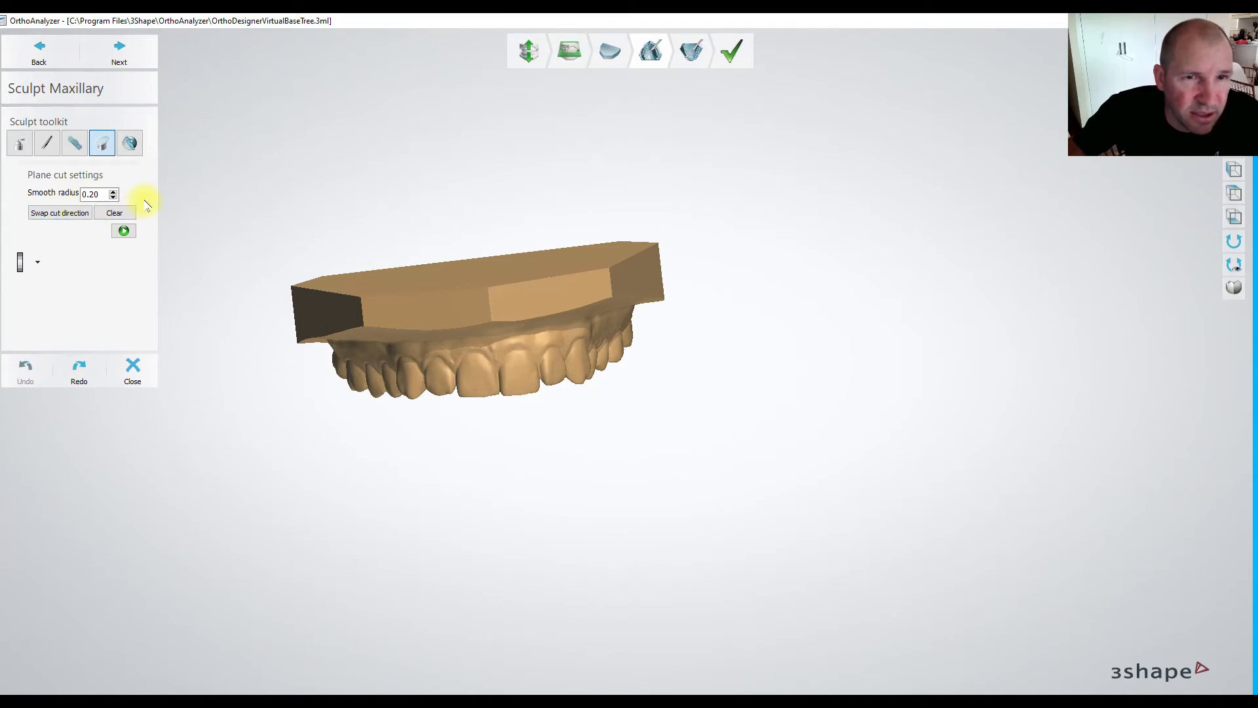
Try a second plane cut close to the flat outer face of the maxillary base, and undo it.
right_drag(383, 344, 380, 328)
drag(252, 303, 716, 254)
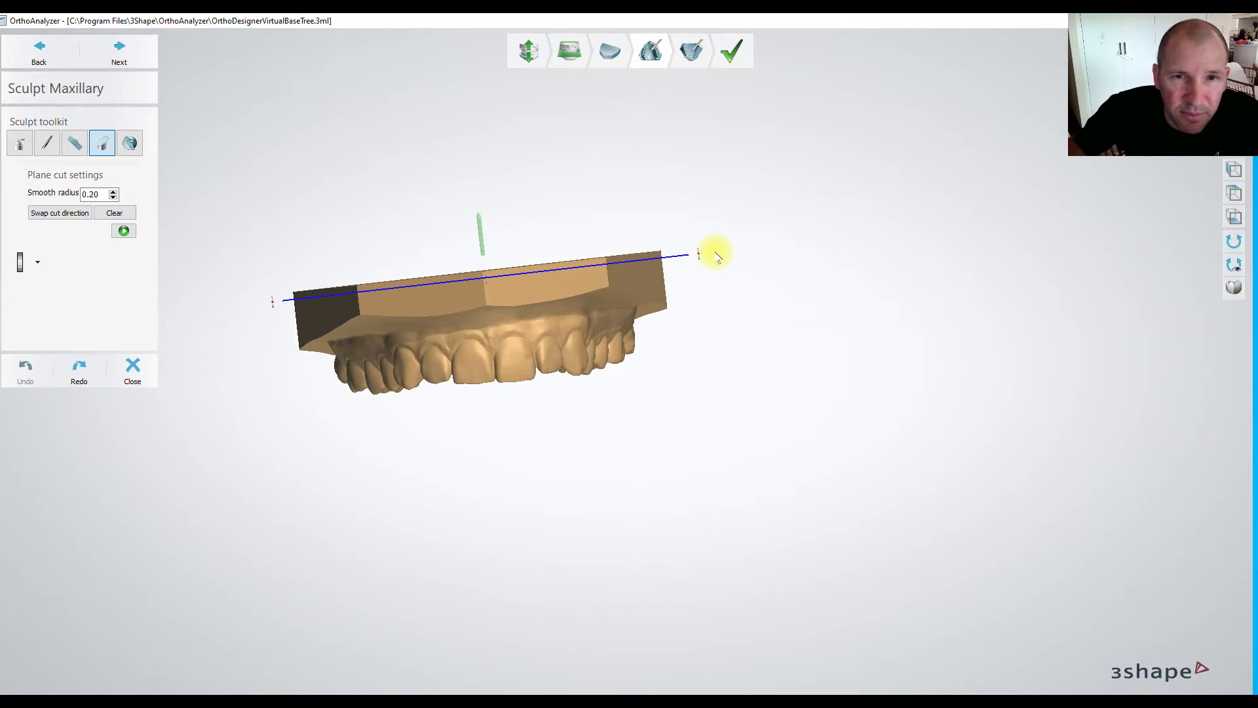
click(120, 230)
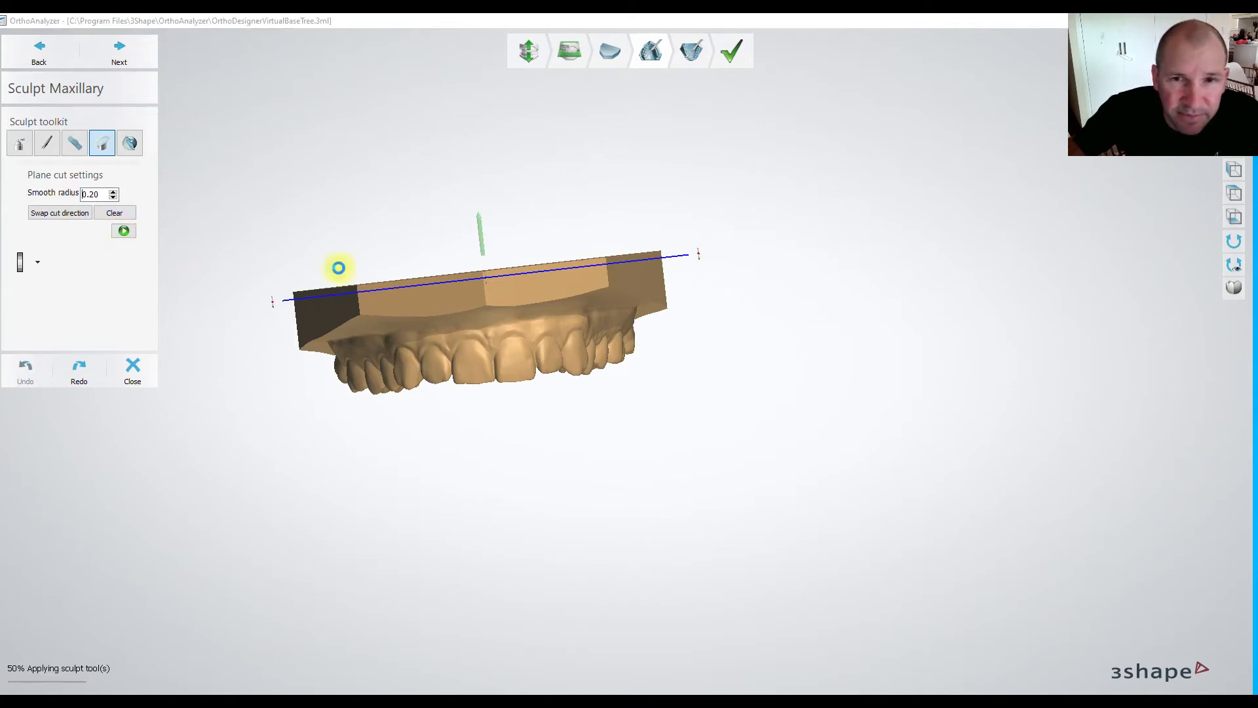
right_drag(671, 298, 693, 282)
click(24, 368)
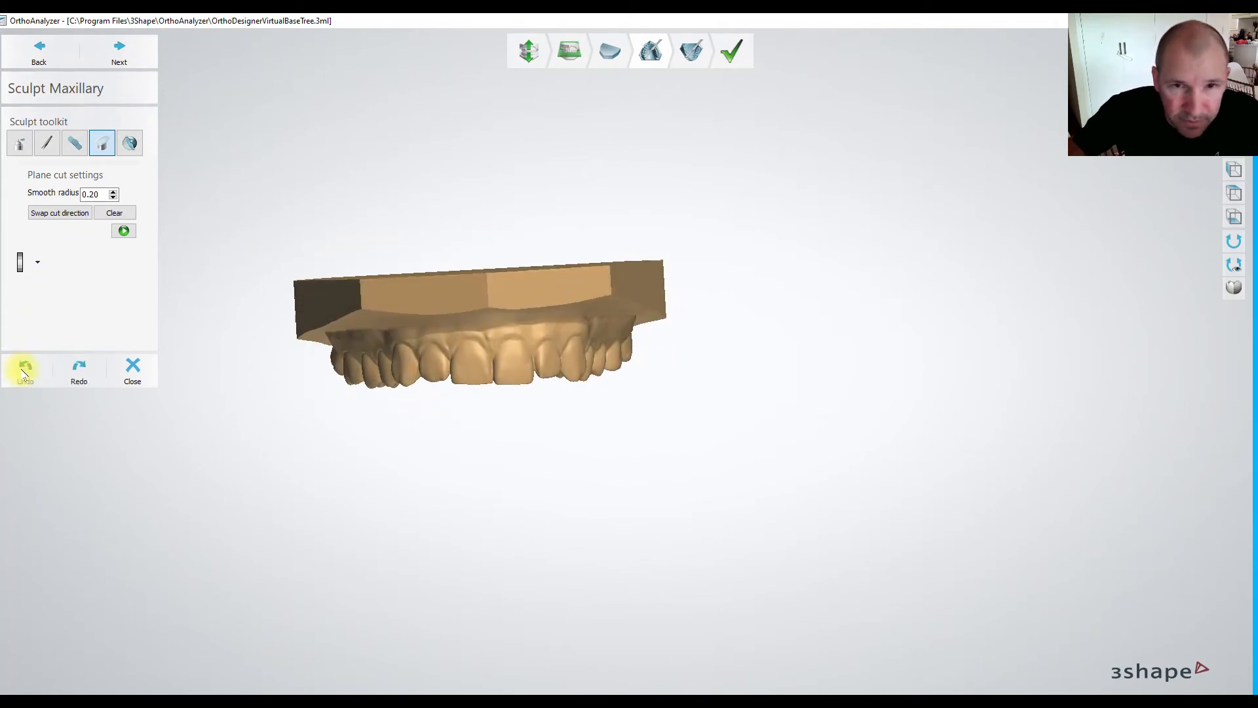
Draw a closed curved spline-cut outline around the maxillary arch, following the outer base and the inner palate edge, with a 0.00 fillet radius.
click(129, 143)
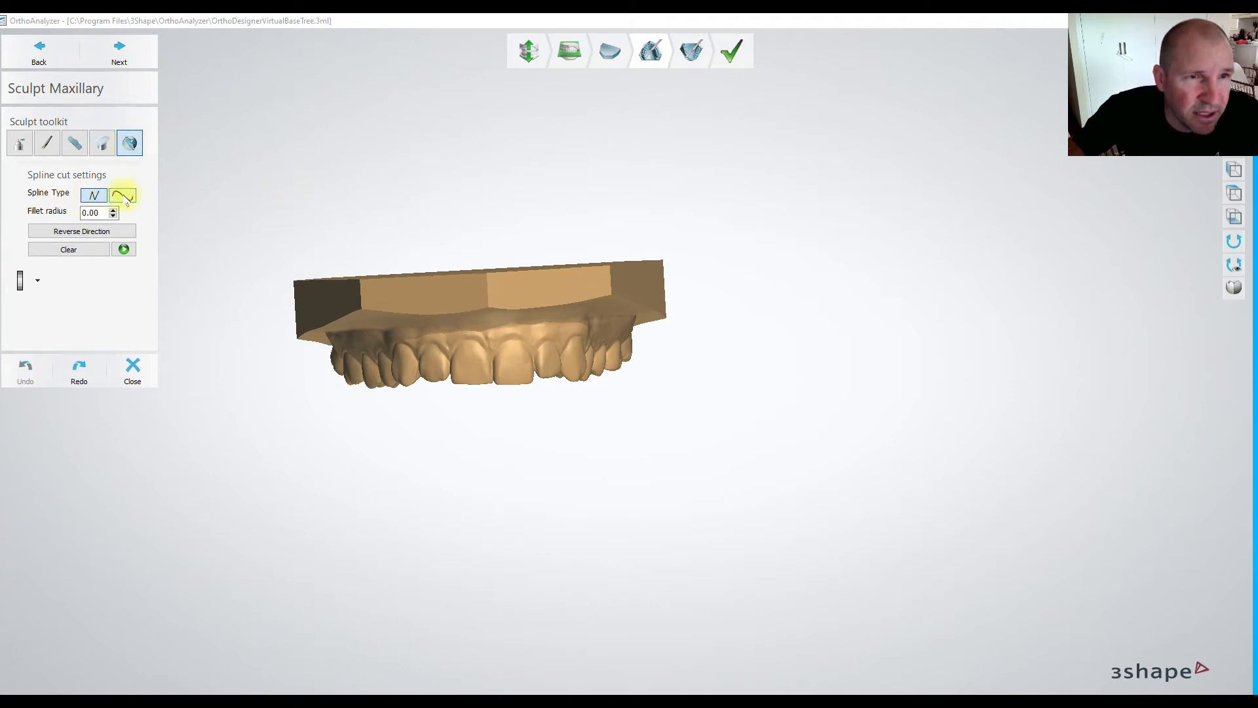
mouse_move(587, 300)
right_down()
mouse_move(576, 160)
mouse_move(583, 198)
right_up()
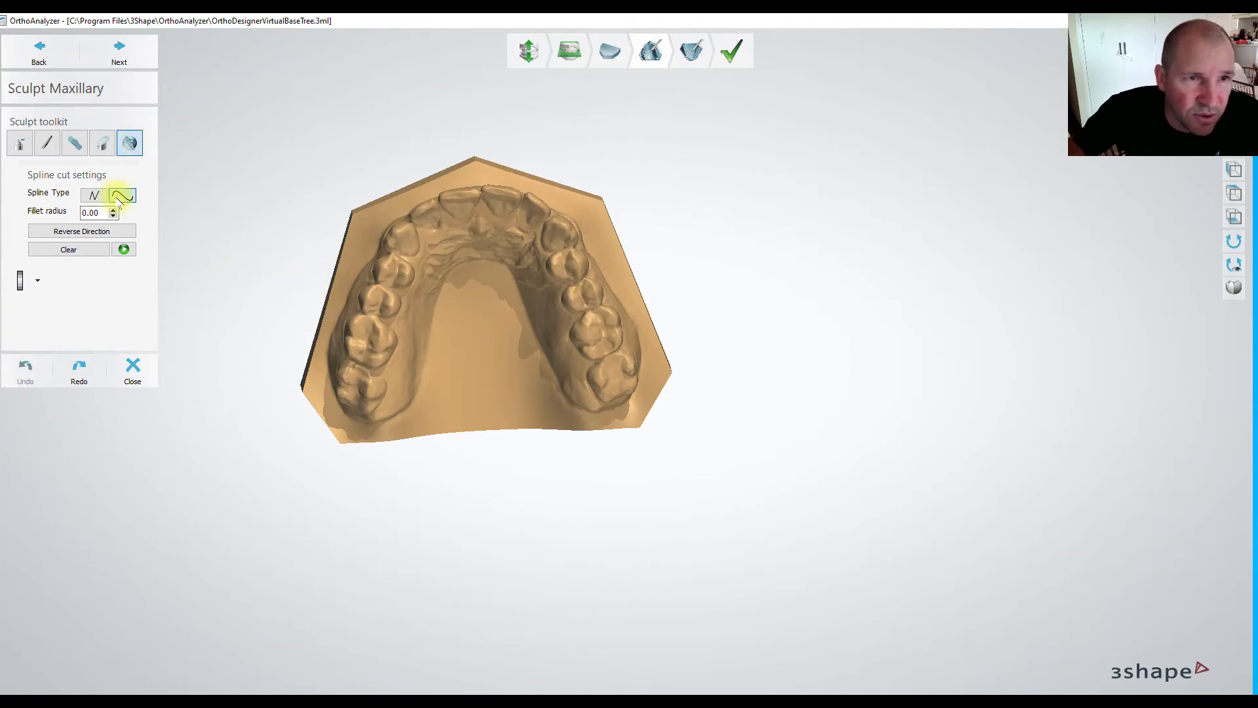
click(333, 317)
click(352, 259)
click(372, 223)
click(434, 185)
click(490, 176)
click(545, 186)
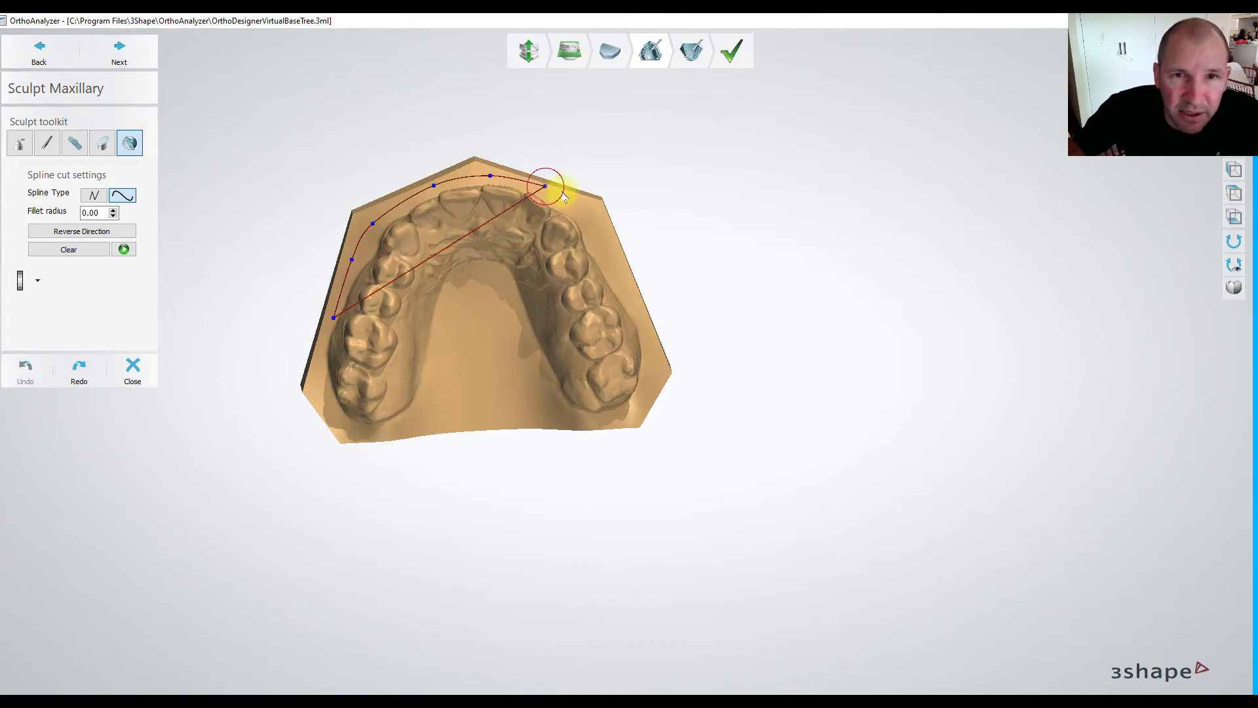
click(592, 218)
click(630, 288)
click(648, 334)
click(652, 380)
click(643, 402)
click(626, 411)
click(599, 417)
click(566, 414)
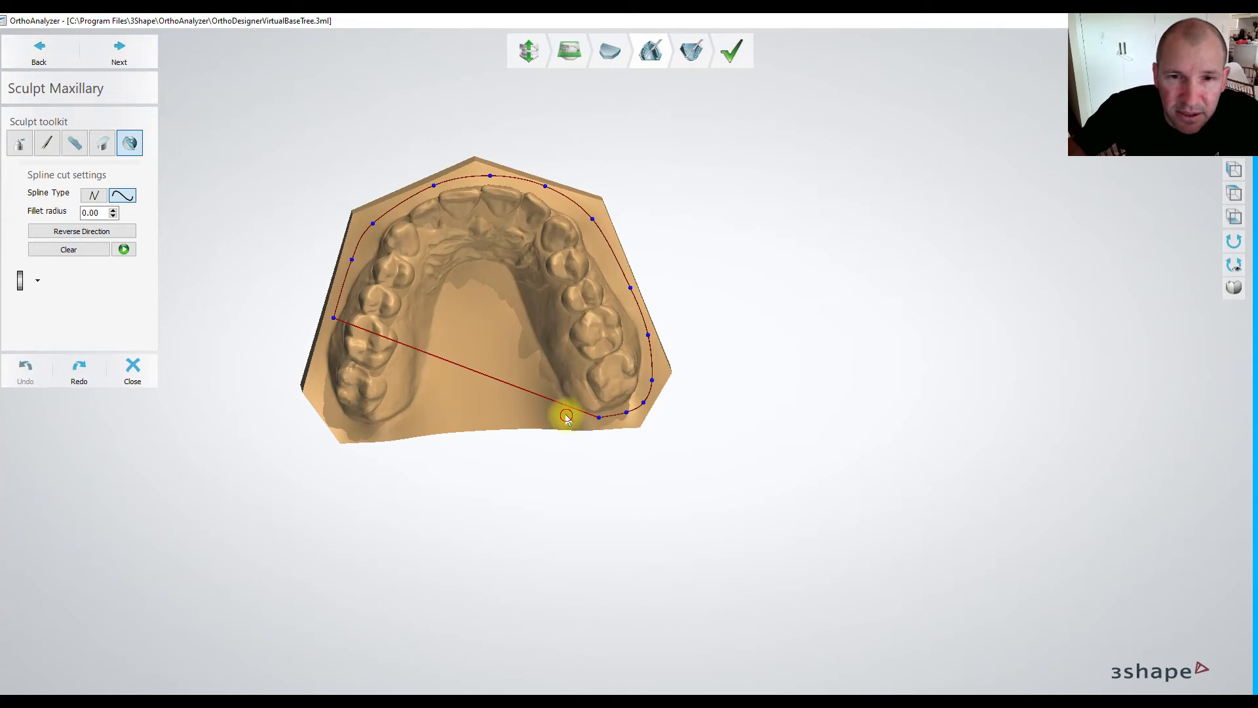
click(544, 362)
click(519, 303)
click(501, 266)
click(466, 274)
click(448, 287)
click(440, 325)
click(427, 373)
click(411, 416)
click(365, 428)
click(339, 419)
click(320, 370)
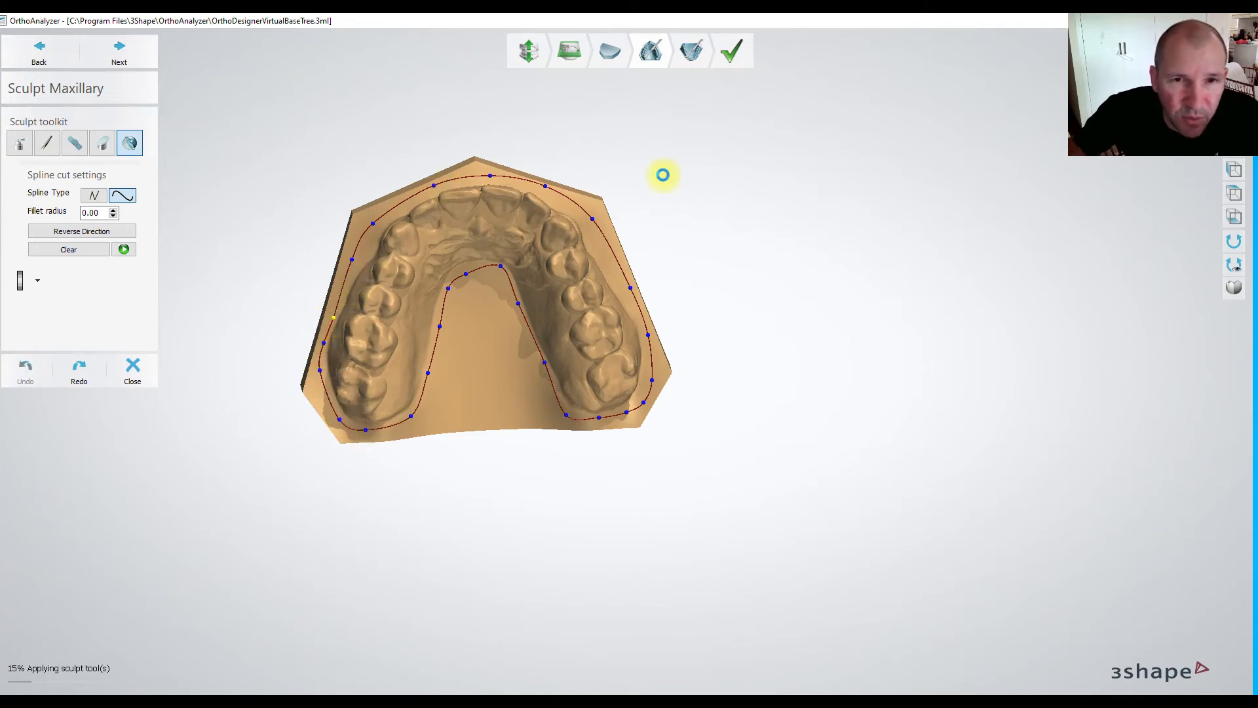
Reverse the spline cut direction and apply the cut to trim the maxillary base into a horseshoe shape.
click(88, 224)
right_drag(520, 284, 780, 259)
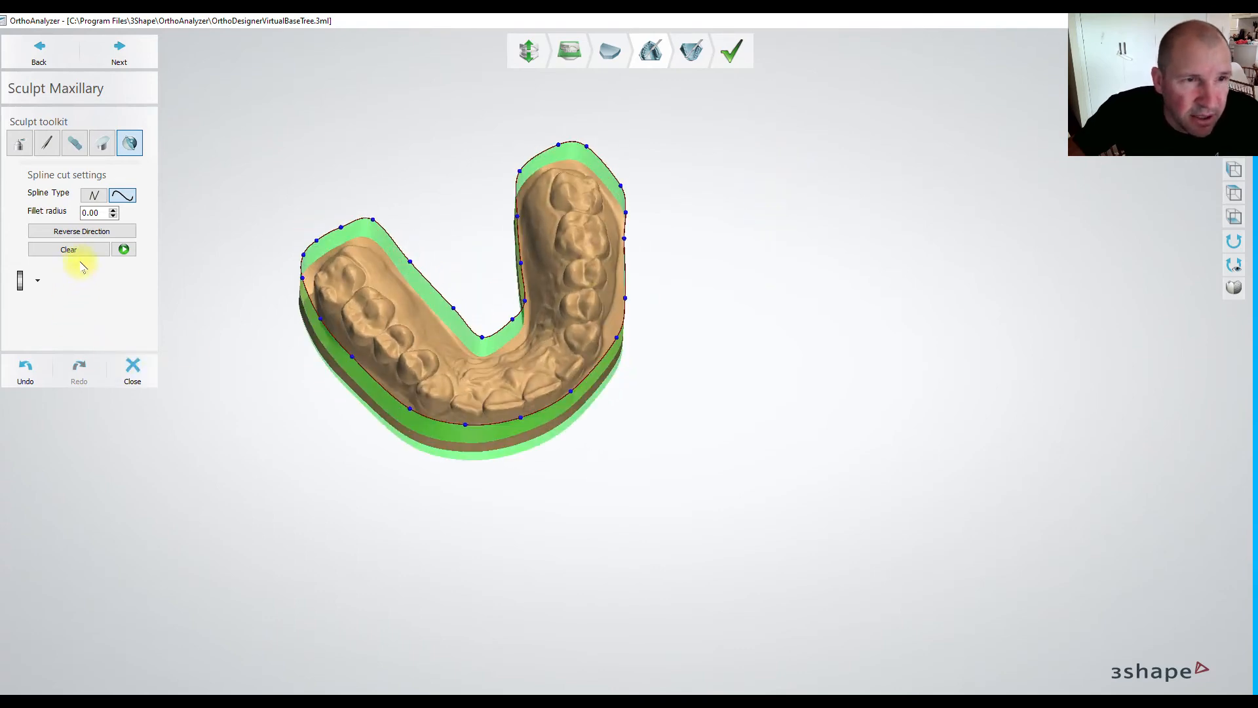
click(124, 249)
right_drag(612, 315, 630, 227)
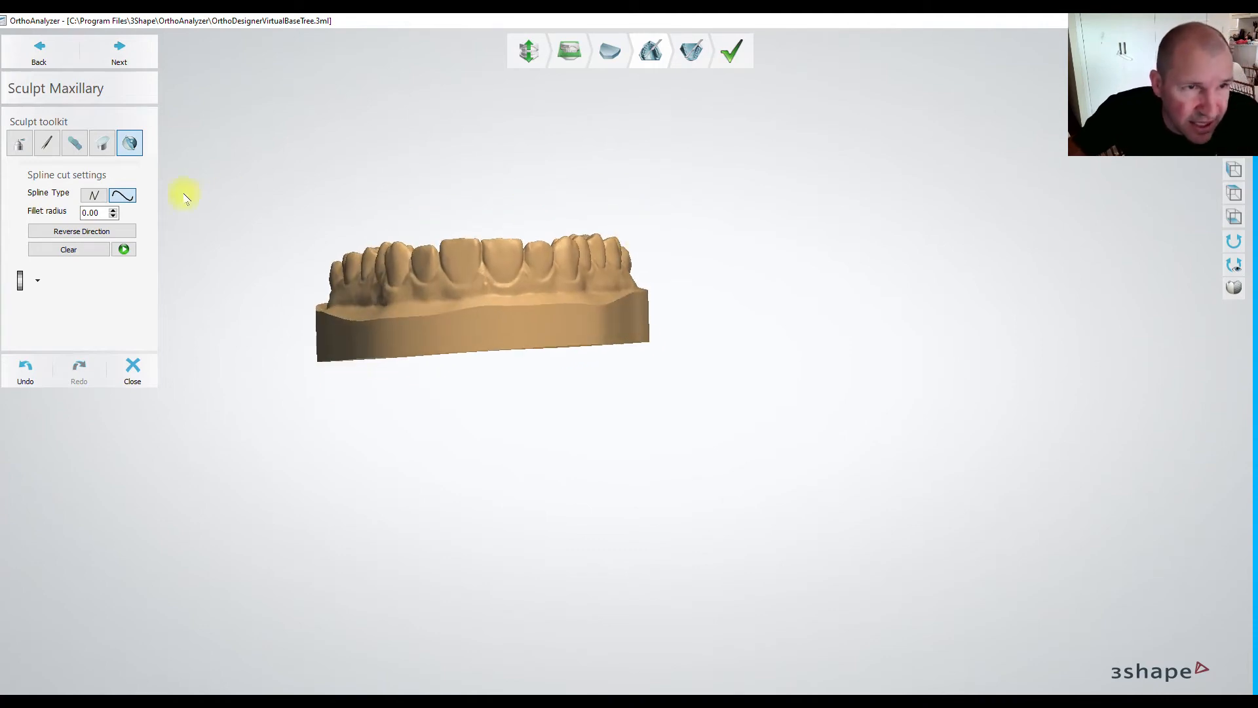
Plane-cut the trimmed maxillary base lengthwise with the cut direction swapped to remove its lower portion.
click(101, 149)
drag(290, 332, 785, 306)
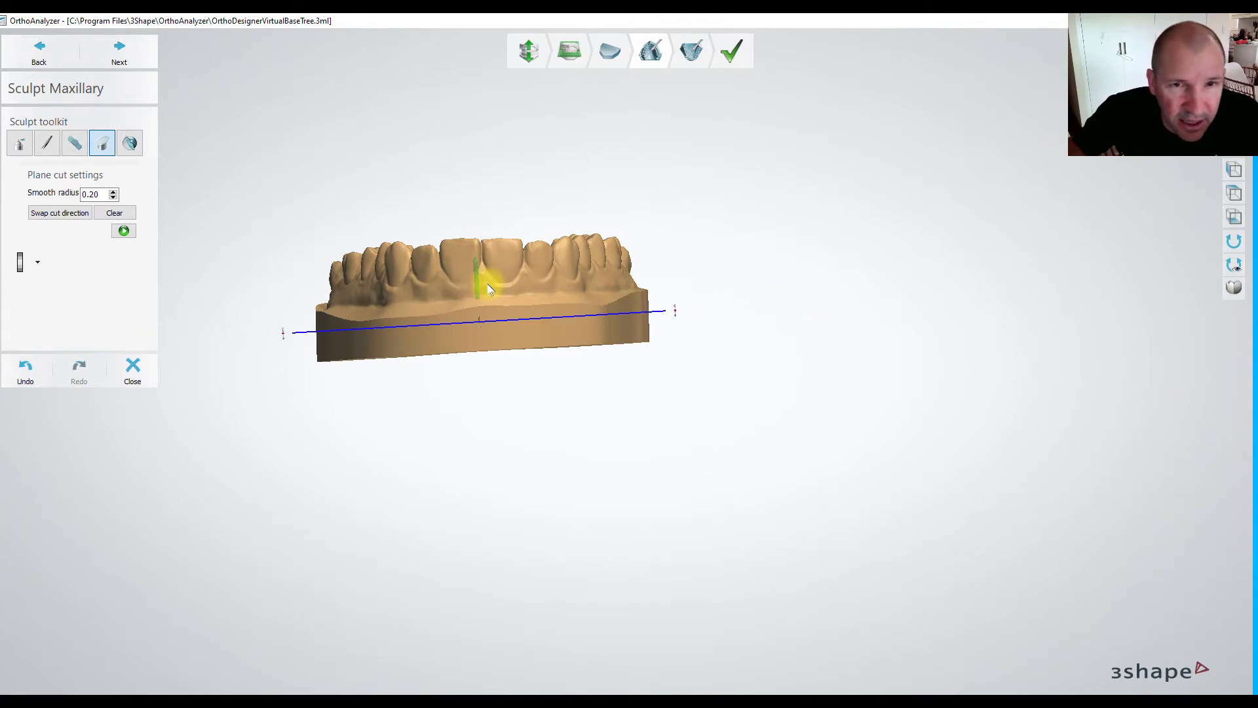
click(65, 213)
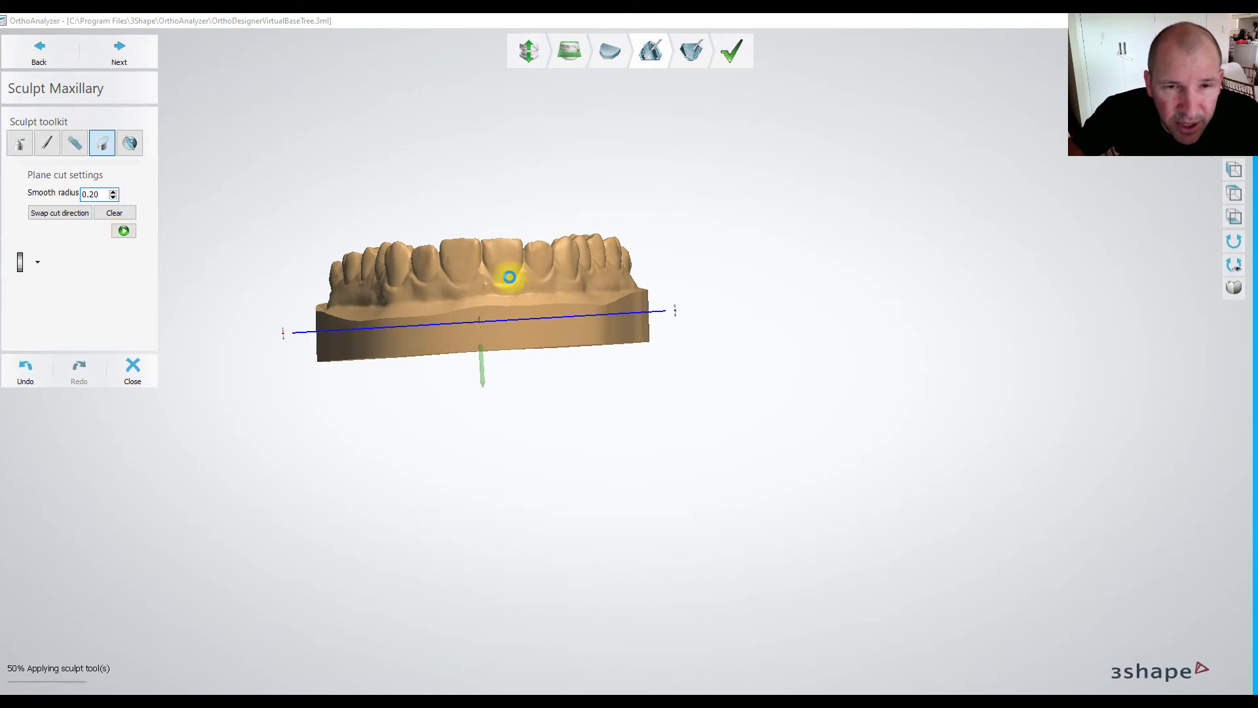
right_drag(725, 253, 912, 321)
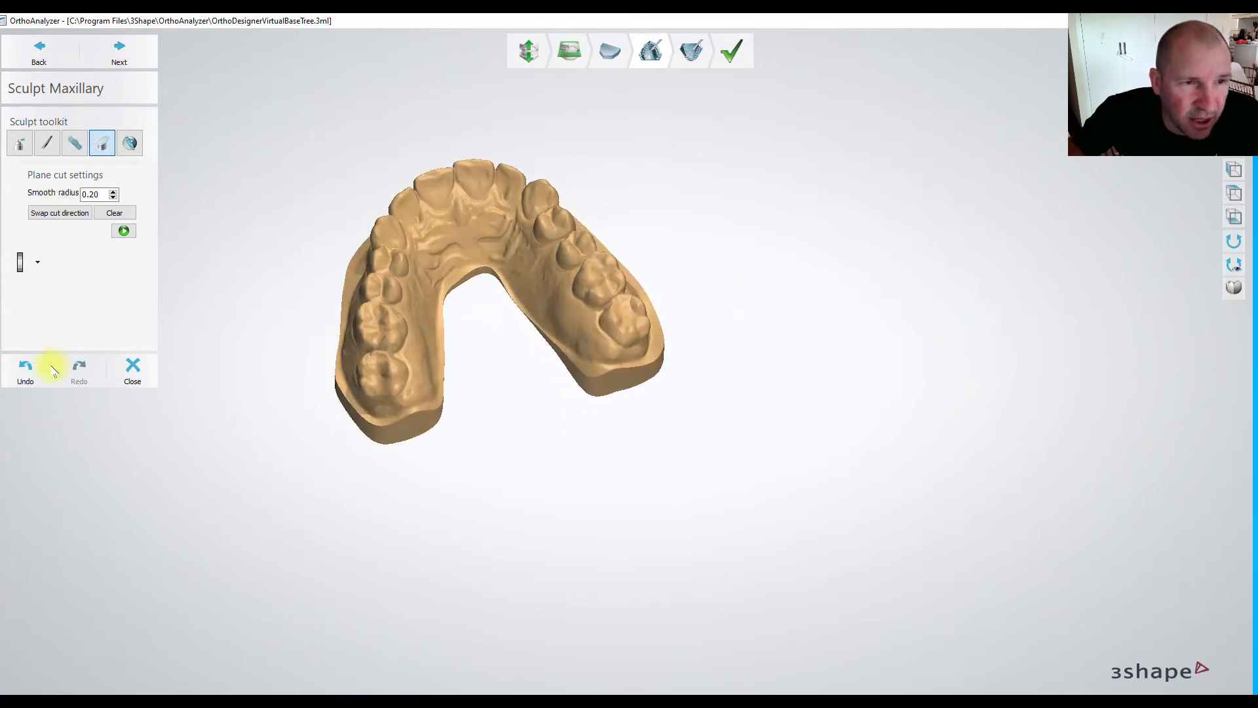
Undo all sculpt changes on the maxillary model, including the plane cut and the spline cut.
click(25, 373)
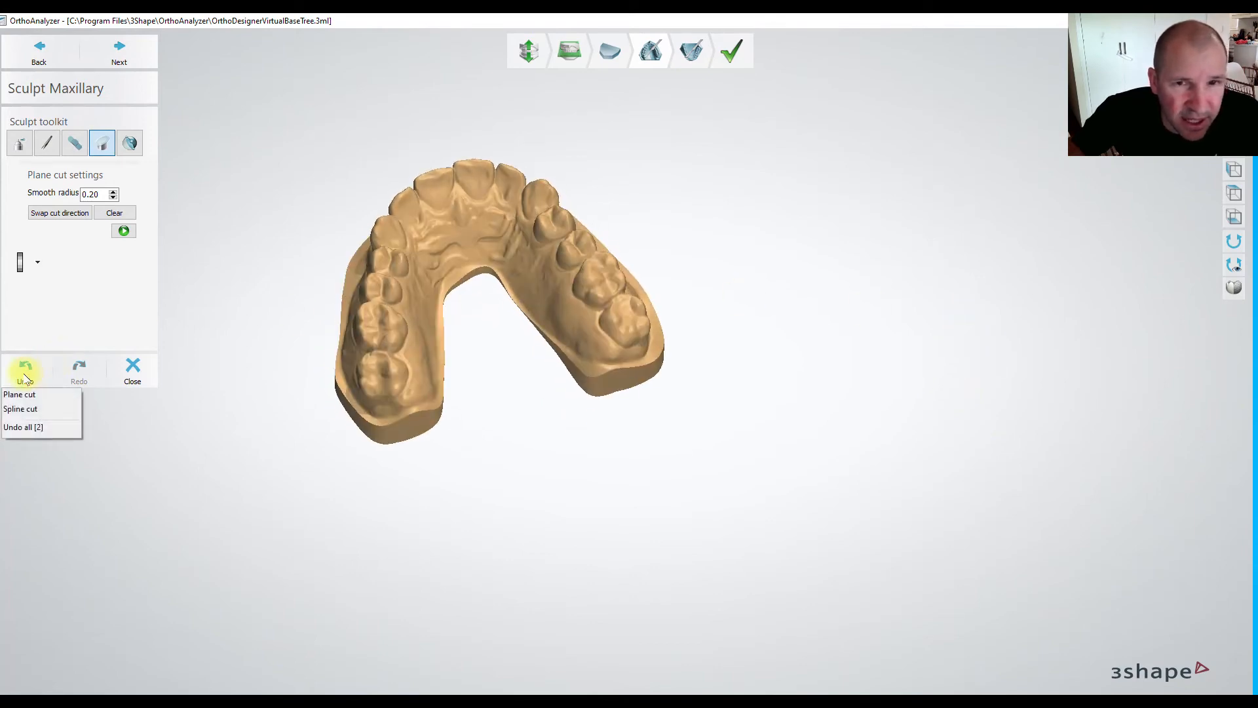
click(29, 428)
right_drag(285, 383, 733, 337)
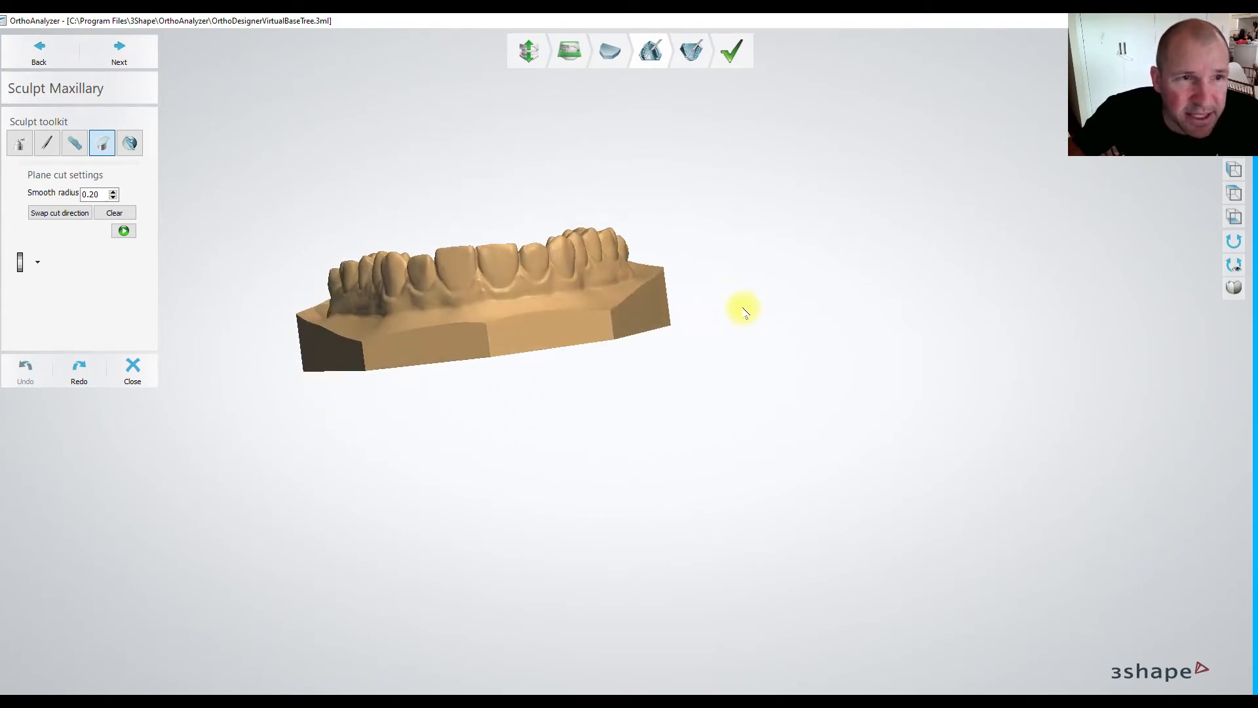
Proceed through the Sculpt Mandibular stage without changes and save the prepared model set.
click(128, 61)
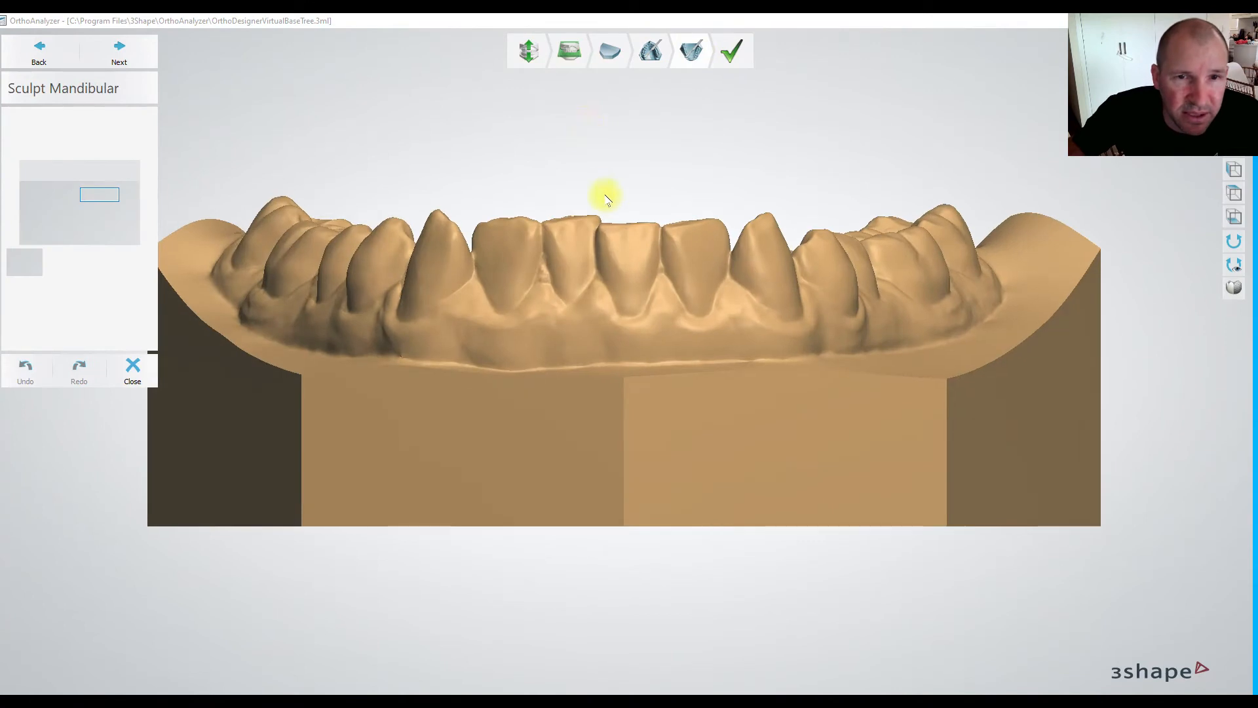
scroll(606, 199, down, 4)
mouse_move(661, 250)
right_down()
mouse_move(662, 221)
mouse_move(675, 259)
right_up()
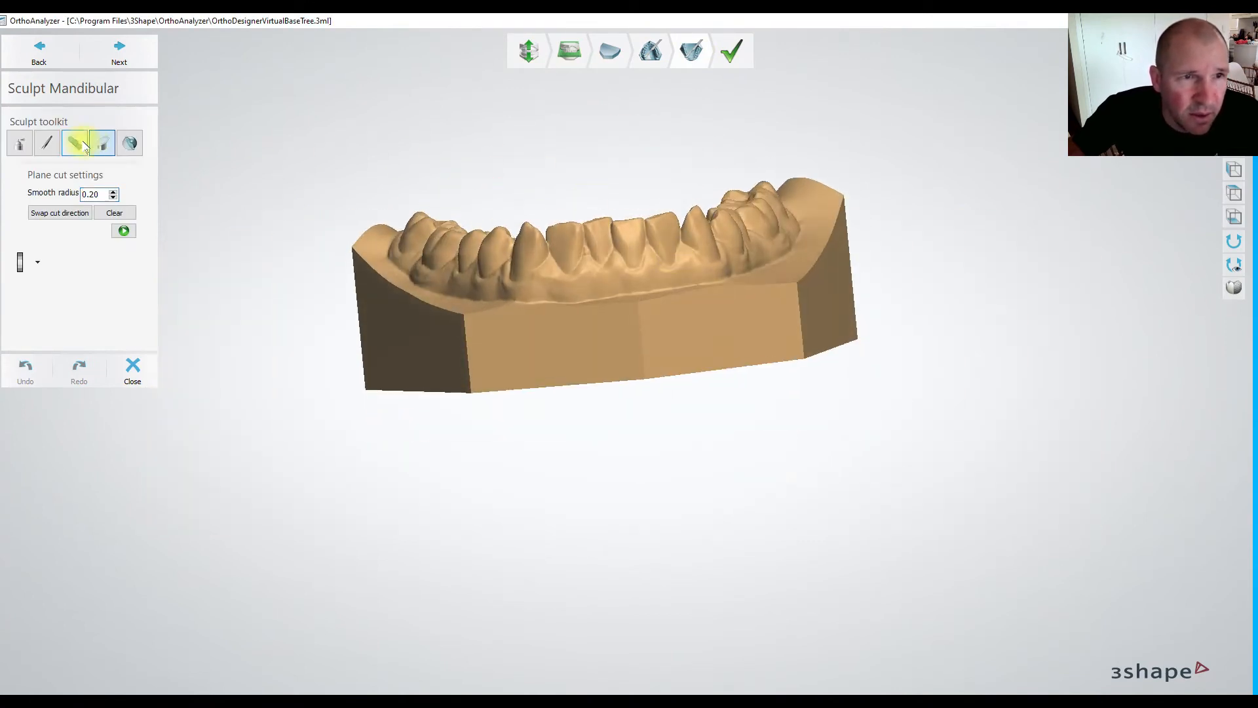
click(119, 58)
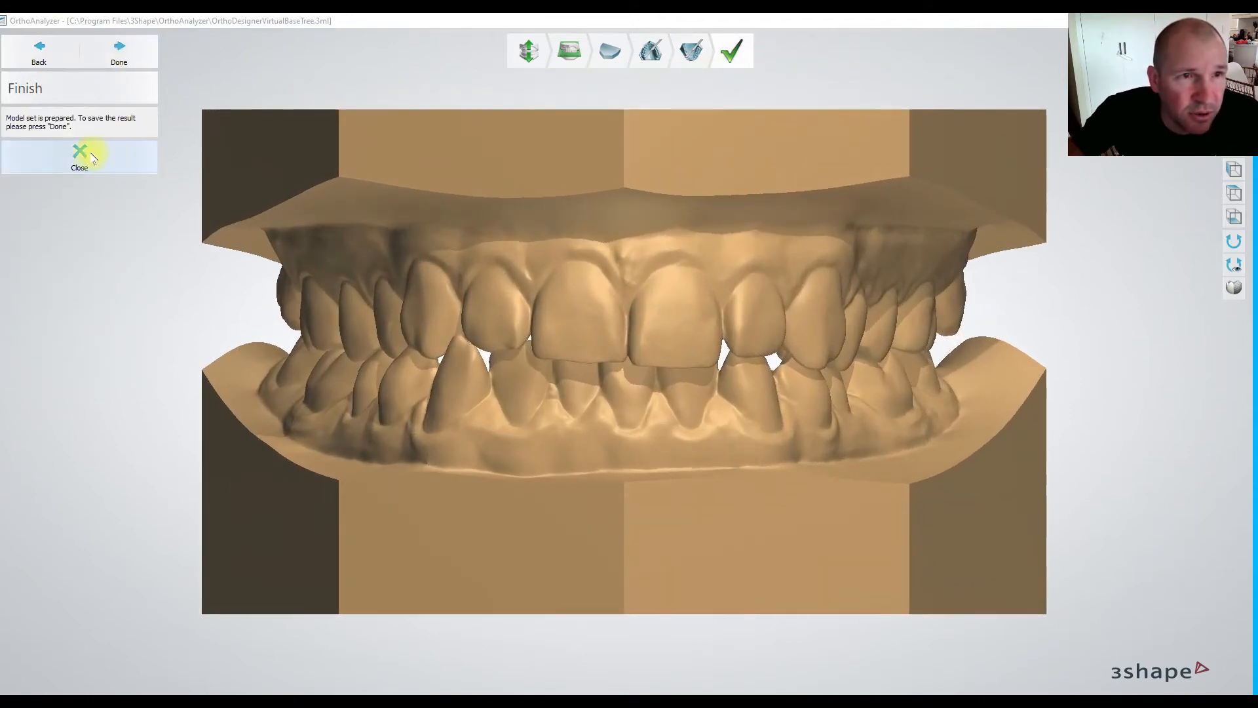
click(119, 52)
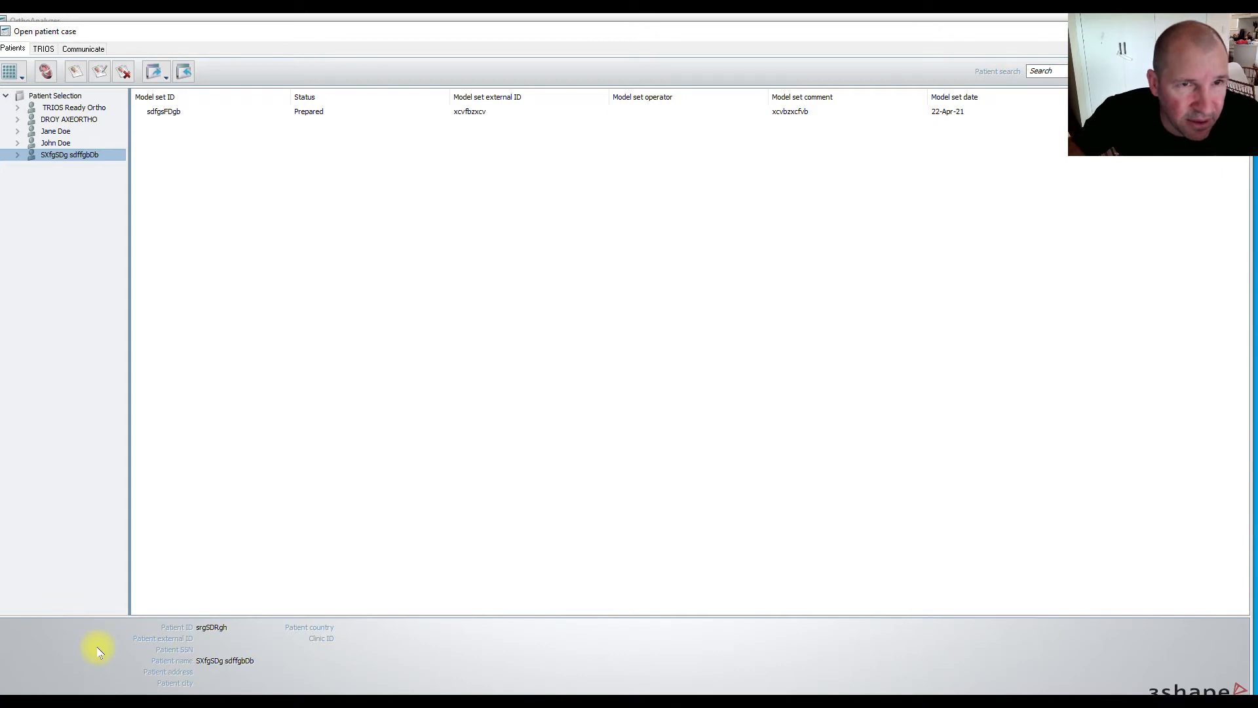
Select the prepared model set, turn its preview, and export its models.
click(278, 112)
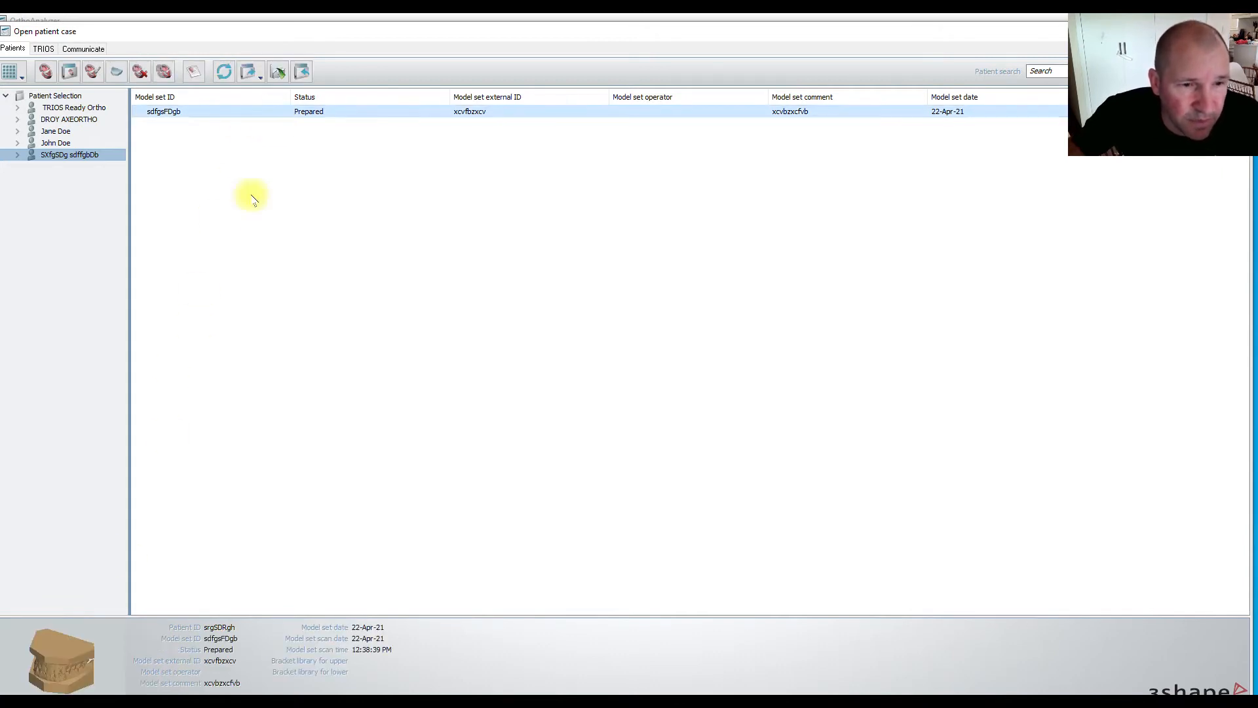
right_drag(101, 657, 110, 656)
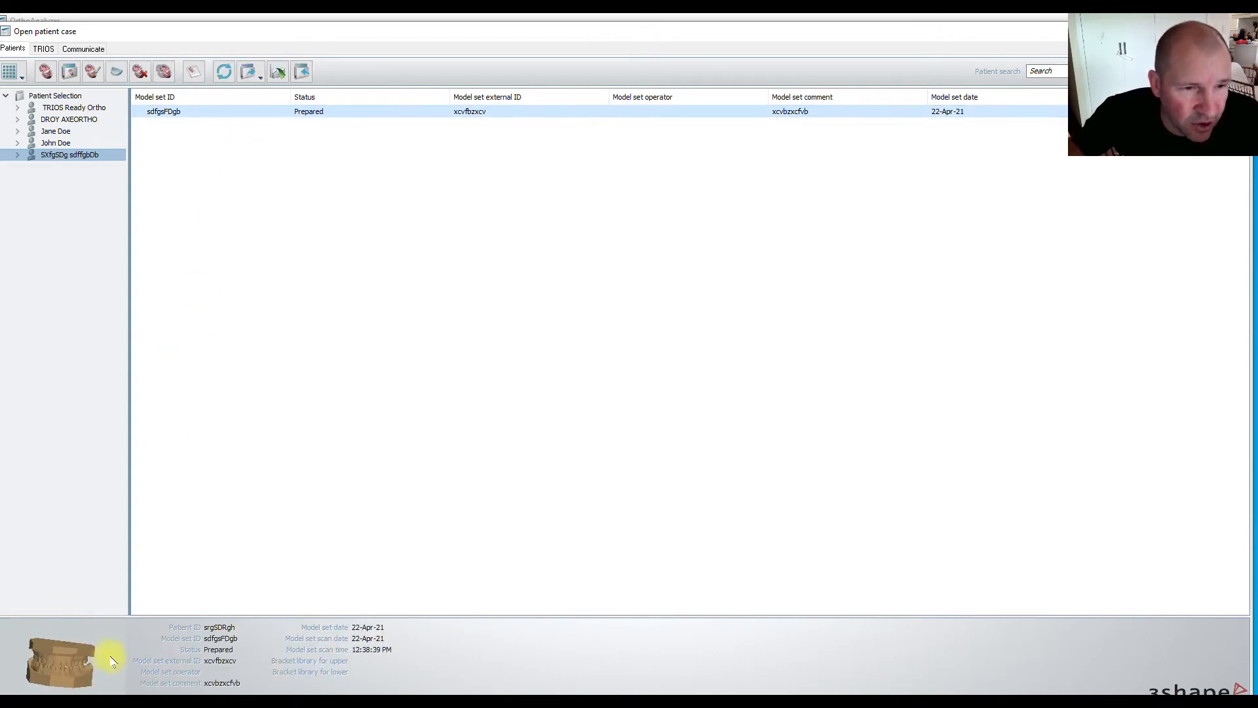
right_click(318, 113)
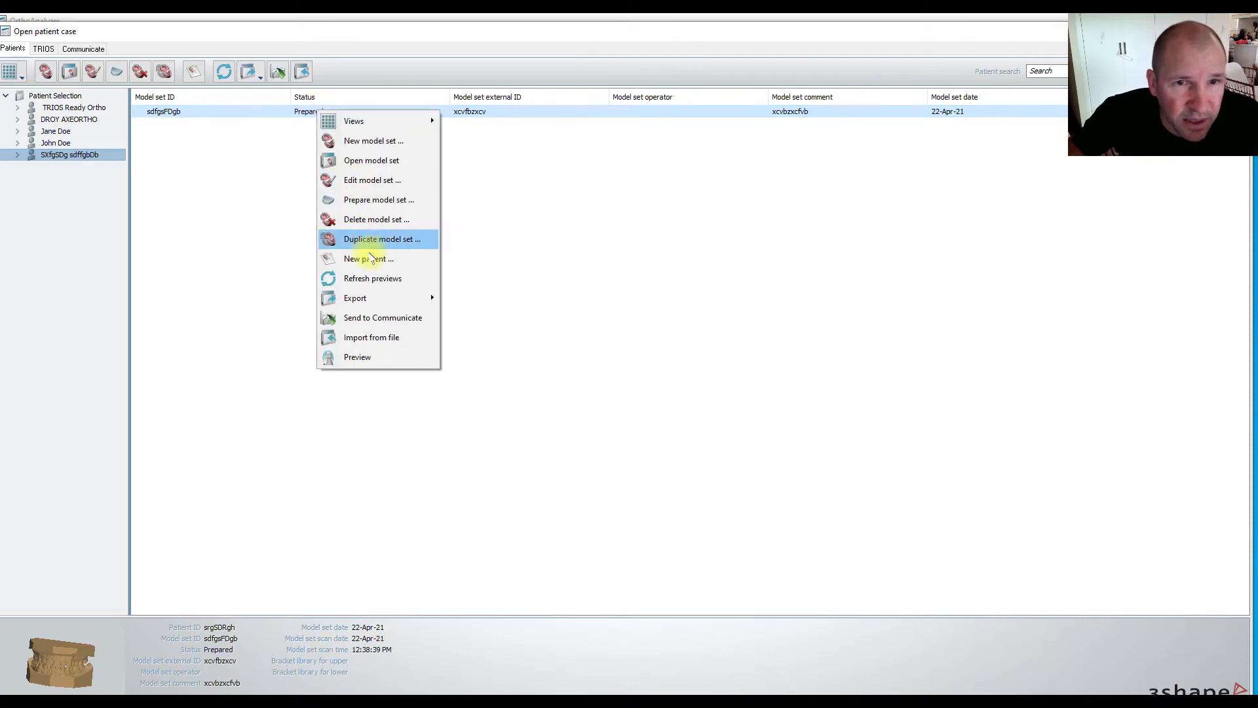
mouse_move(420, 298)
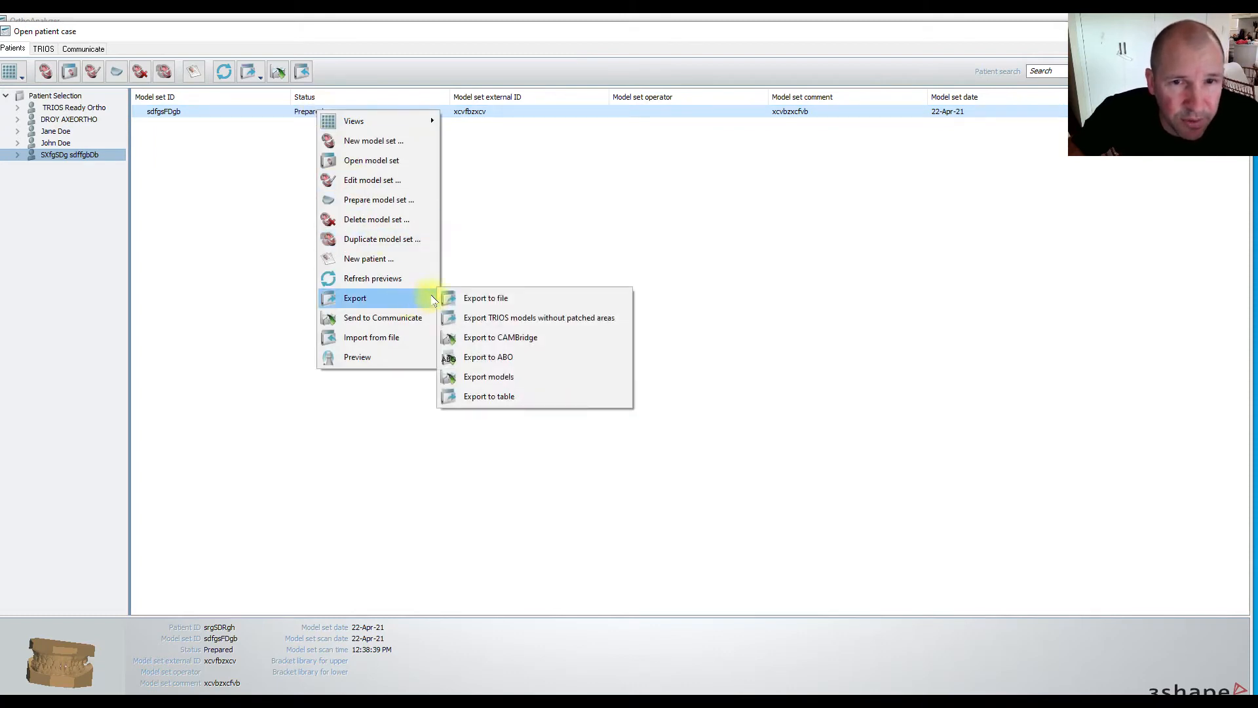
click(526, 382)
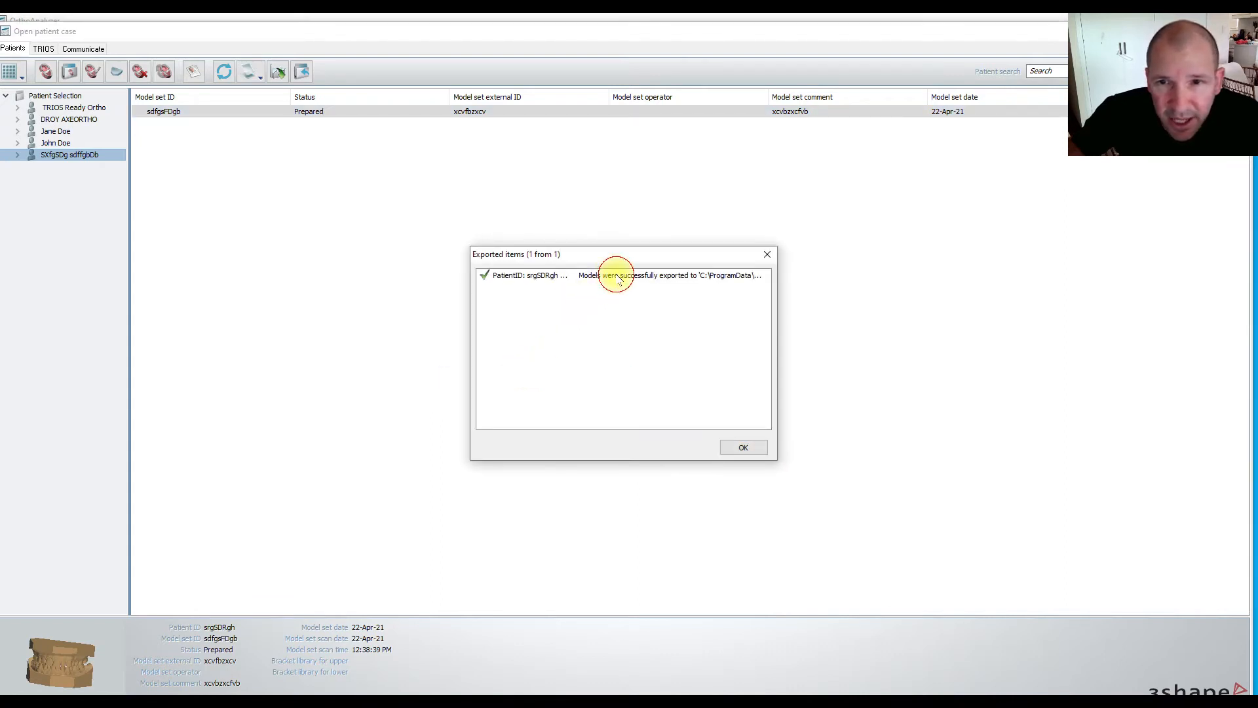
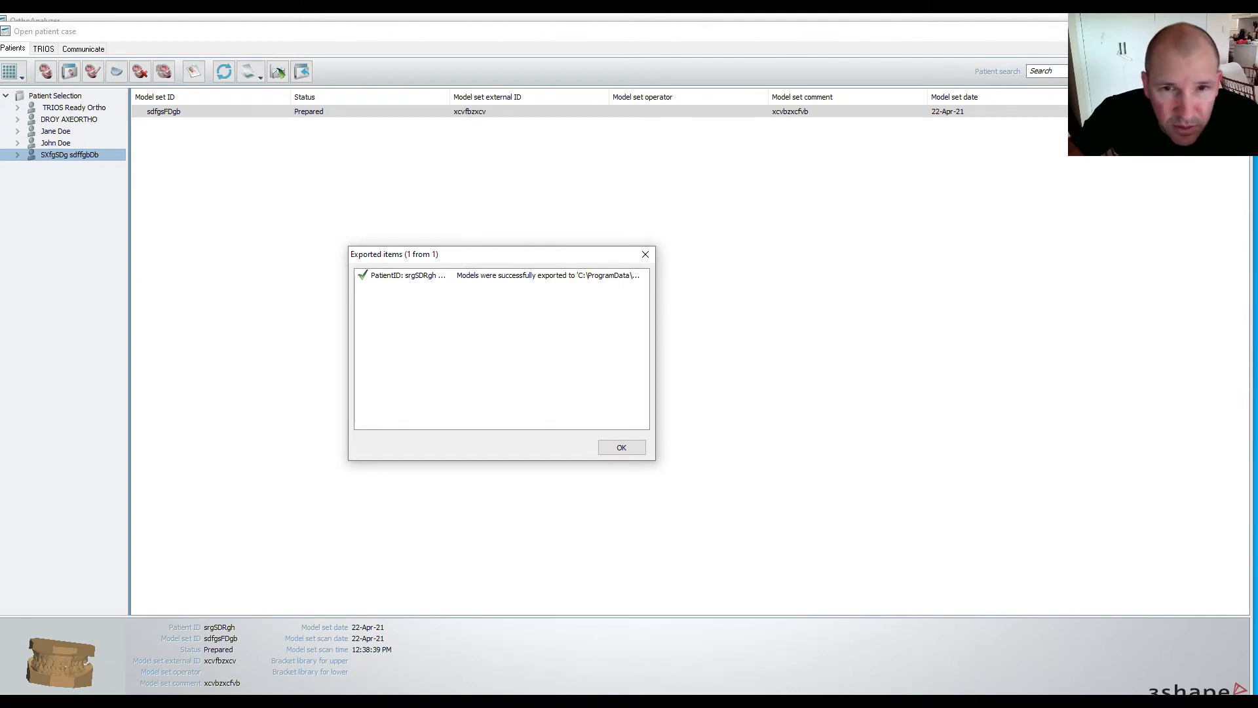
Switch to File Explorer, open the ProgramData folder on drive C, and return to the exported items list.
click(577, 701)
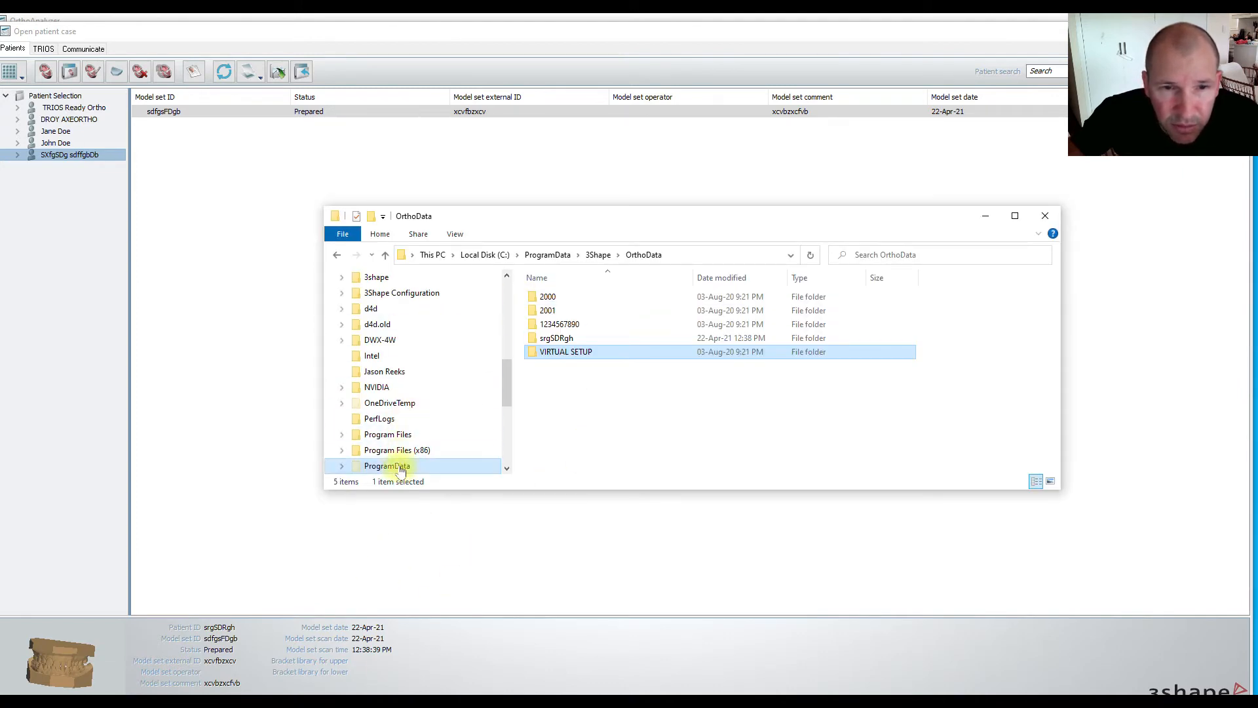
drag(641, 224, 703, 385)
click(552, 417)
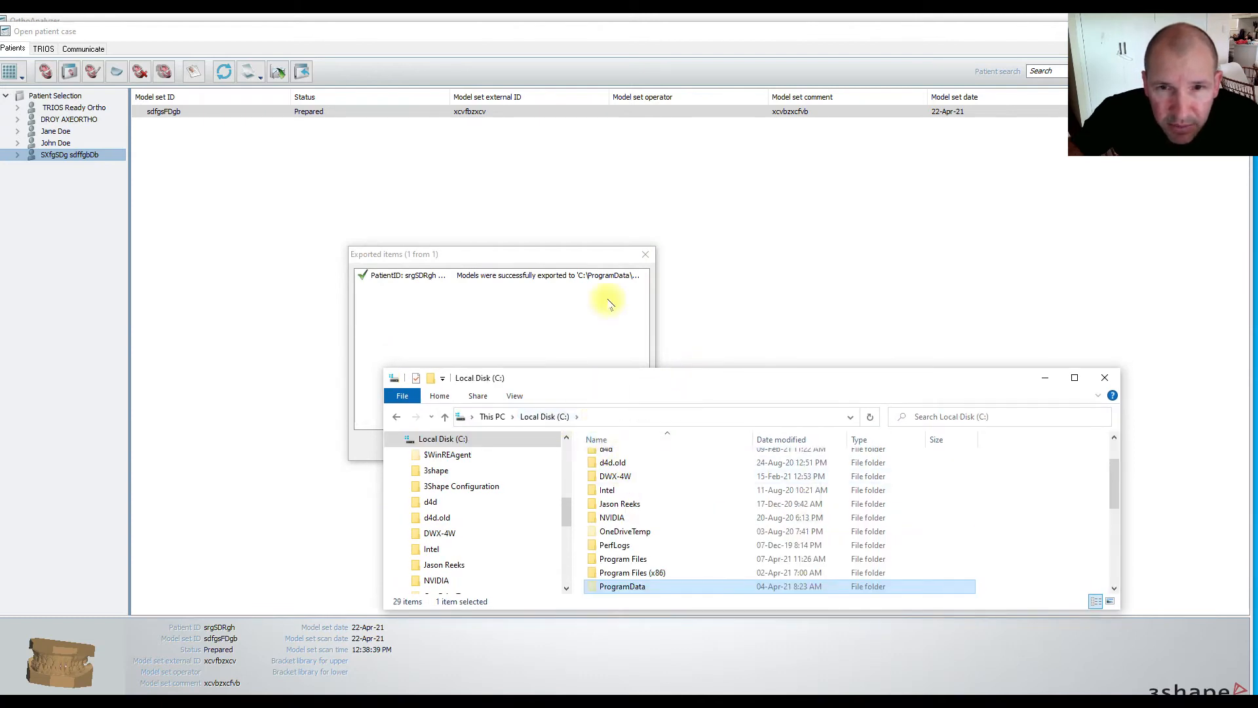
double_click(652, 587)
click(610, 279)
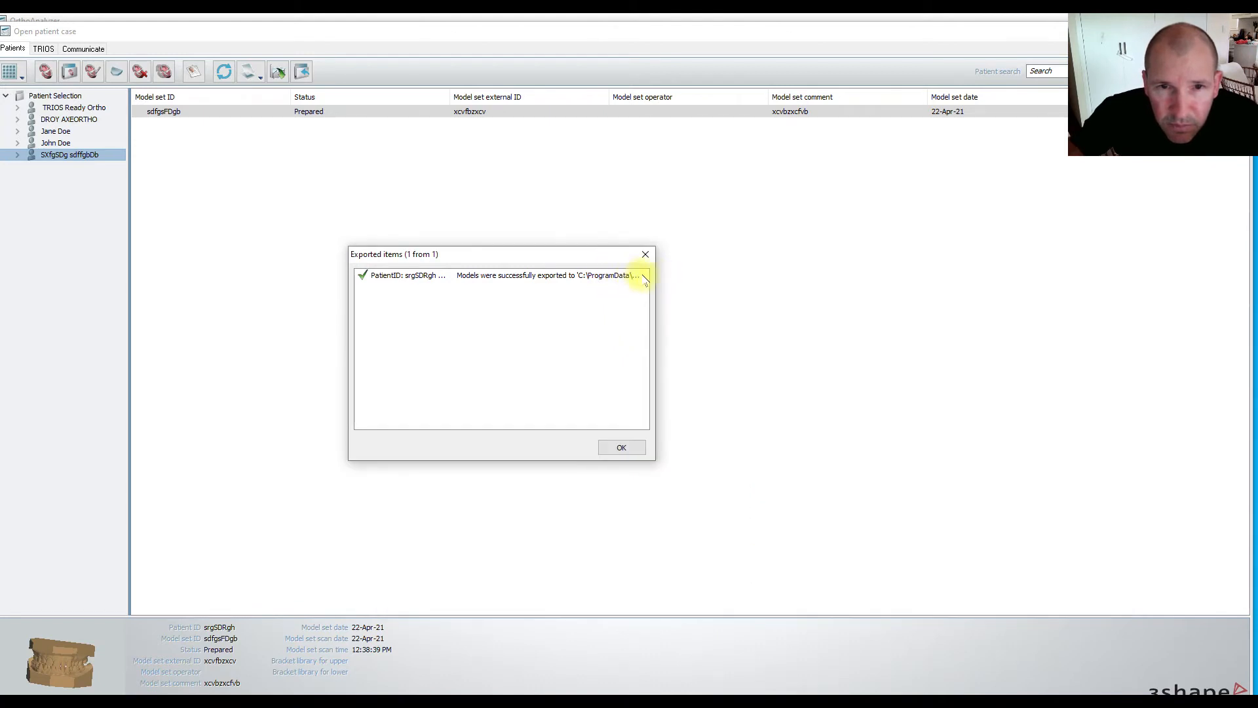
Select the export entry, switch to File Explorer, and open the OrthoData folder inside ProgramData\3Shape on drive C.
click(493, 275)
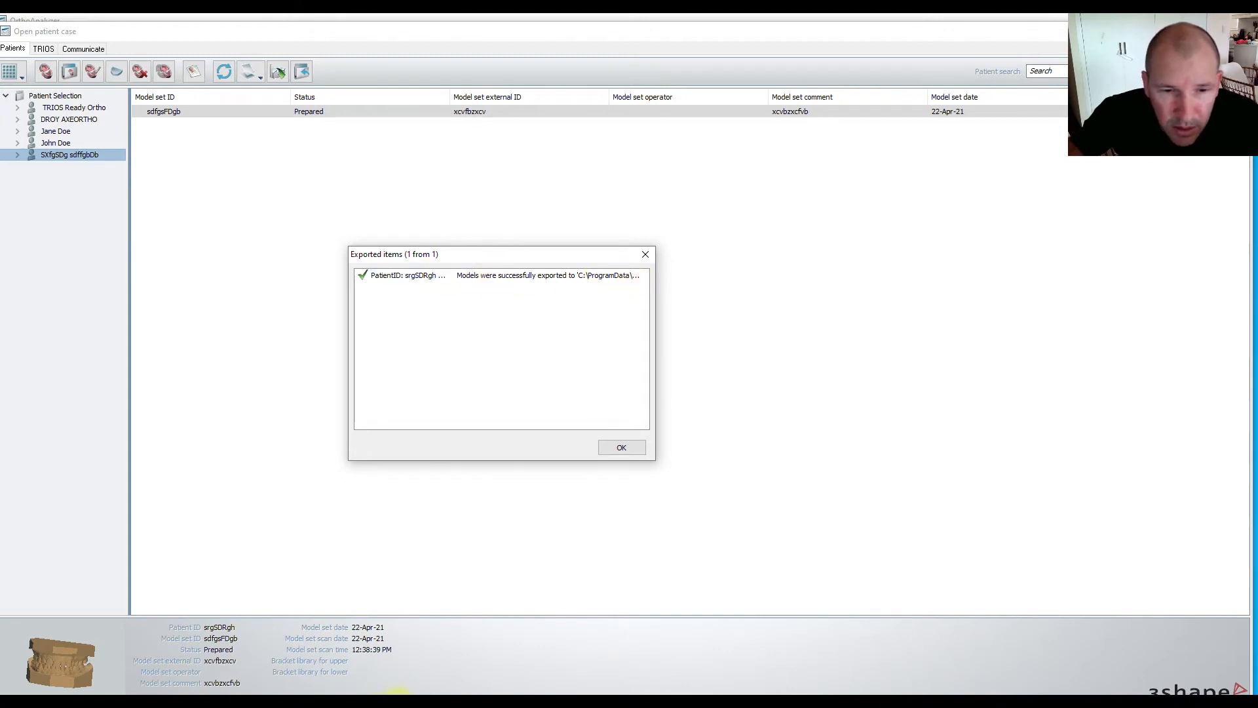
click(397, 701)
double_click(631, 471)
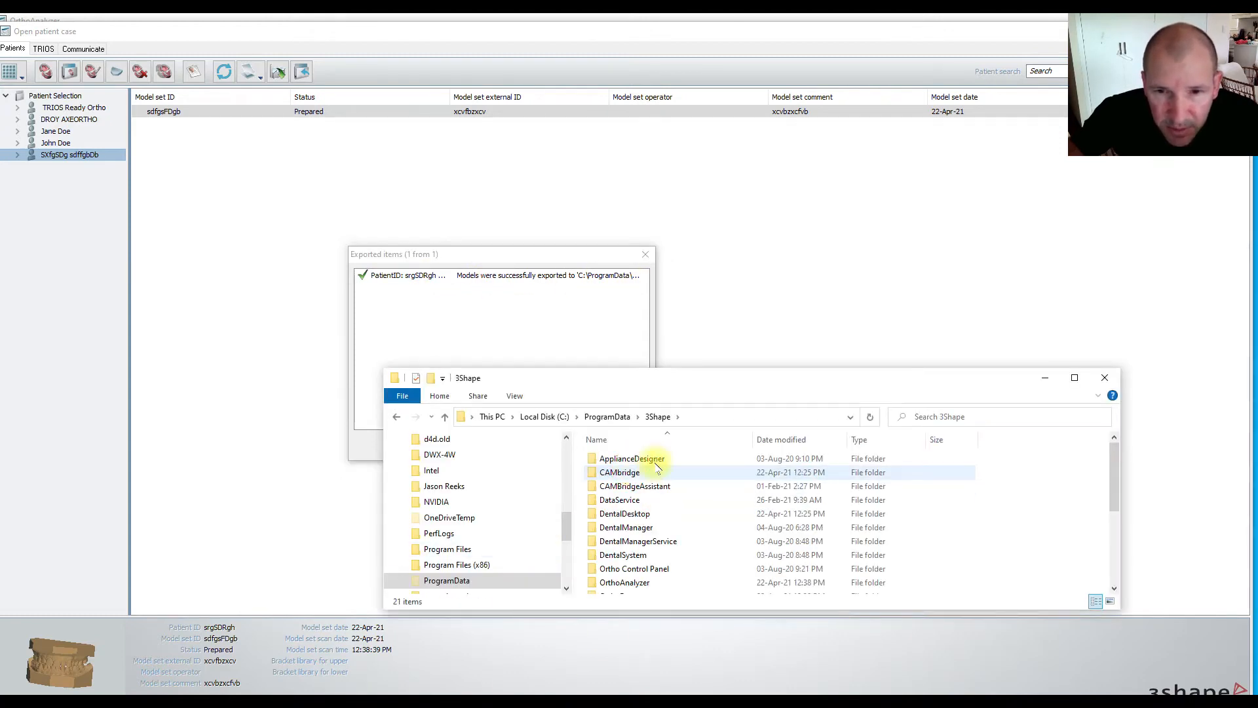
scroll(662, 518, down, 2)
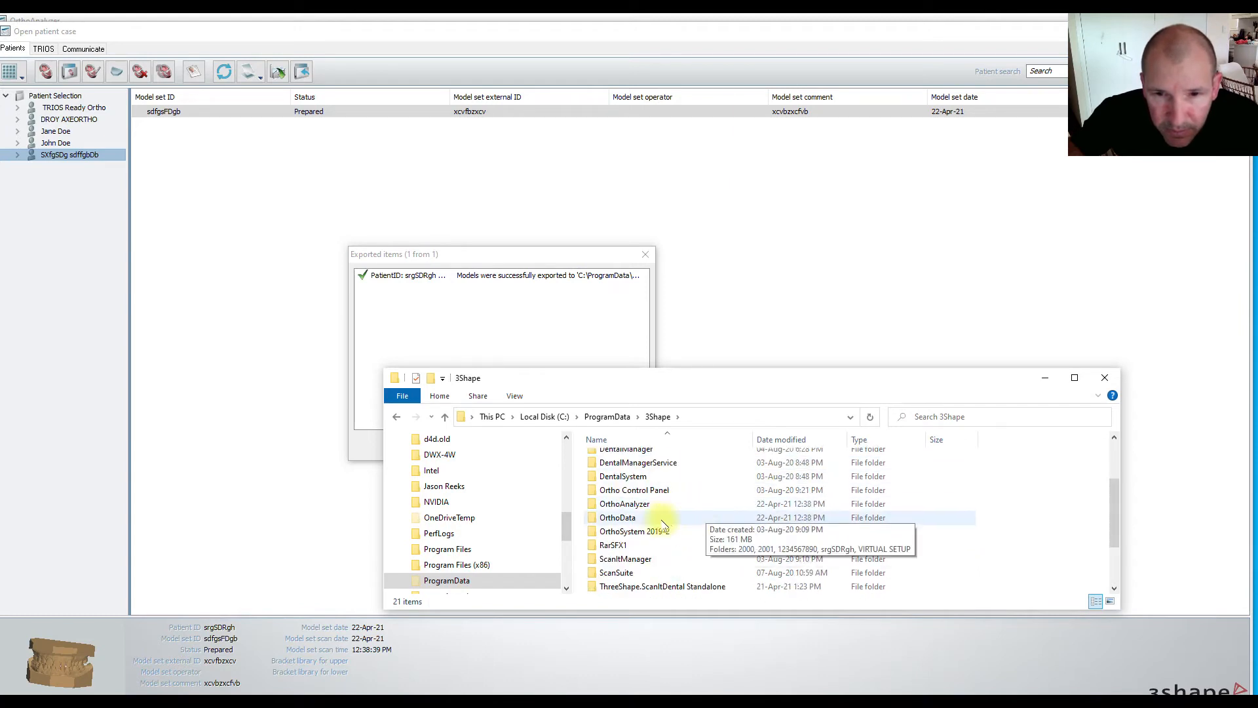
scroll(676, 519, down, 2)
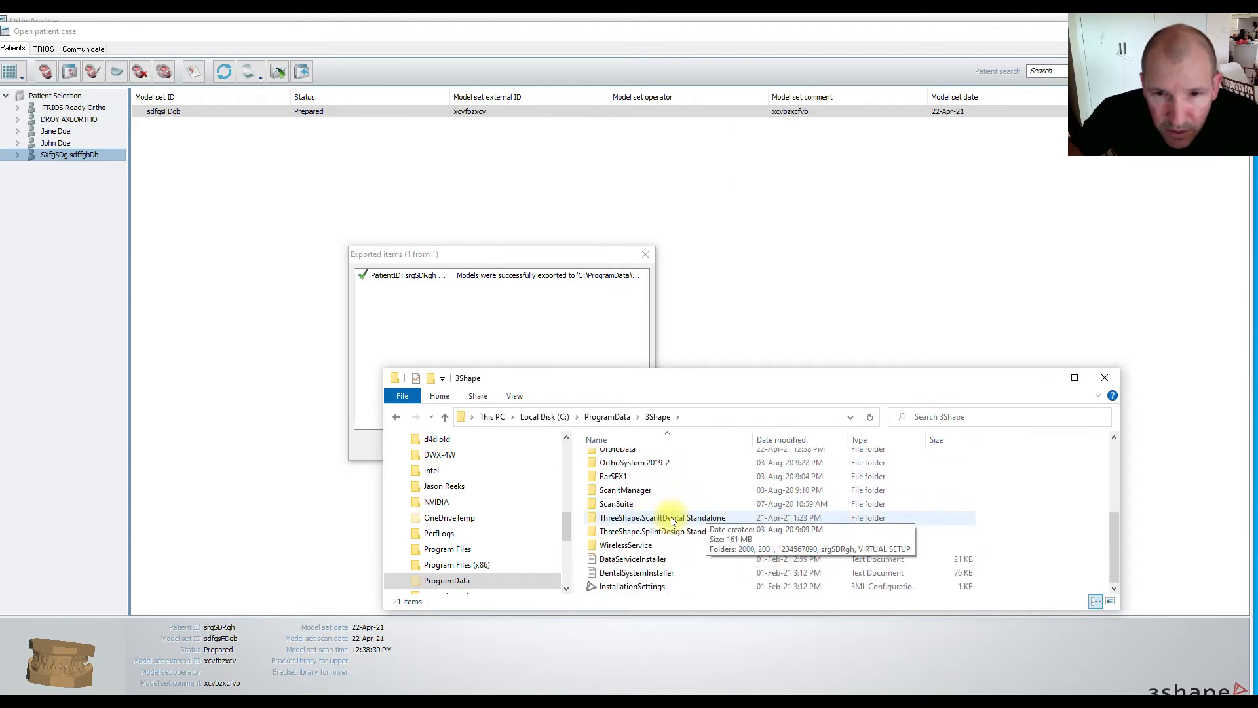
scroll(674, 521, up, 2)
double_click(619, 524)
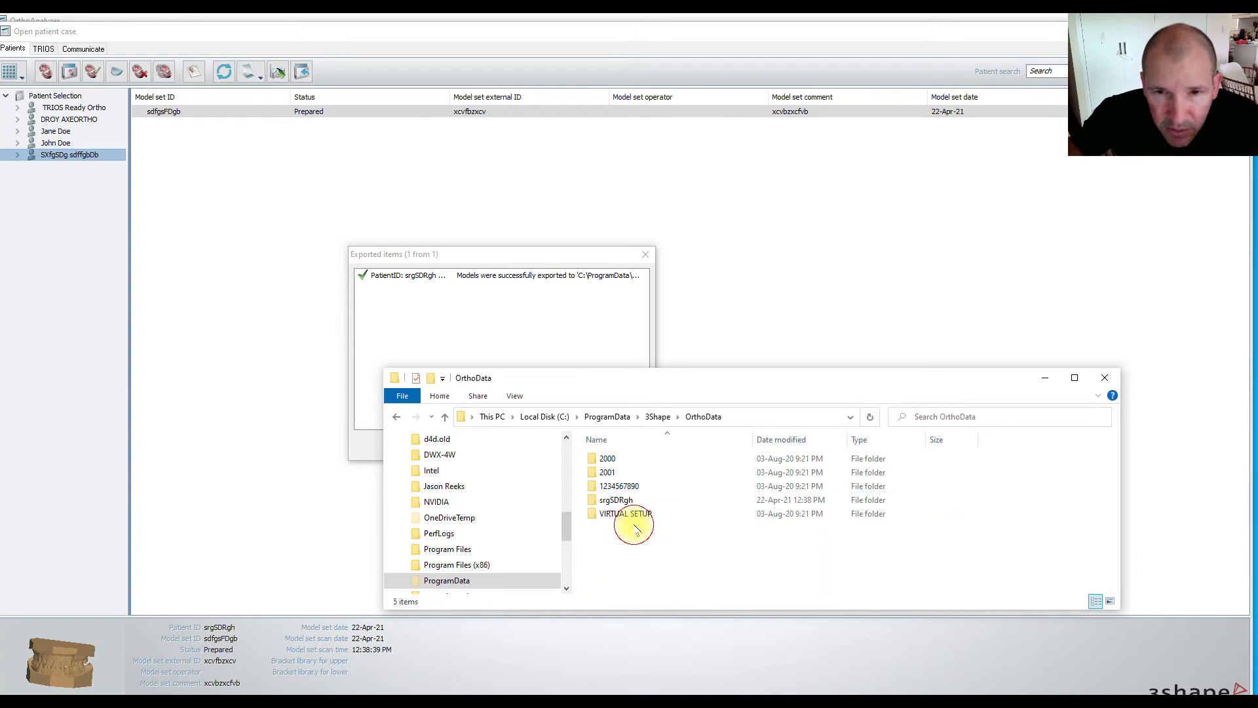
Enlarge the folder window, open the patient's model set folder, view its Models subfolder, and return to the model set folder.
drag(721, 379, 547, 352)
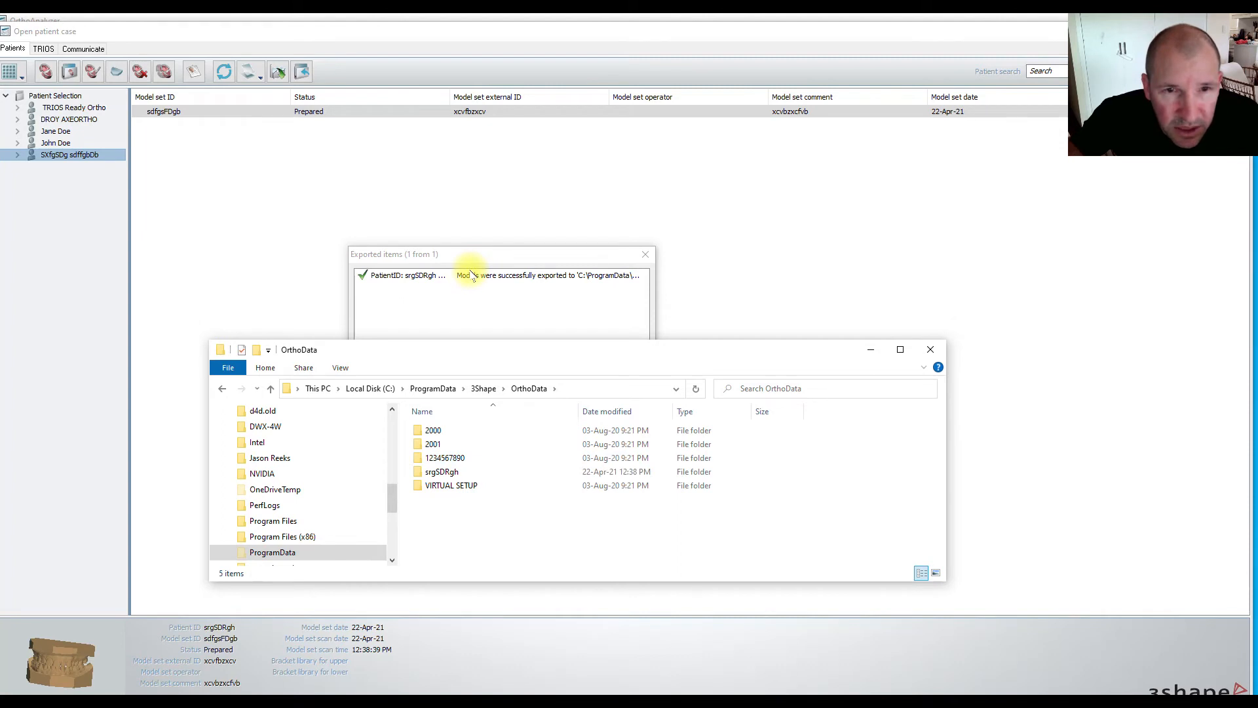
double_click(453, 471)
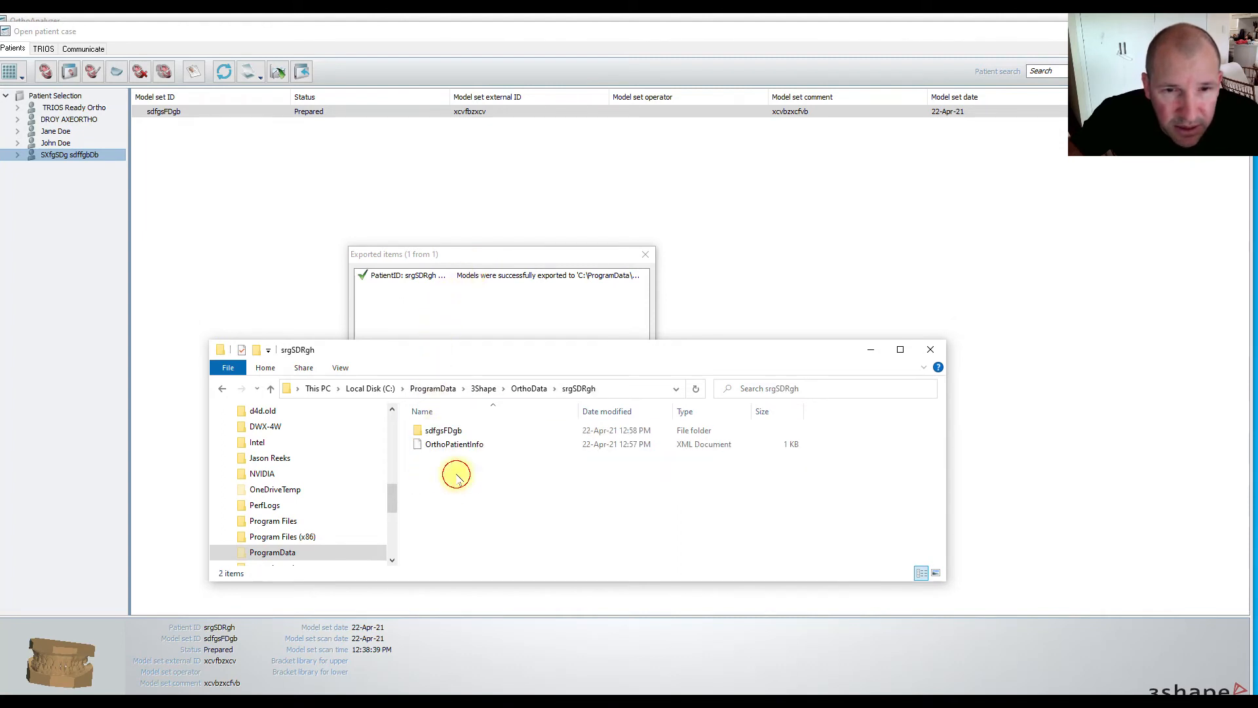
double_click(449, 430)
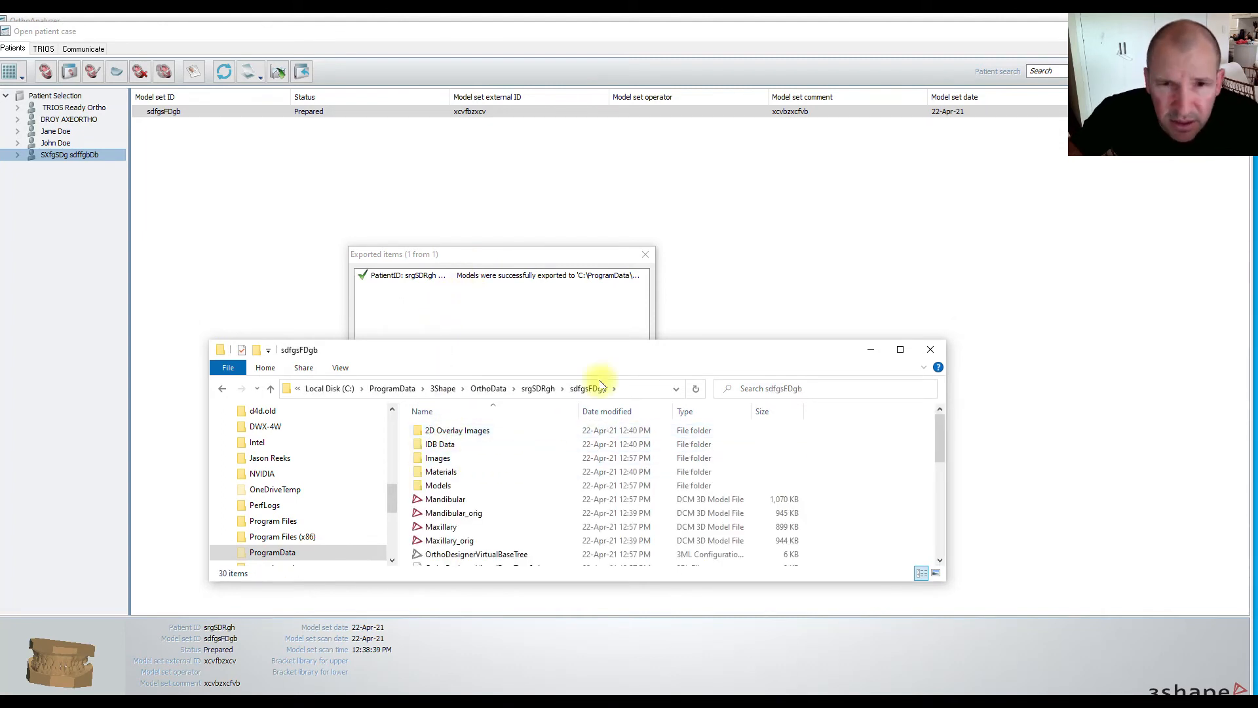
drag(629, 351, 639, 207)
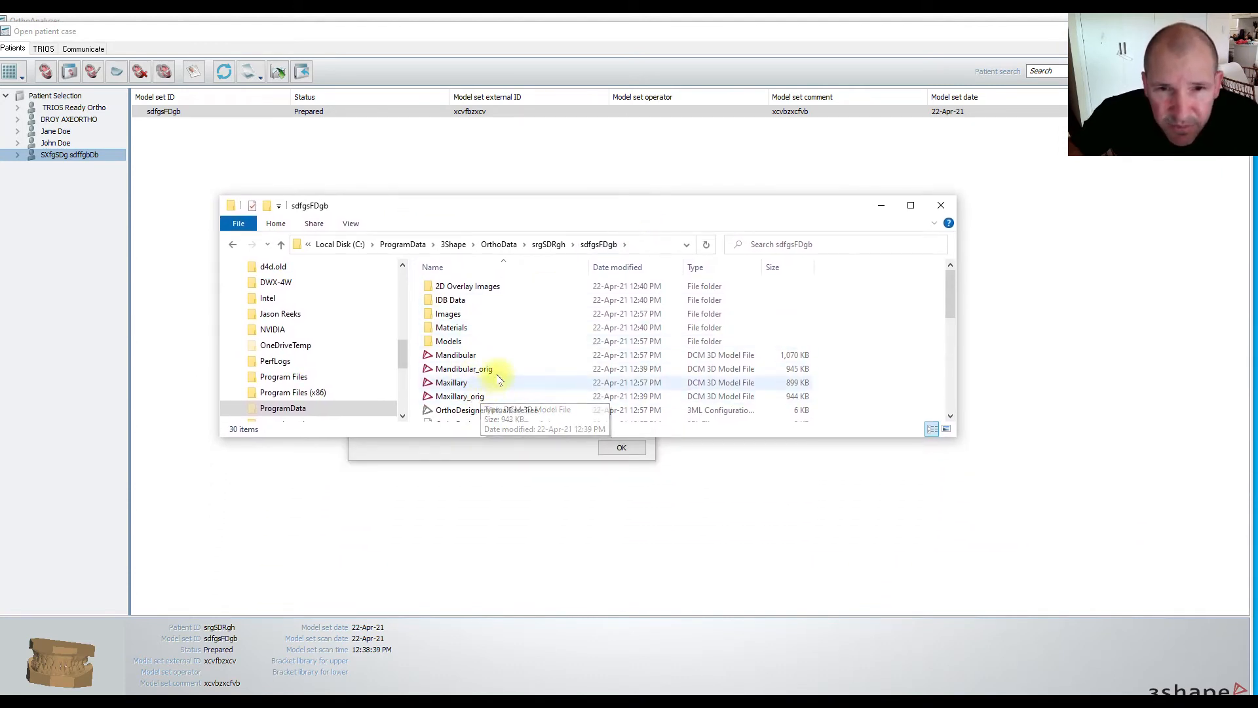
drag(956, 249, 1038, 222)
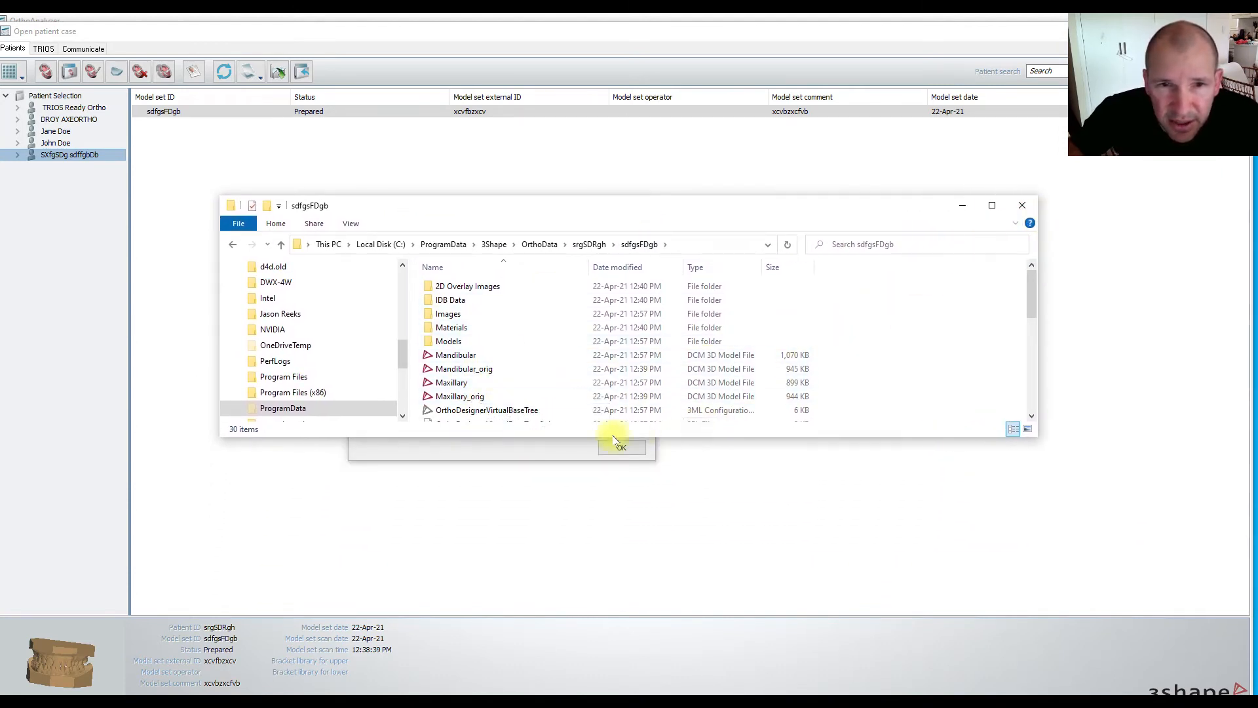
drag(569, 437, 554, 582)
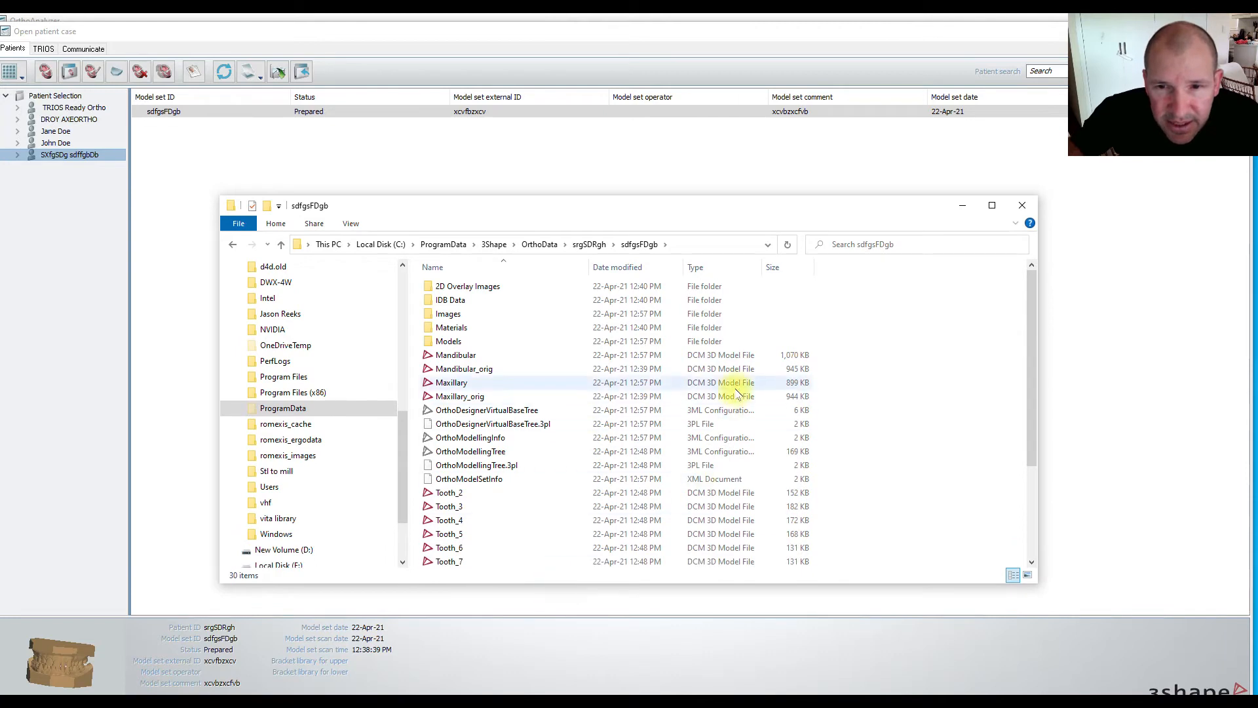
double_click(459, 342)
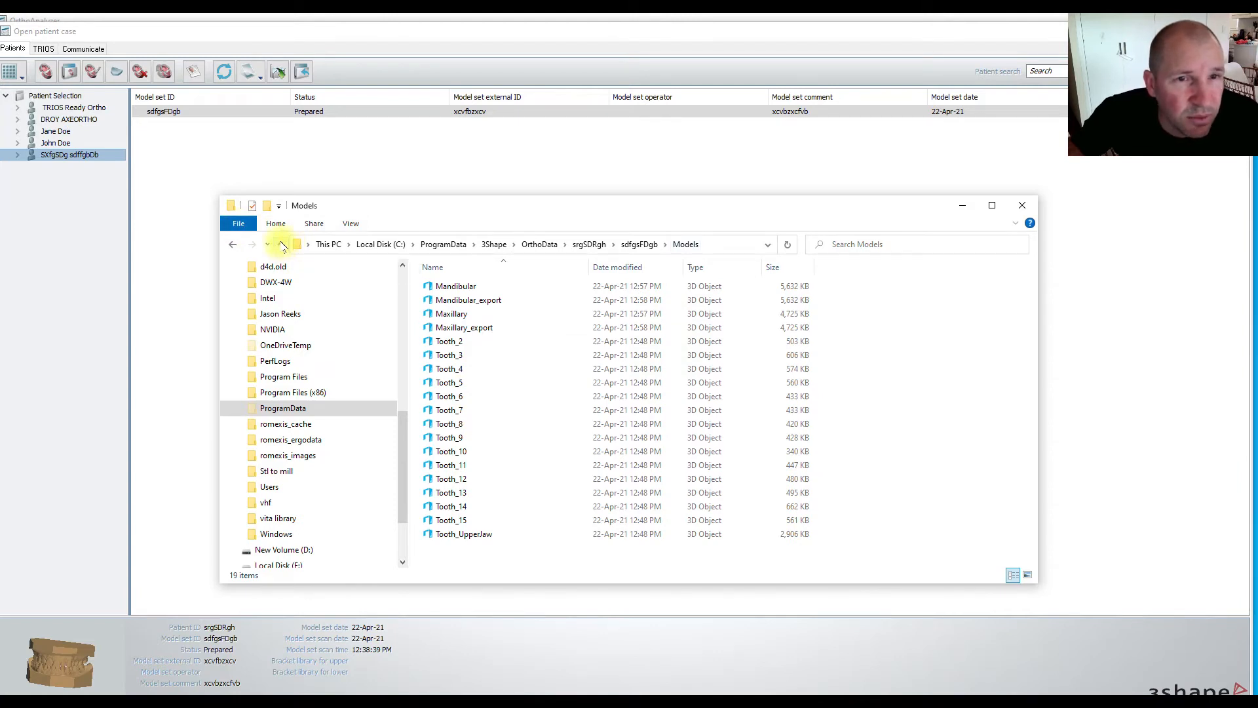
click(281, 244)
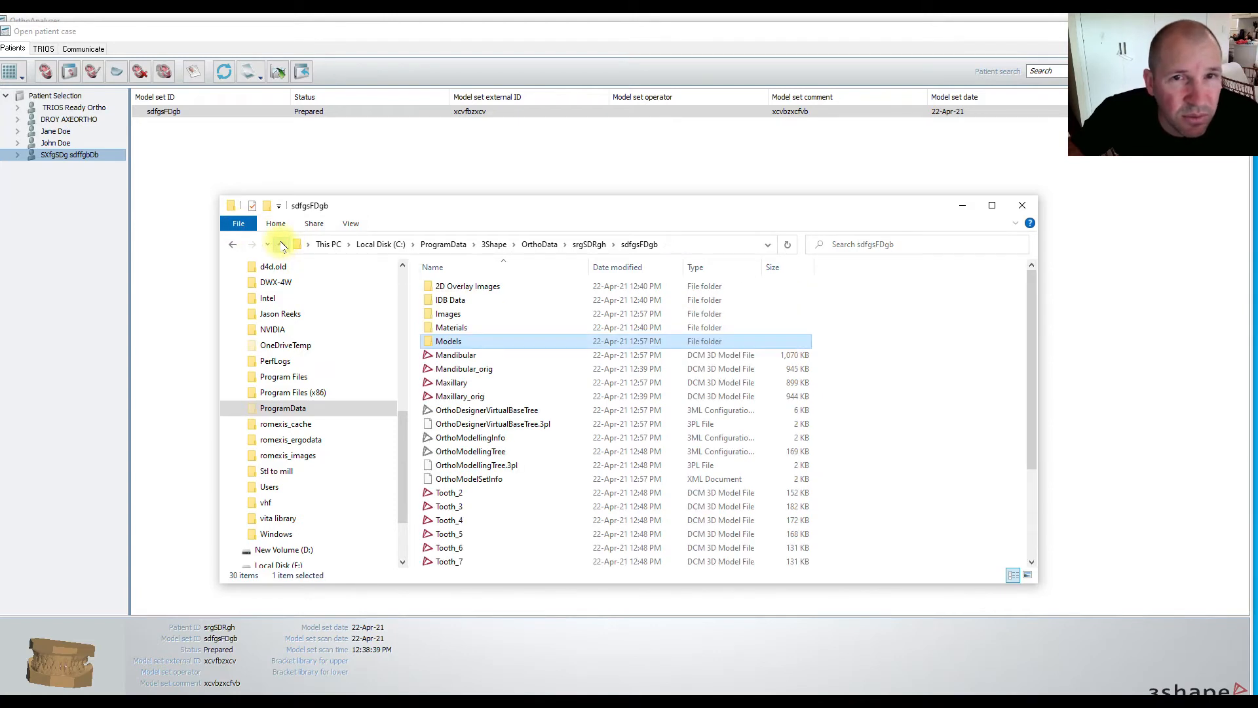
Close the folder window and the exported items list, and select the patient's prepared model set to check its available actions.
click(1018, 208)
click(645, 254)
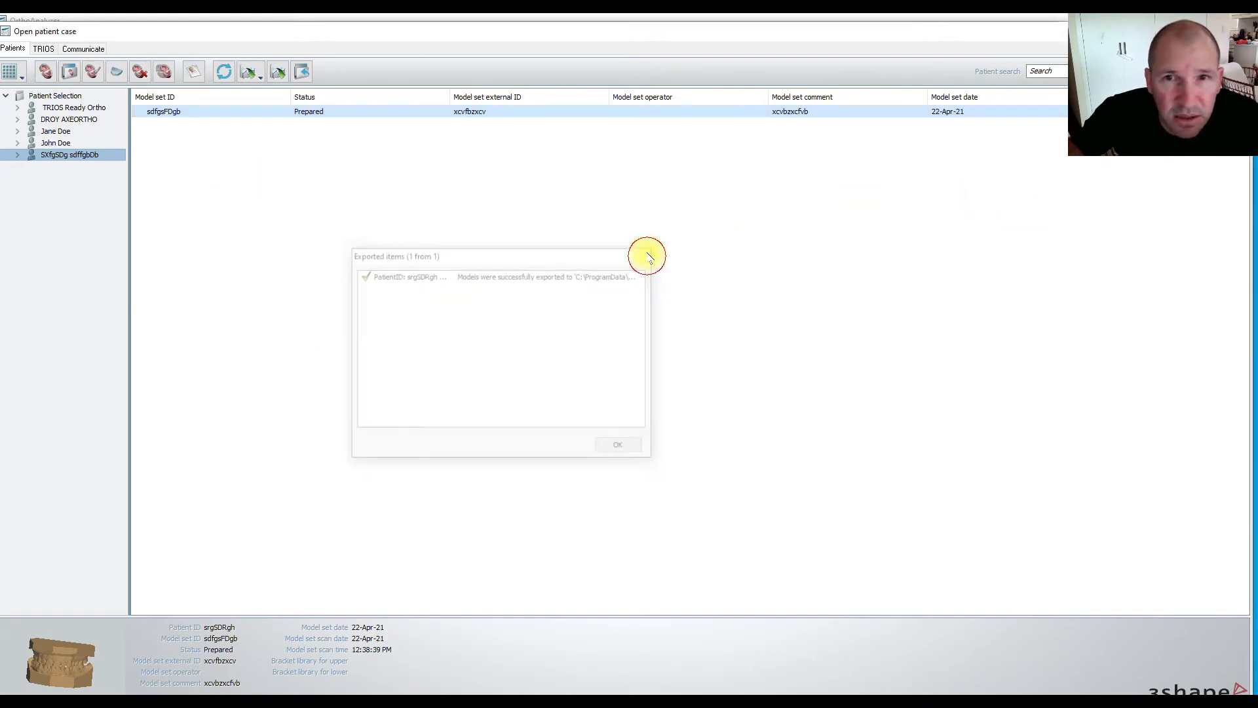
click(169, 174)
click(60, 161)
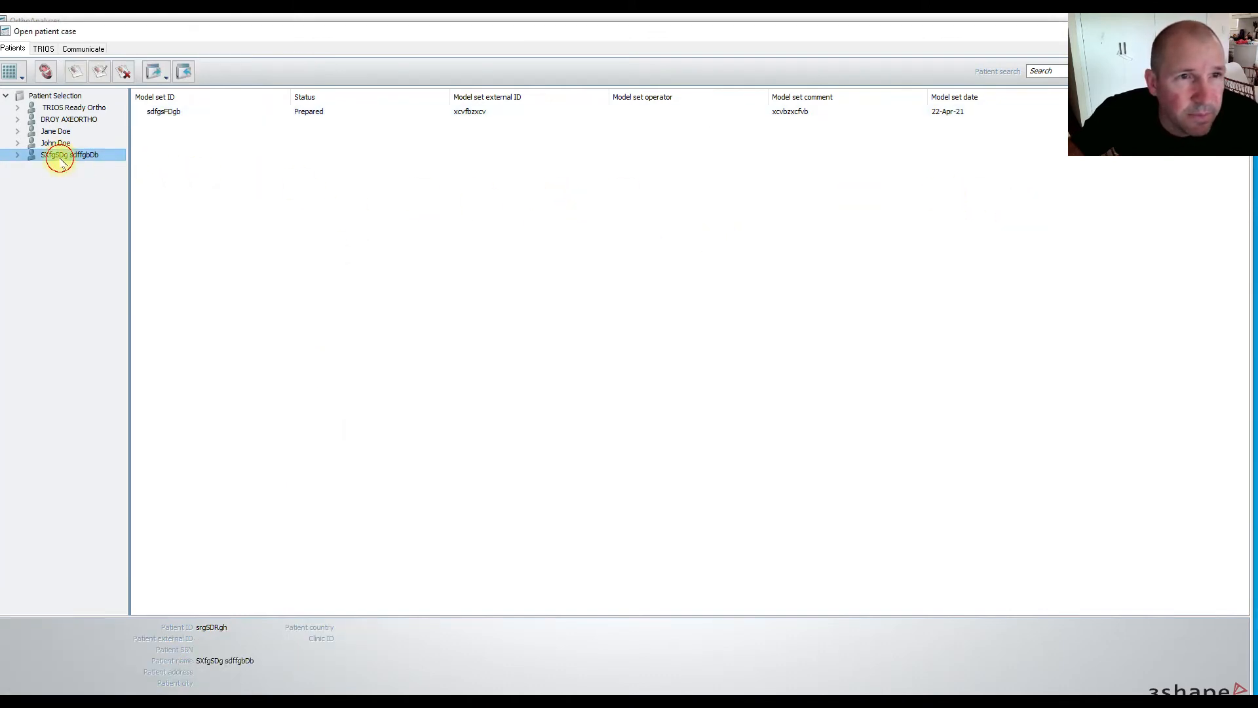
click(189, 113)
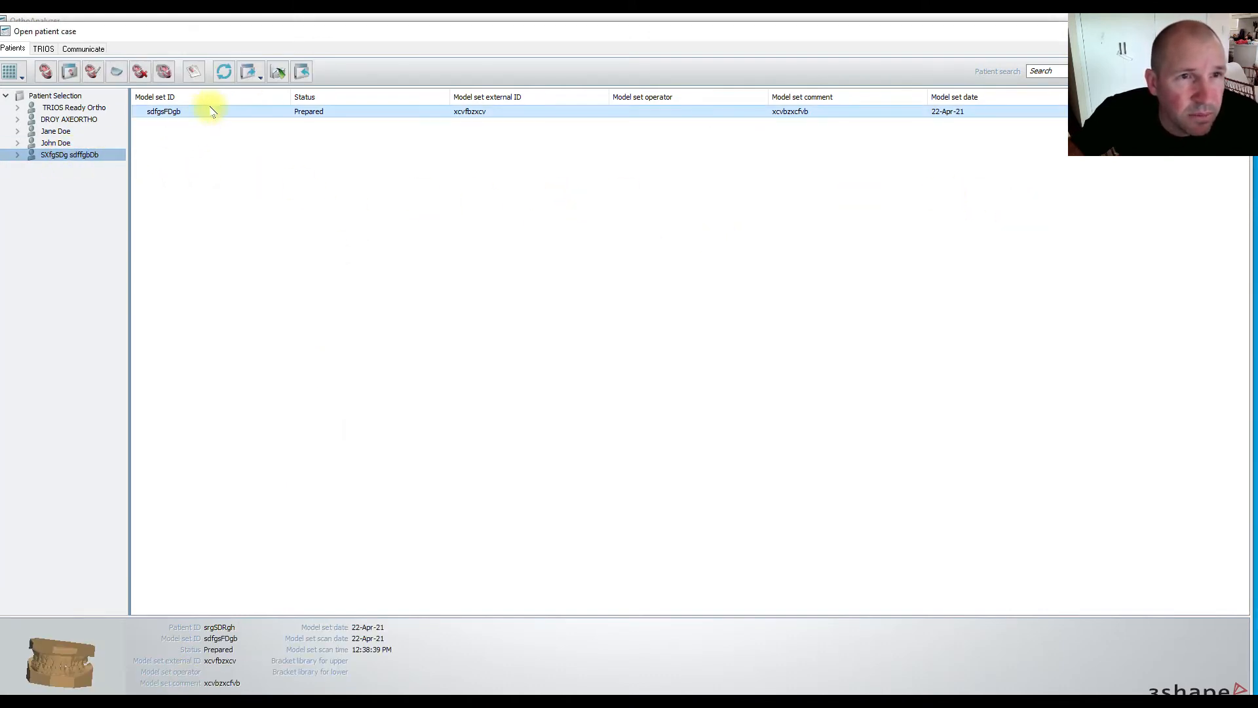
right_click(288, 114)
mouse_move(371, 299)
click(457, 319)
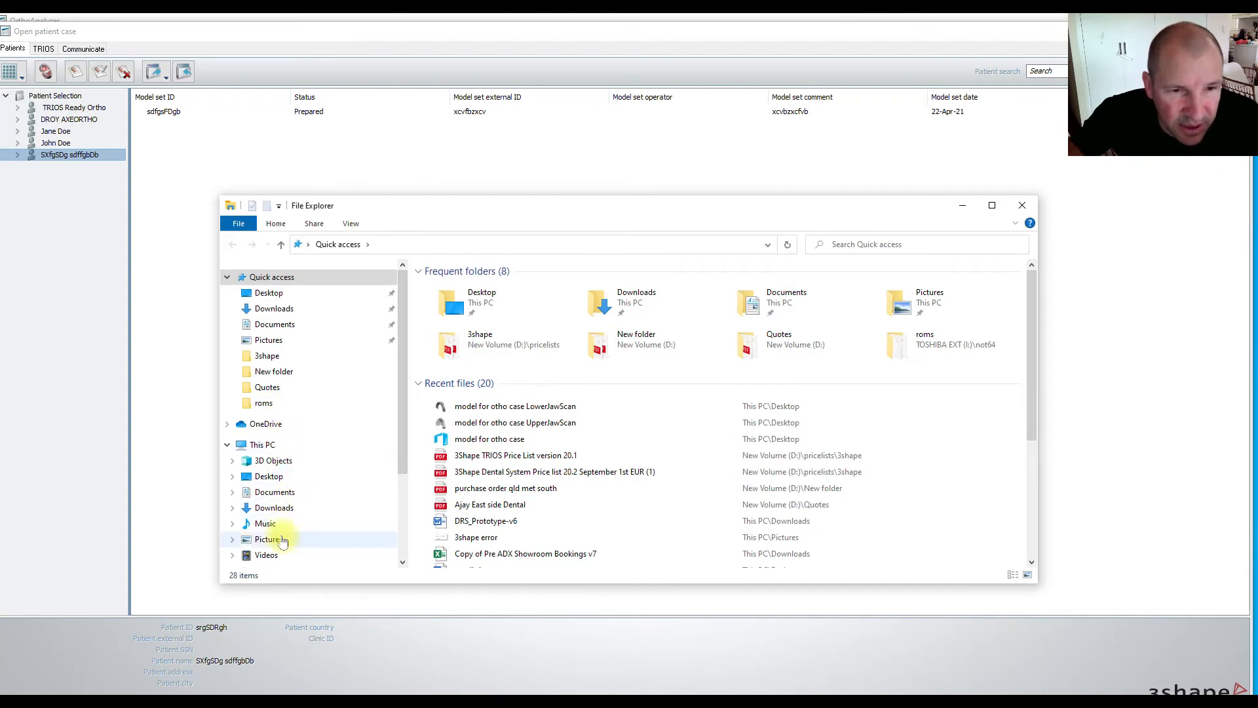
In File Explorer, go through ProgramData\3Shape\OrthoData on drive C to the Models folder of the patient's model set.
click(293, 444)
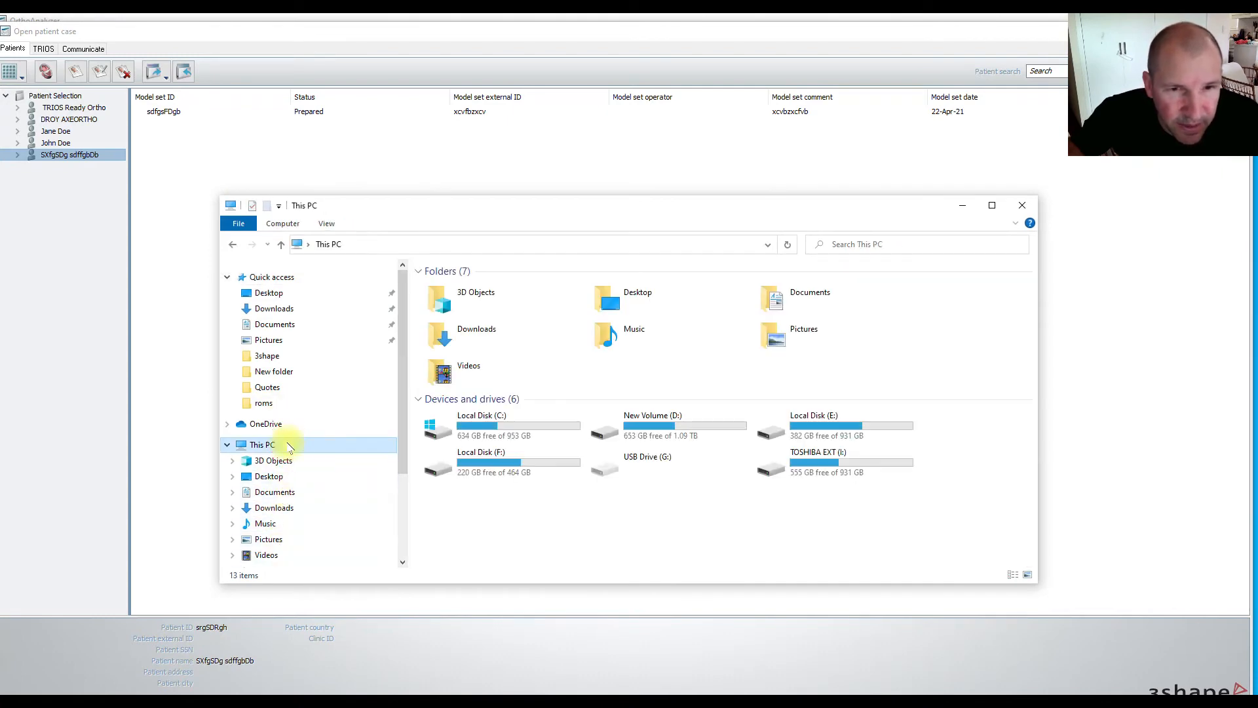
double_click(505, 426)
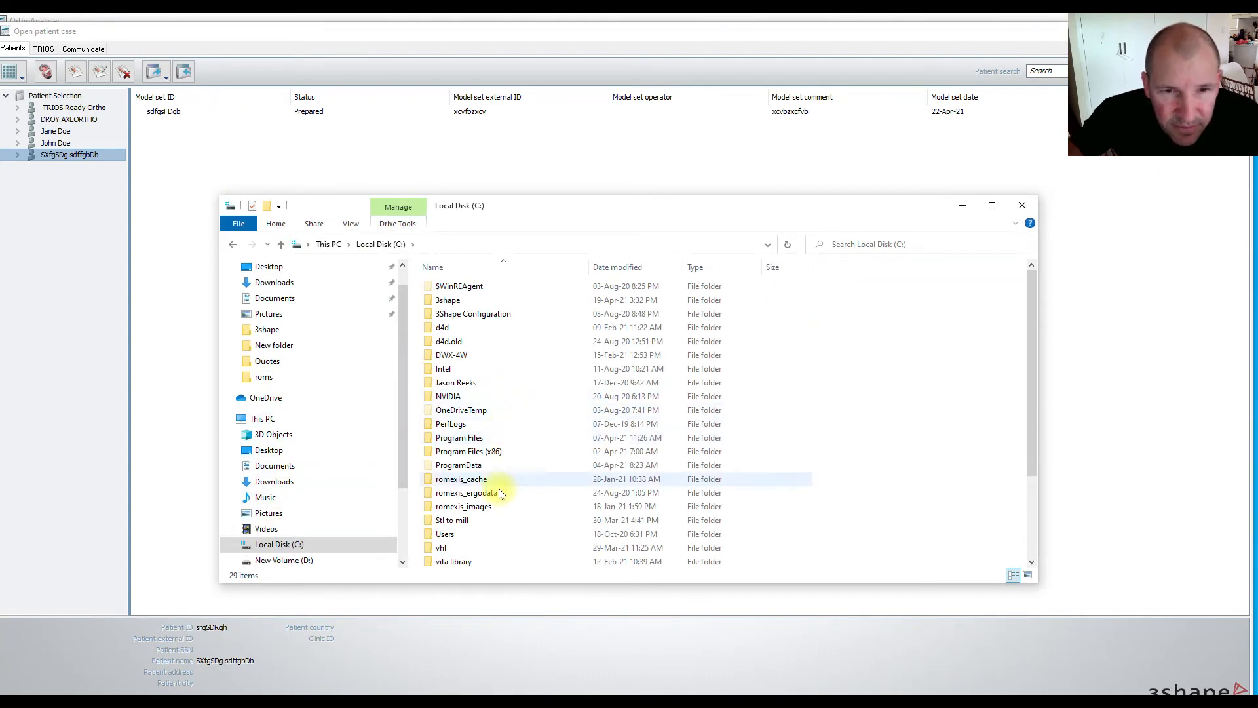
double_click(457, 465)
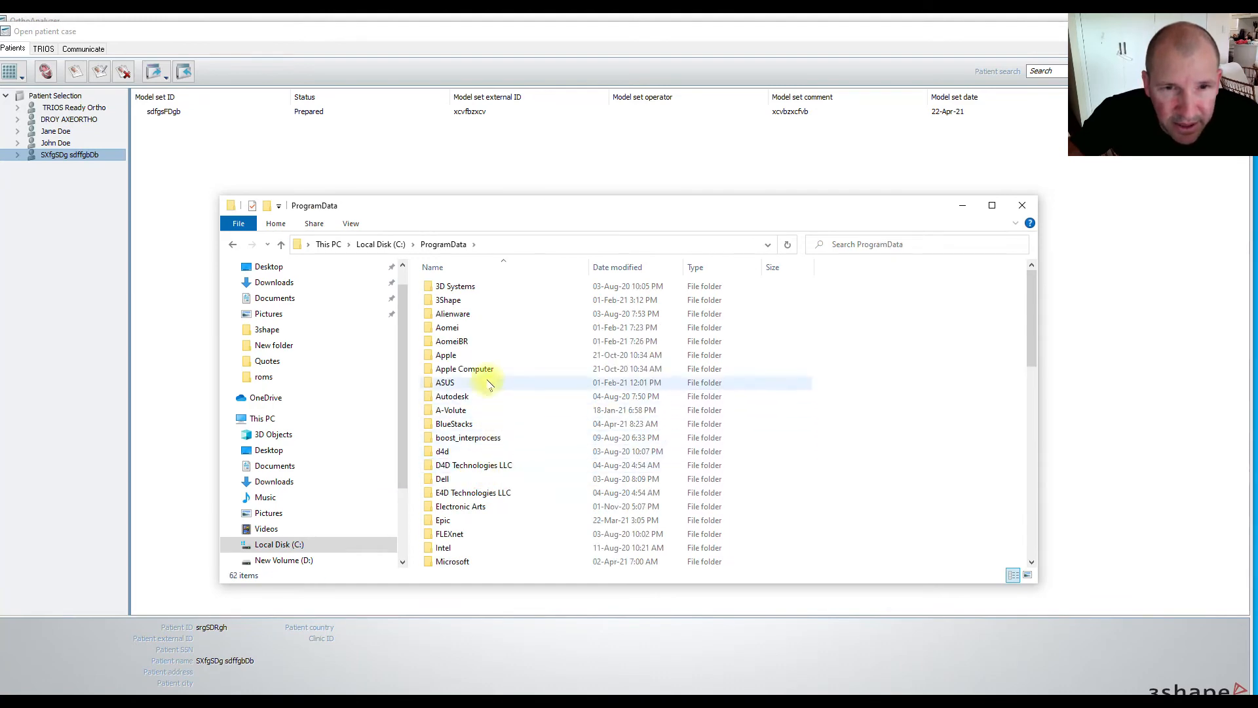
double_click(459, 300)
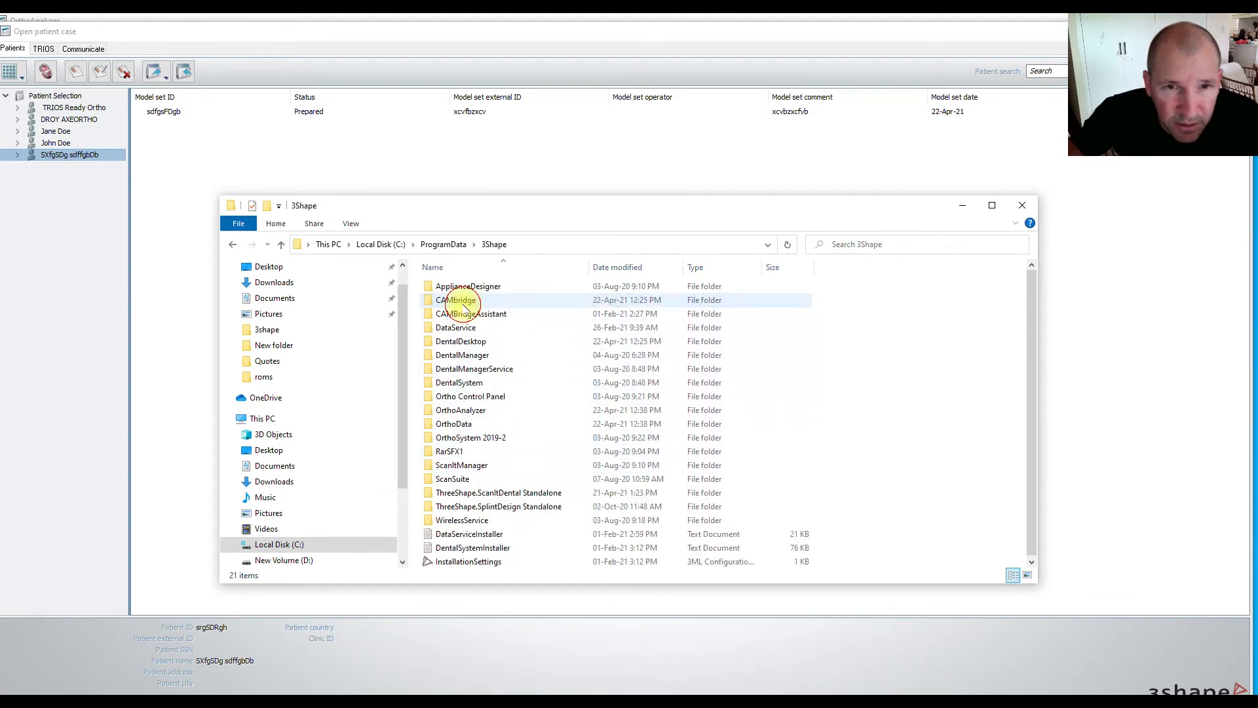
double_click(473, 424)
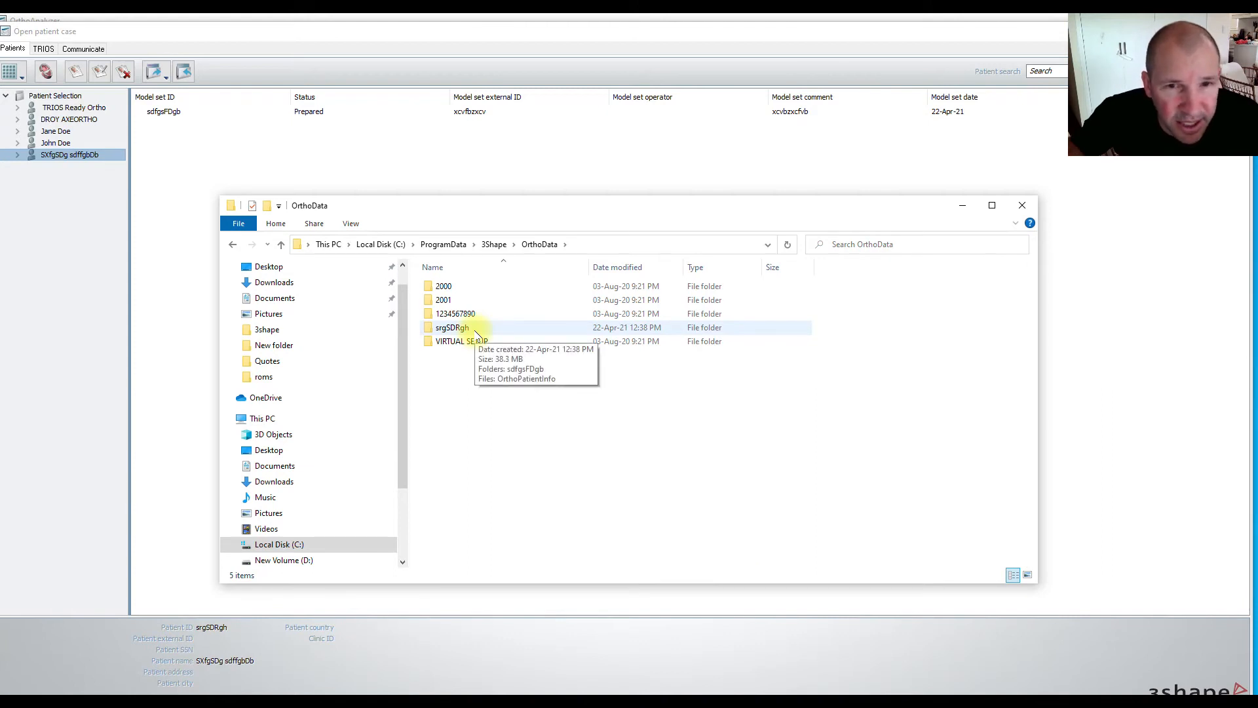
double_click(477, 330)
double_click(456, 287)
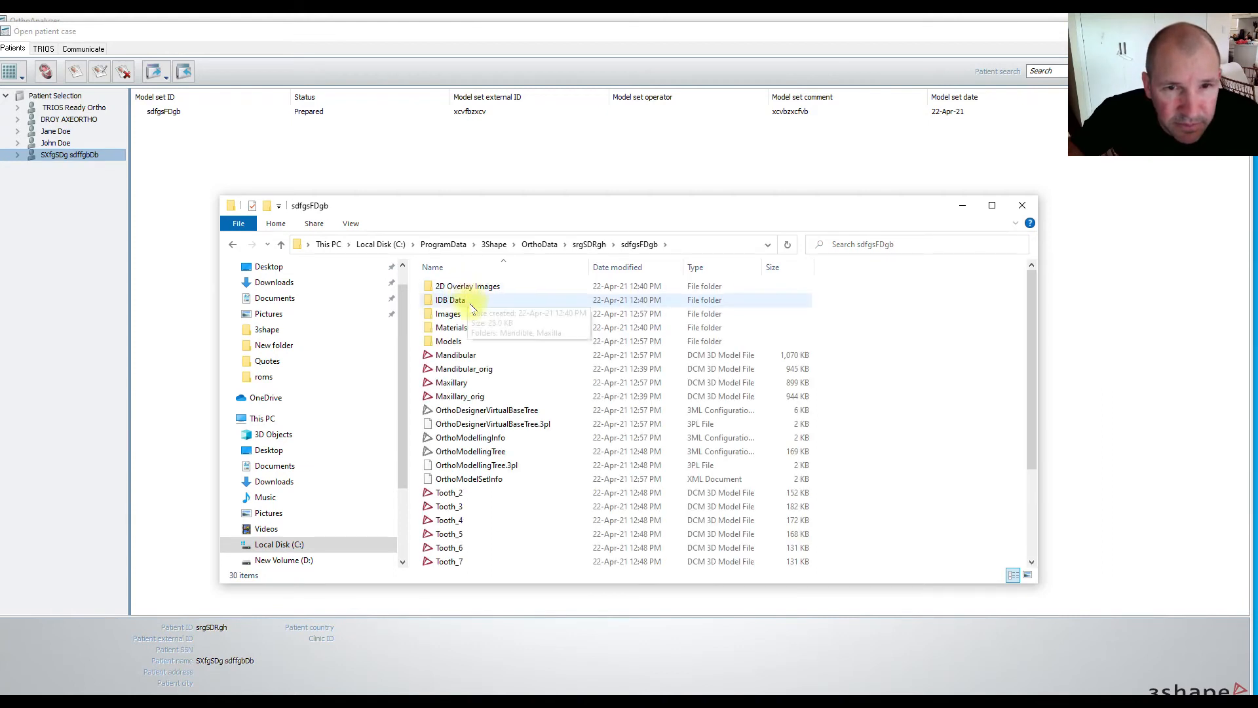
double_click(453, 342)
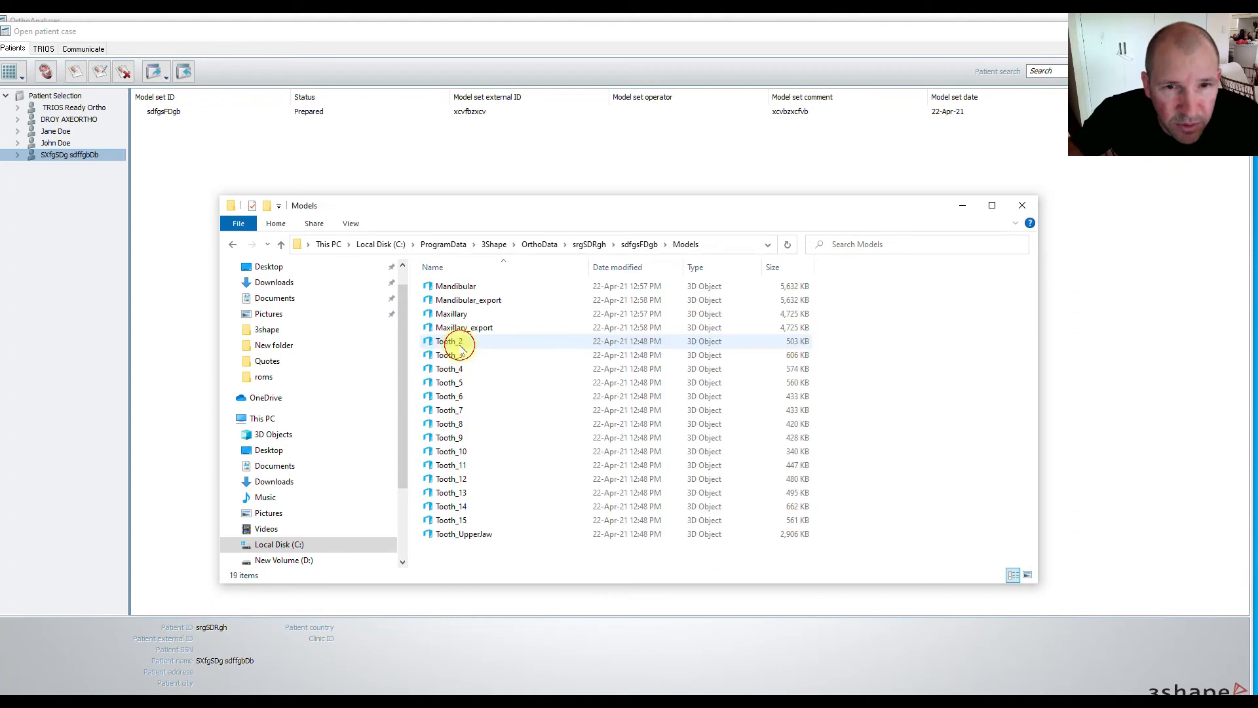
Open Mandibular_export in 3D Builder, turn the model to inspect it, and close the viewer.
click(487, 302)
double_click(487, 302)
right_drag(514, 340, 514, 382)
drag(505, 337, 535, 510)
click(799, 43)
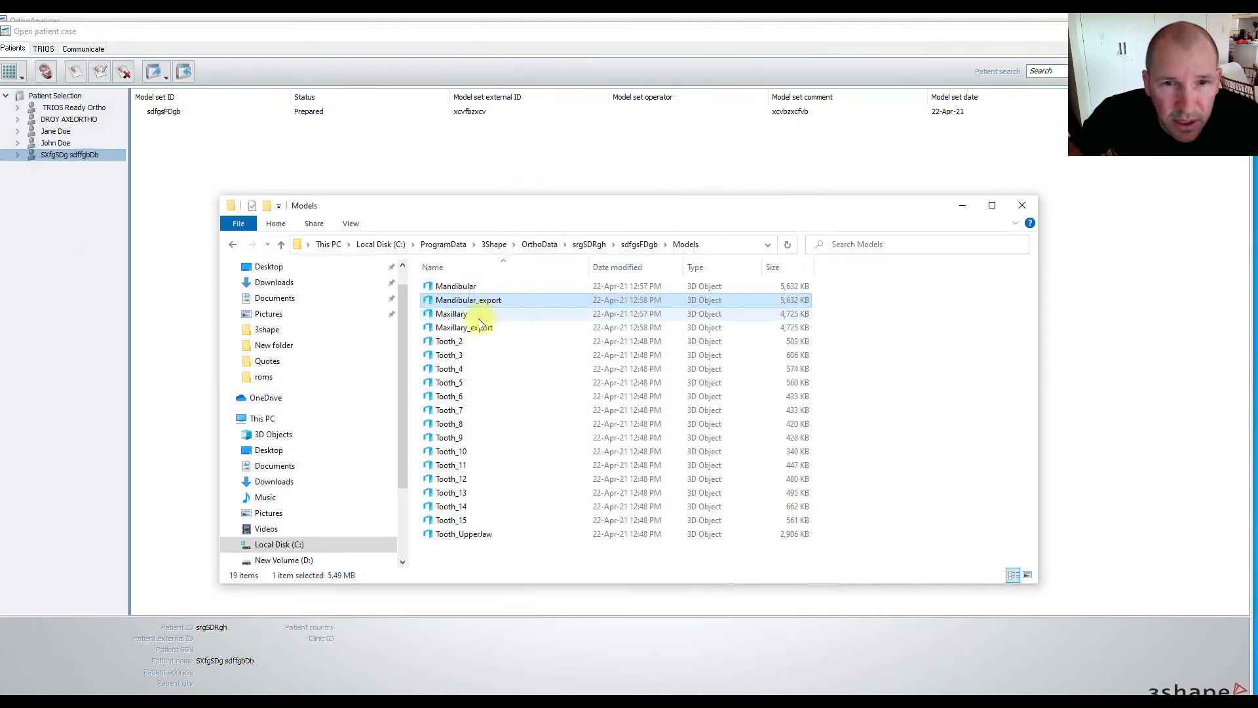
Open Maxillary_export in 3D Builder, inspect the based upper model, and close the viewer.
double_click(470, 330)
drag(469, 329, 429, 419)
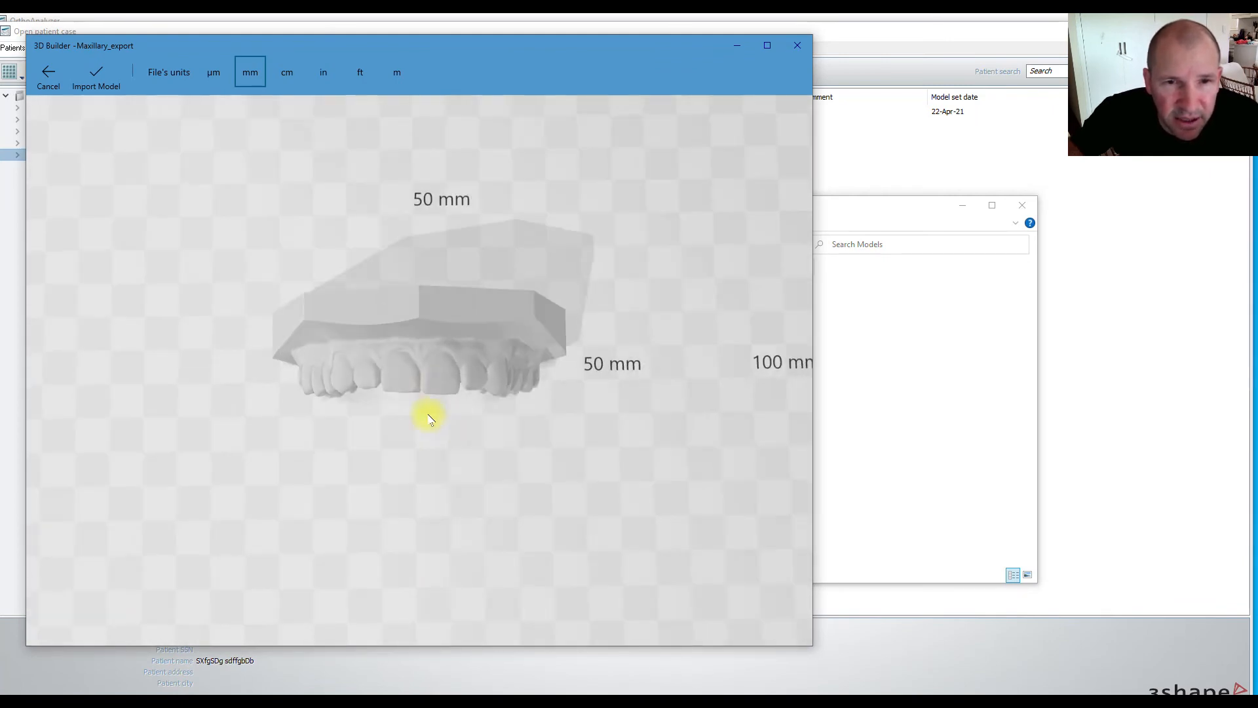
click(798, 45)
Clear the OrthoAnalyzer windows off the desktop, keep the Models folder window open, and launch Meshmixer.
drag(780, 209, 716, 226)
drag(1080, 35, 921, 36)
click(1053, 33)
drag(1048, 17, 649, 335)
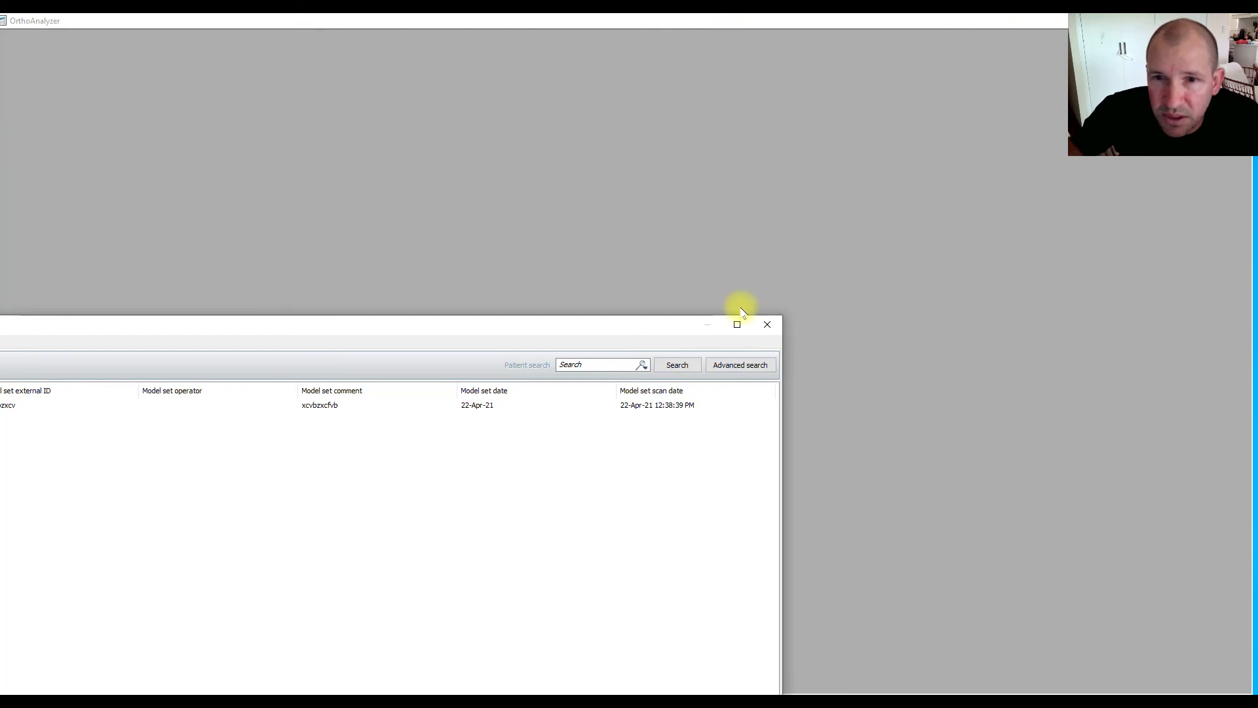
click(780, 322)
drag(779, 226, 824, 206)
click(865, 36)
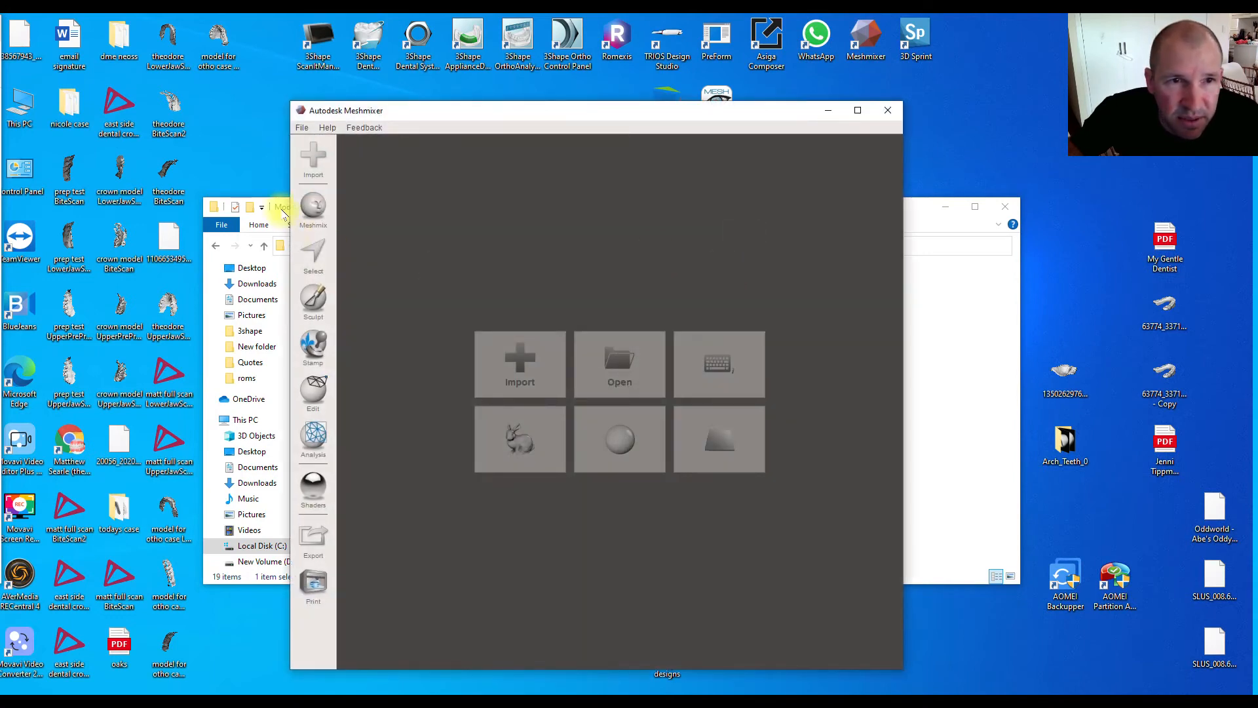
Import Mandibular_export from the Models folder into Meshmixer, maximize the program window, and turn the model to inspect it.
drag(283, 215, 207, 388)
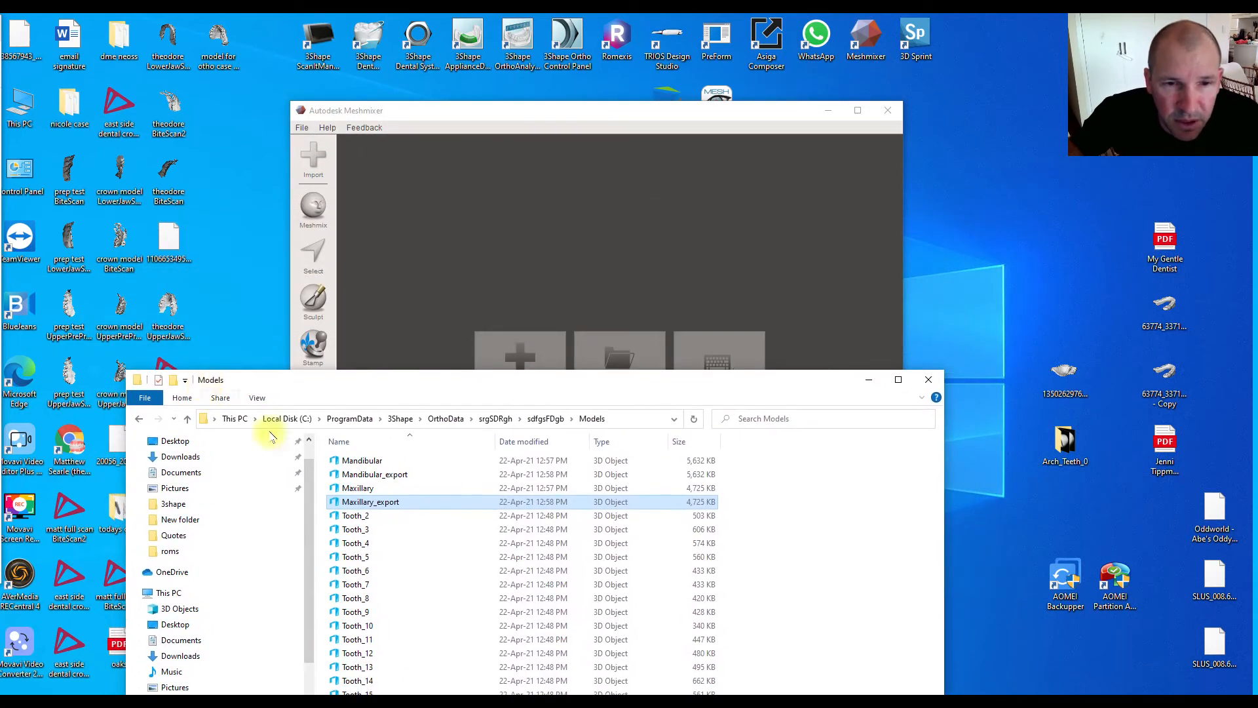
click(380, 473)
drag(380, 474, 588, 239)
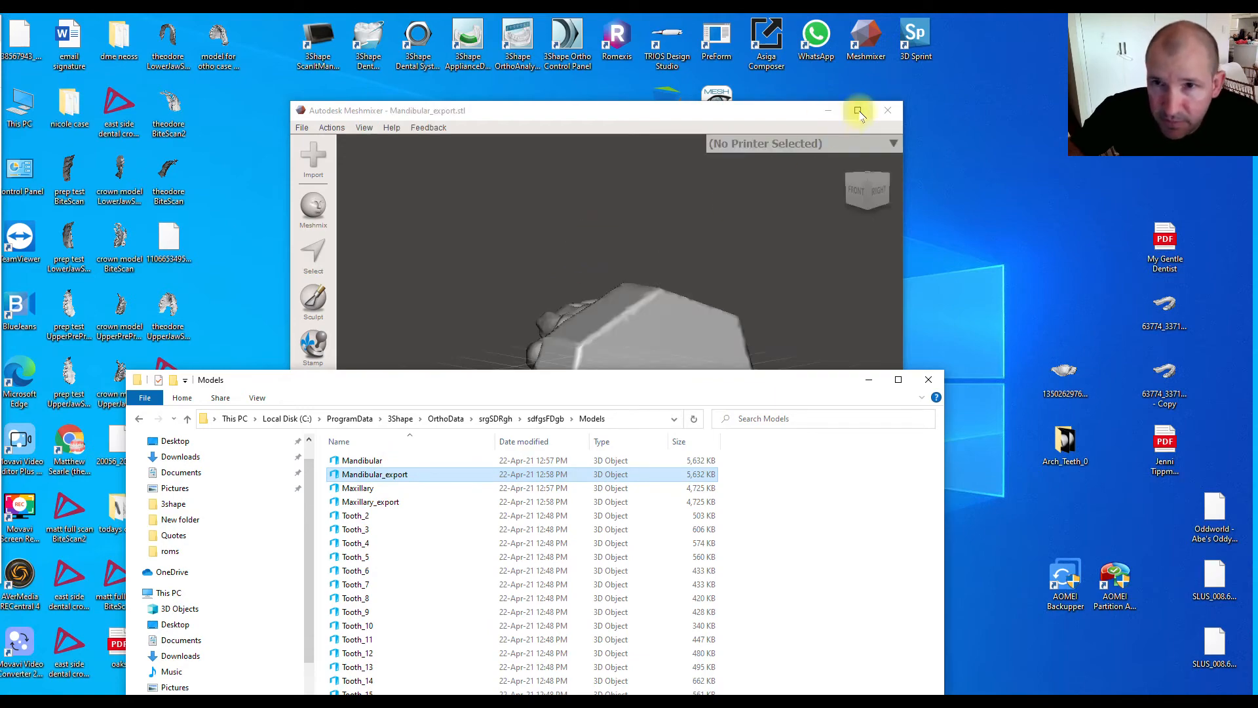
click(858, 113)
right_drag(708, 222, 820, 447)
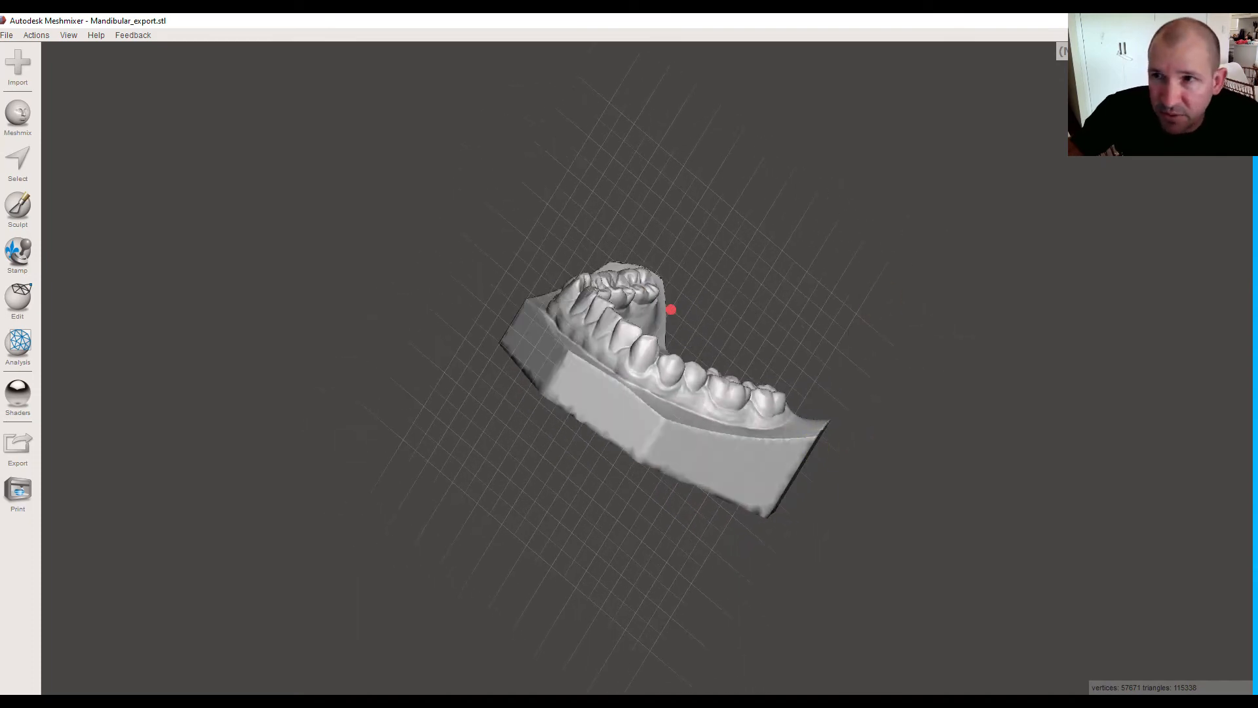
Bring Maxillary_export from the Models folder into the Meshmixer scene, appending it to the mandibular model.
click(1208, 21)
drag(255, 381, 137, 411)
drag(265, 529, 640, 295)
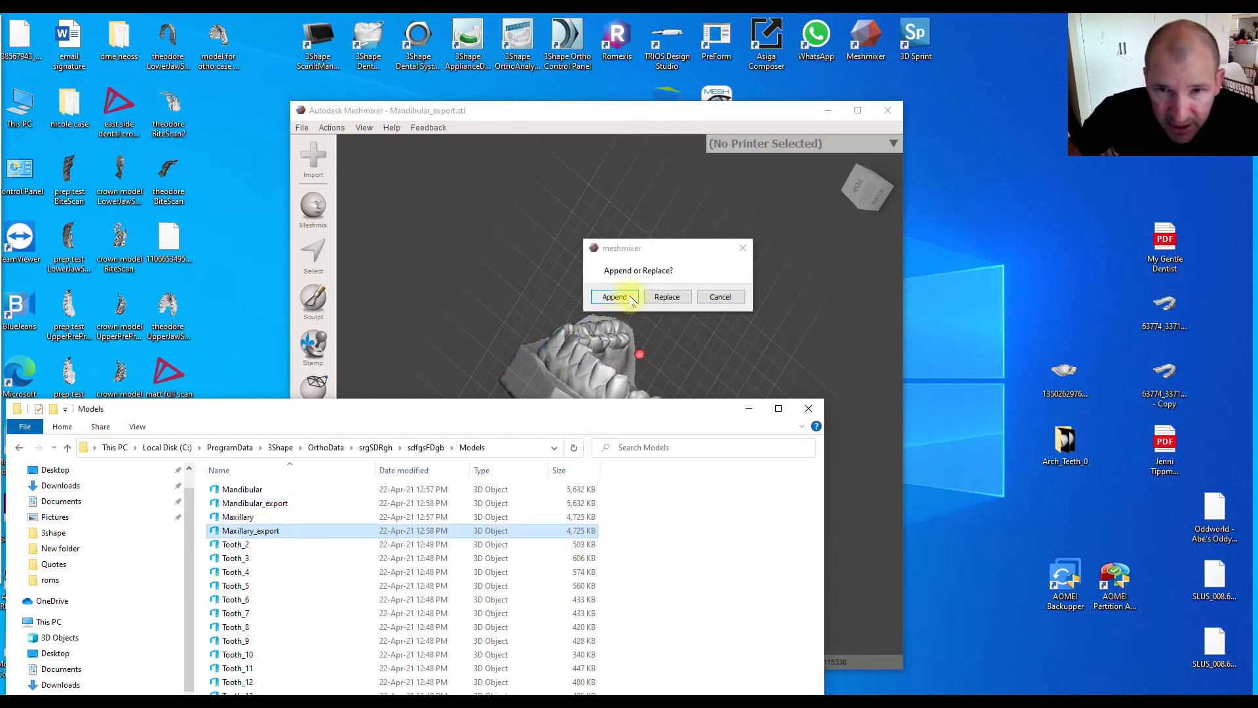
click(615, 297)
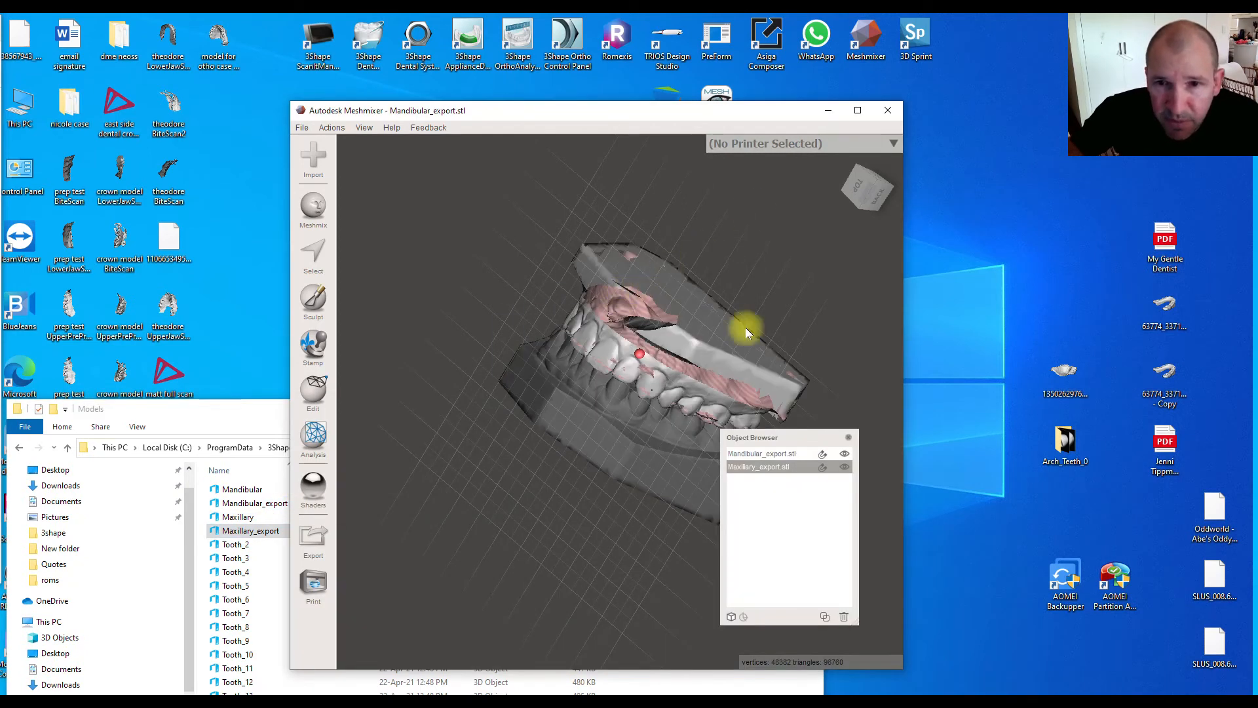
Transform both models together, rotating them about 89° around X and moving them about 49 mm along Y.
right_drag(745, 328, 824, 267)
click(857, 110)
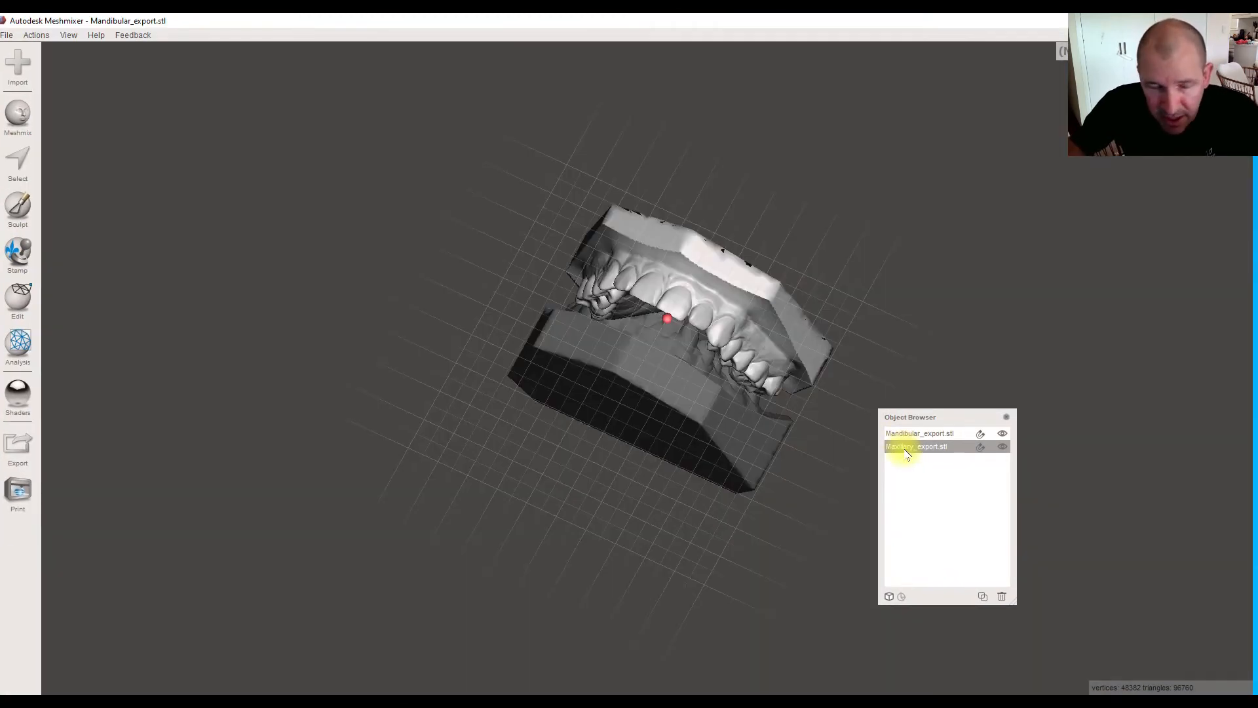
shift+click(920, 433)
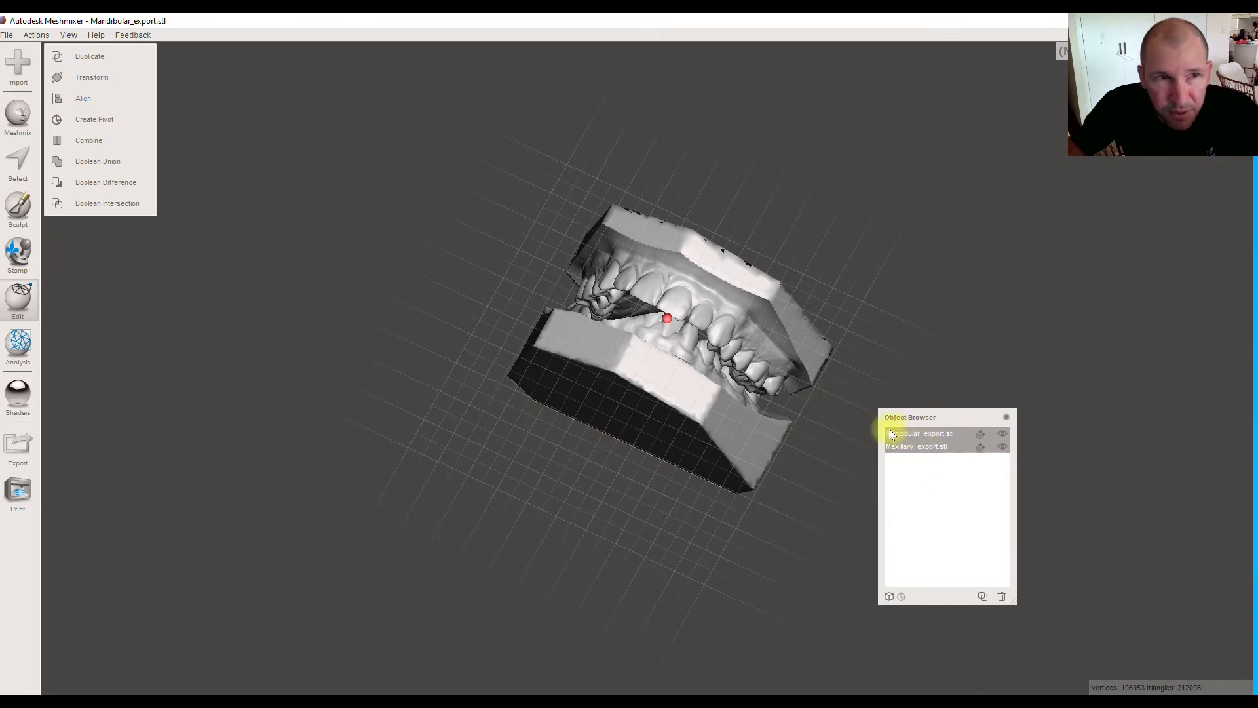
click(108, 77)
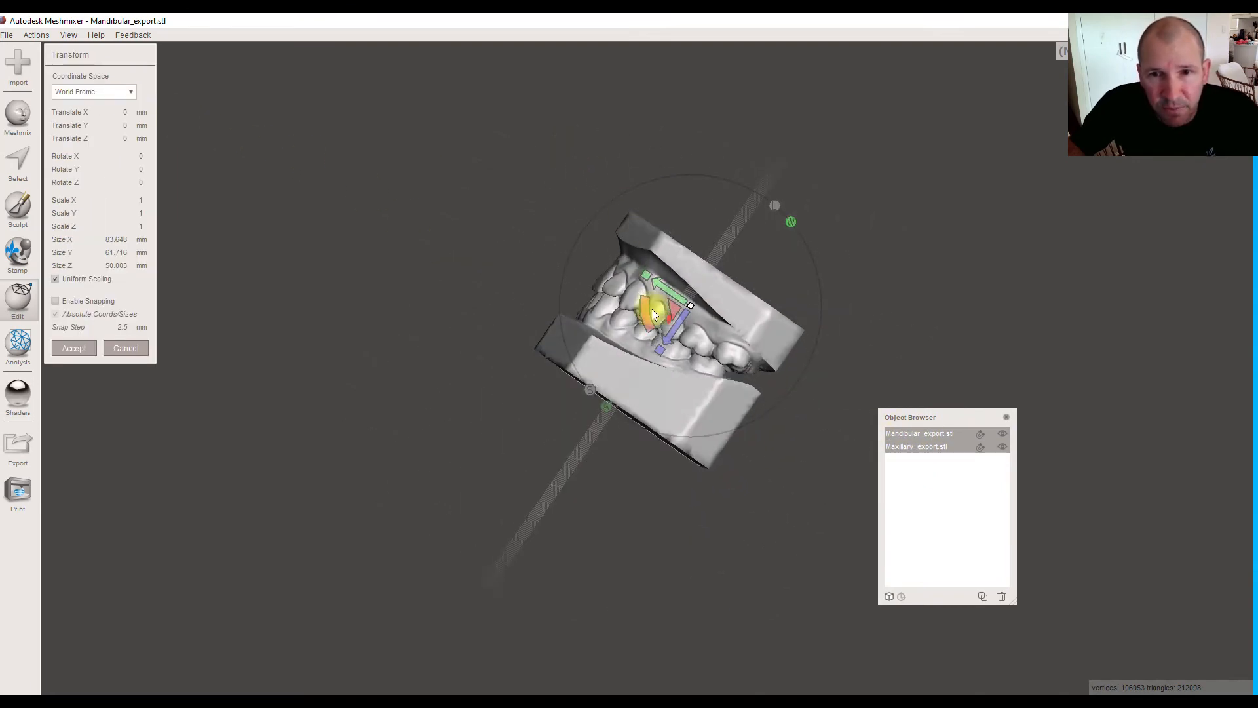
drag(646, 317, 701, 366)
drag(677, 298, 513, 228)
right_drag(610, 335, 769, 187)
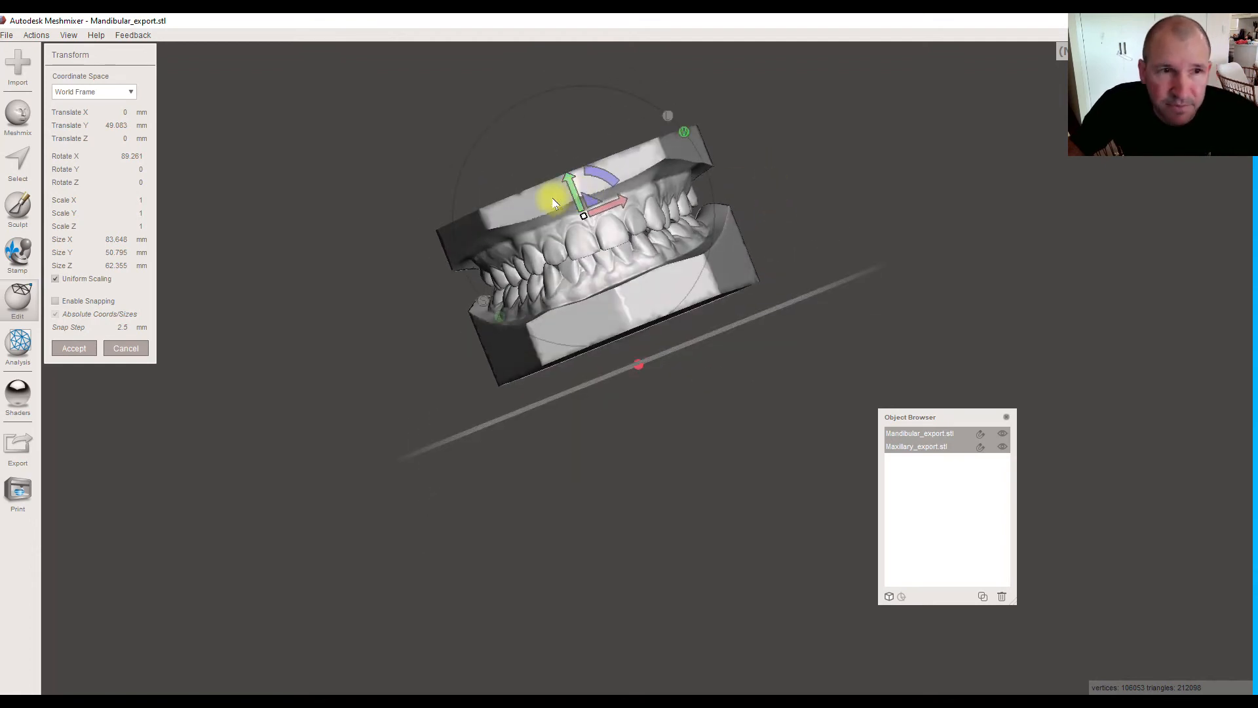
click(71, 349)
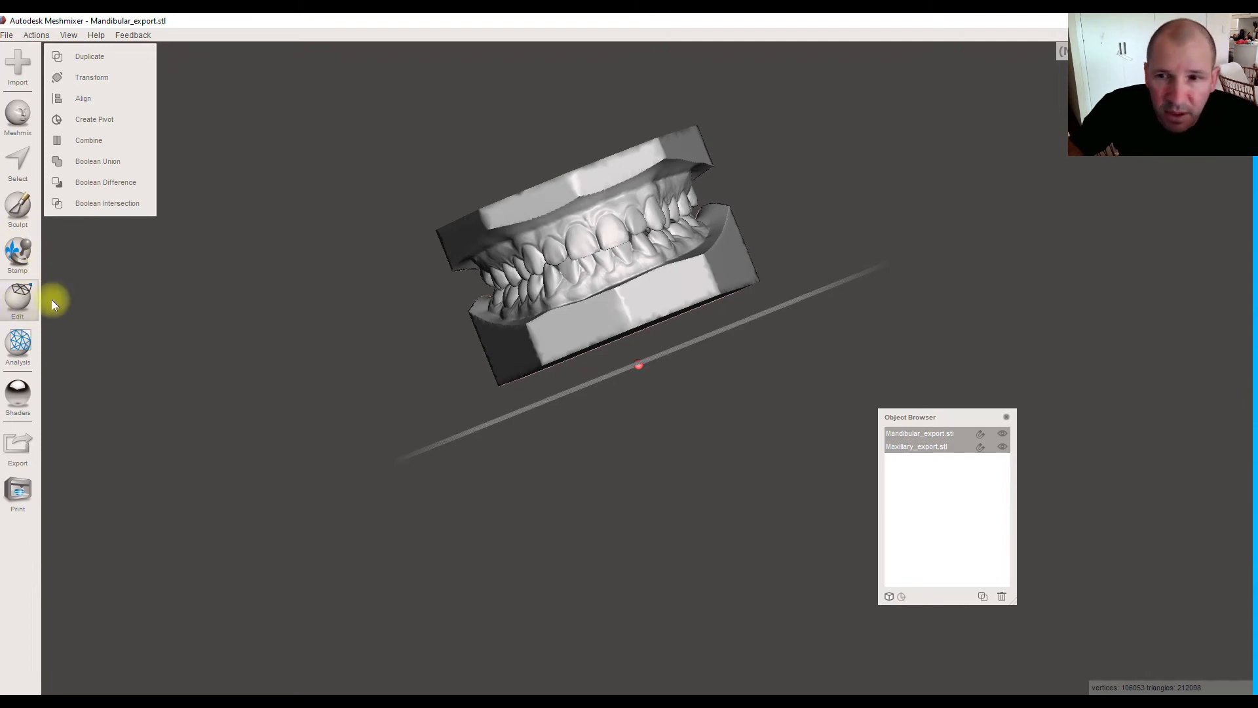
Hollow Maxillary_export with an offset distance of 2.99 mm, without generating drain holes.
click(911, 448)
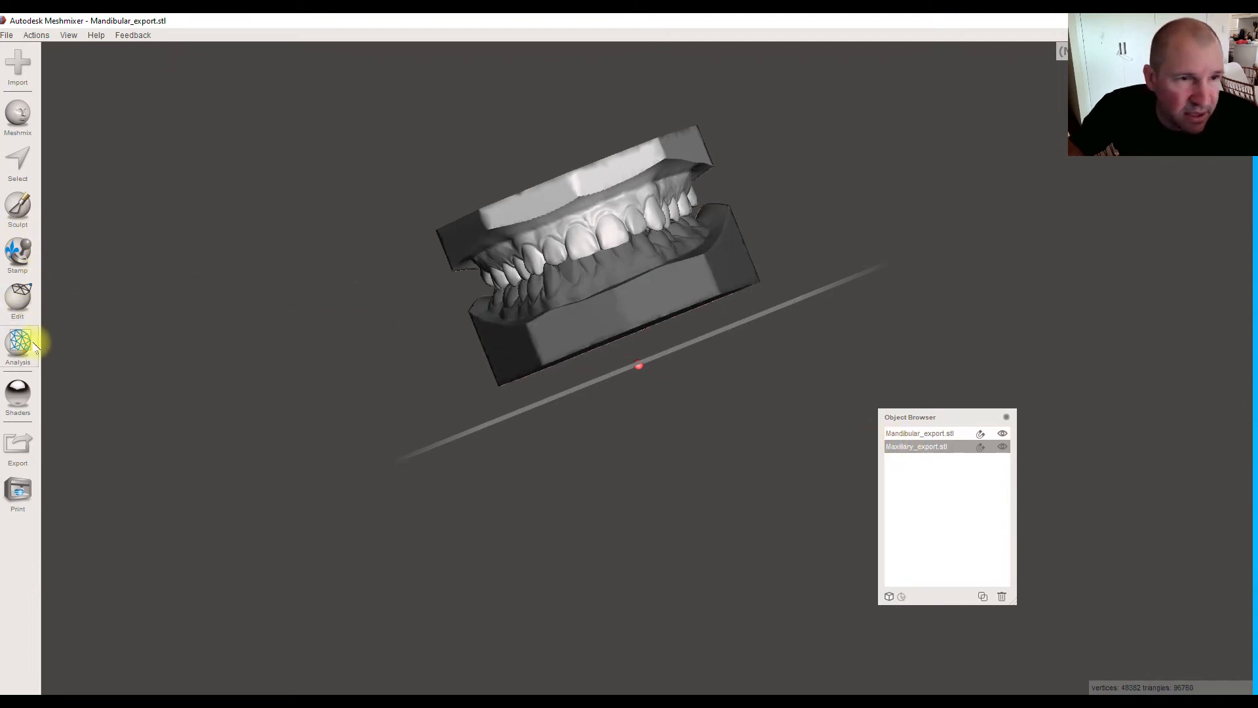
click(22, 315)
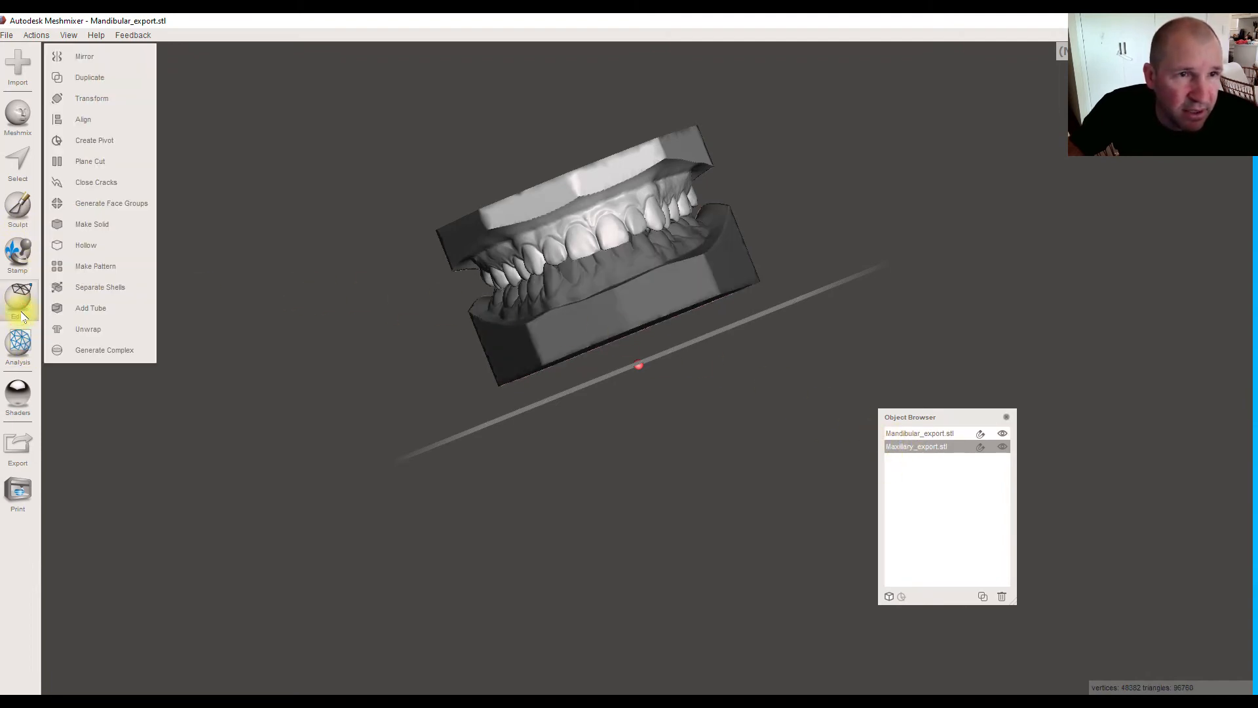
click(96, 247)
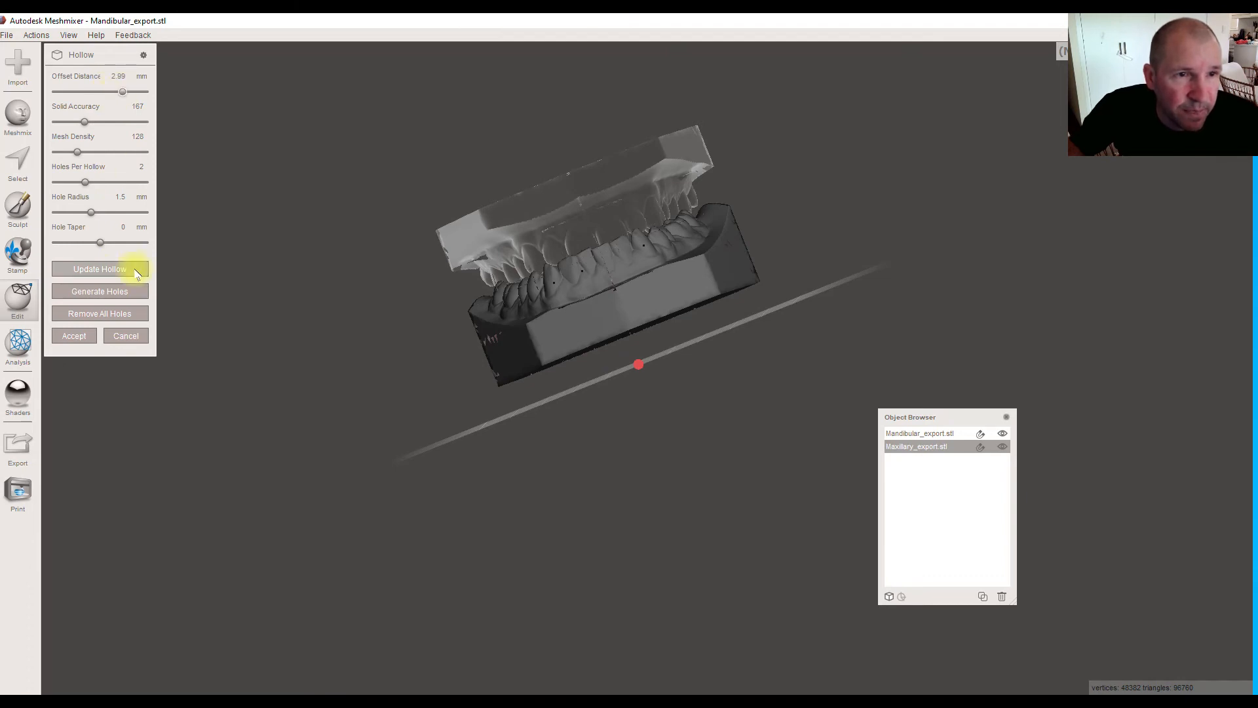
click(106, 270)
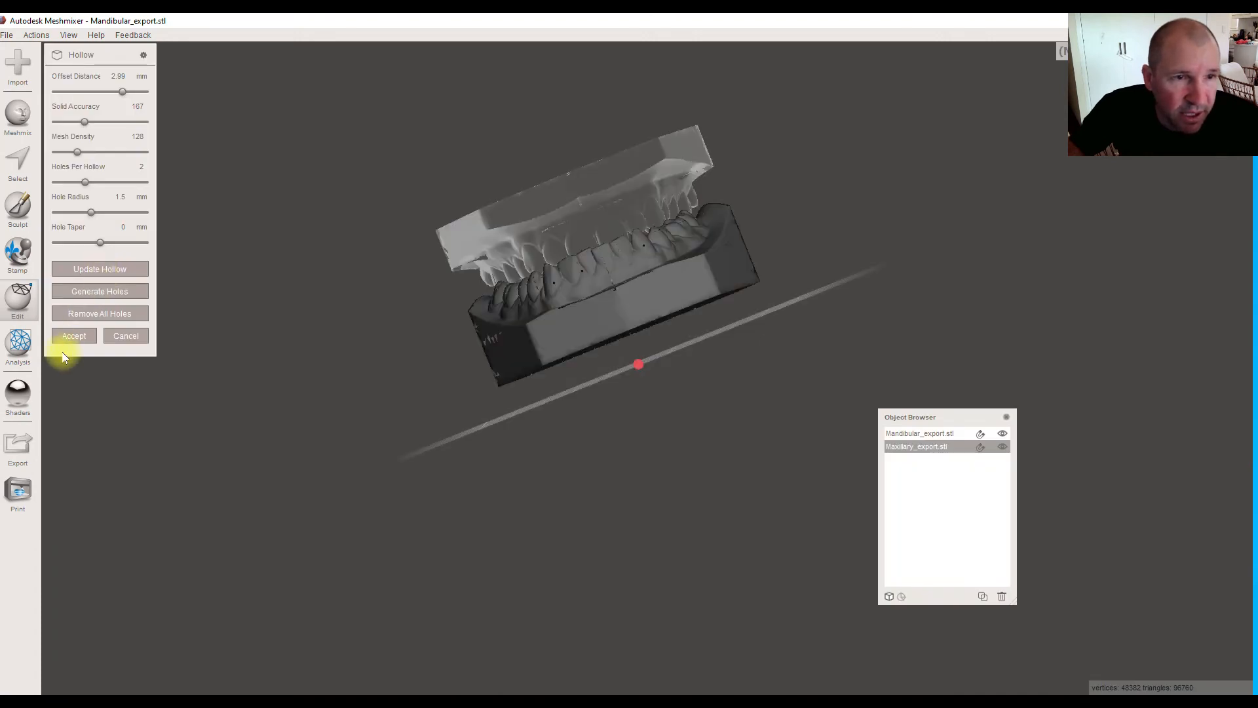
click(74, 336)
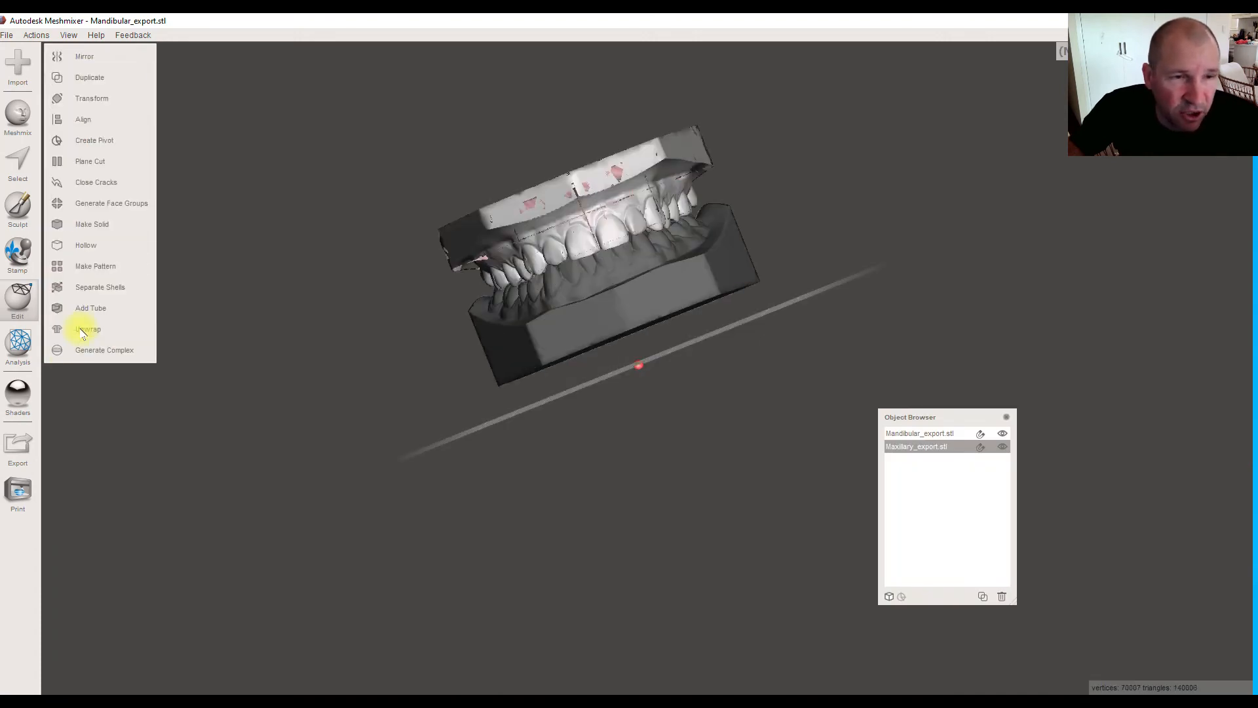
Hollow Mandibular_export with an offset distance of 2.99 mm, without generating drain holes.
click(924, 434)
click(22, 308)
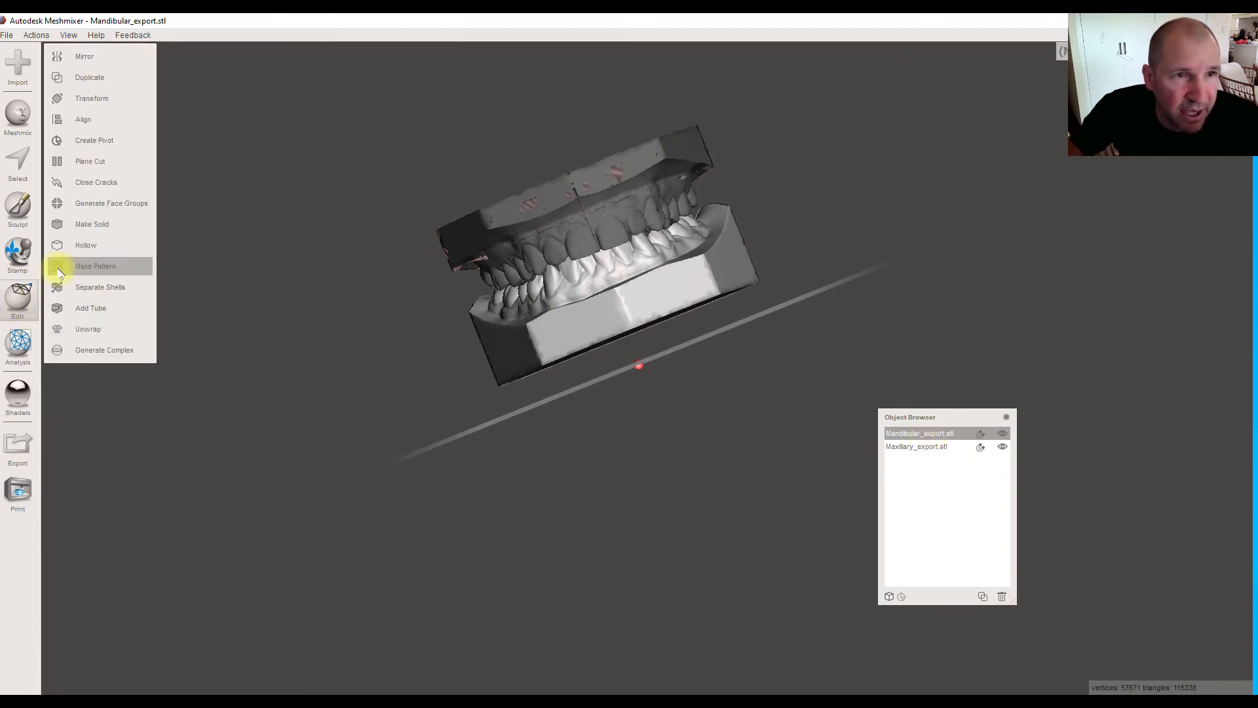
click(108, 246)
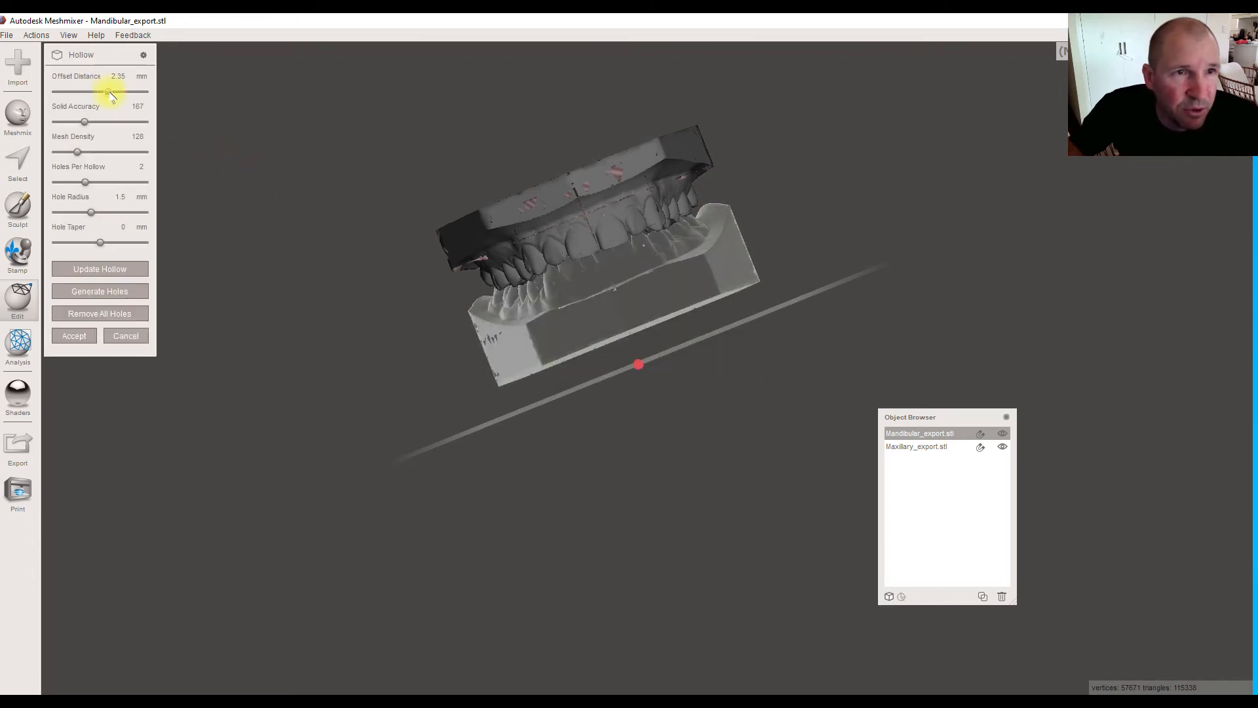
click(98, 268)
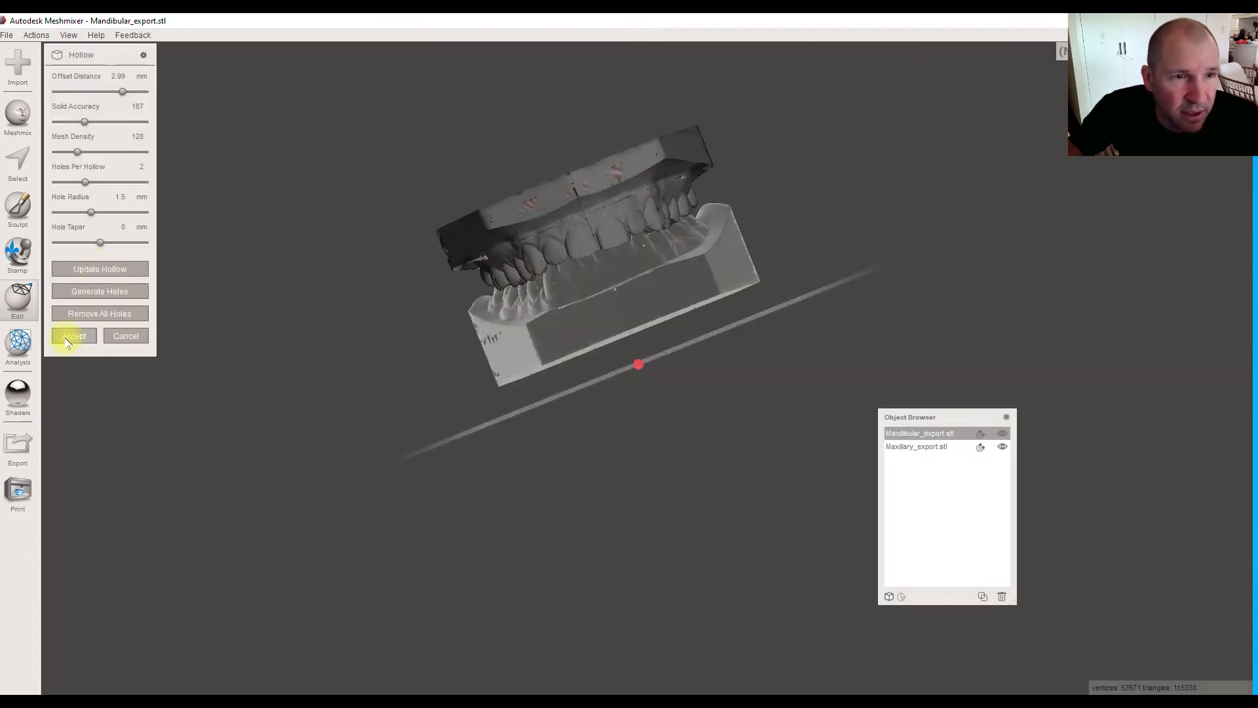
click(74, 336)
Plane-cut the underside off the mandibular base to open its hollow, discarding the cut half and using Remeshed Fill.
scroll(675, 301, up, 5)
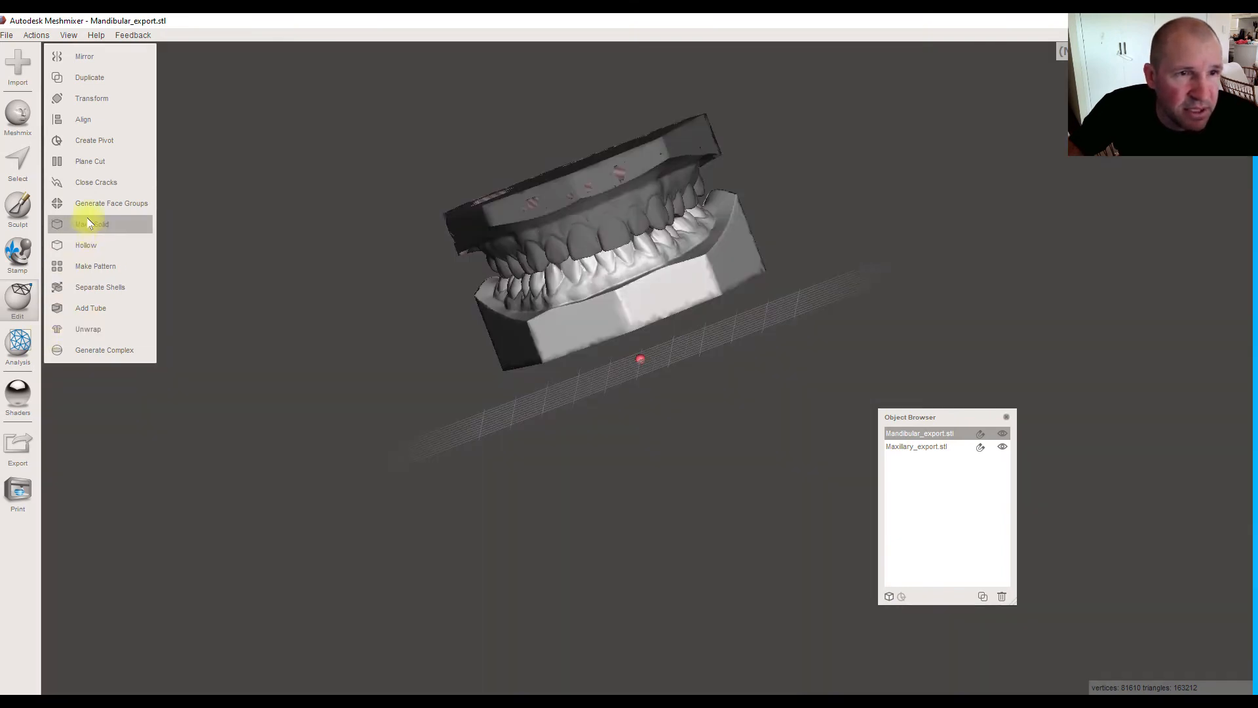
click(93, 164)
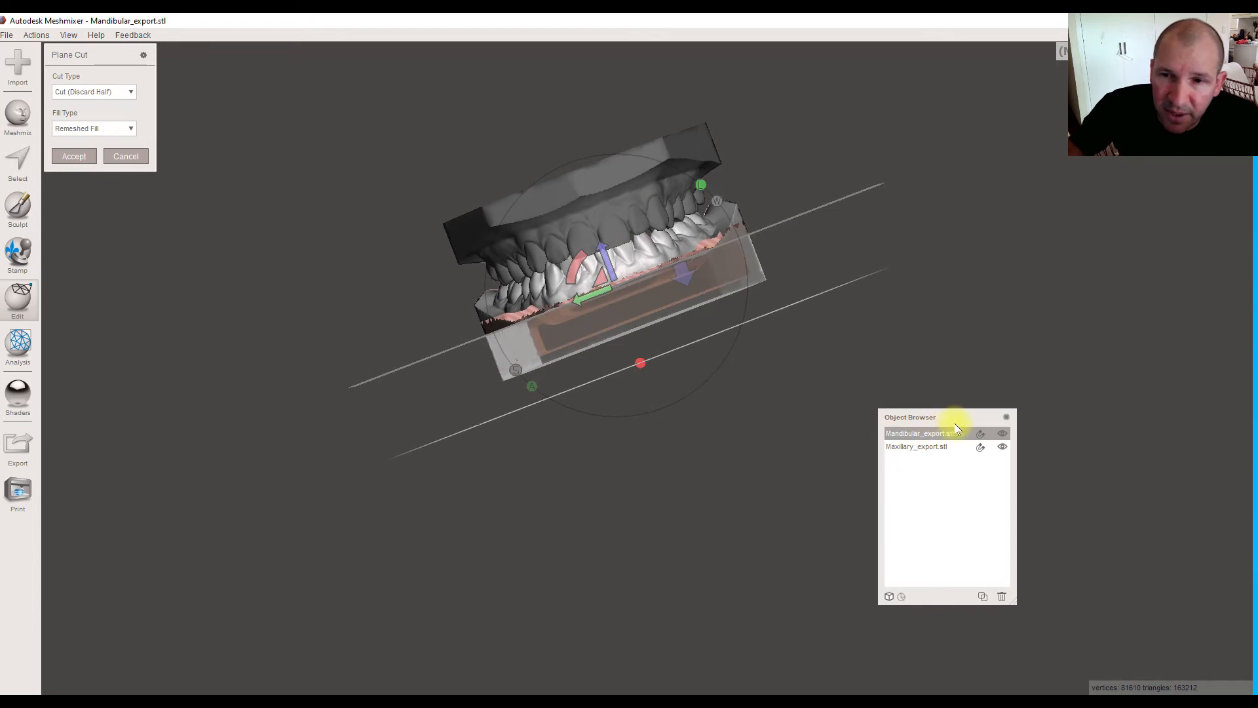
drag(603, 266, 622, 299)
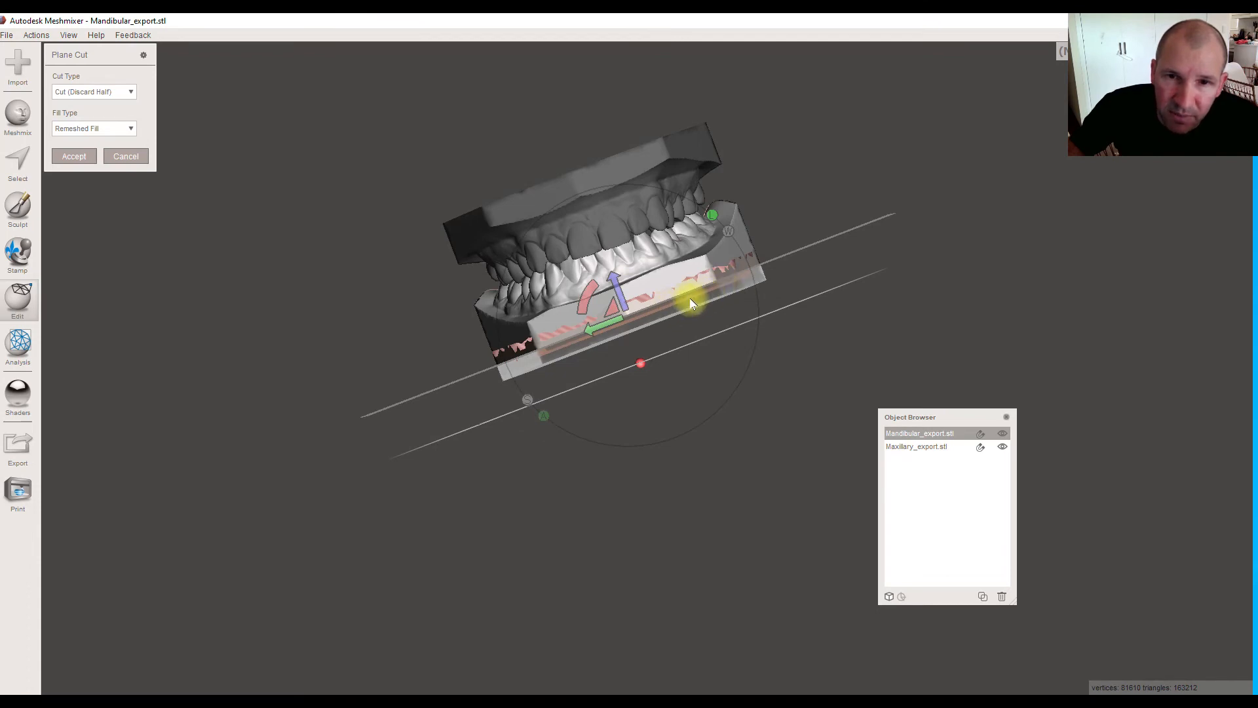
drag(625, 309, 624, 306)
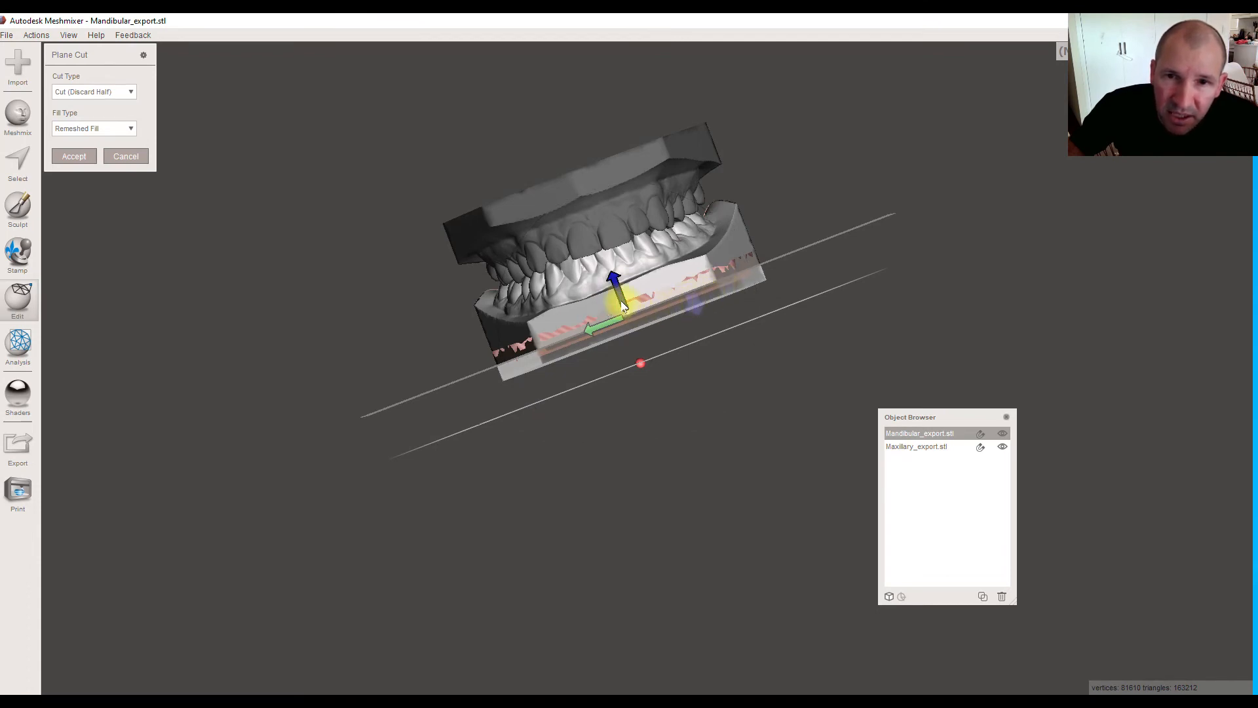
drag(623, 307, 626, 309)
right_drag(640, 337, 735, 327)
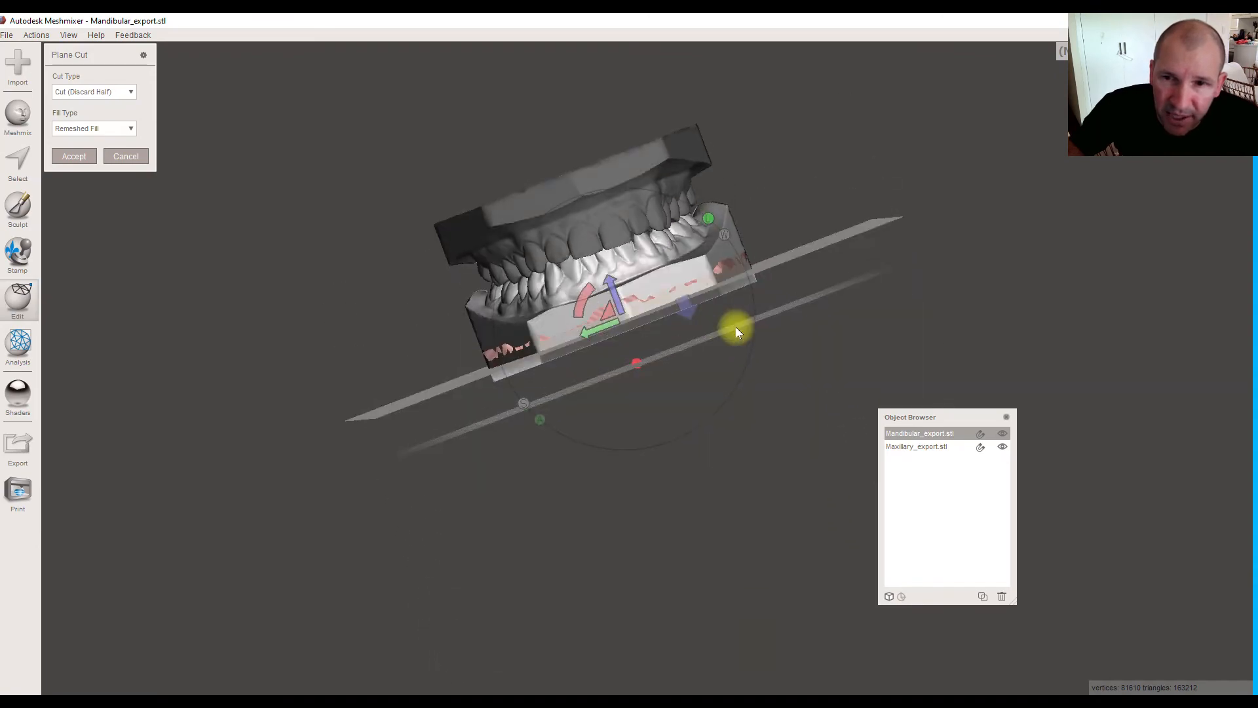
click(79, 159)
mouse_move(682, 254)
right_down()
mouse_move(631, 151)
mouse_move(675, 284)
right_up()
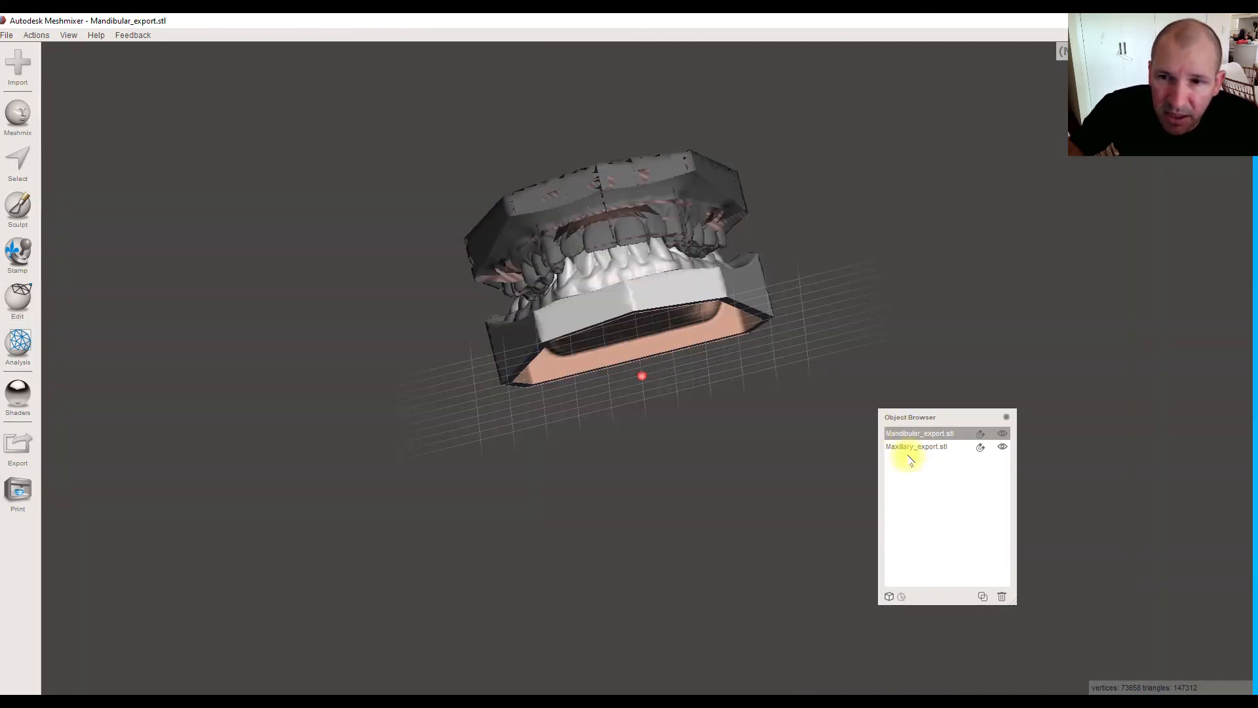
mouse_move(730, 352)
right_down()
mouse_move(721, 262)
mouse_move(691, 236)
mouse_move(675, 317)
mouse_move(912, 430)
right_up()
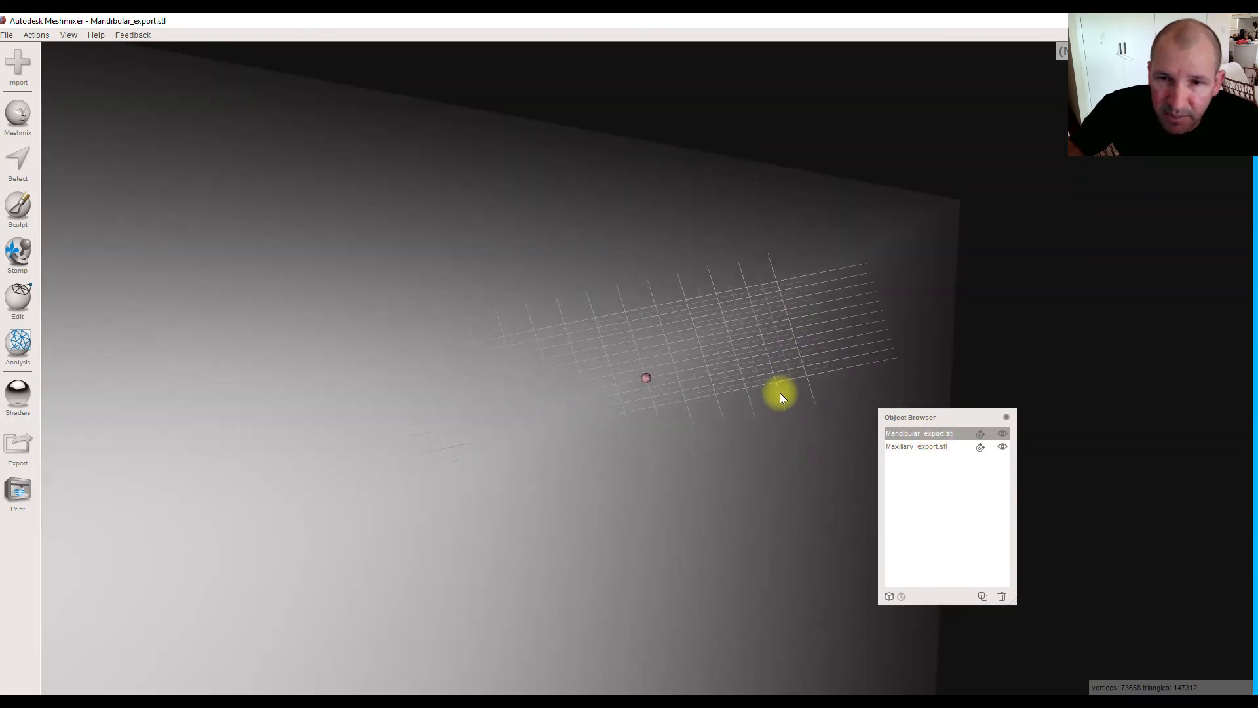
right_drag(777, 391, 741, 348)
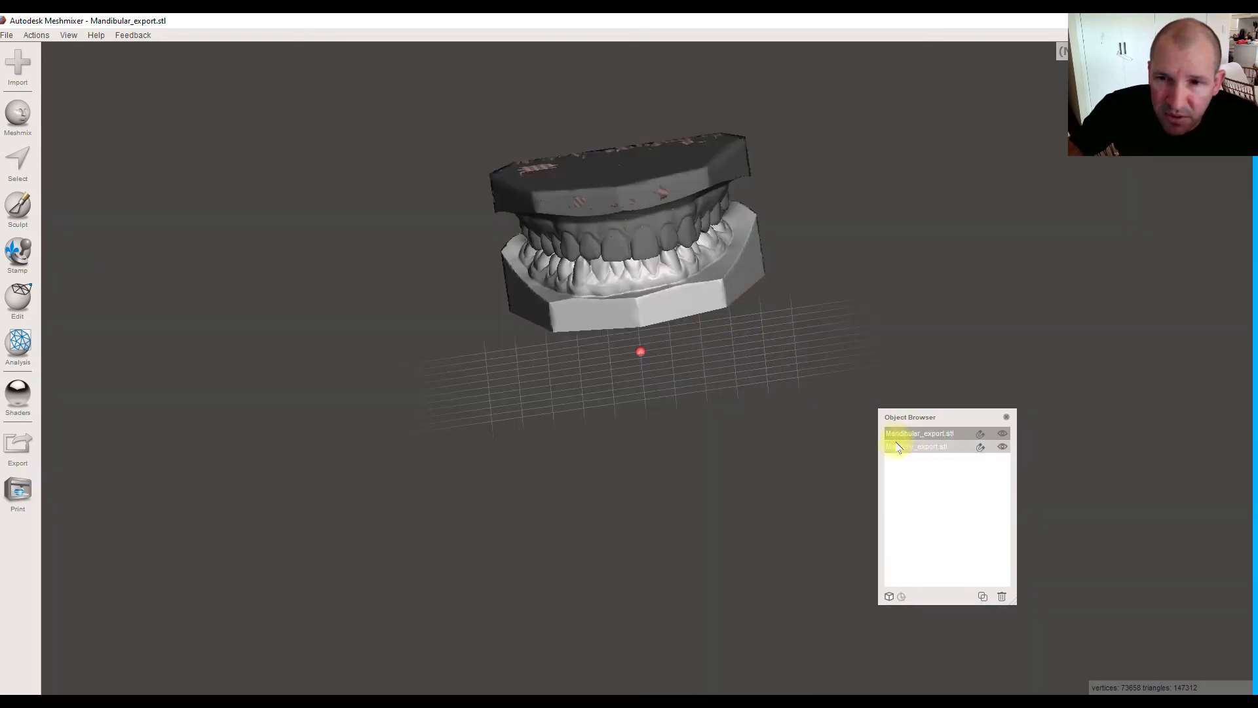
Plane-cut the upper face off the Maxillary_export base, flipping the cut to keep the teeth side and using Remeshed Fill.
click(916, 448)
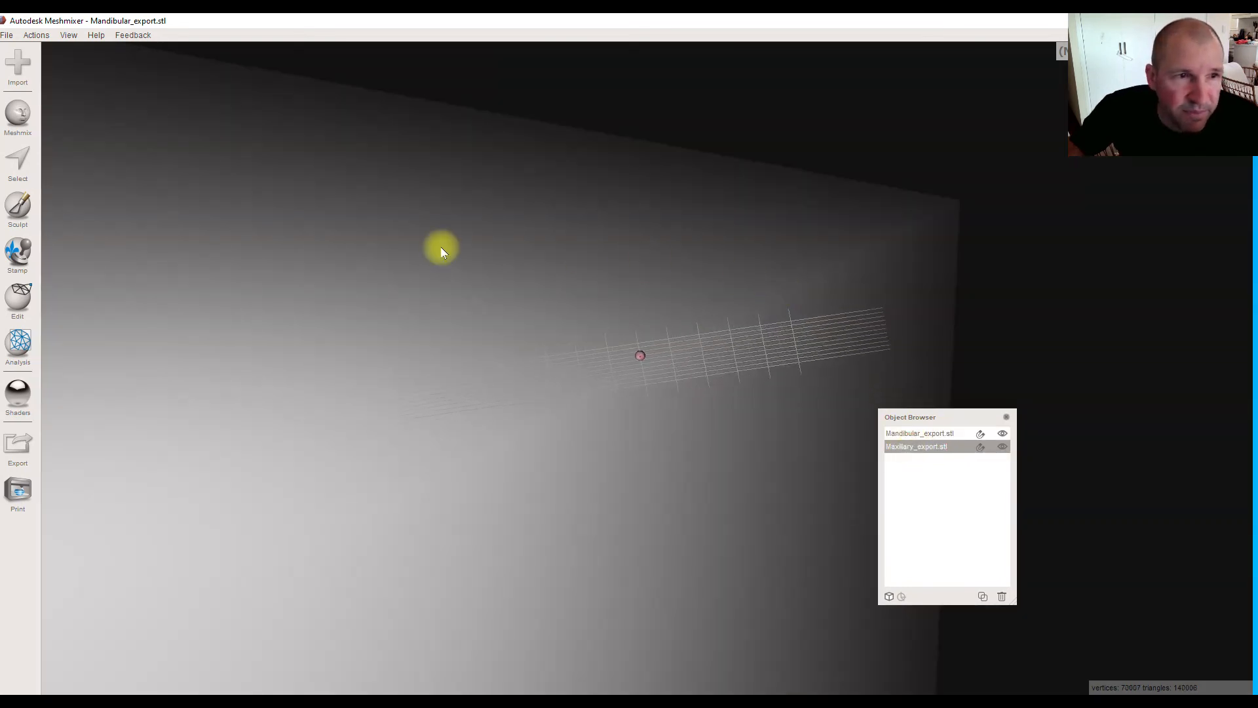
click(19, 298)
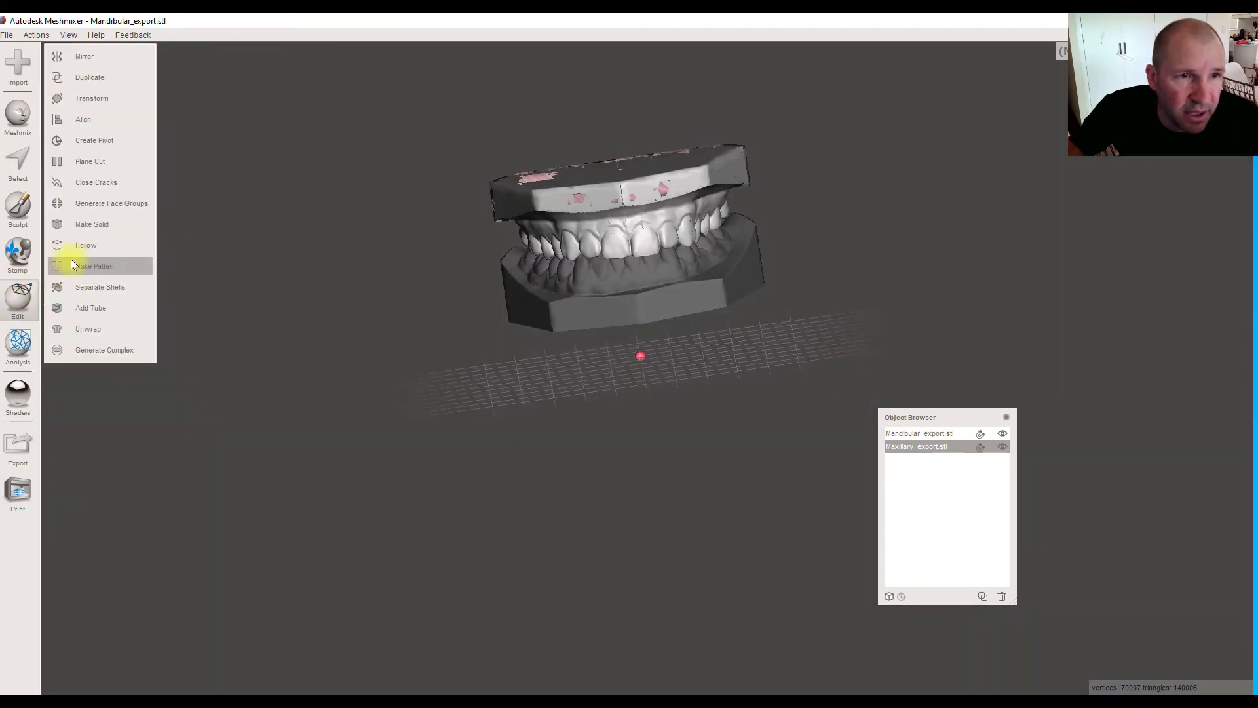
click(101, 161)
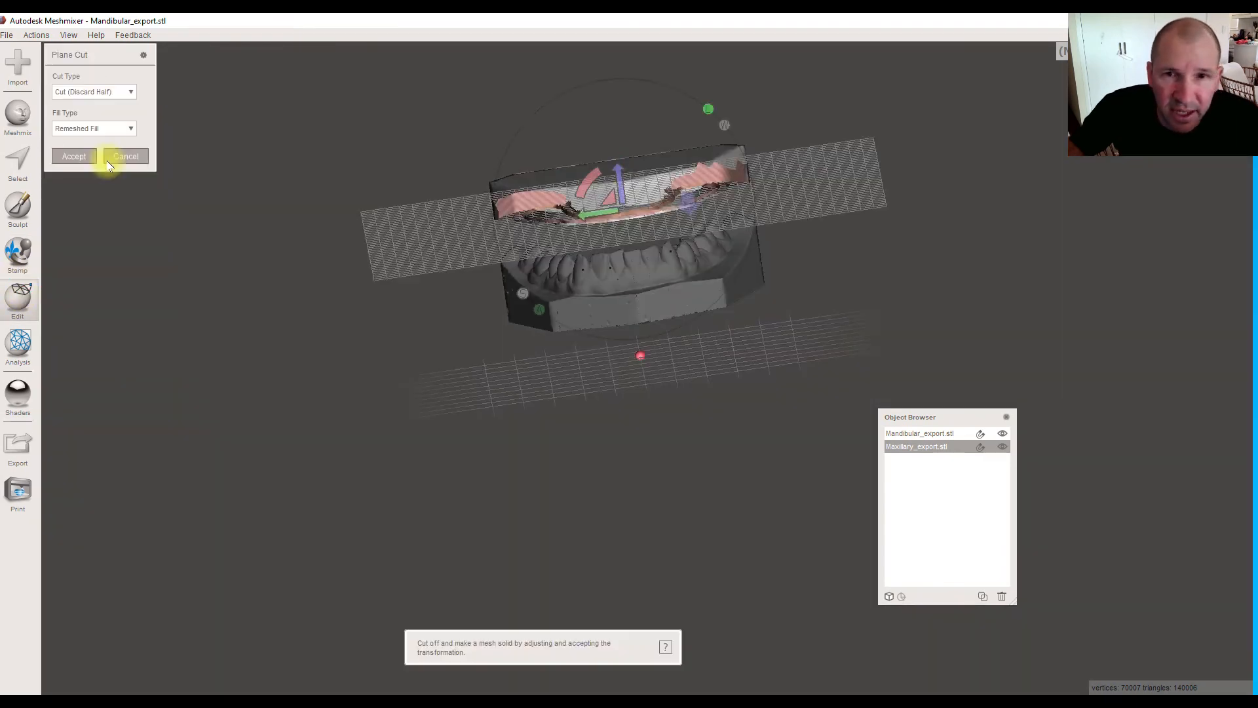
mouse_move(691, 180)
right_down()
mouse_move(688, 160)
mouse_move(686, 170)
right_up()
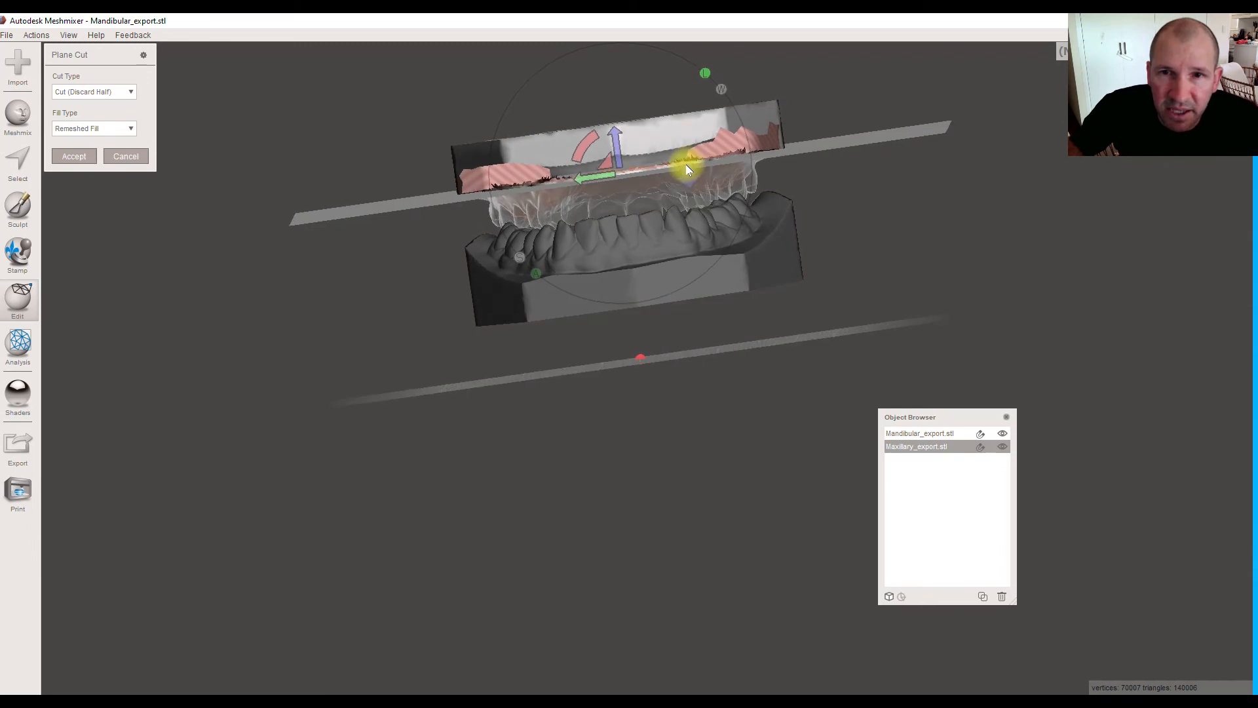
click(689, 175)
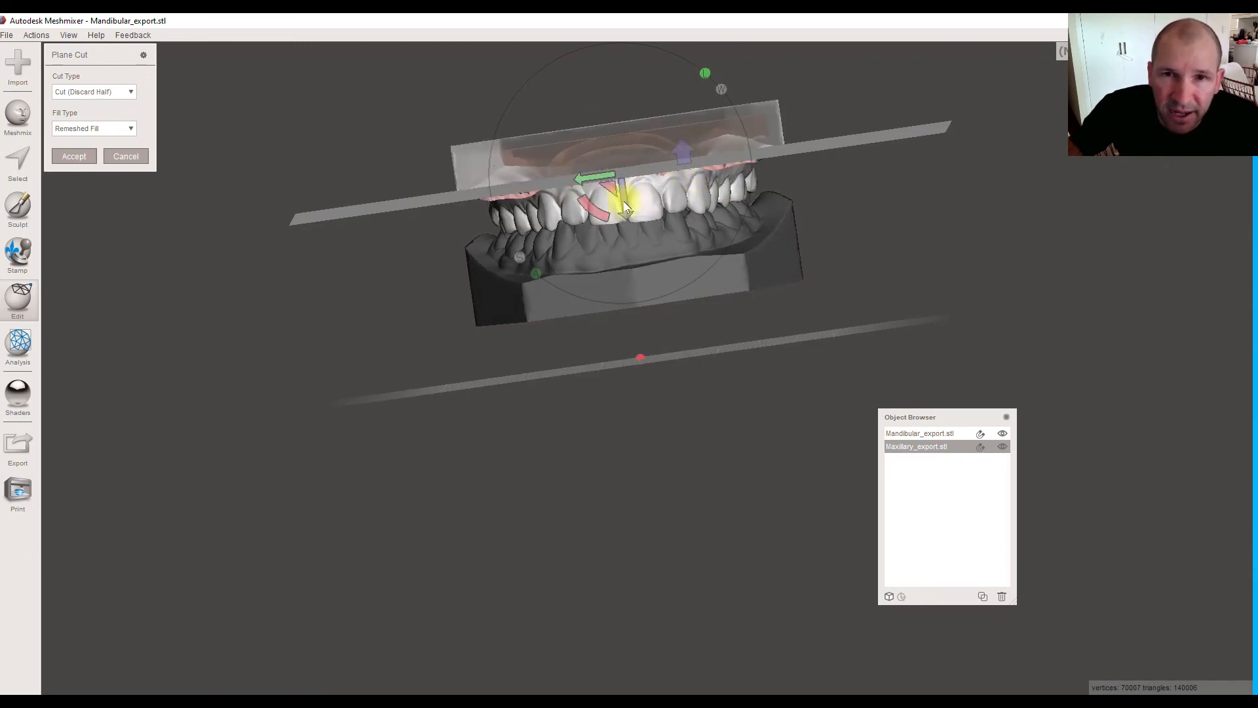
drag(626, 196, 625, 180)
right_drag(691, 172, 609, 77)
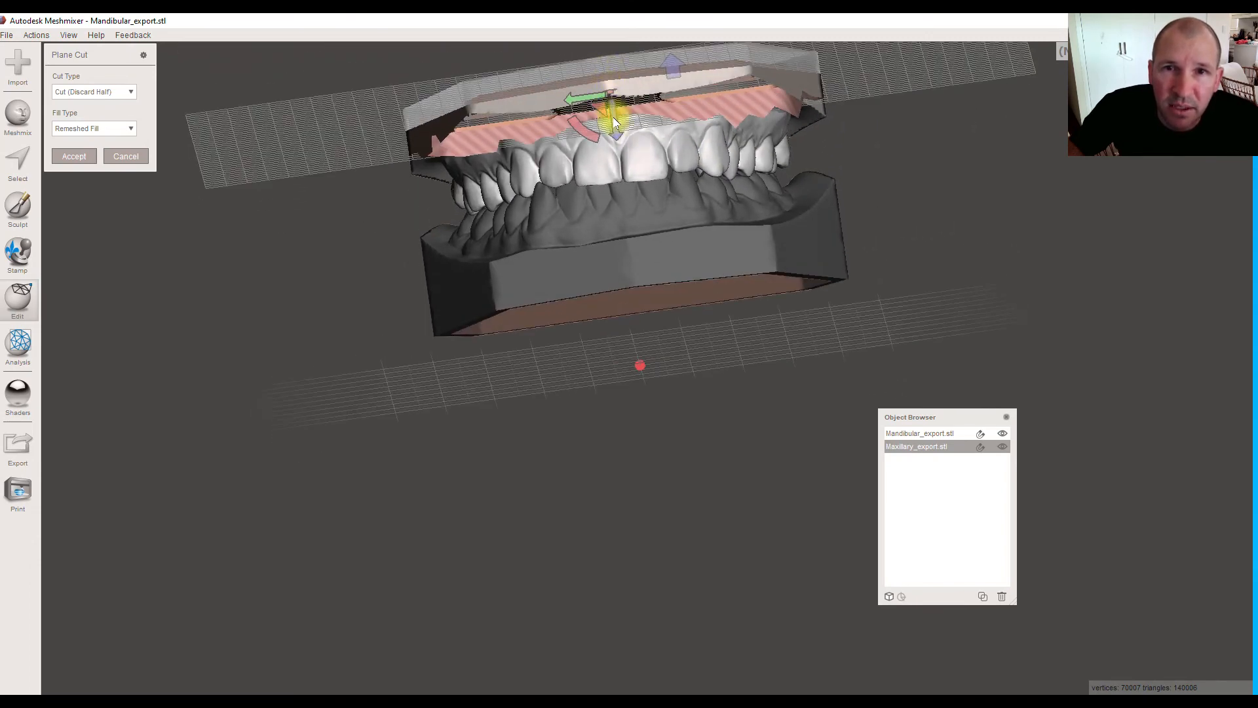
drag(614, 117, 613, 112)
right_drag(710, 85, 670, 230)
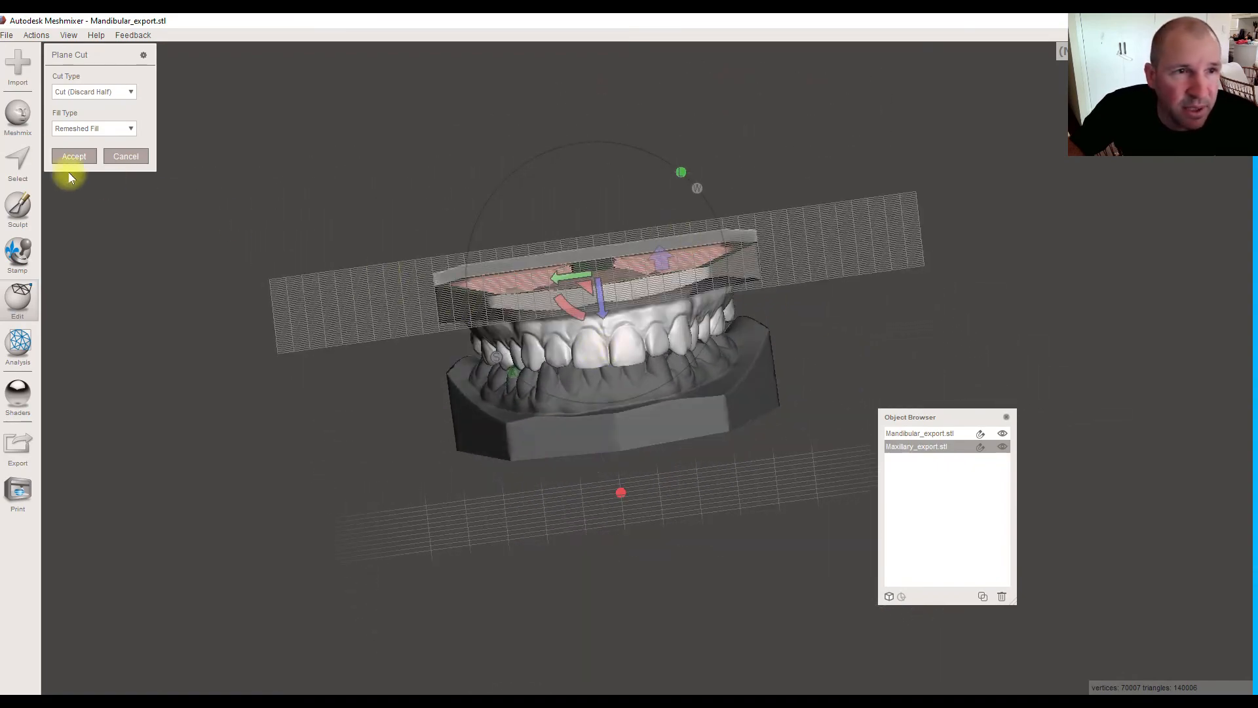
click(75, 156)
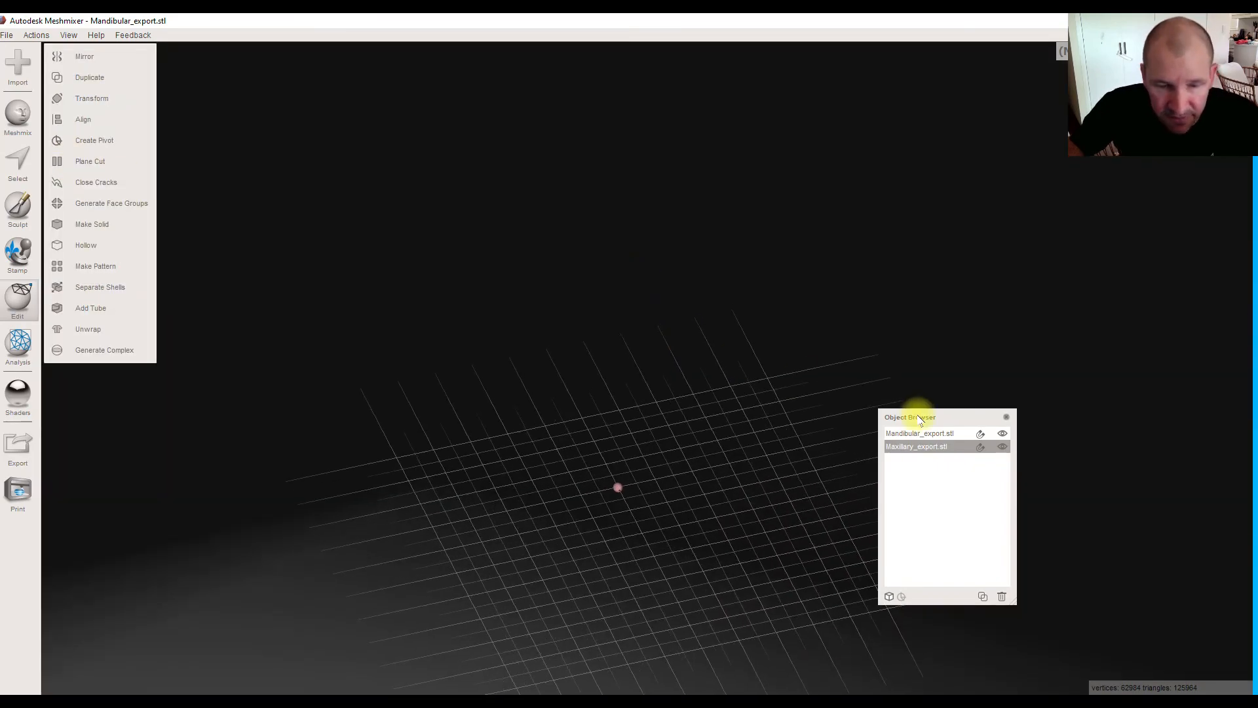
Select both models together and examine their trimmed bases from the front and from above.
shift+click(920, 434)
right_drag(694, 382, 662, 287)
click(67, 37)
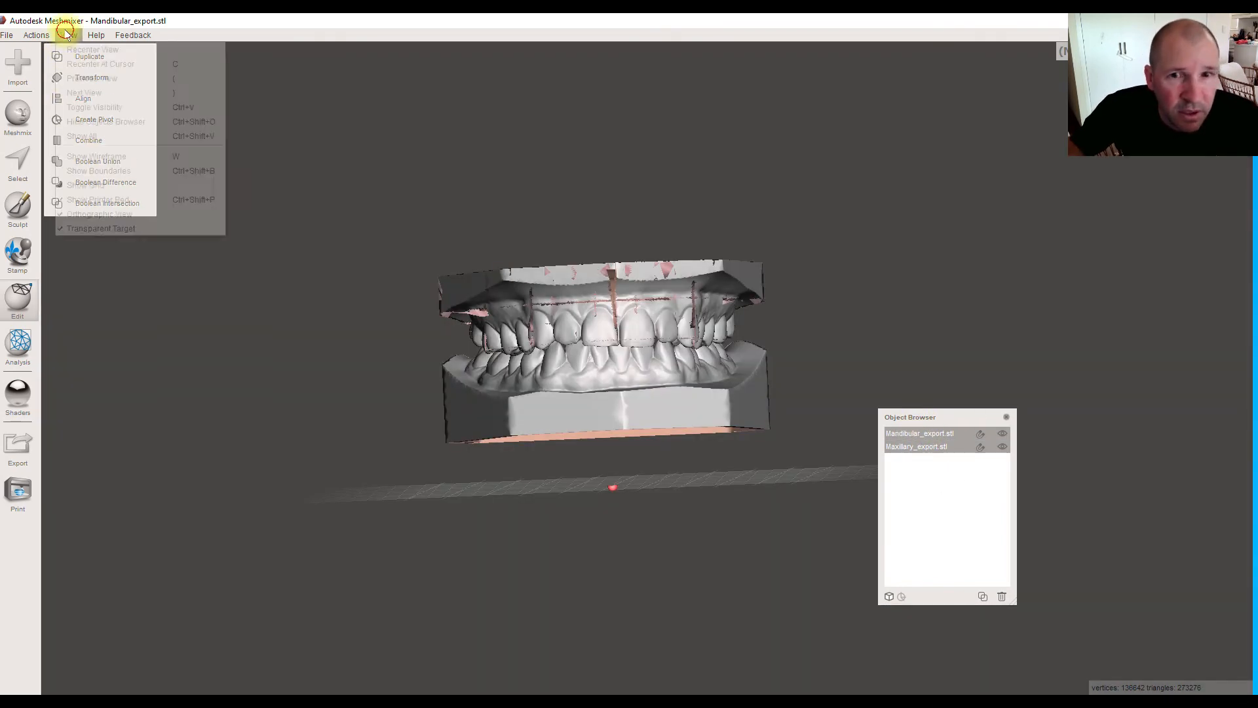
click(467, 135)
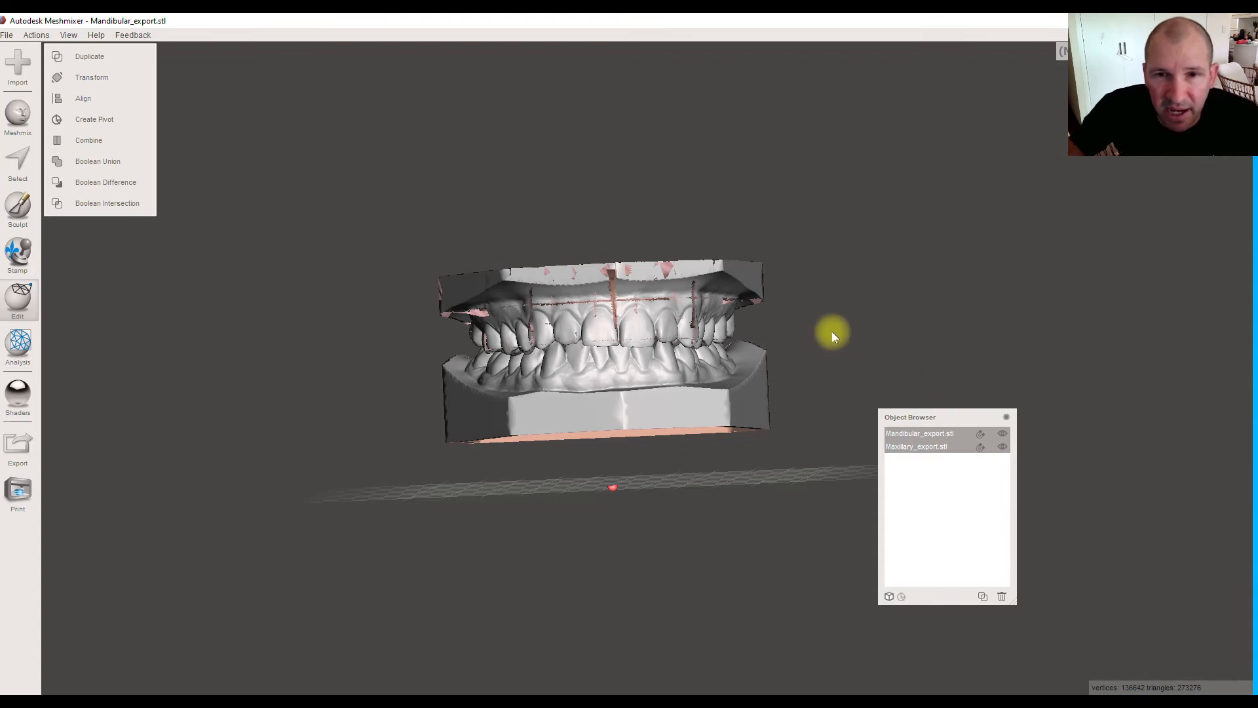
right_drag(935, 310, 913, 348)
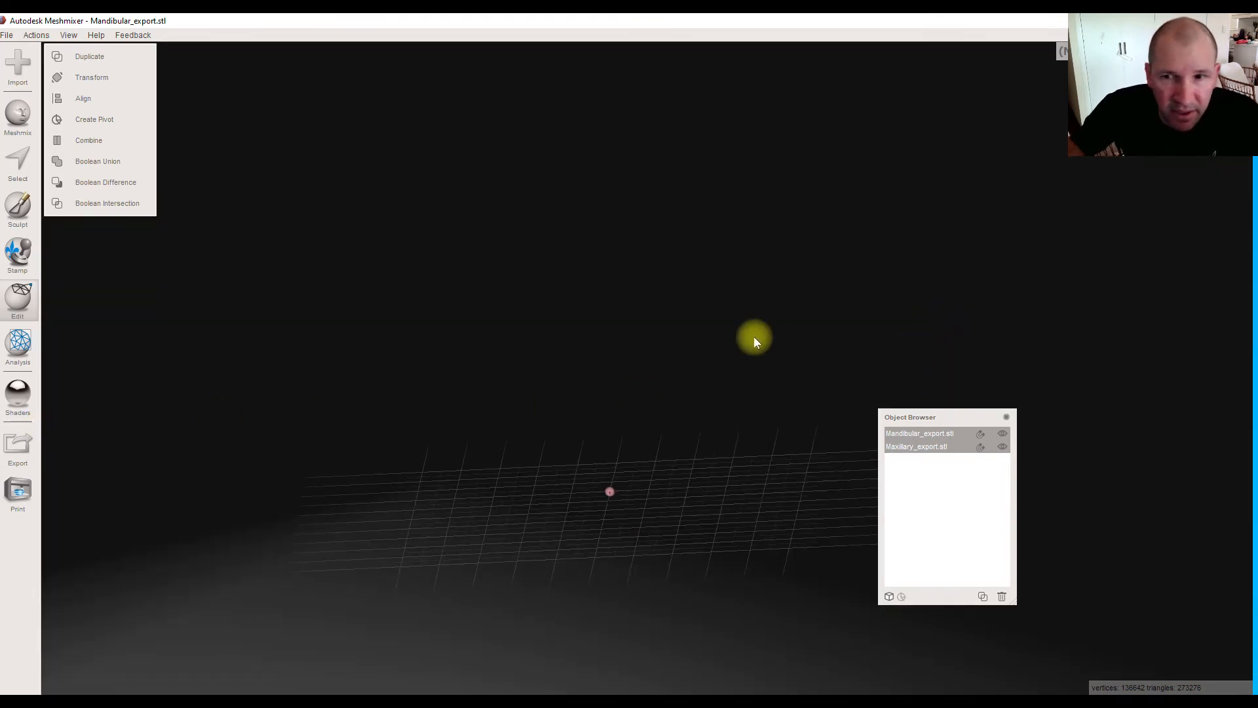
Start exporting the mandibular model on its own and browse to the Local Disk (C:) root for the destination.
click(592, 381)
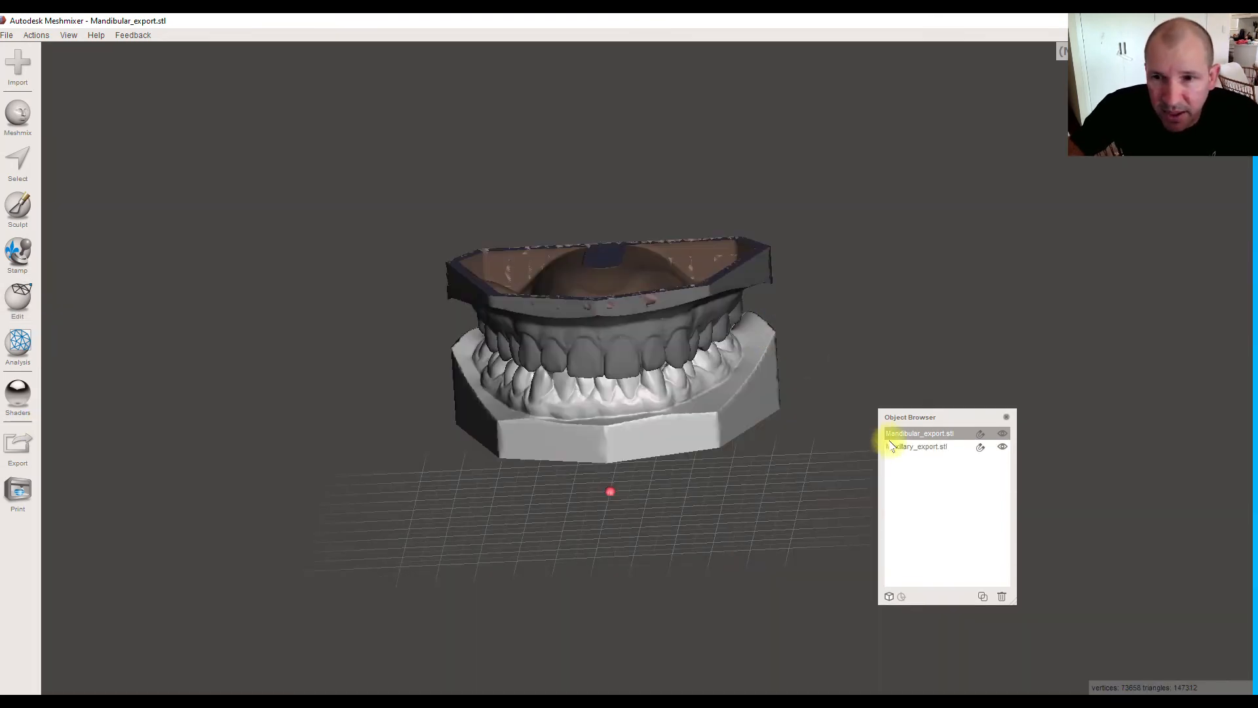
click(18, 446)
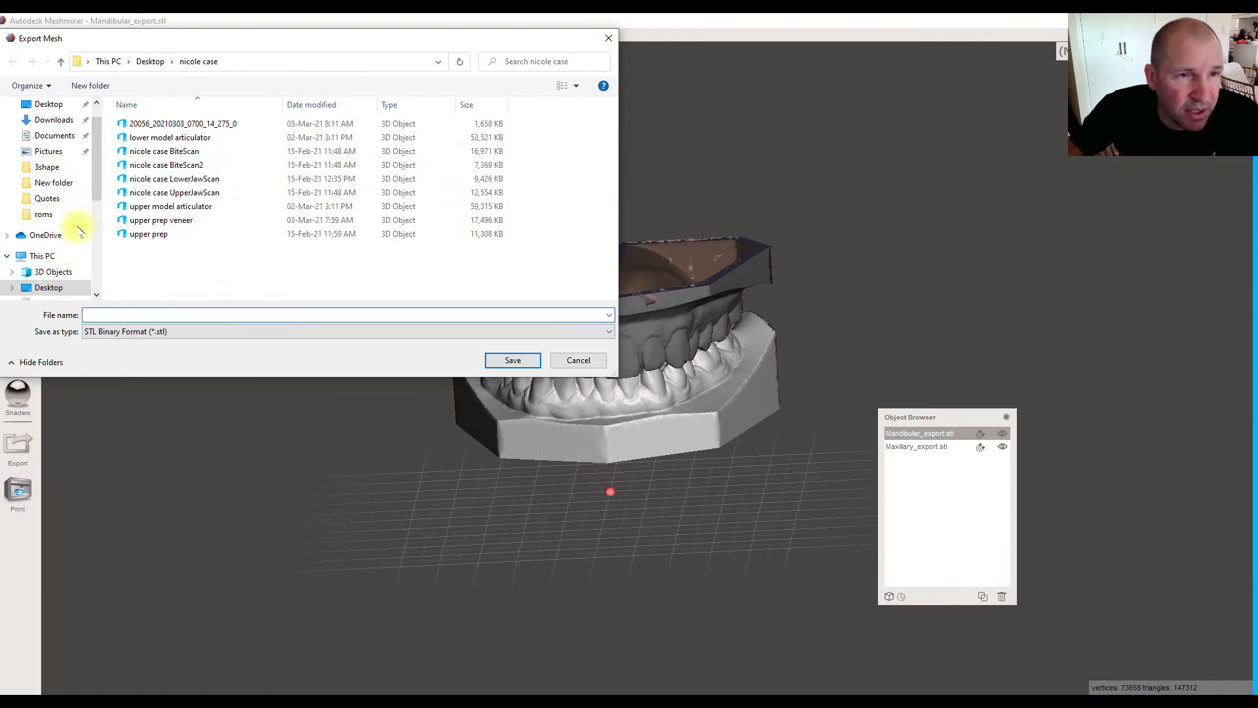
scroll(66, 239, down, 2)
click(56, 287)
click(156, 138)
double_click(157, 139)
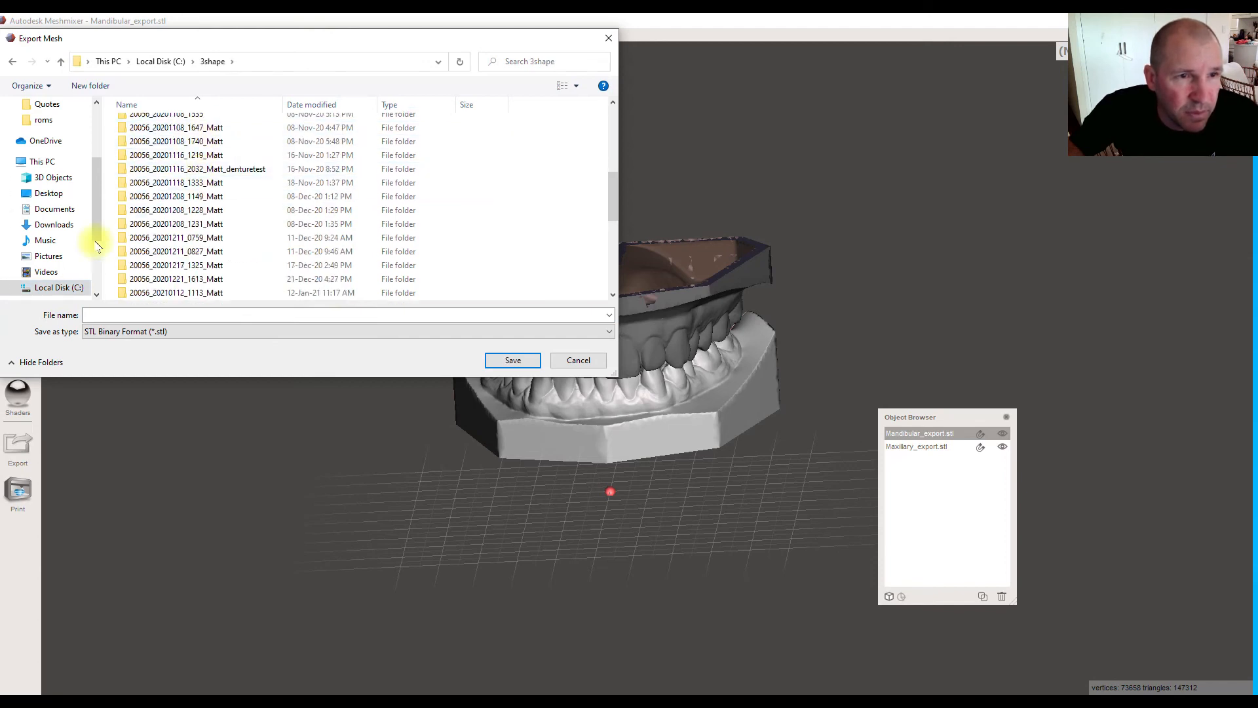
click(57, 287)
scroll(174, 226, down, 3)
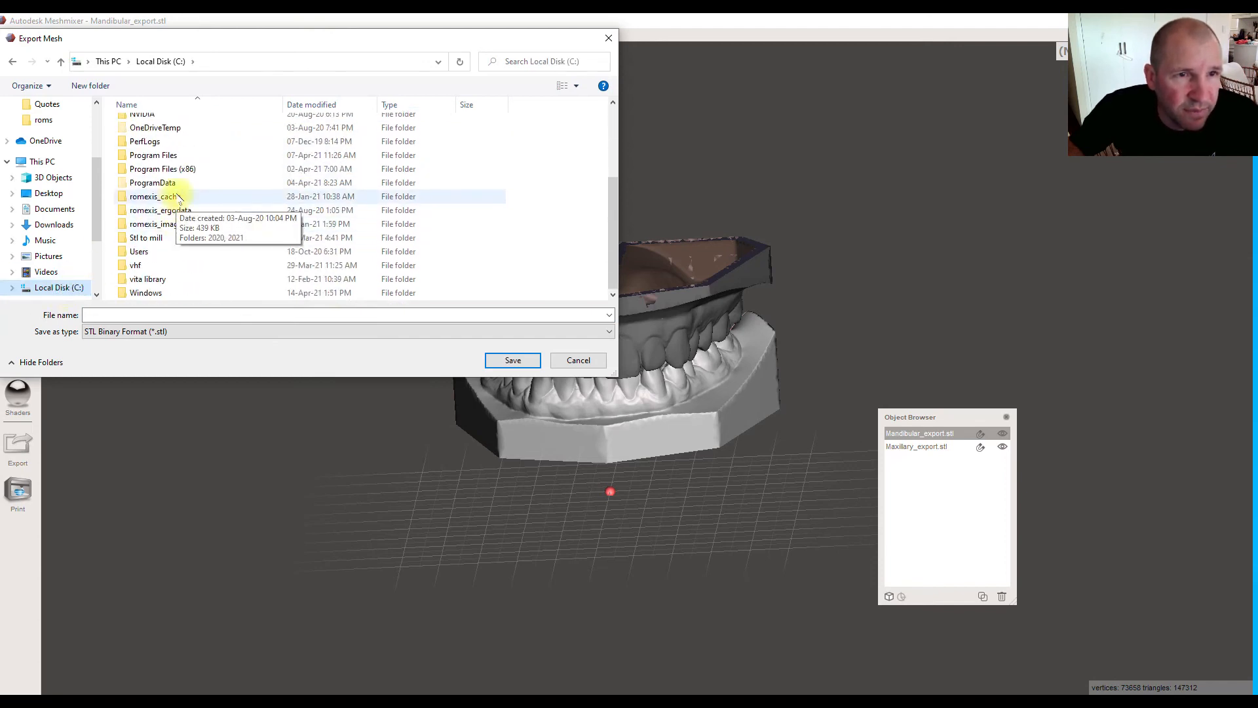
Set the export destination to the case's Models folder under ProgramData\3Shape\OrthoData\srgSDRgh\sdfgsFDgb.
double_click(157, 183)
double_click(154, 138)
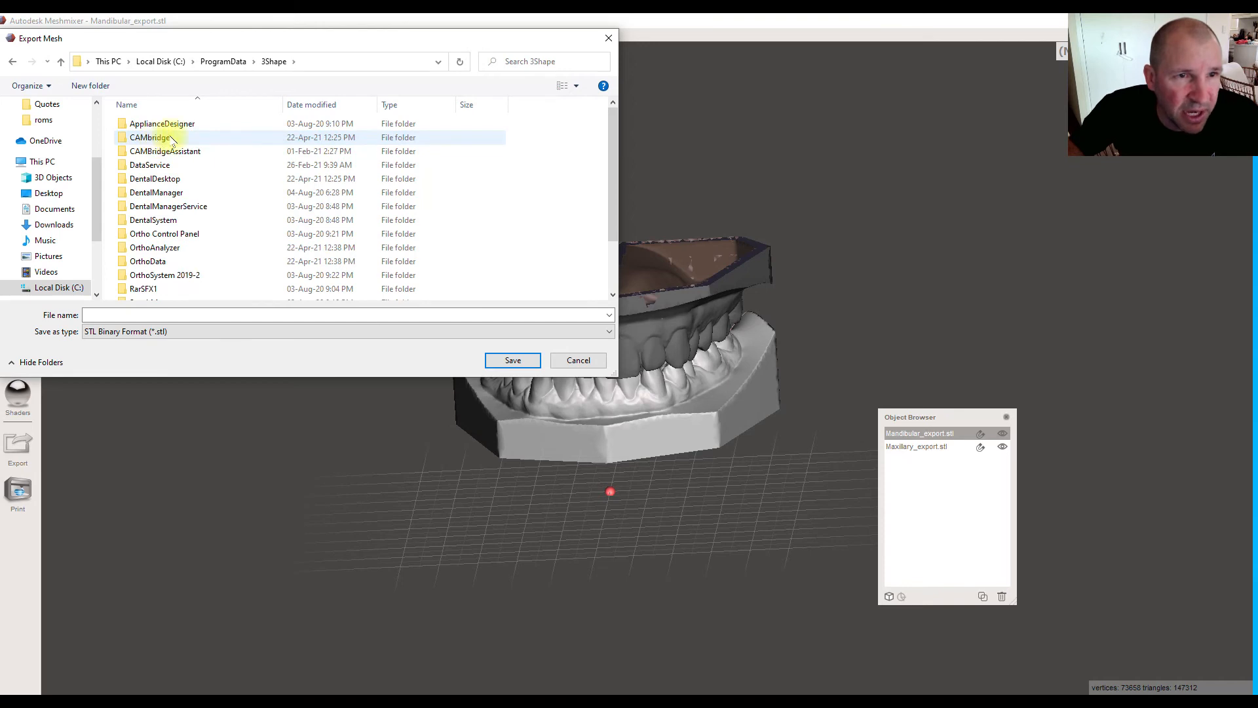
double_click(178, 262)
double_click(162, 166)
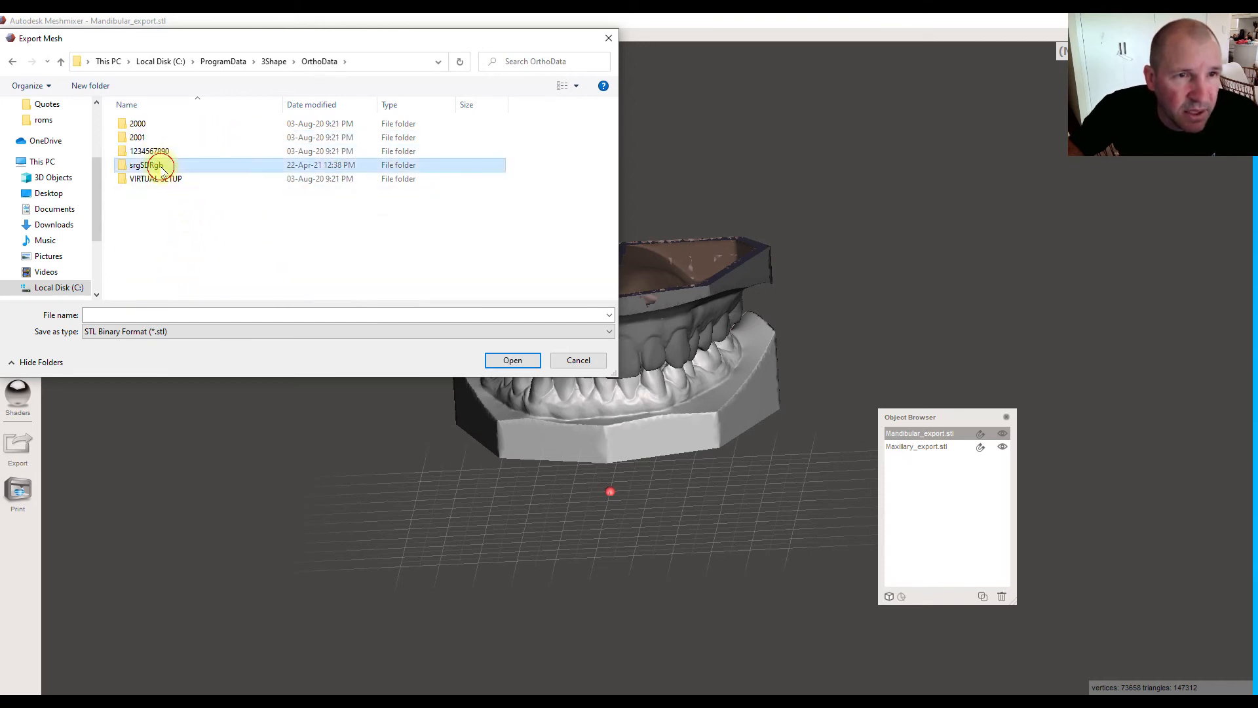
double_click(154, 124)
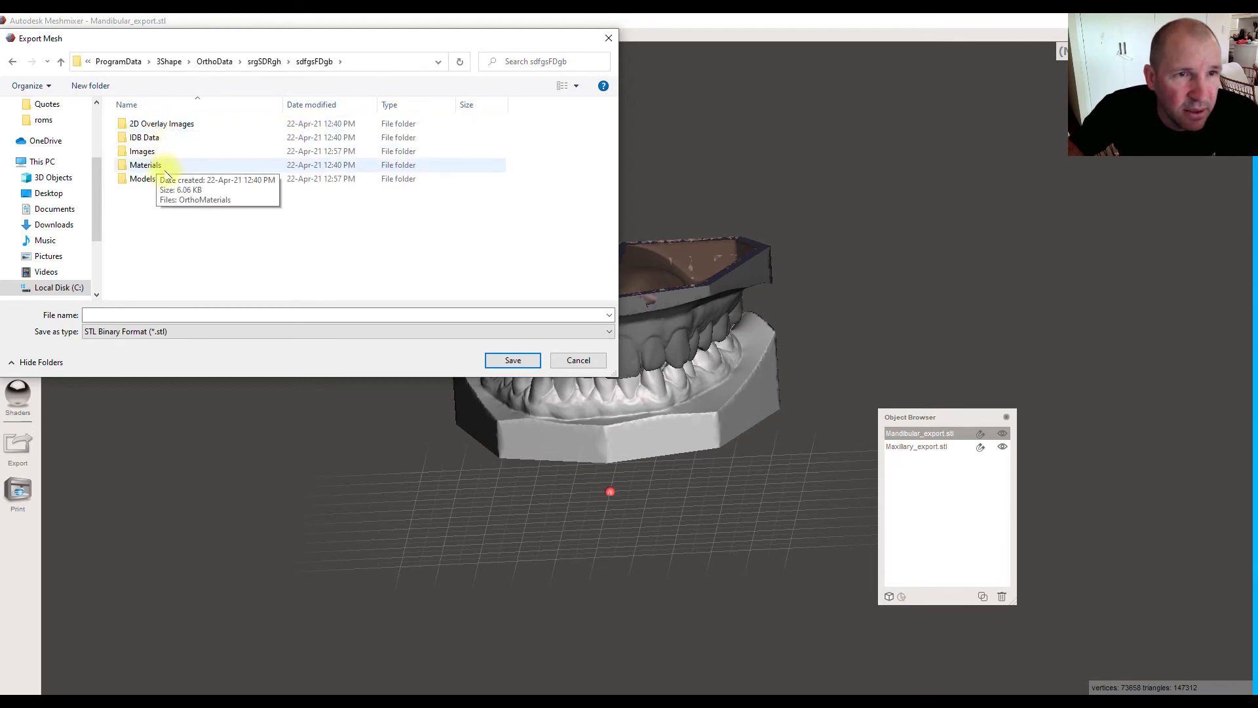
double_click(145, 178)
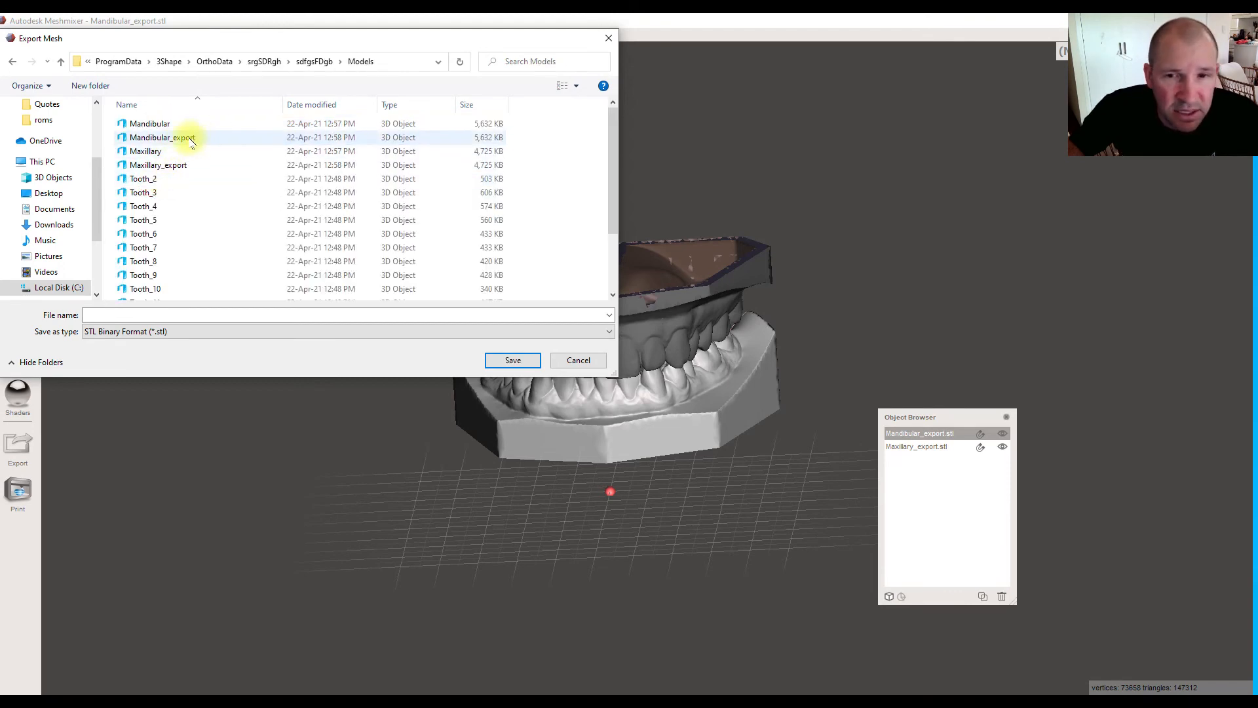
Save the mandibular model in the Models folder as a binary STL named "mand lower hollow".
right_click(553, 161)
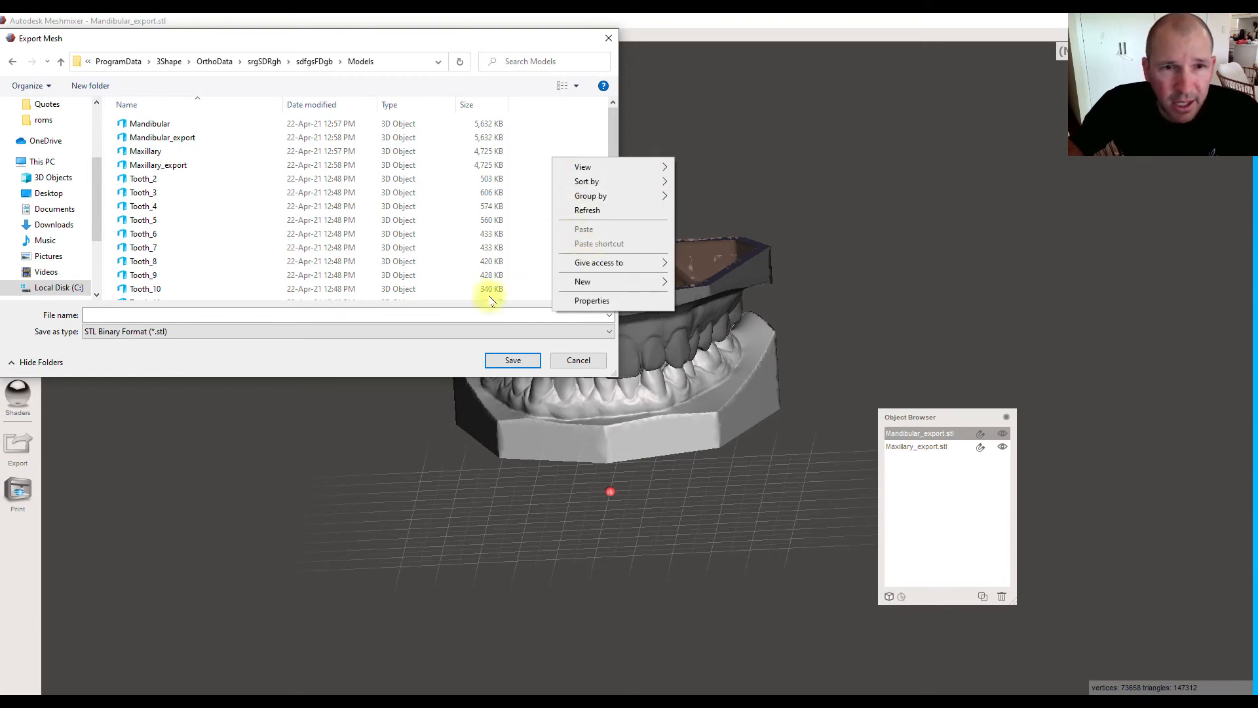
click(386, 314)
text(mando)
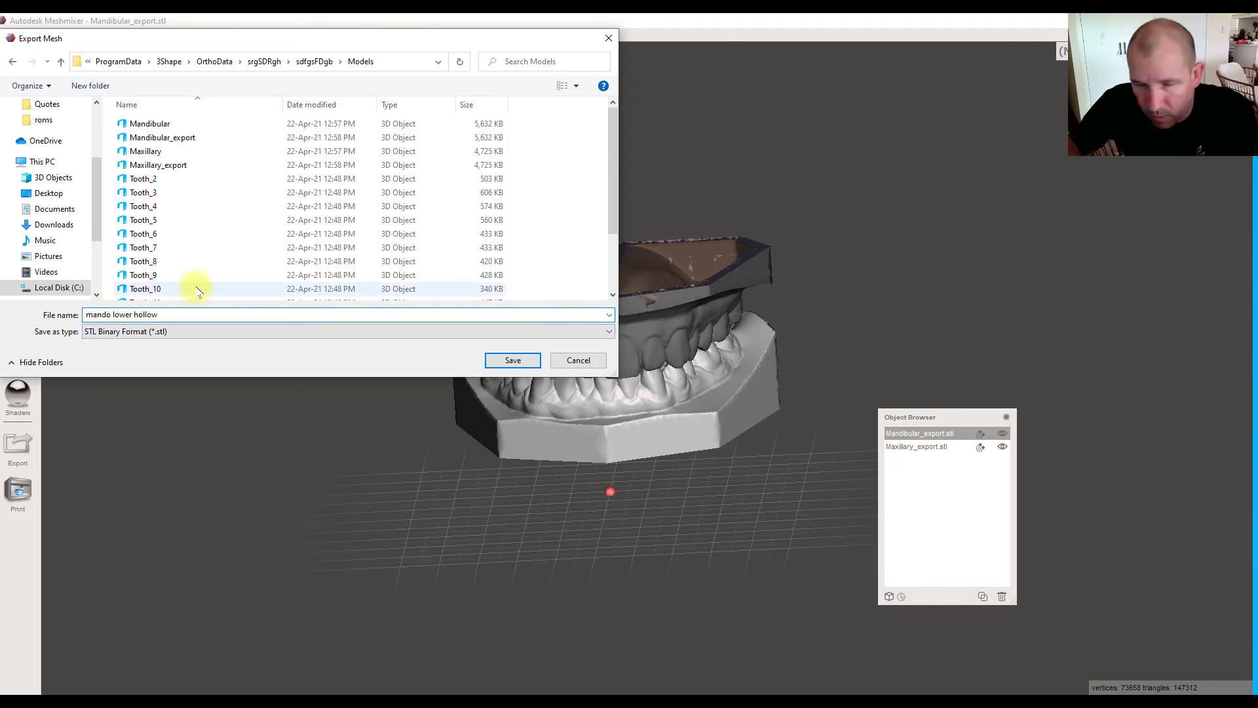
click(513, 361)
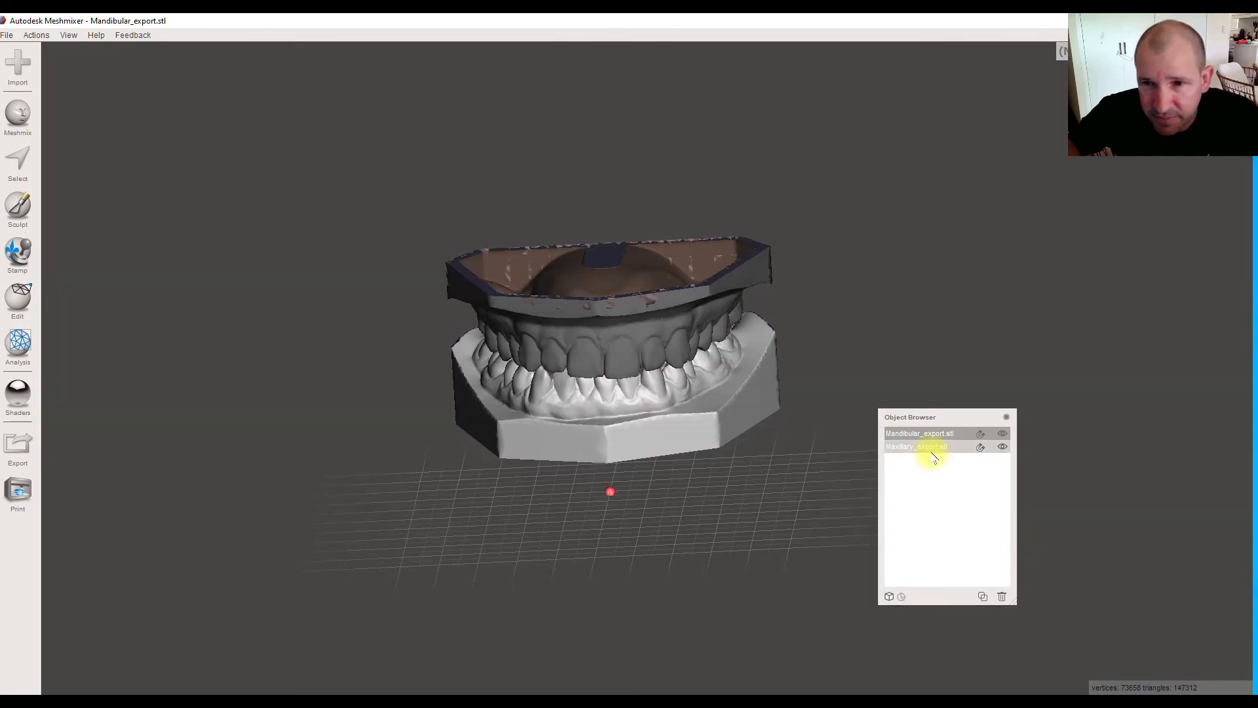
Export Maxillary_export to the same Models folder in STL Binary Format under the name "maxillary upper hollow".
click(920, 446)
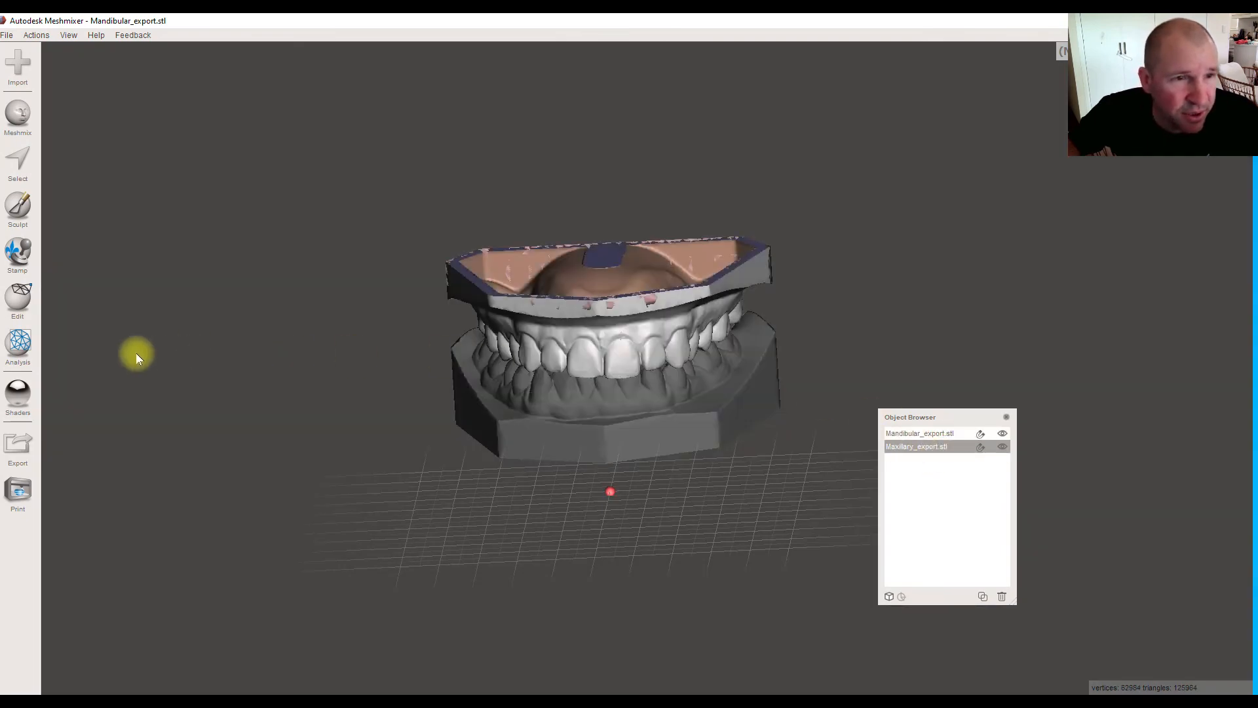
click(18, 445)
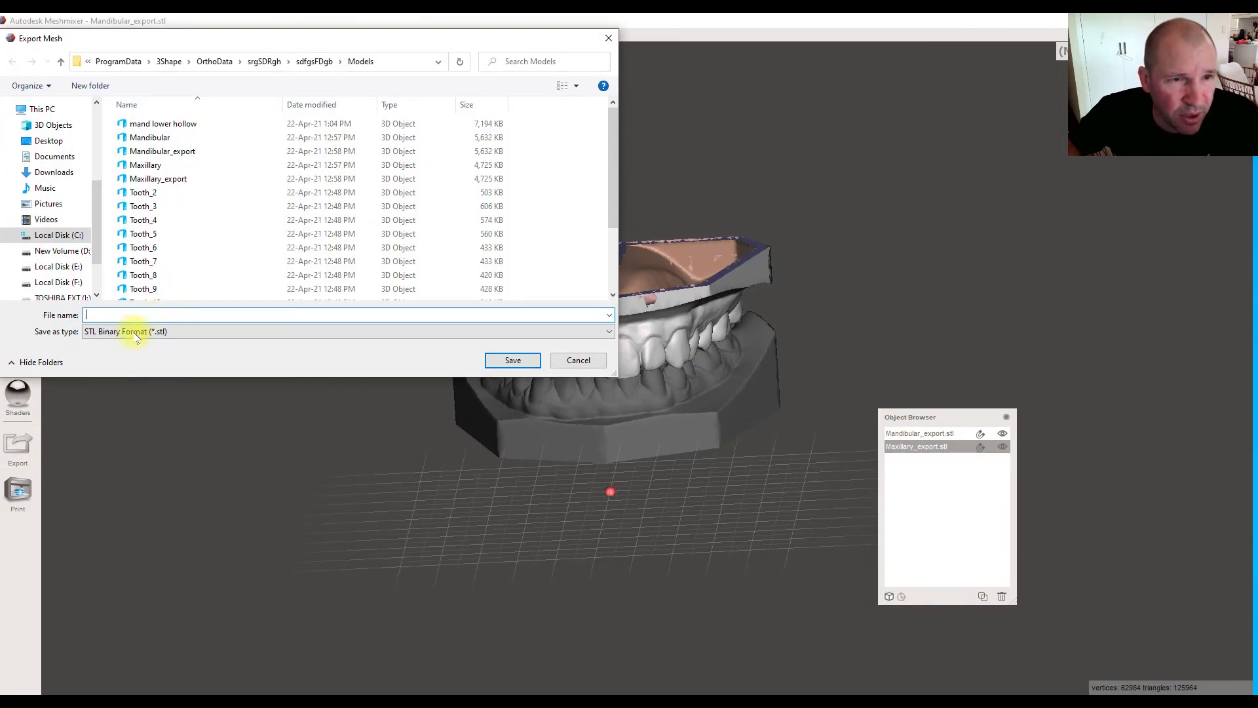
click(196, 331)
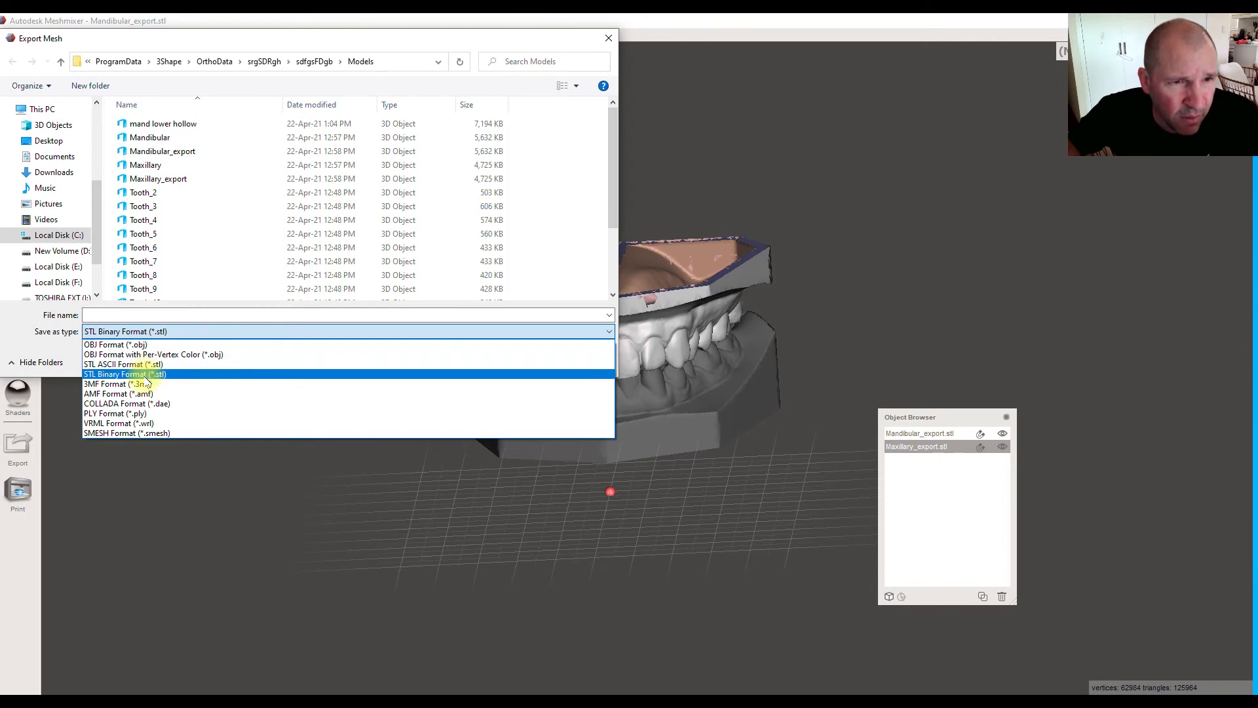
click(140, 373)
click(143, 315)
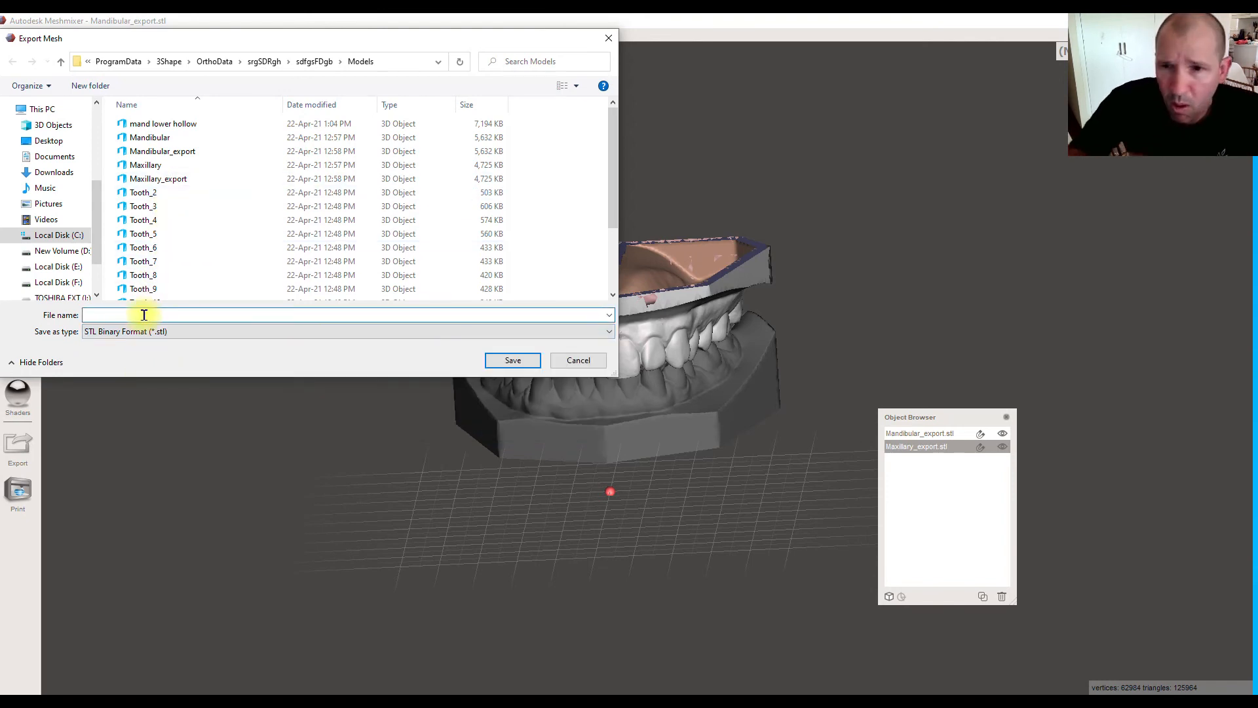
text(max)
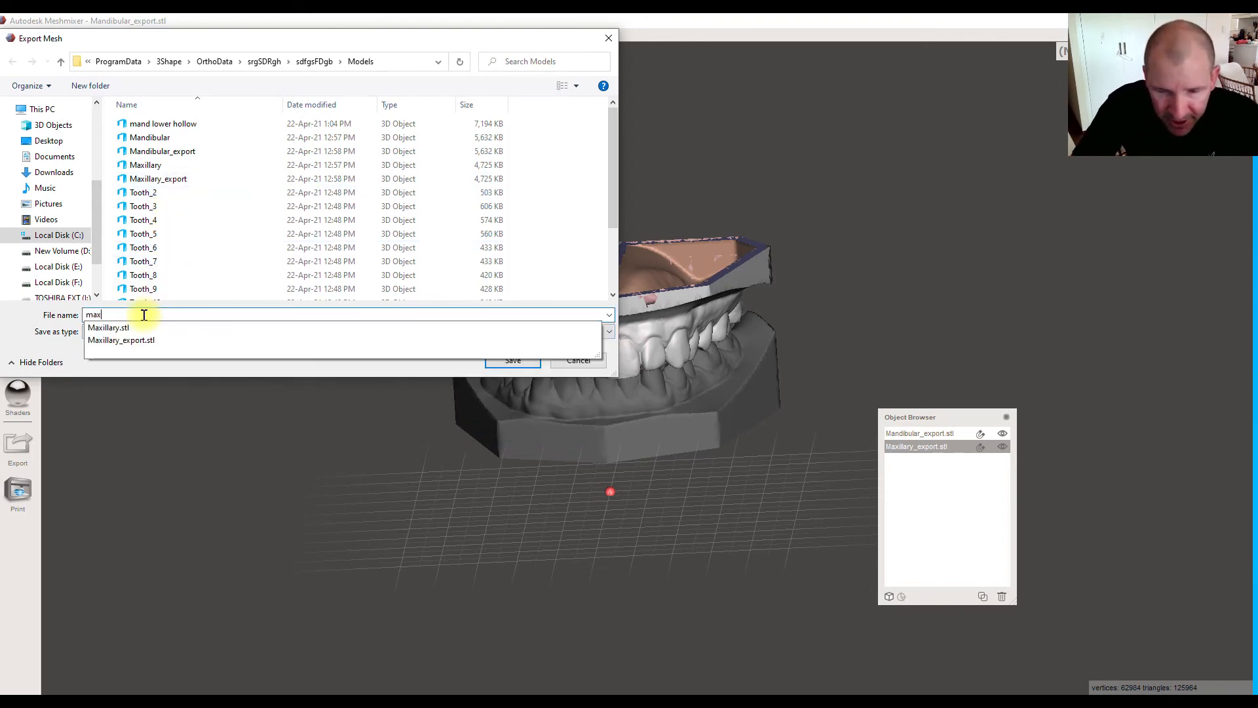
text(illary upper hollow)
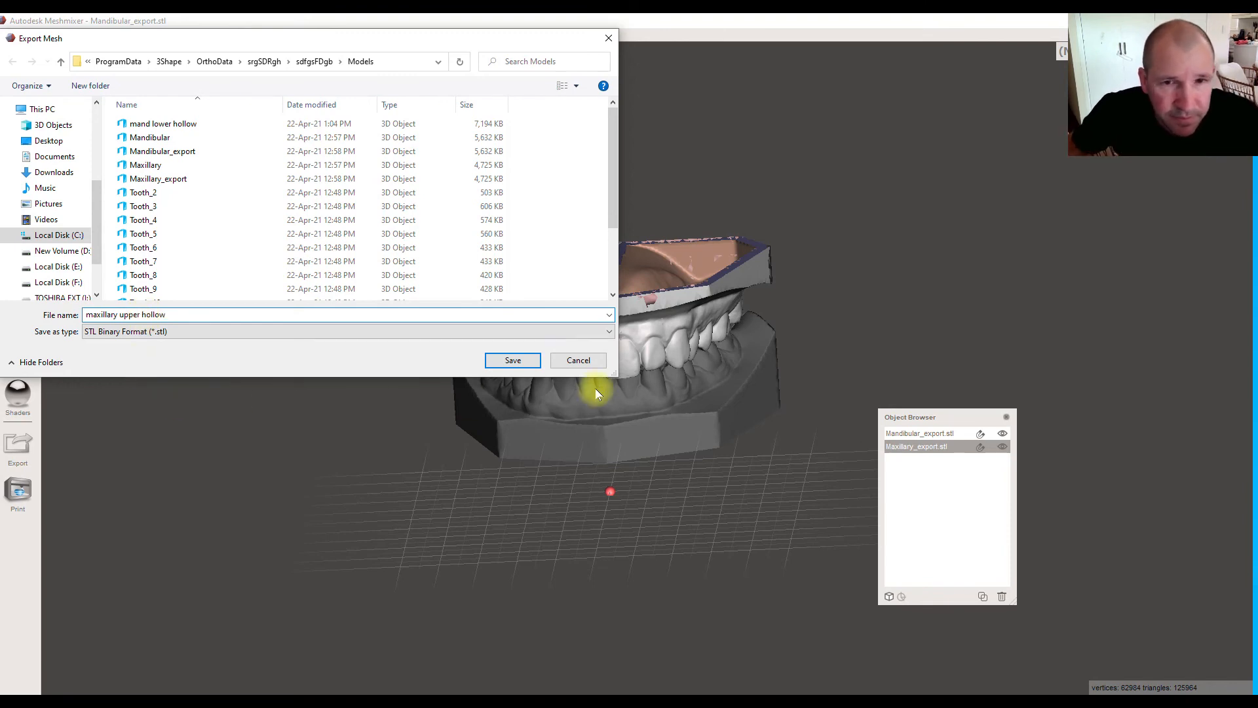
click(534, 359)
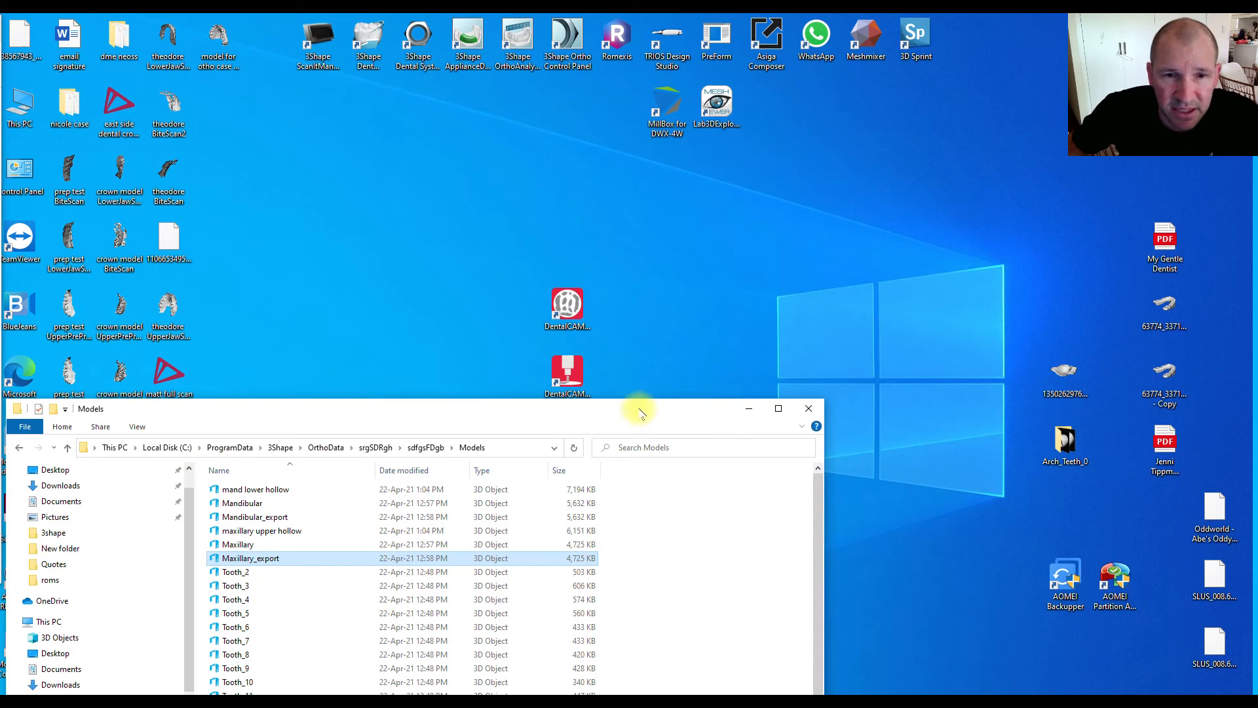
In the Models folder in File Explorer, select mand lower hollow and maxillary upper hollow, and move the window clear of the desktop shortcuts.
drag(641, 406, 728, 226)
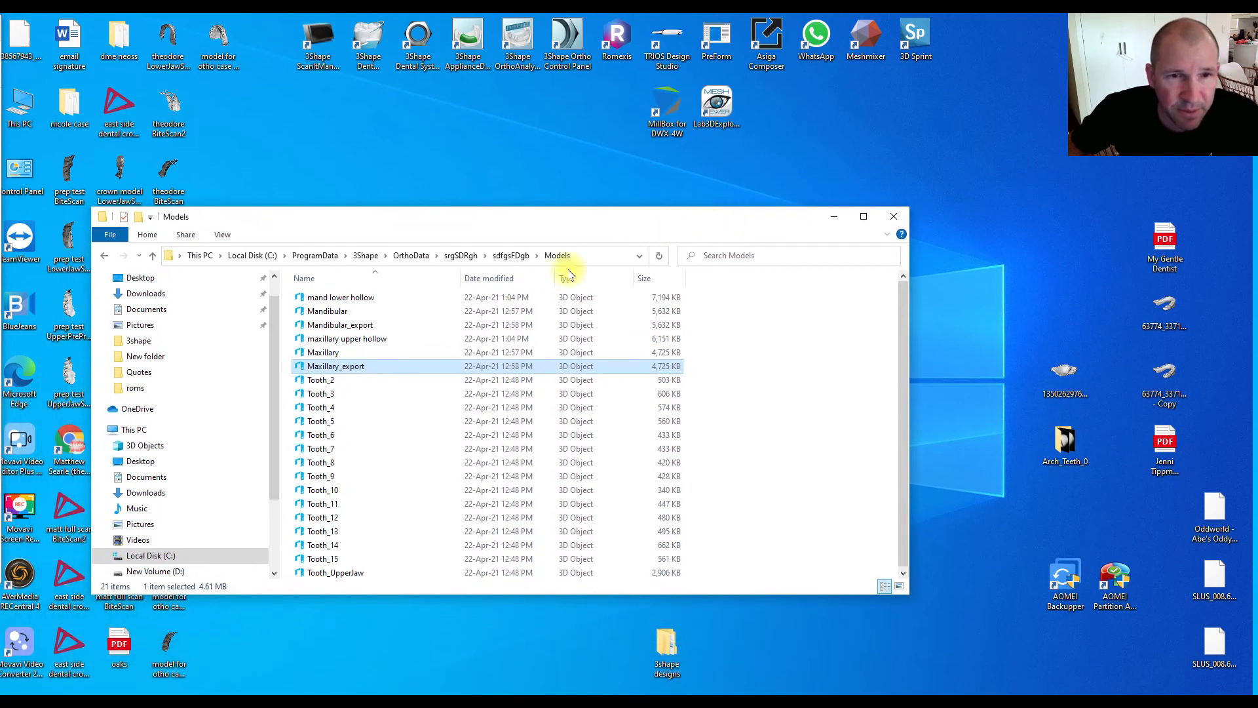
click(365, 341)
click(359, 298)
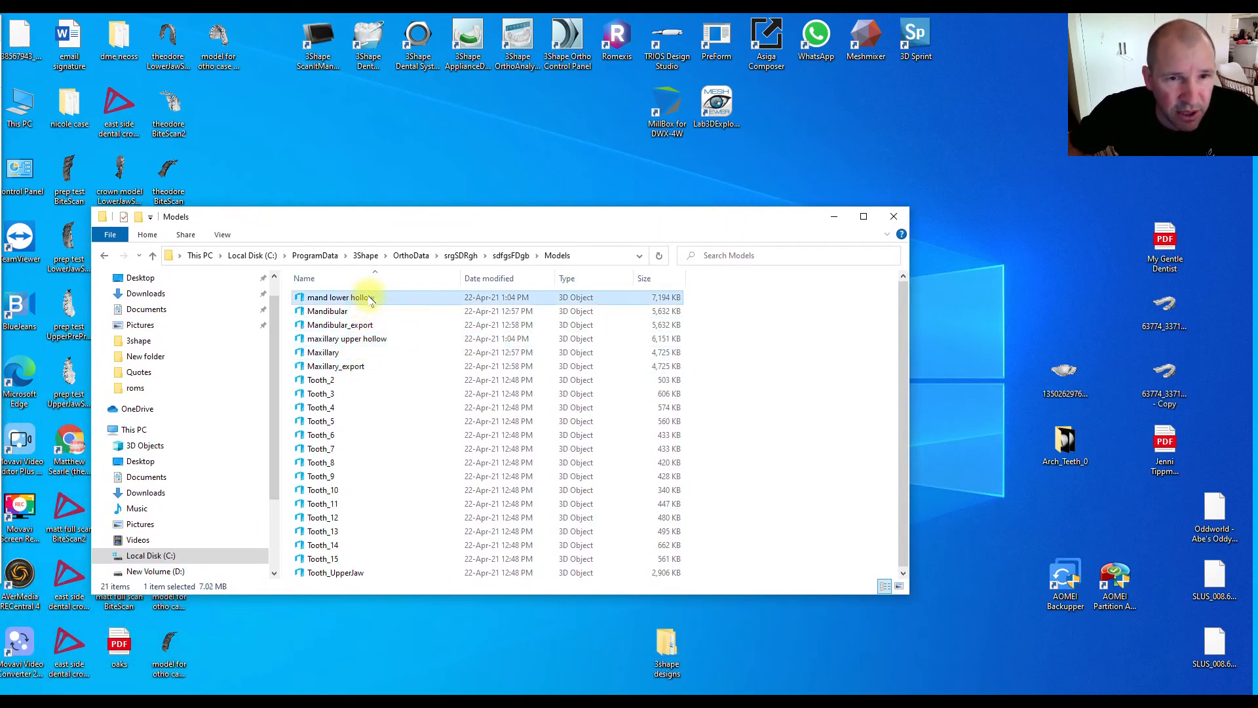
ctrl+click(365, 340)
drag(426, 219, 556, 470)
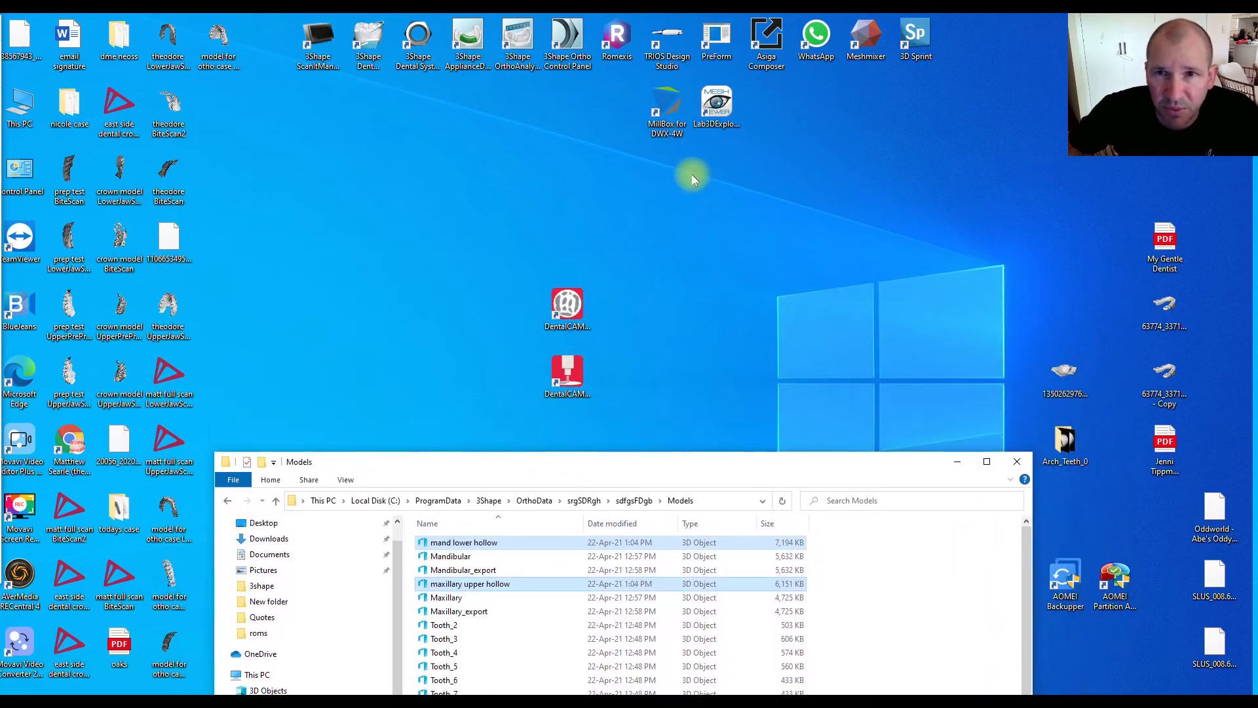
Open Asiga Composer and create a new build for the Pro 4K 80 UV with DentaMODEL material and 0.100 mm slice thickness.
double_click(765, 36)
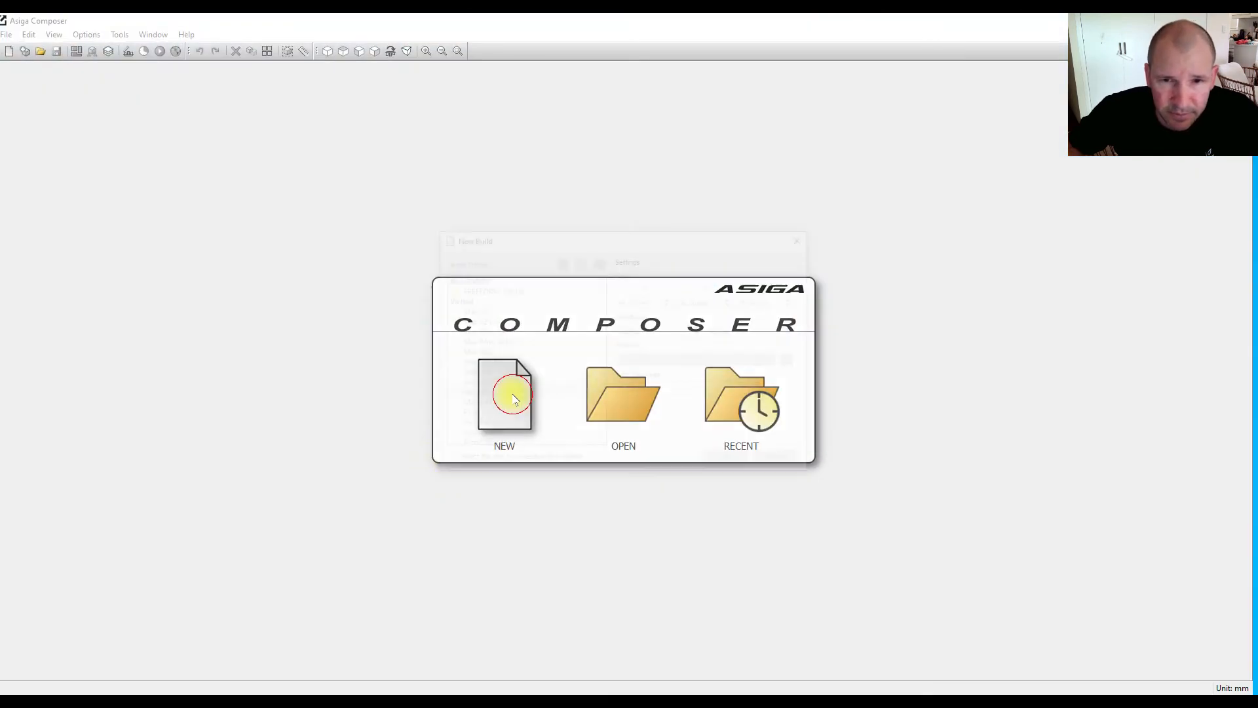
click(508, 393)
scroll(540, 328, down, 10)
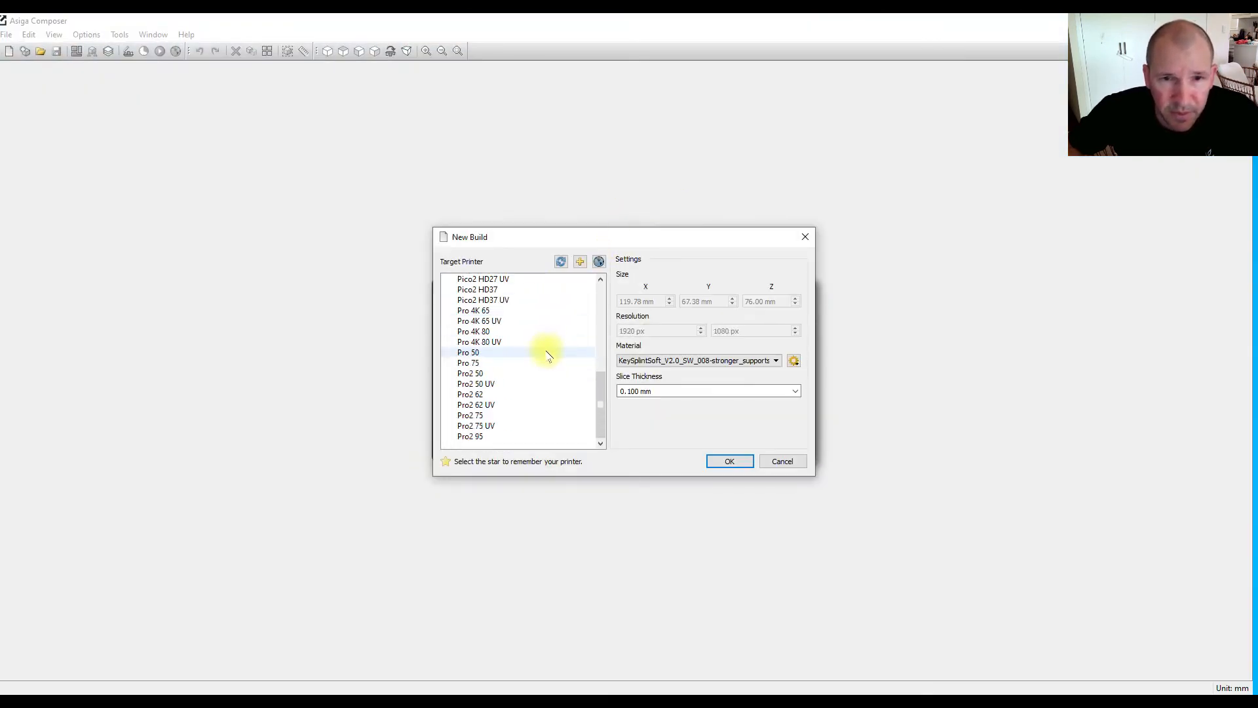
click(500, 345)
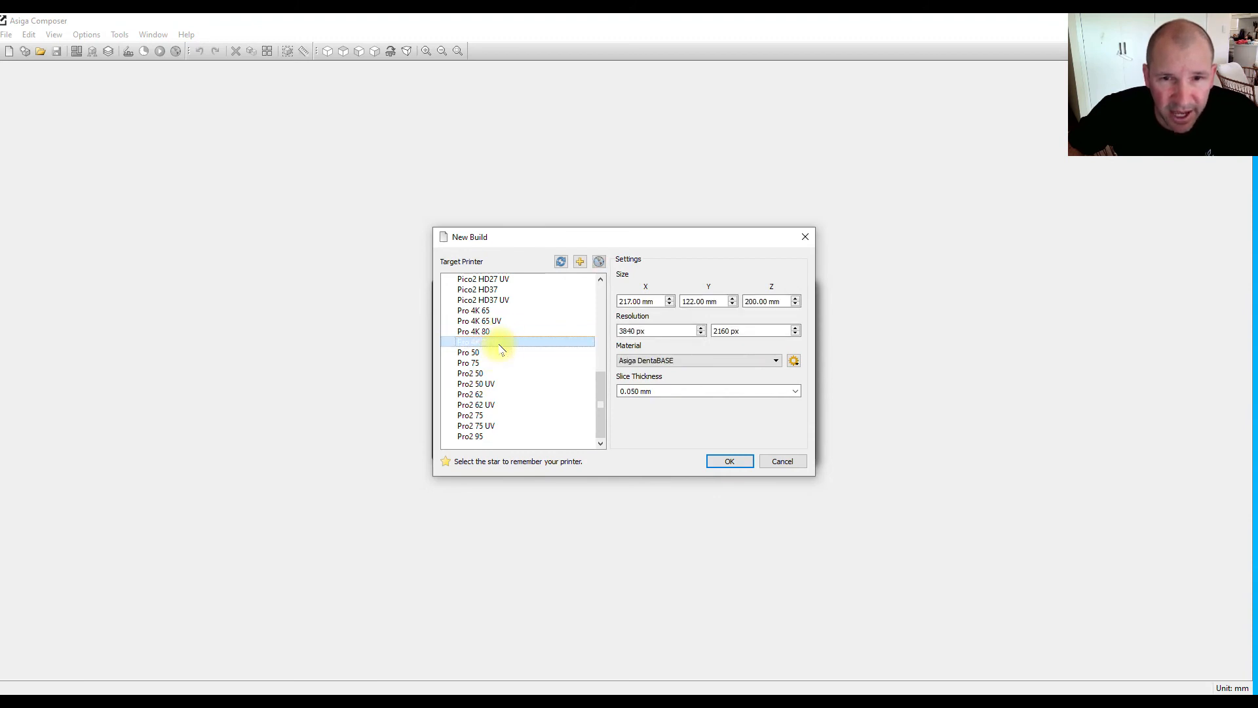
click(714, 361)
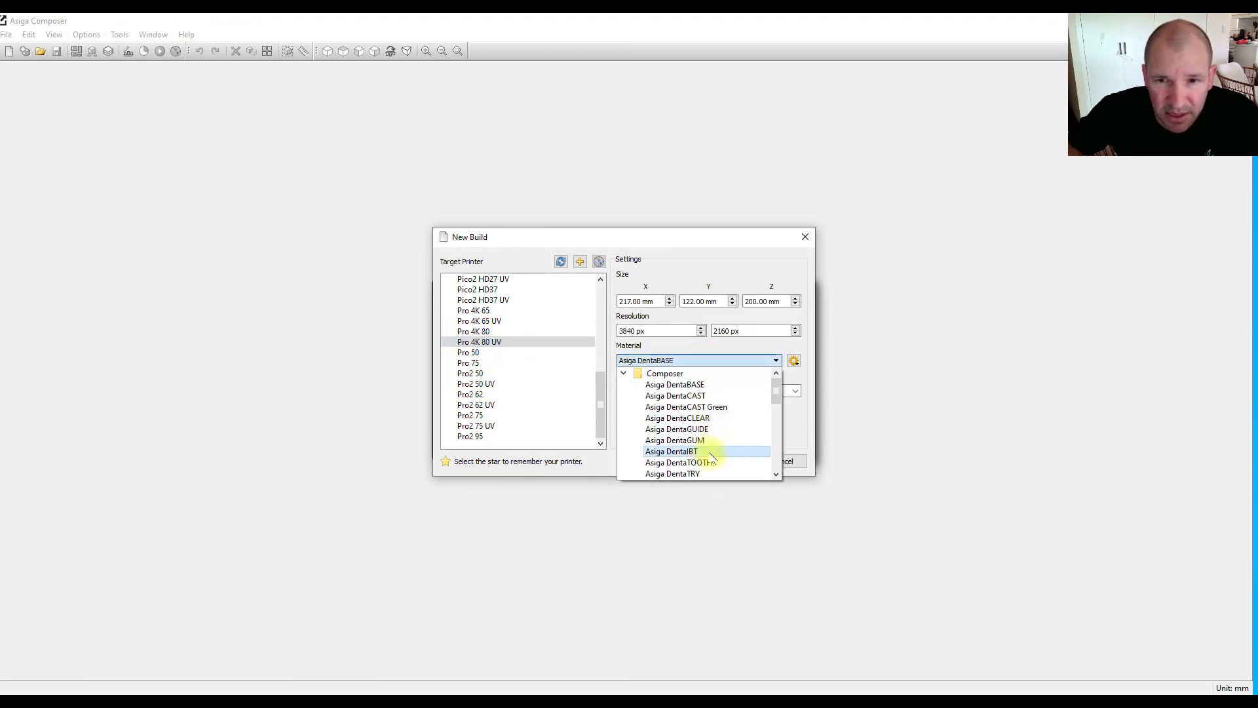
scroll(779, 477, down, 3)
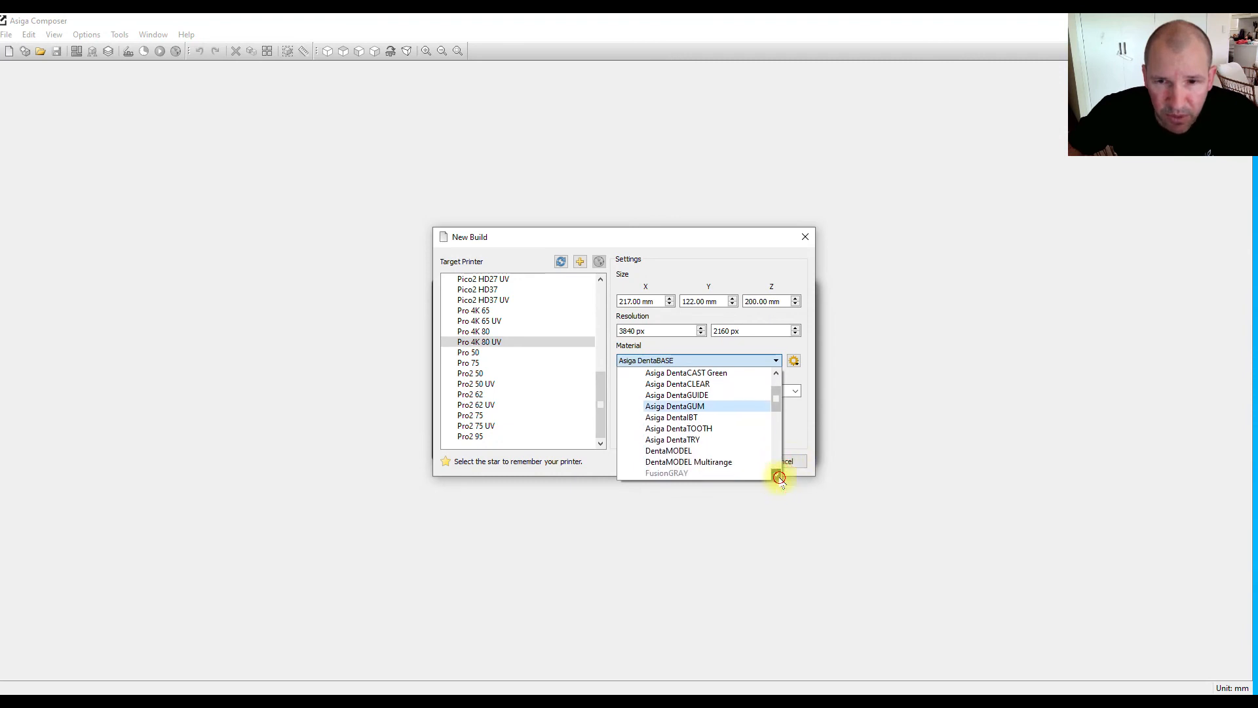
click(683, 439)
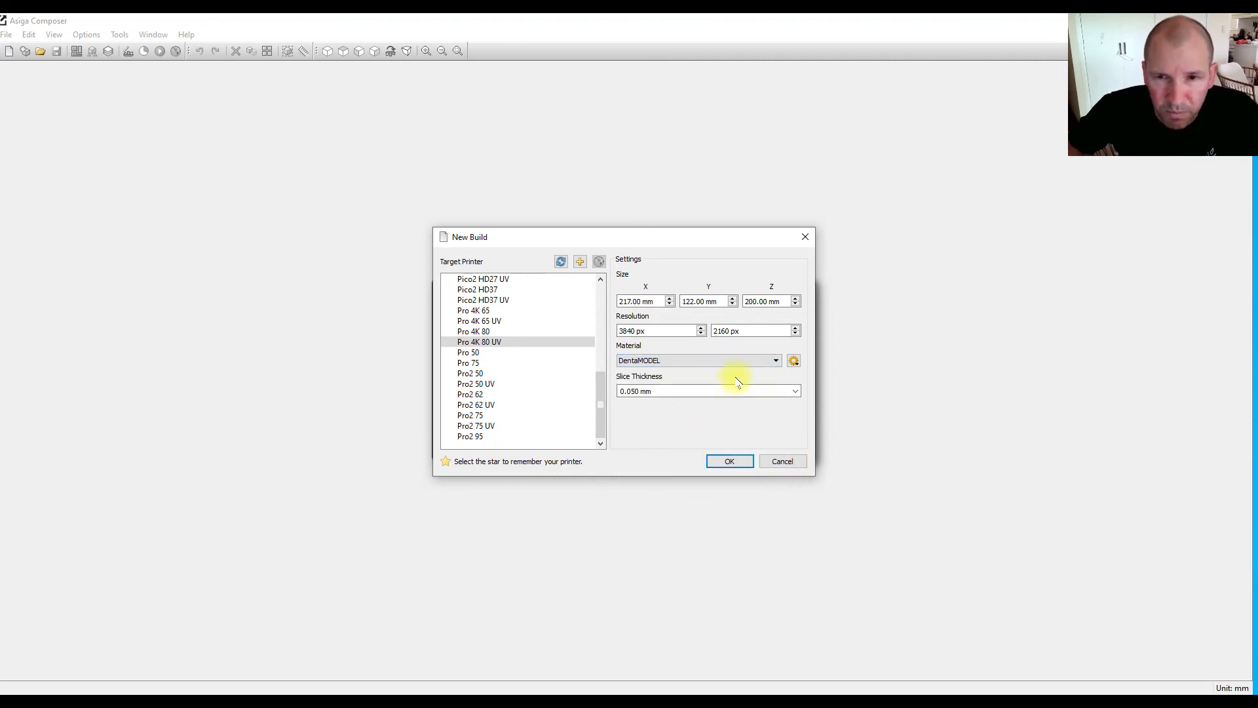
click(789, 391)
click(642, 435)
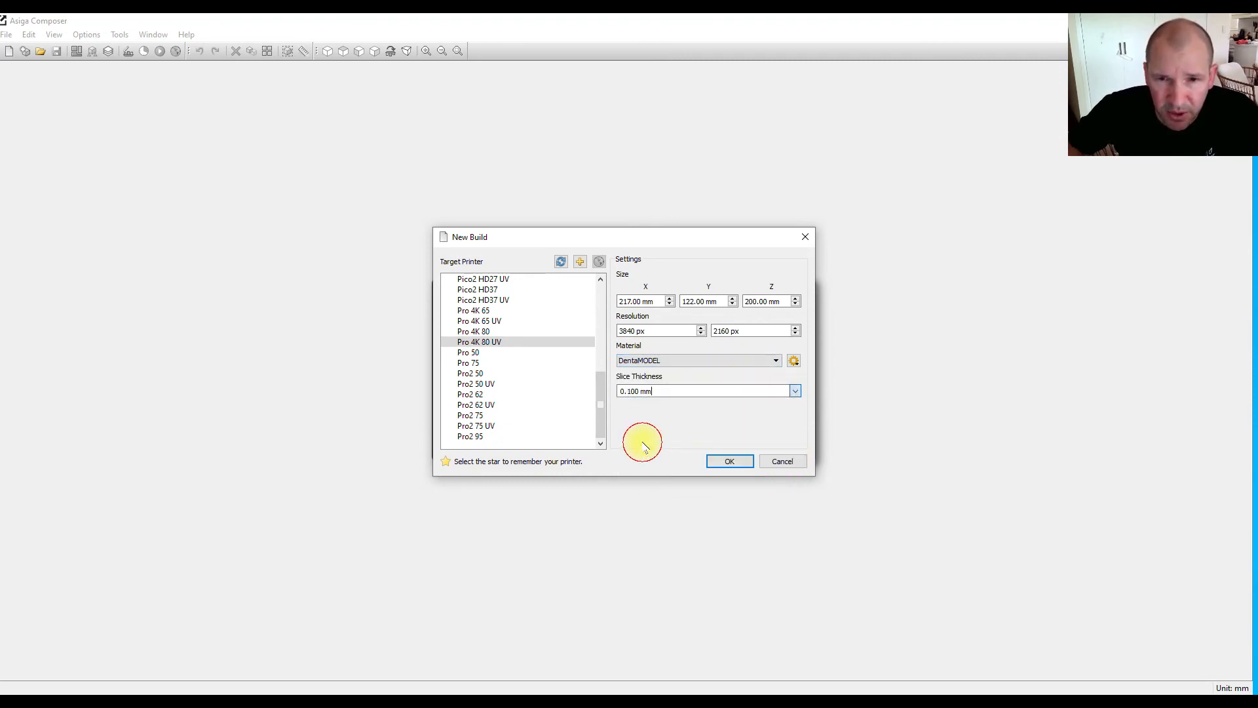
click(728, 460)
Add mand lower hollow.stl and maxillary upper hollow.stl from the Models folder to the empty build, using Auto-Place and mm units.
scroll(715, 358, down, 5)
right_drag(769, 373, 893, 403)
scroll(840, 332, up, 4)
scroll(839, 331, down, 3)
drag(1094, 21, 1027, 135)
click(467, 454)
drag(451, 451, 281, 430)
drag(306, 517, 954, 321)
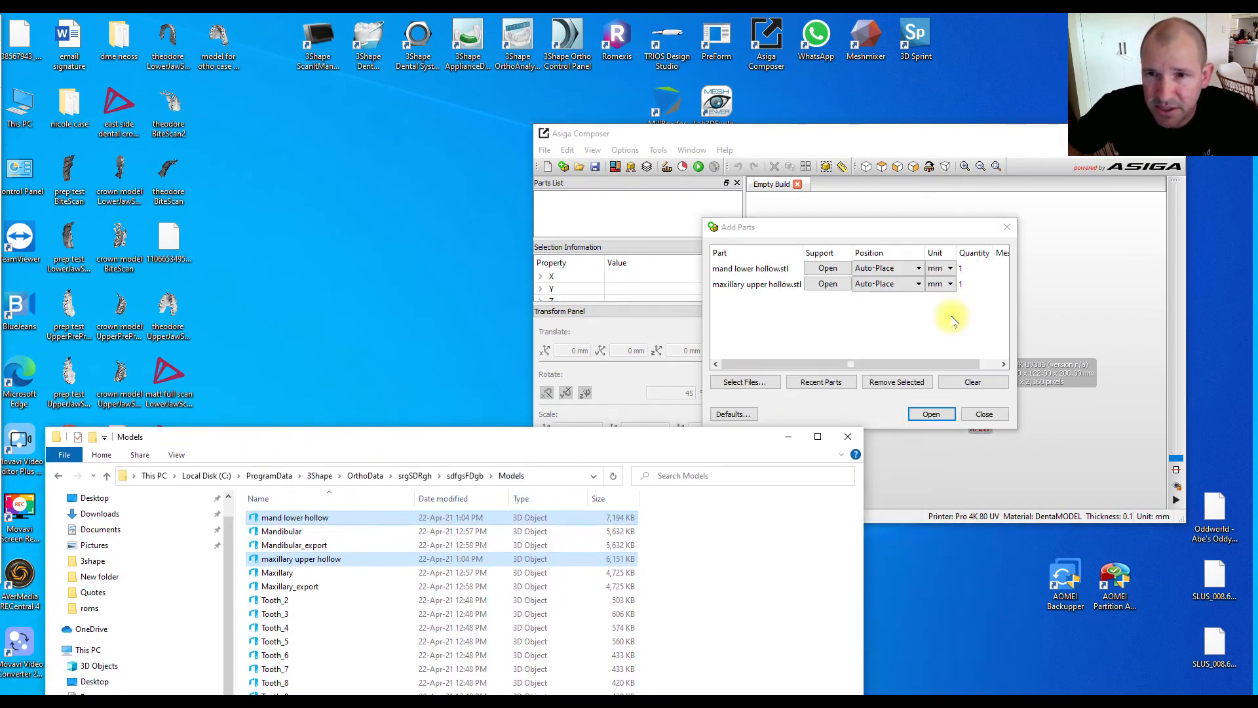
click(918, 269)
click(931, 414)
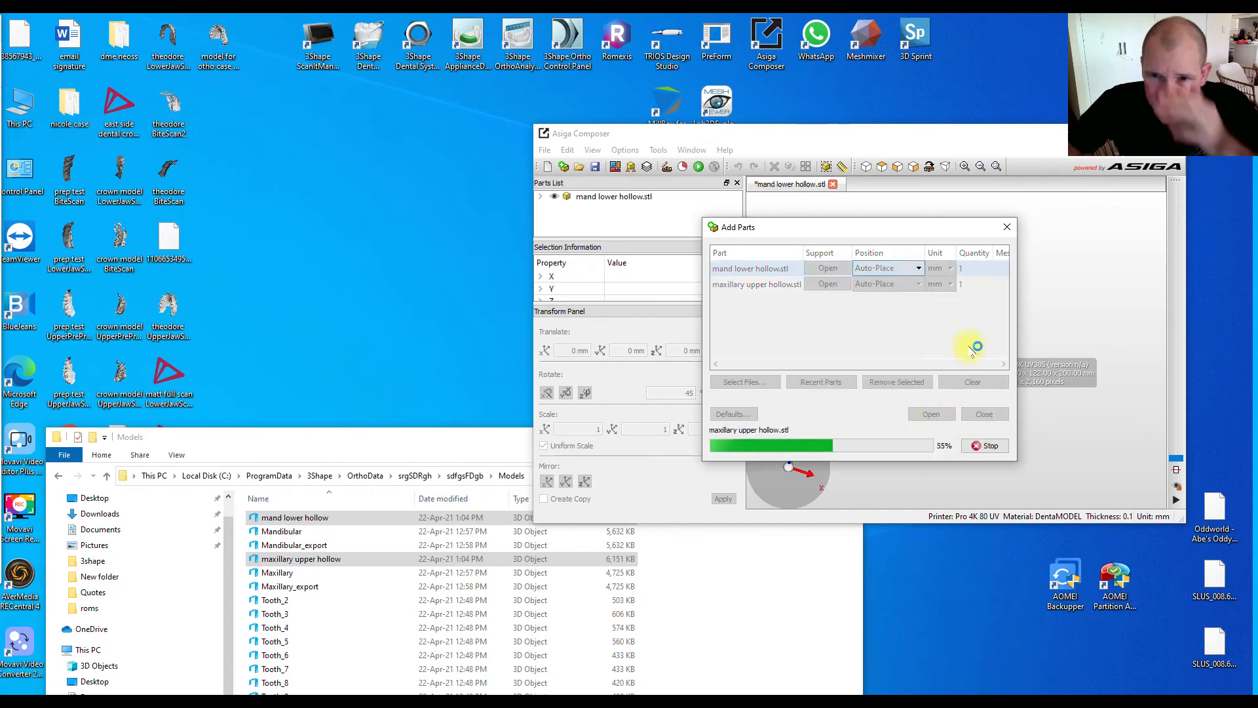
Maximise Asiga Composer and flip the maxillary model so its open base faces the build platform and its teeth point up.
click(1140, 133)
right_drag(789, 374, 772, 356)
scroll(678, 452, up, 7)
right_drag(678, 451, 659, 500)
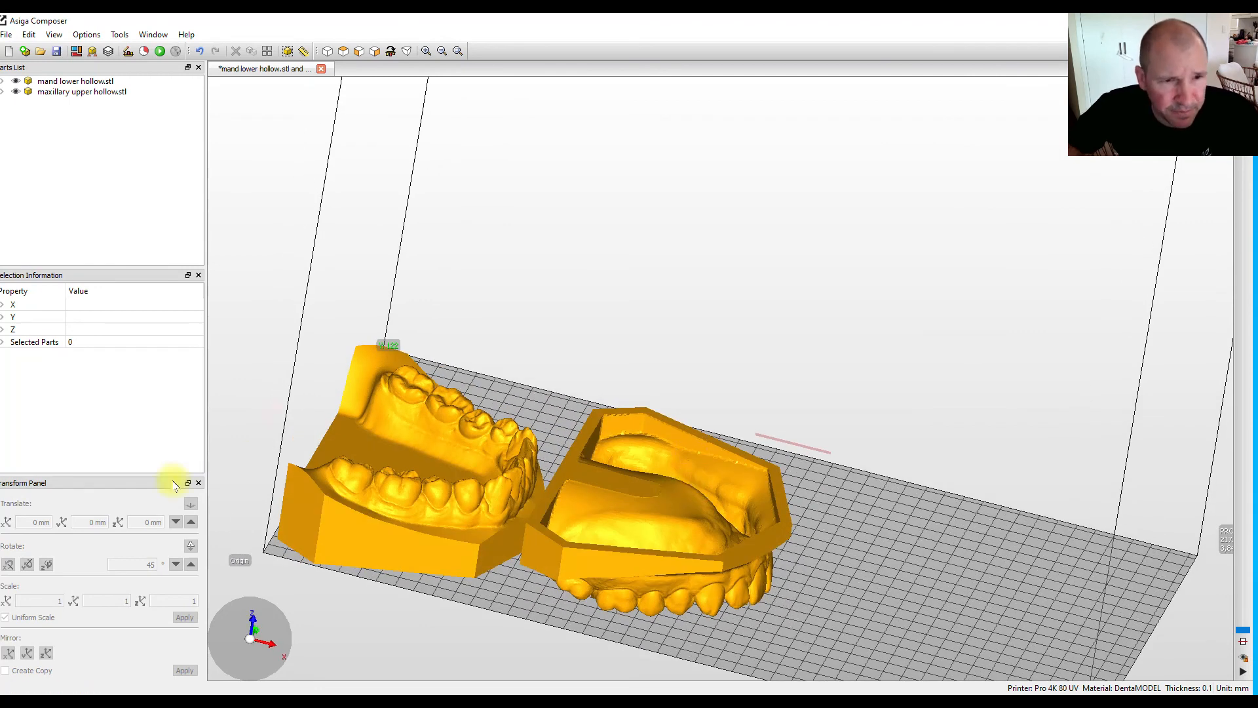
click(718, 510)
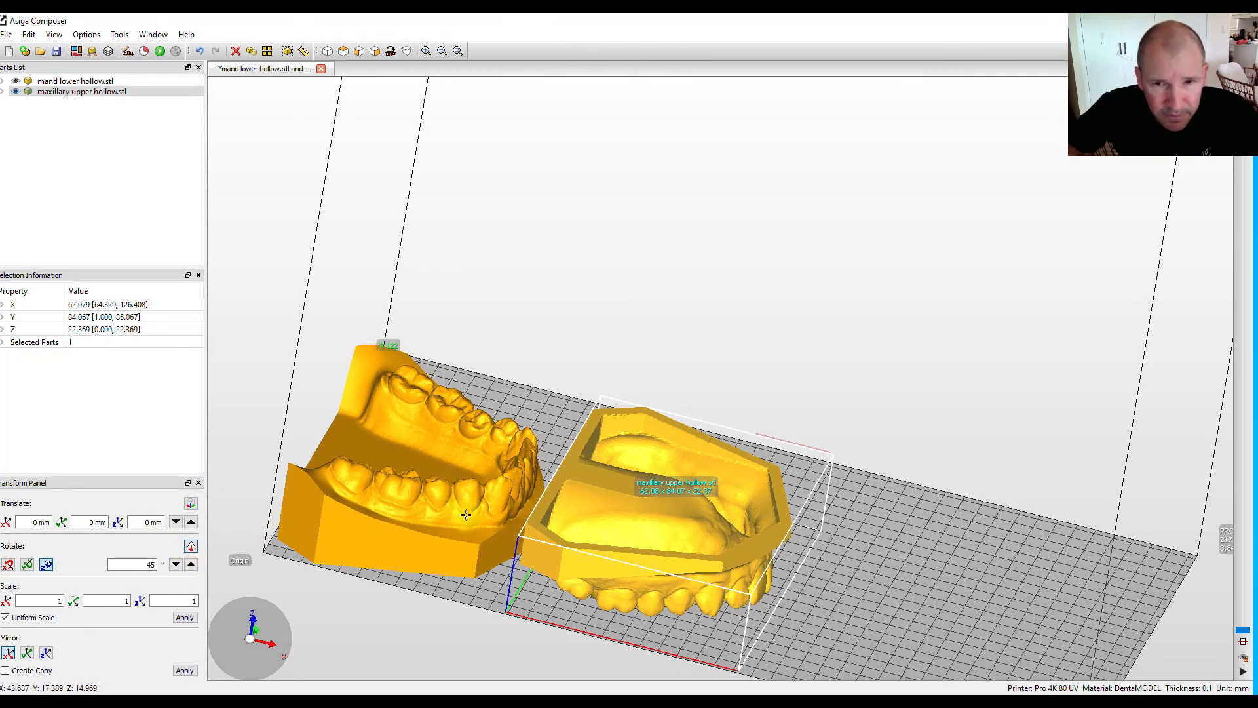
click(596, 477)
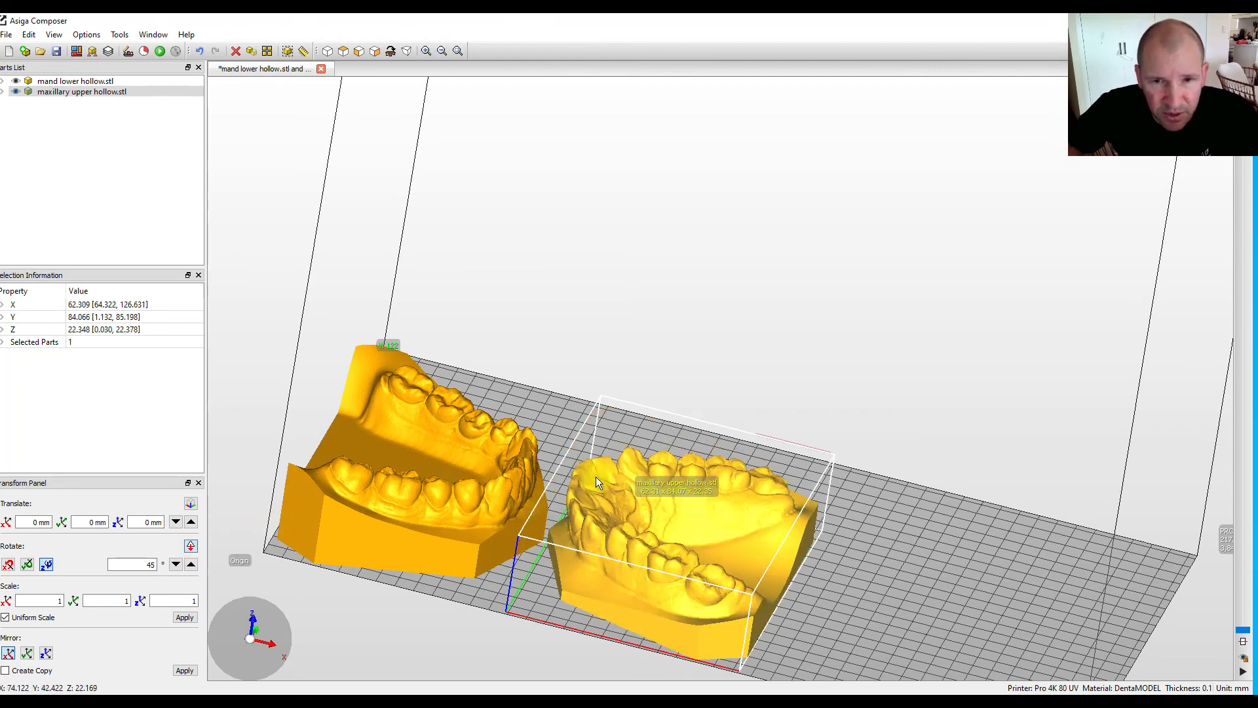
Move the maxillary model about 37 mm along X and 20 mm along Y across the platform, and select the mandibular model.
right_drag(745, 466, 736, 562)
drag(812, 505, 902, 483)
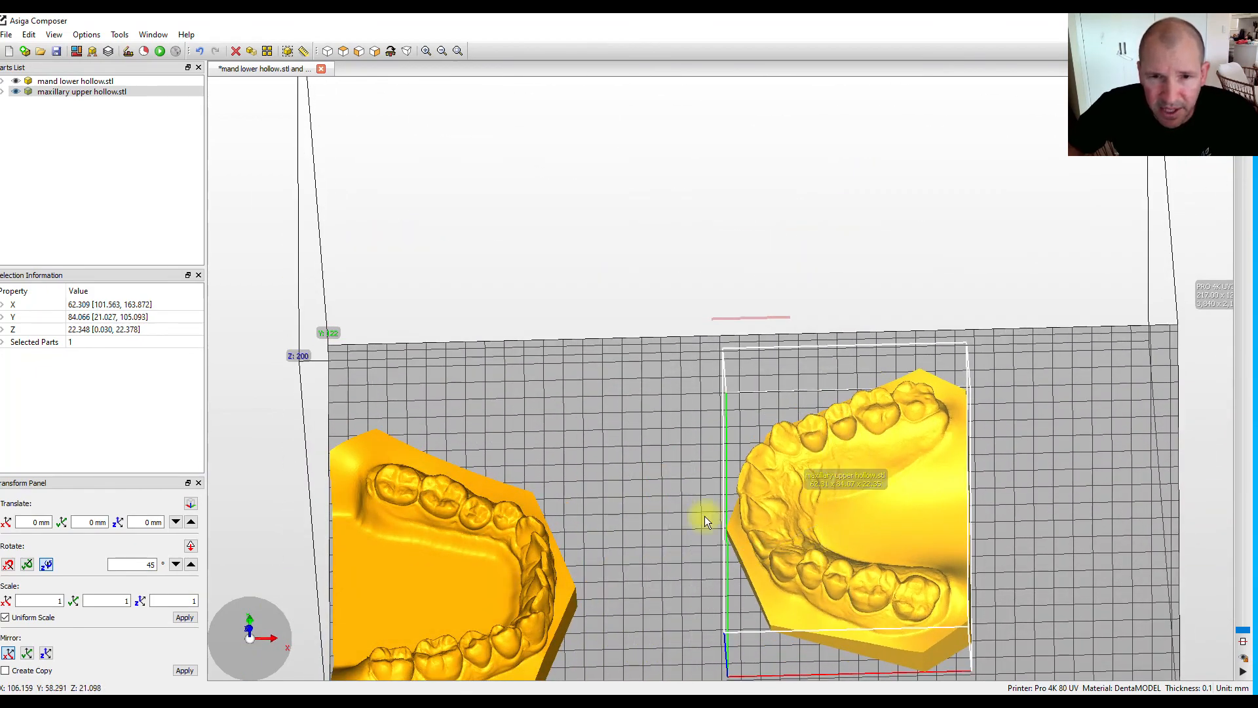
middle_drag(399, 597, 494, 525)
click(494, 525)
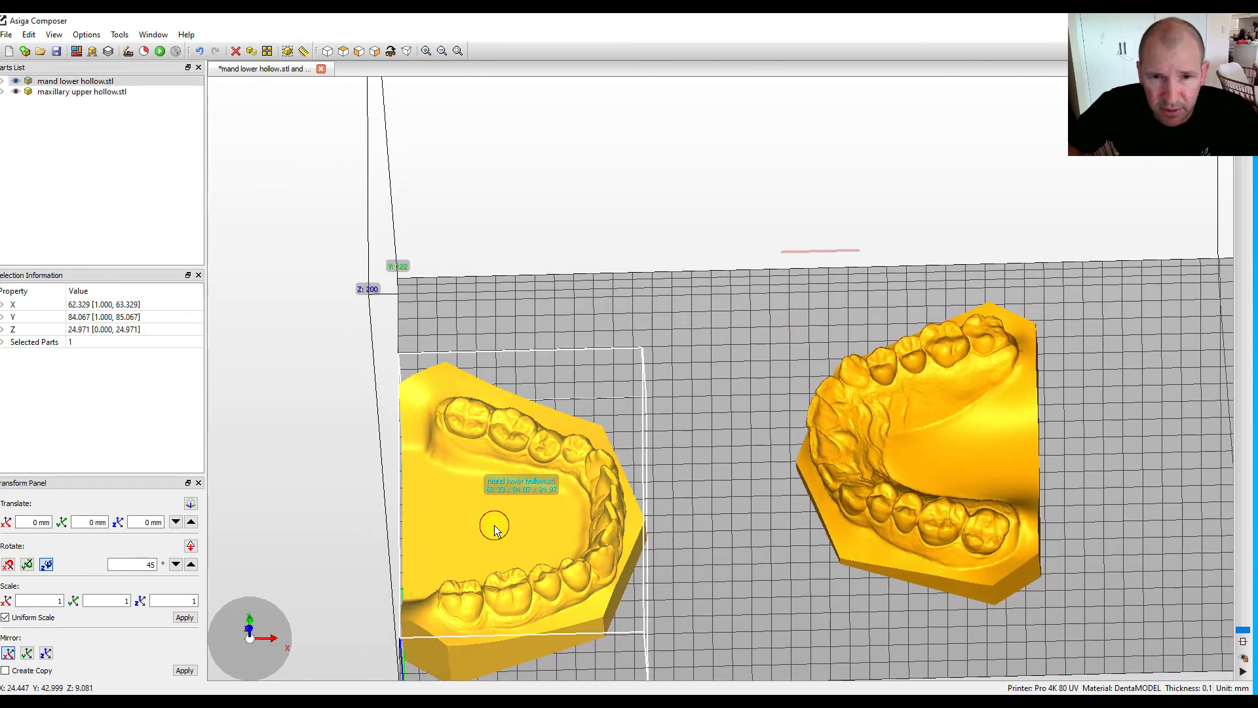
Move the mandibular model about 44 mm along X and 19 mm along Y, and reposition the maxillary model beside it on the platform.
drag(494, 525, 630, 458)
drag(992, 435, 1040, 429)
click(721, 444)
middle_drag(721, 444, 631, 448)
drag(631, 449, 667, 446)
Examine both models from several sides and at platform level to check how their bases sit on the build platform.
scroll(667, 446, down, 5)
right_drag(972, 399, 989, 95)
scroll(760, 484, up, 7)
right_drag(606, 468, 683, 431)
scroll(684, 431, down, 7)
right_drag(802, 424, 675, 402)
right_drag(778, 316, 1032, 343)
scroll(917, 363, down, 6)
right_drag(917, 363, 629, 564)
scroll(652, 470, up, 5)
right_drag(651, 466, 441, 233)
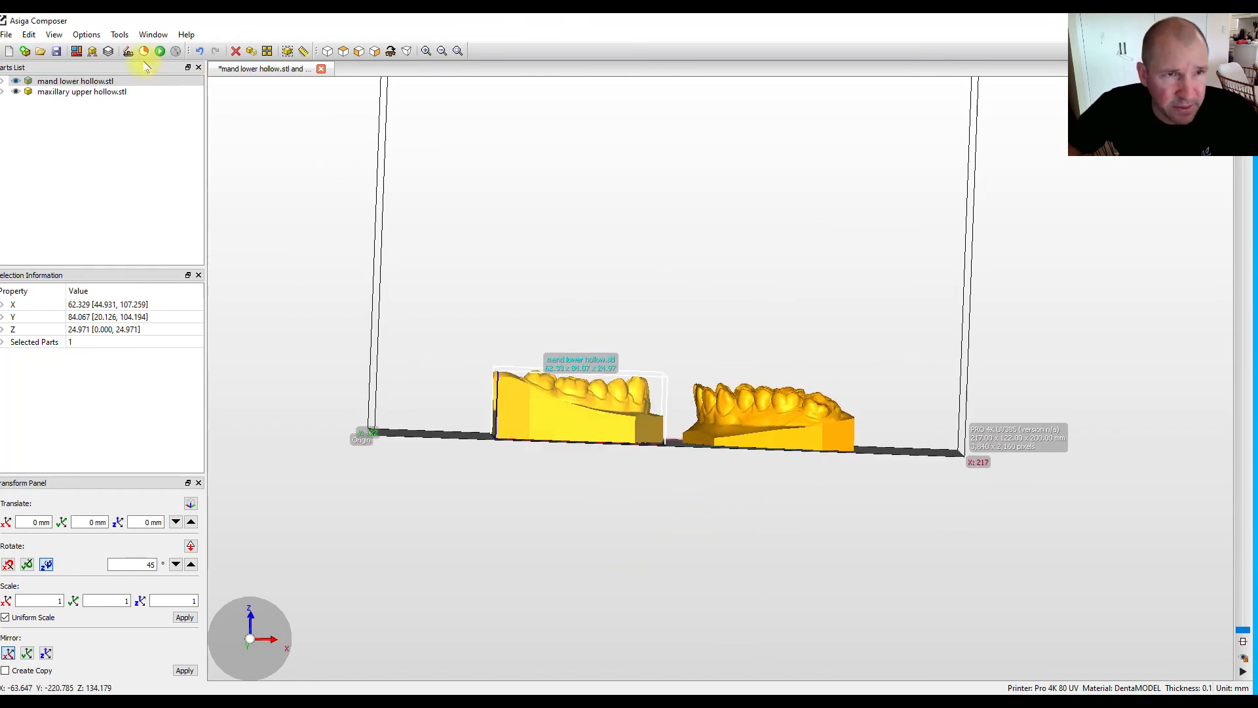
Generate supports for all parts with 2.000 mm height levelling, 0.500 mm contact width and 2.0 mm support spacing.
click(91, 52)
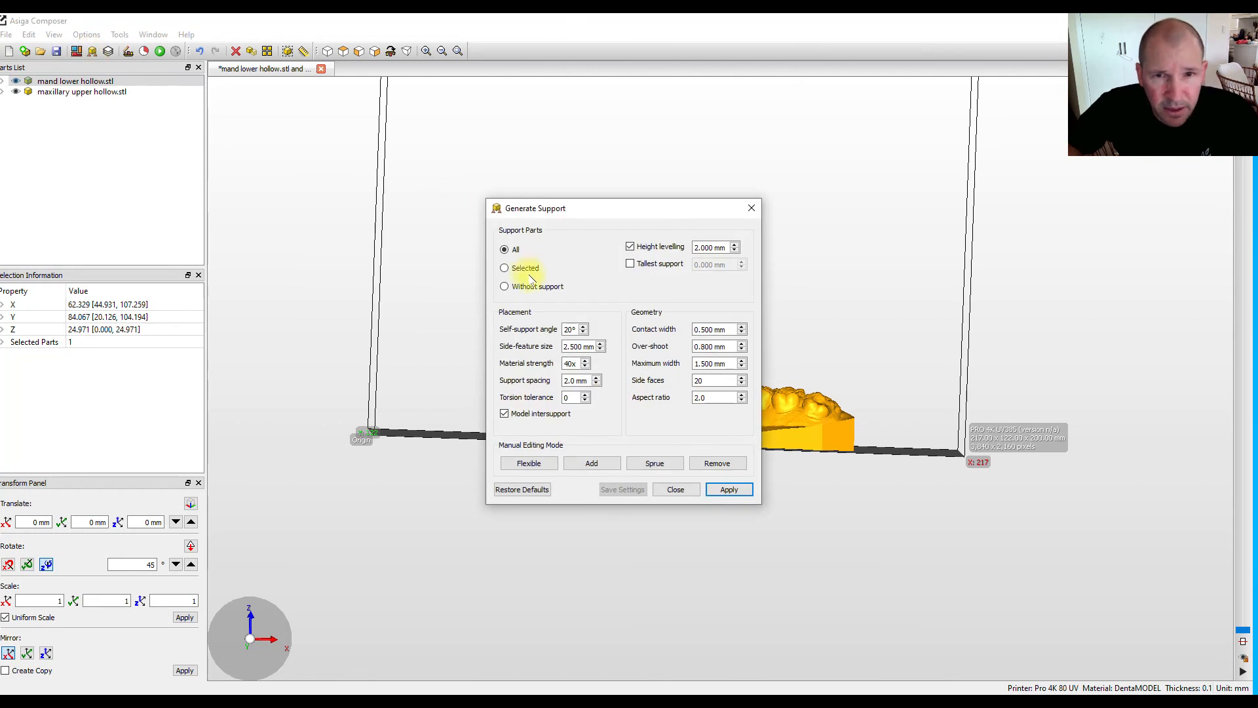
click(728, 490)
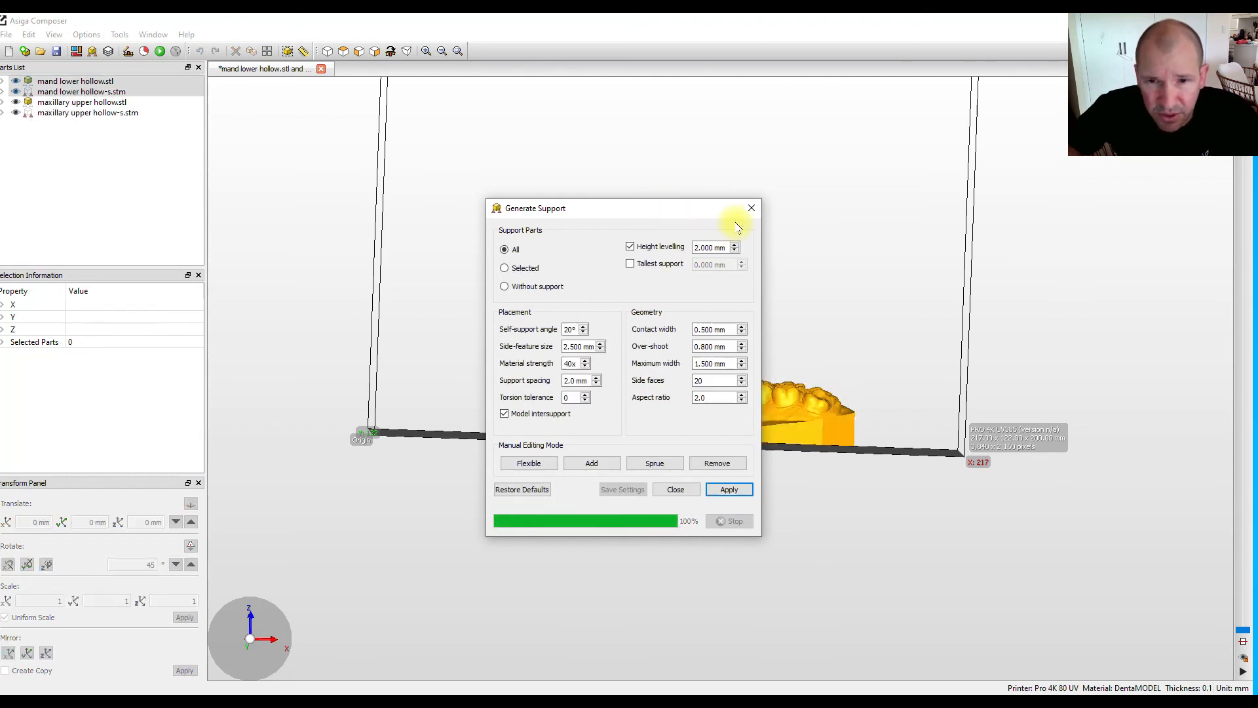
click(680, 491)
drag(794, 289, 767, 273)
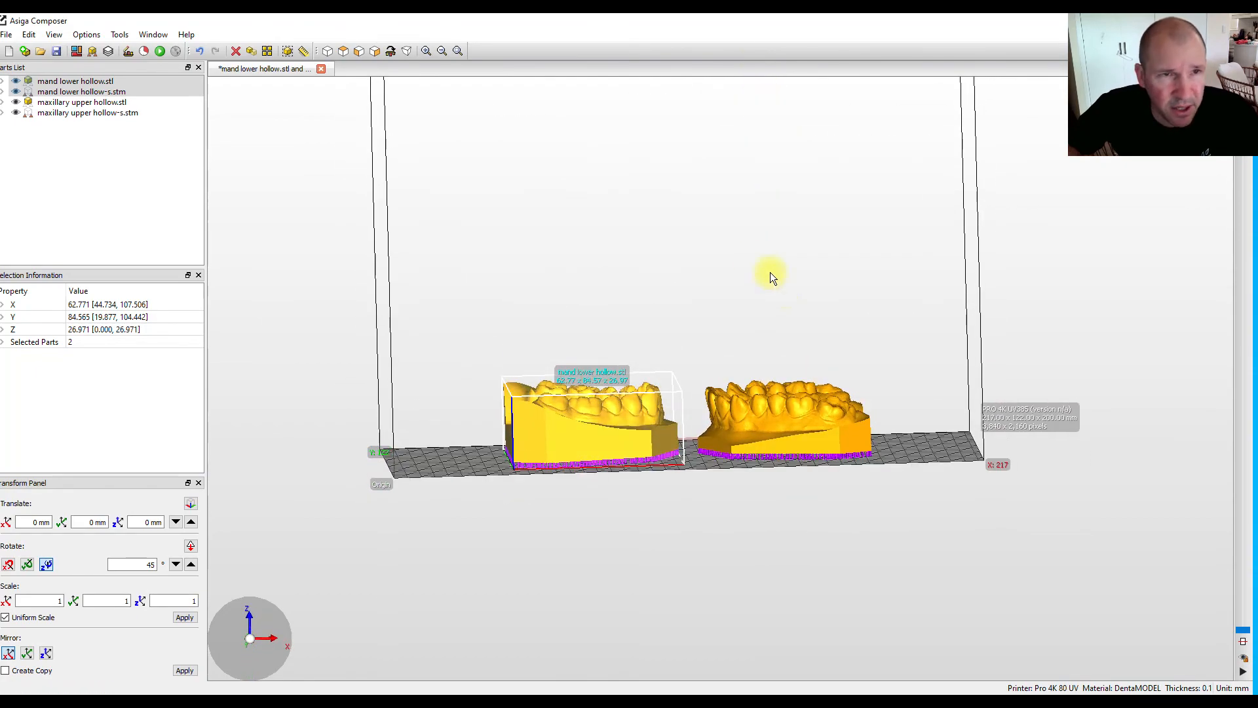
Open the build time estimate for all parts and set the material rate to $126 per litre.
click(144, 52)
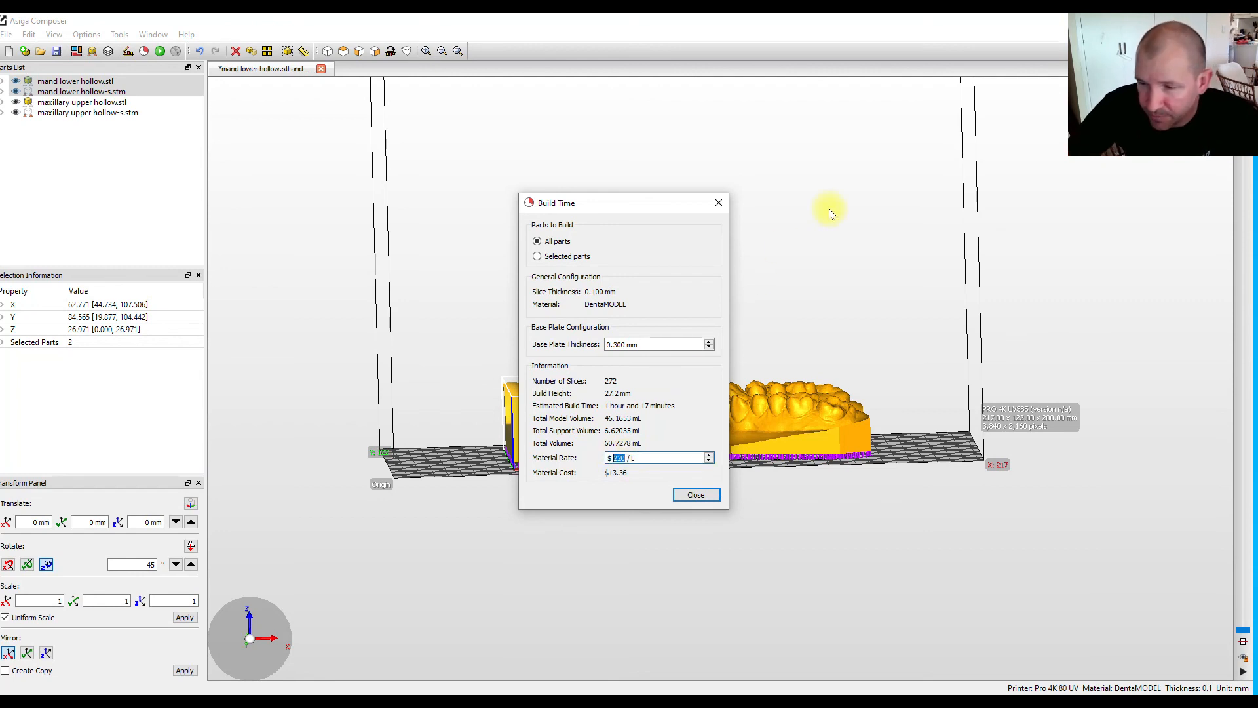
text(126)
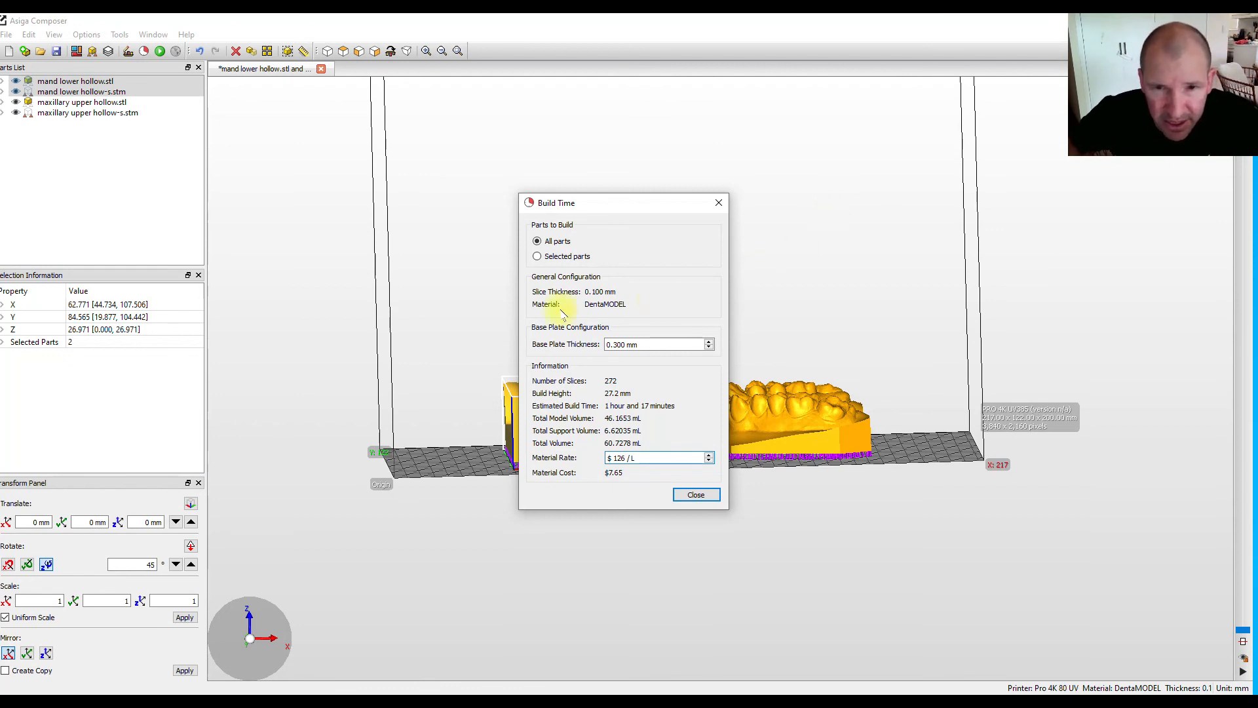
drag(641, 203, 360, 177)
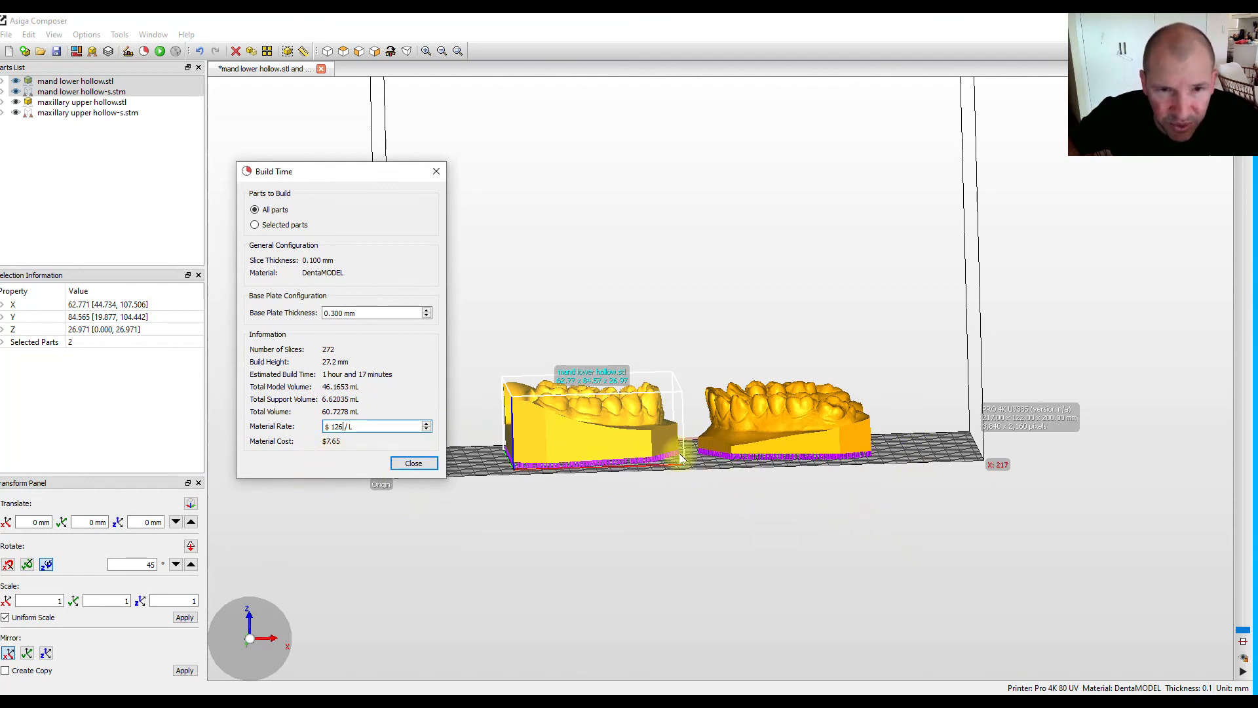
click(413, 463)
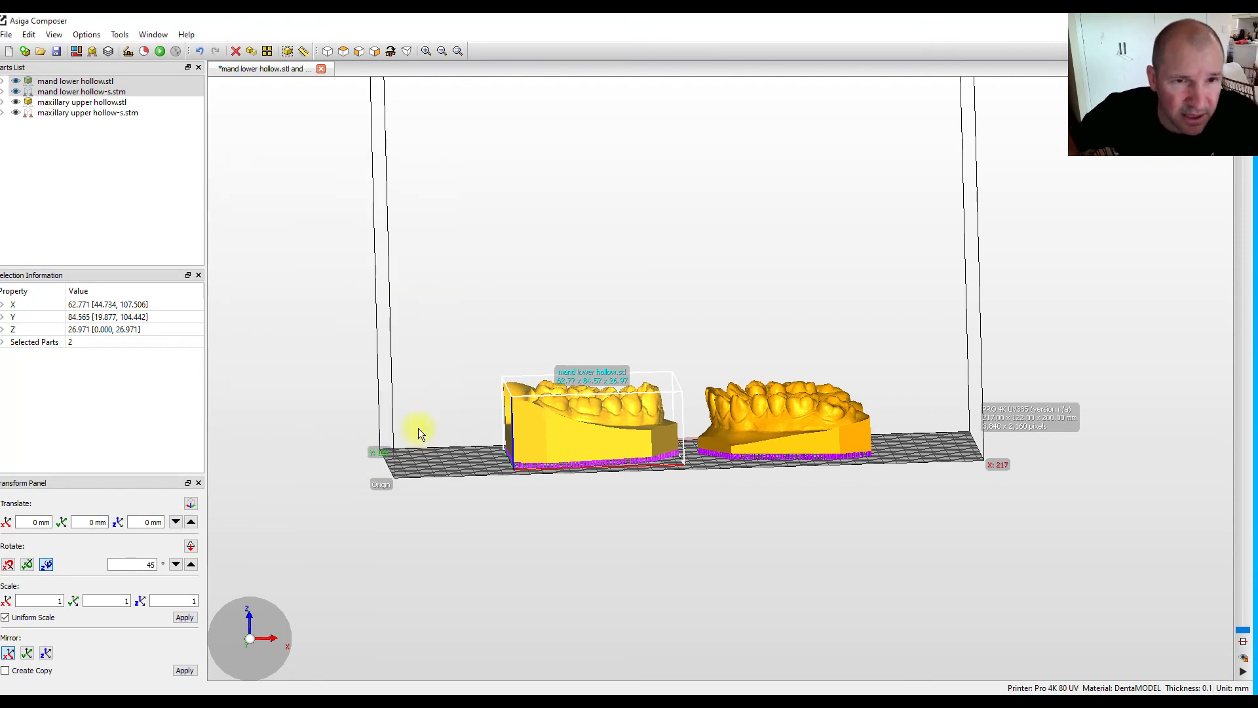
Review the Build Wizard's general and parameters pages for all parts, and close it without starting the build.
click(161, 51)
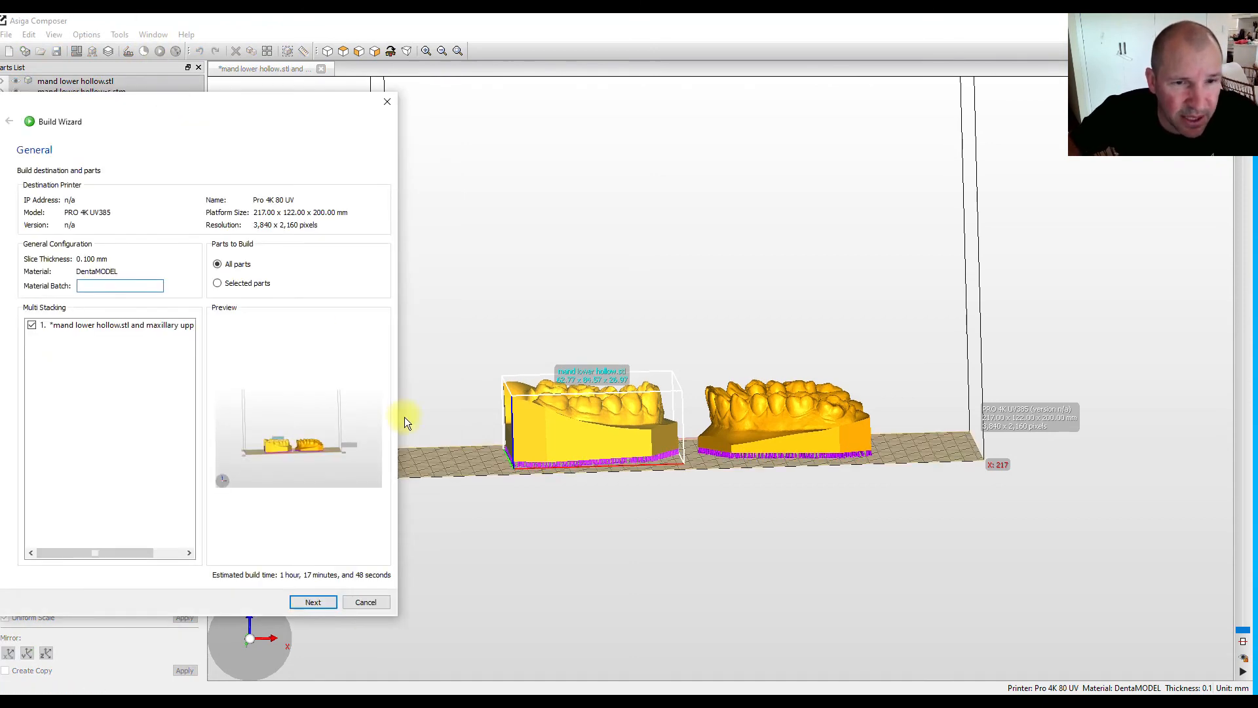
click(329, 604)
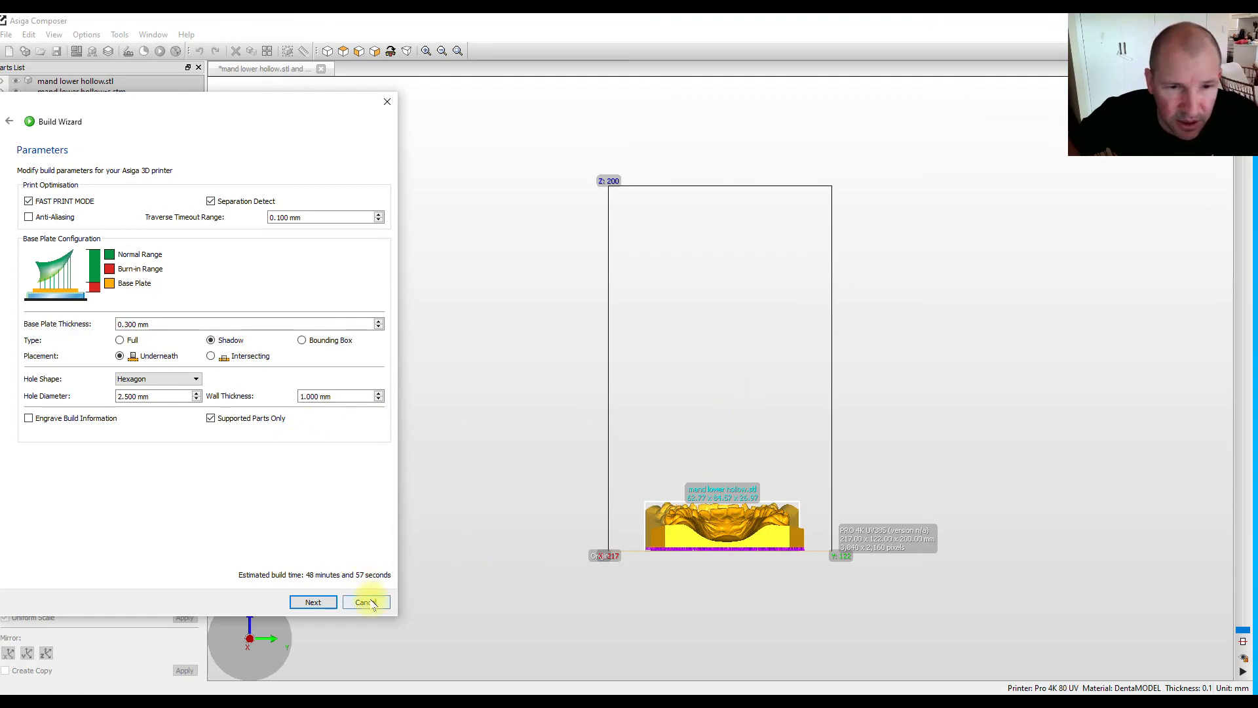
click(366, 602)
drag(827, 633, 795, 300)
scroll(655, 432, up, 4)
scroll(787, 452, down, 3)
drag(737, 544, 981, 405)
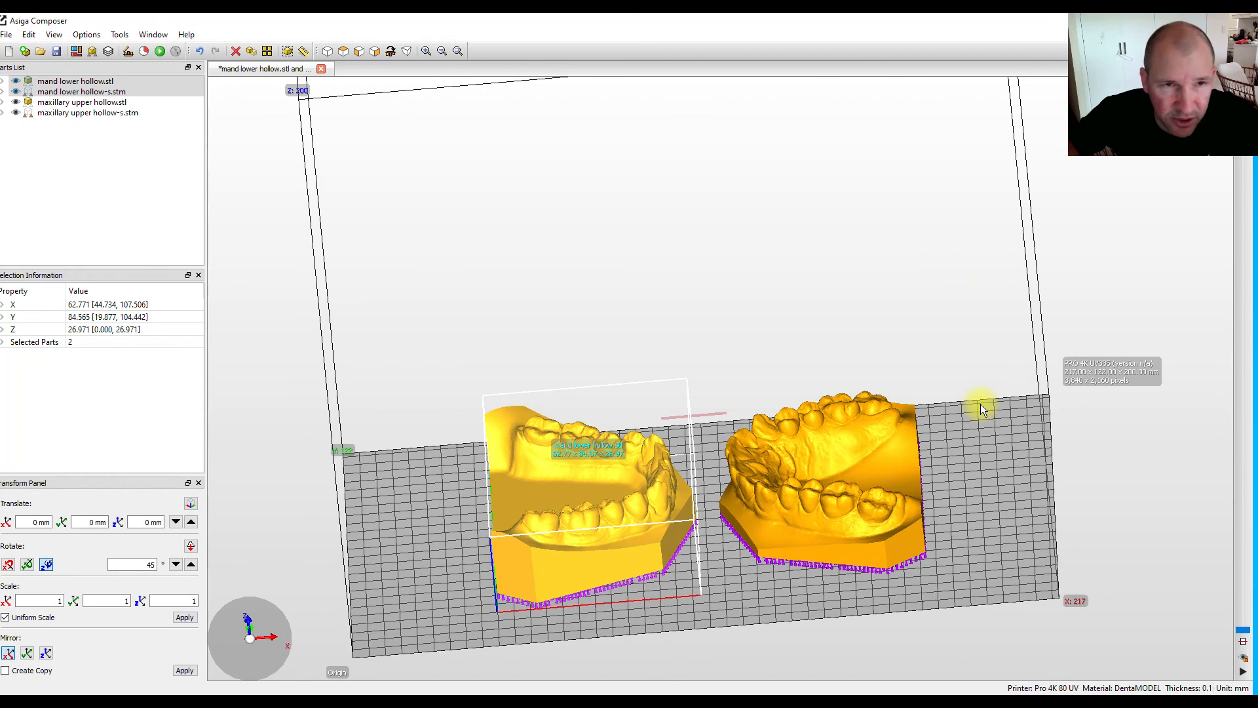